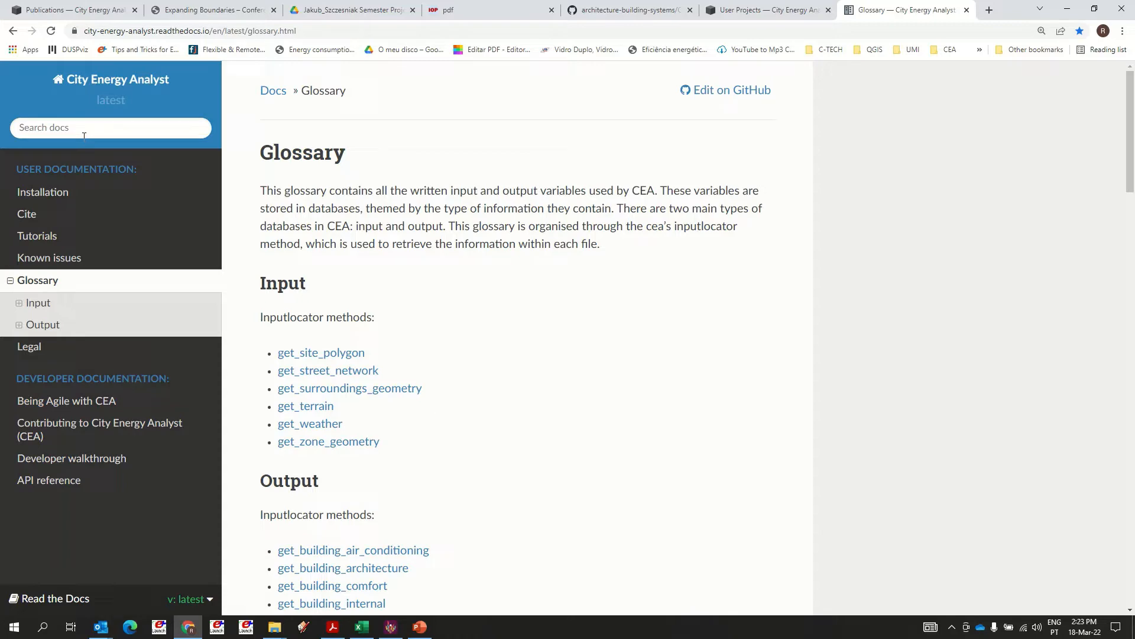
View the City Energy Analyst documentation home page and highlight the three CEA shortcuts on the desktop
click(104, 82)
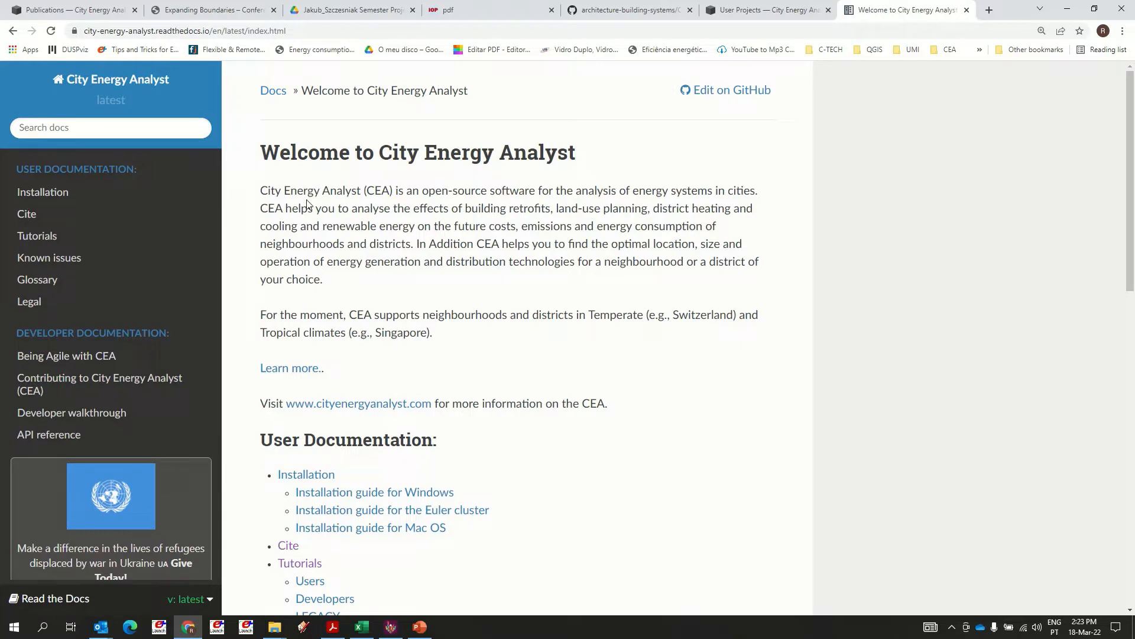
key(super+d)
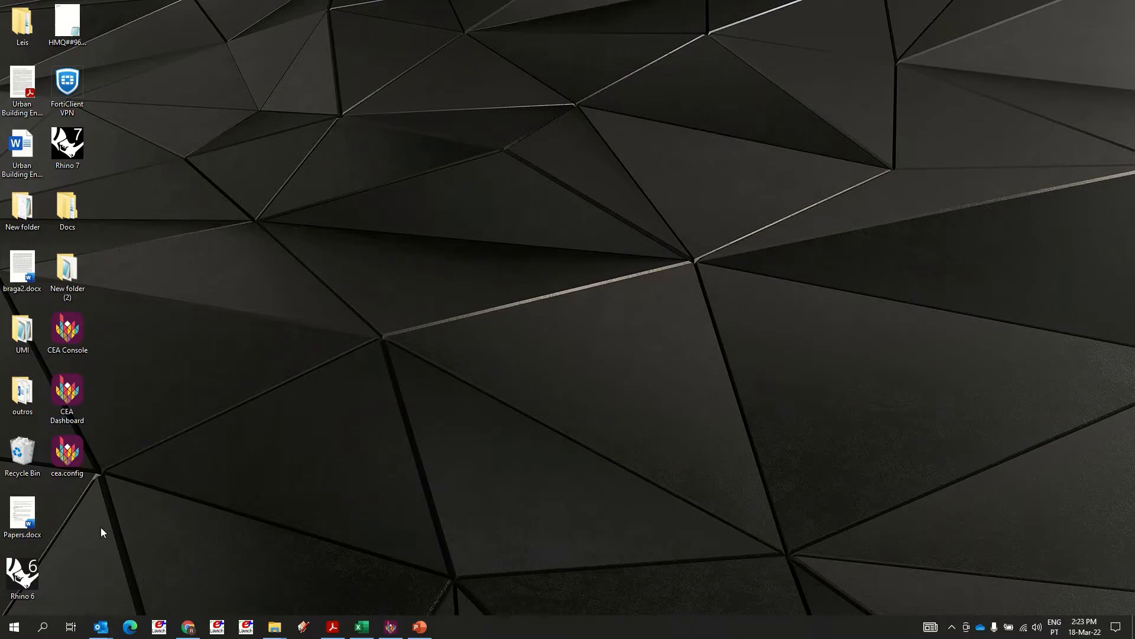
drag(119, 526, 60, 325)
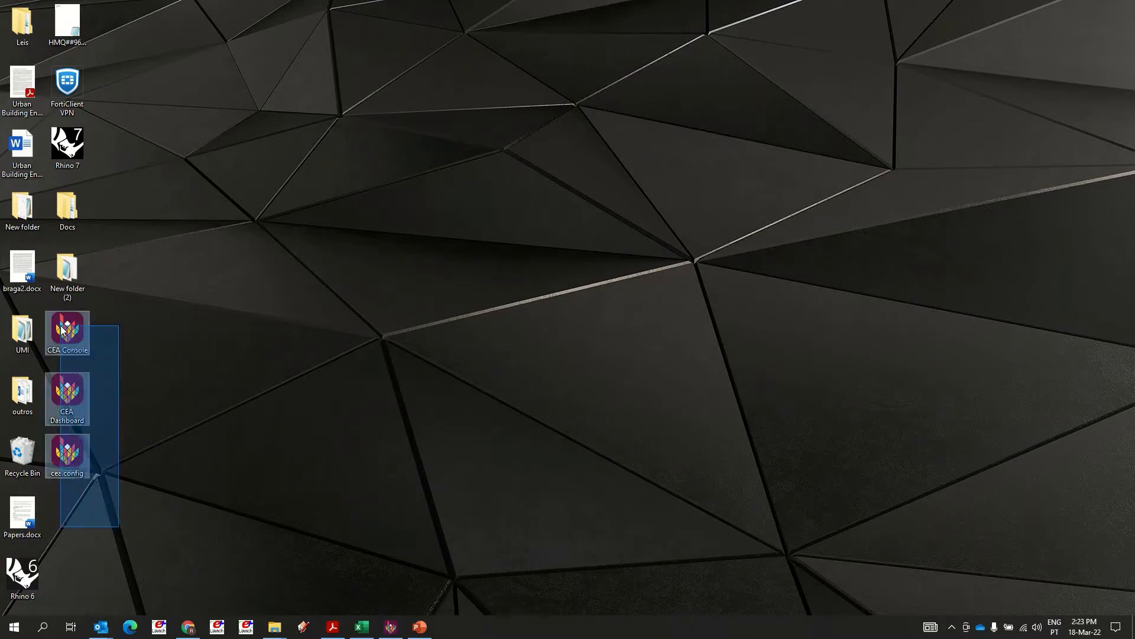
click(247, 330)
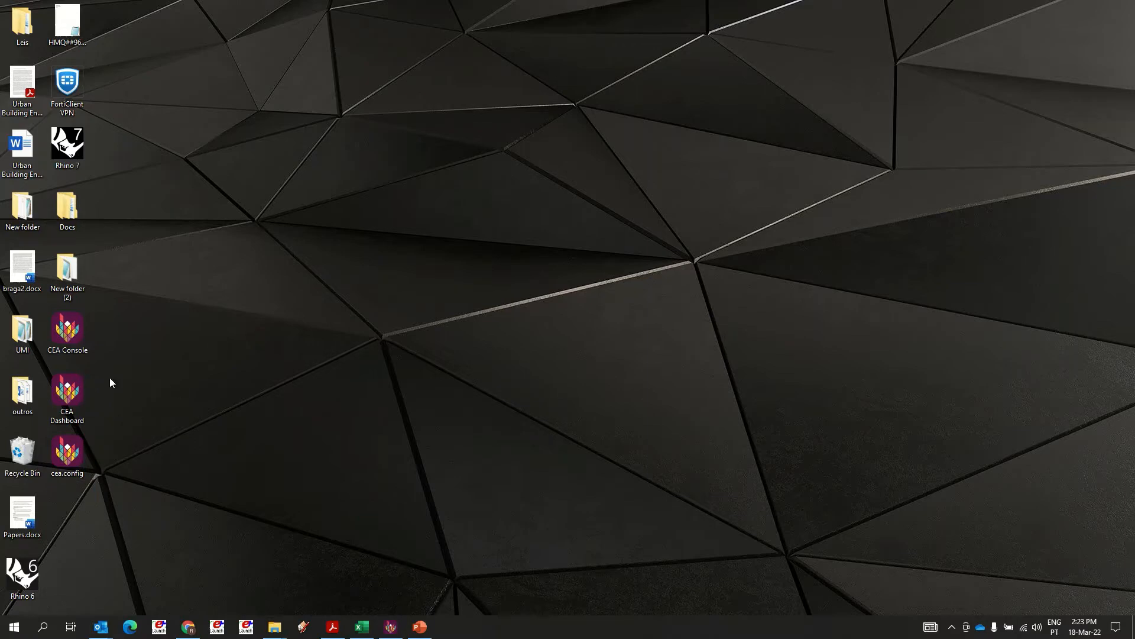
Run the cea command in the CEA Console to list its scripts, and close the console
double_click(71, 329)
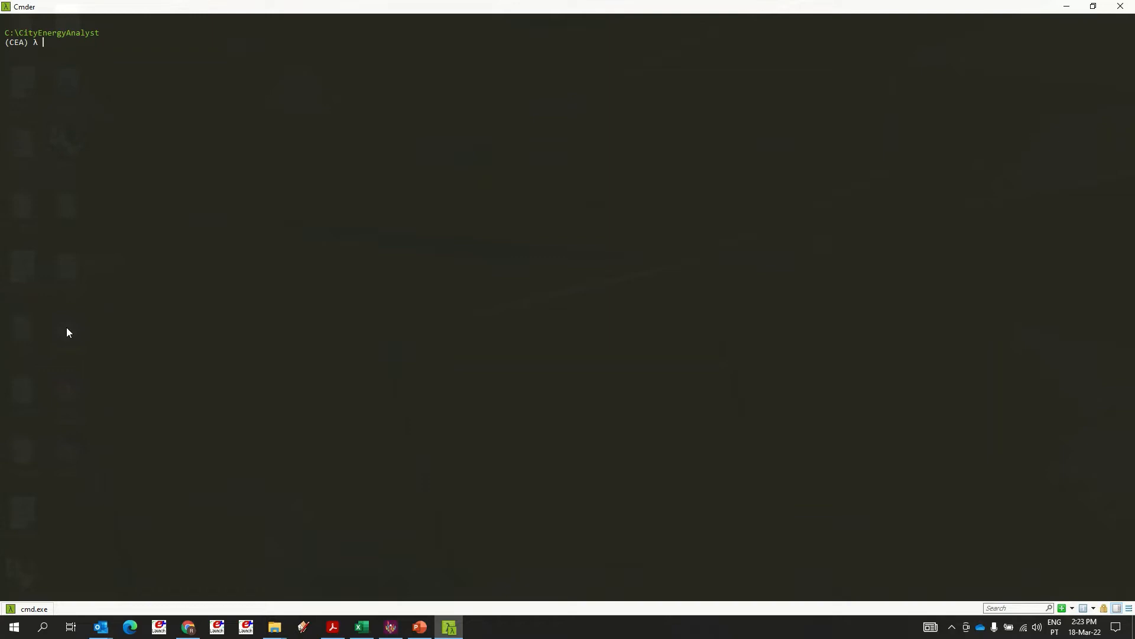
text(cea)
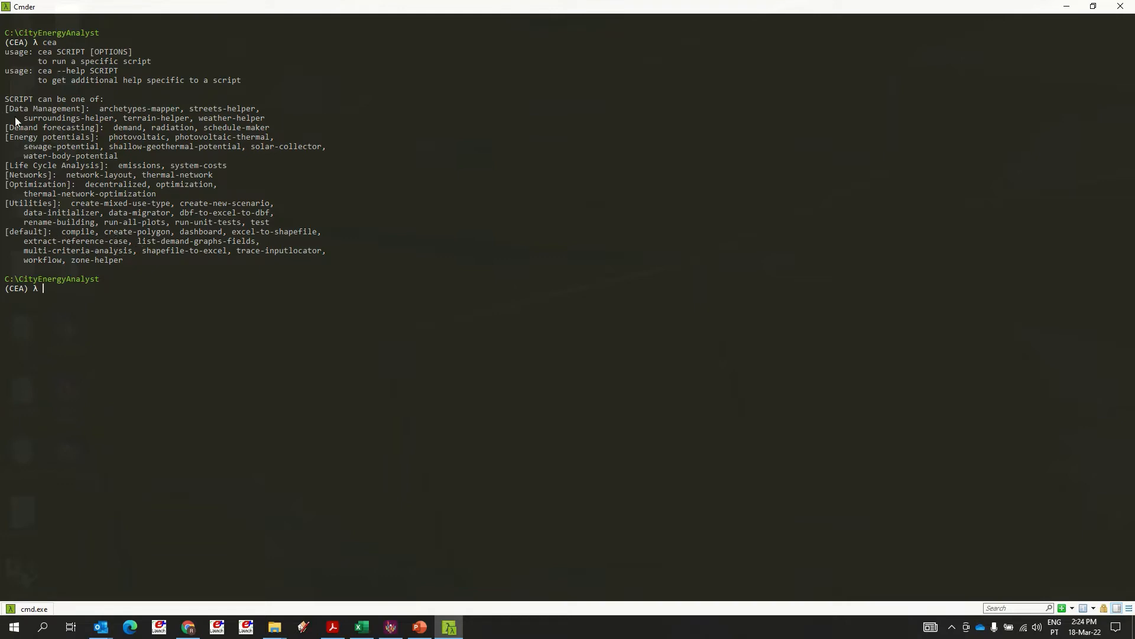
click(1121, 6)
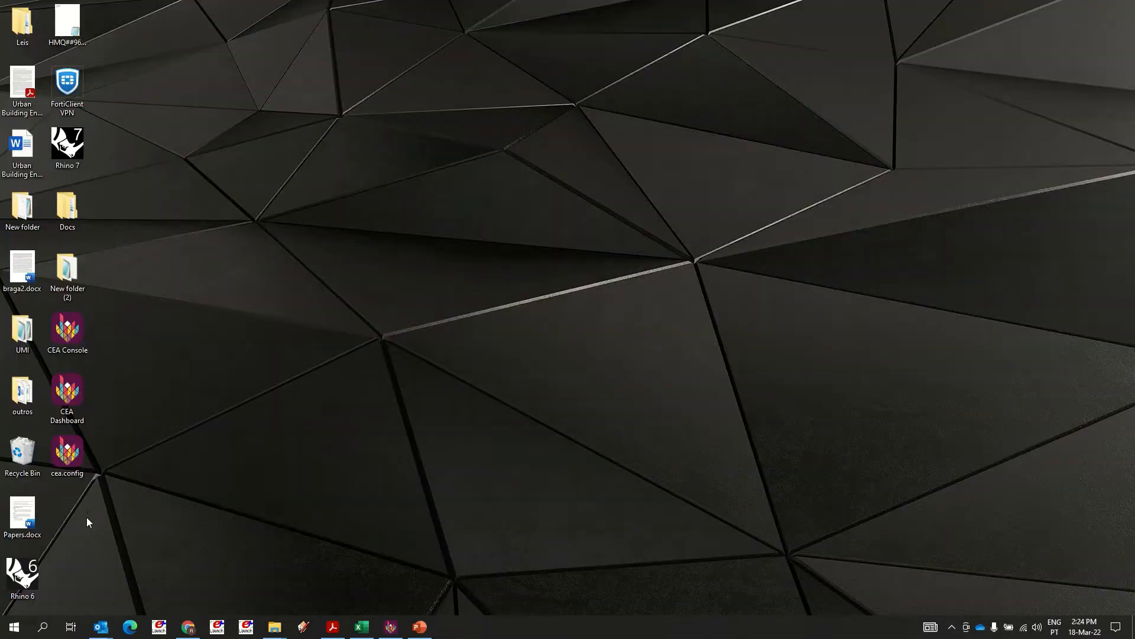
Open the cea.config file from the desktop, look through its sections of default parameters, and close it
double_click(72, 458)
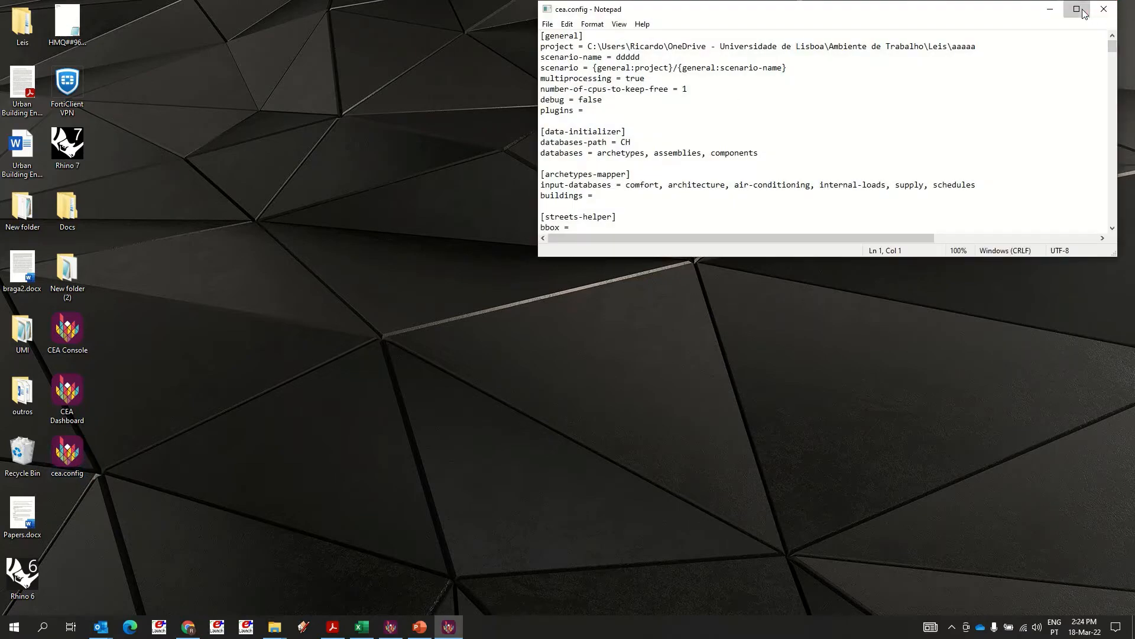
click(1076, 9)
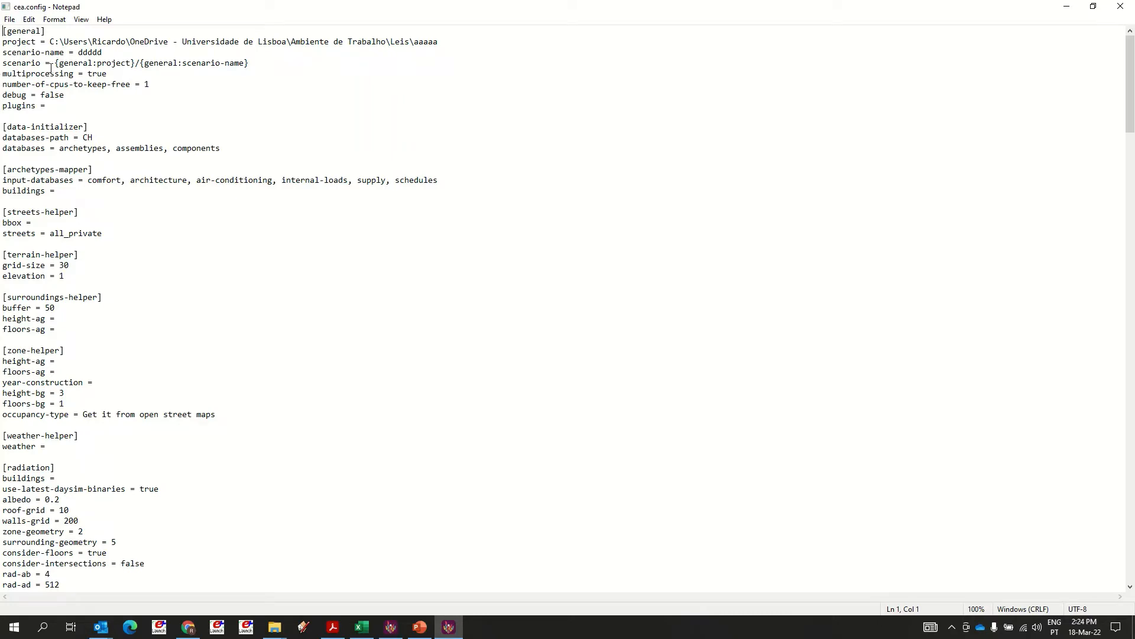
scroll(51, 133, down, 16)
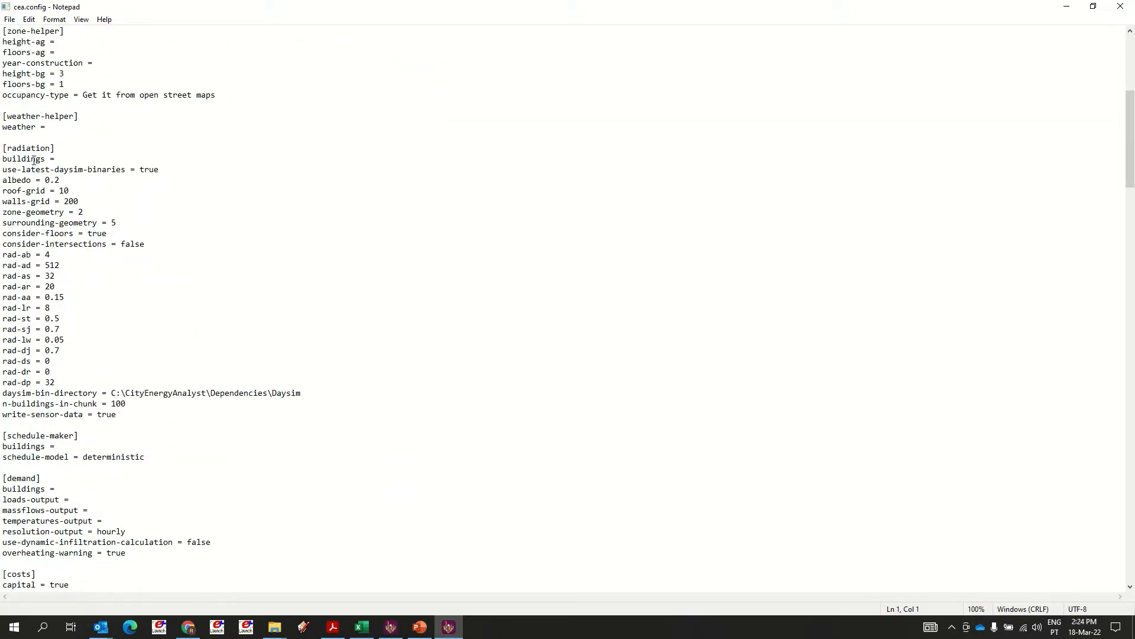
scroll(17, 145, down, 13)
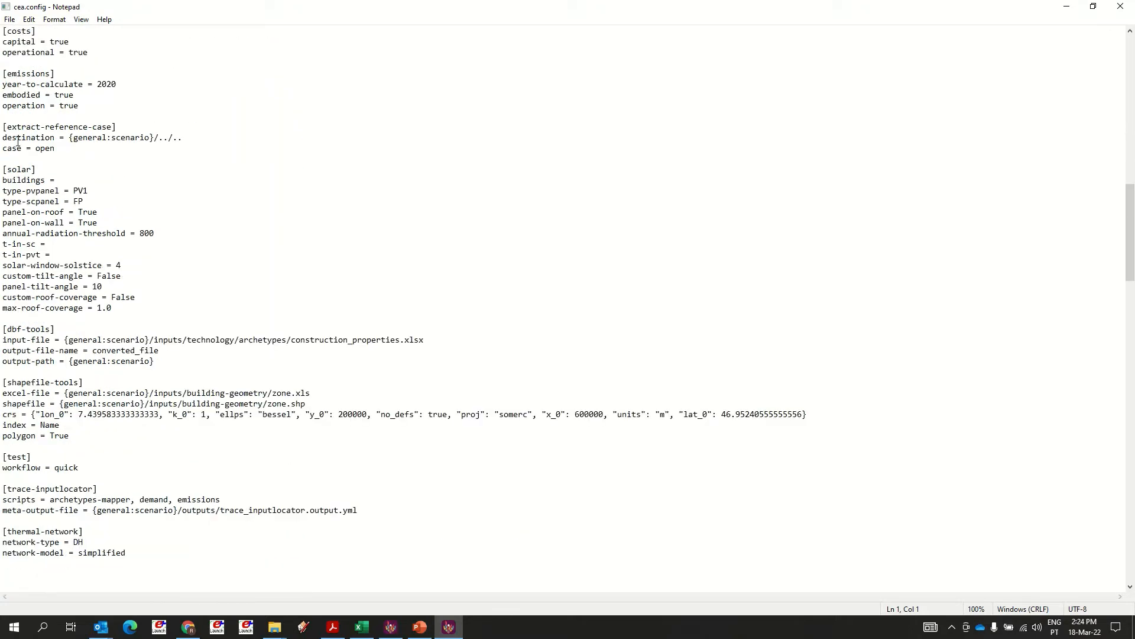
scroll(19, 134, down, 2)
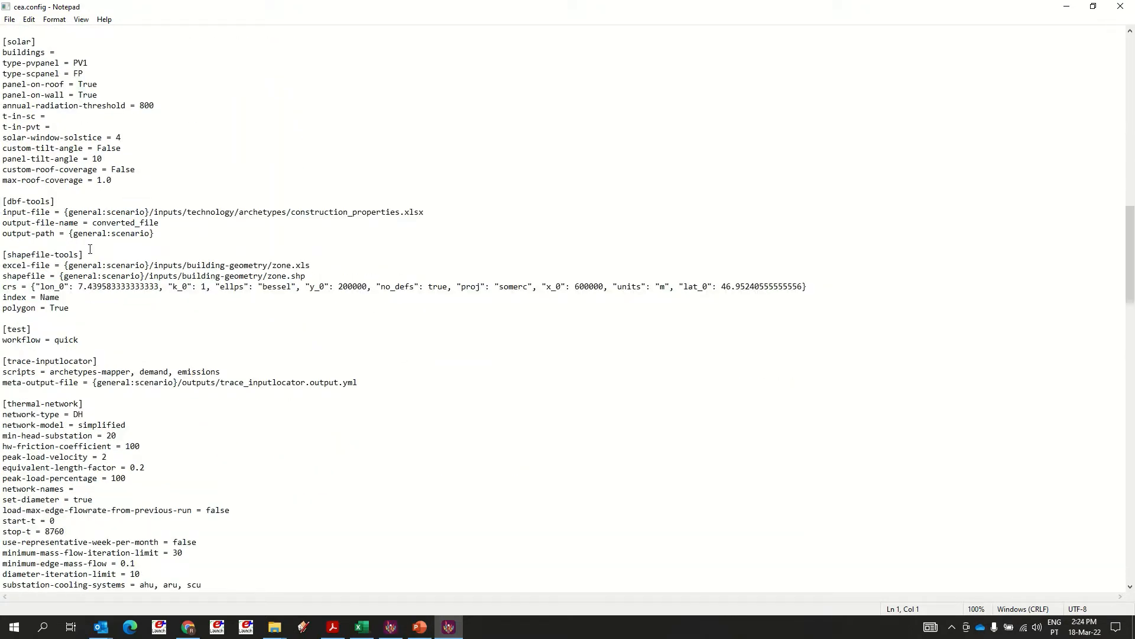
click(1132, 11)
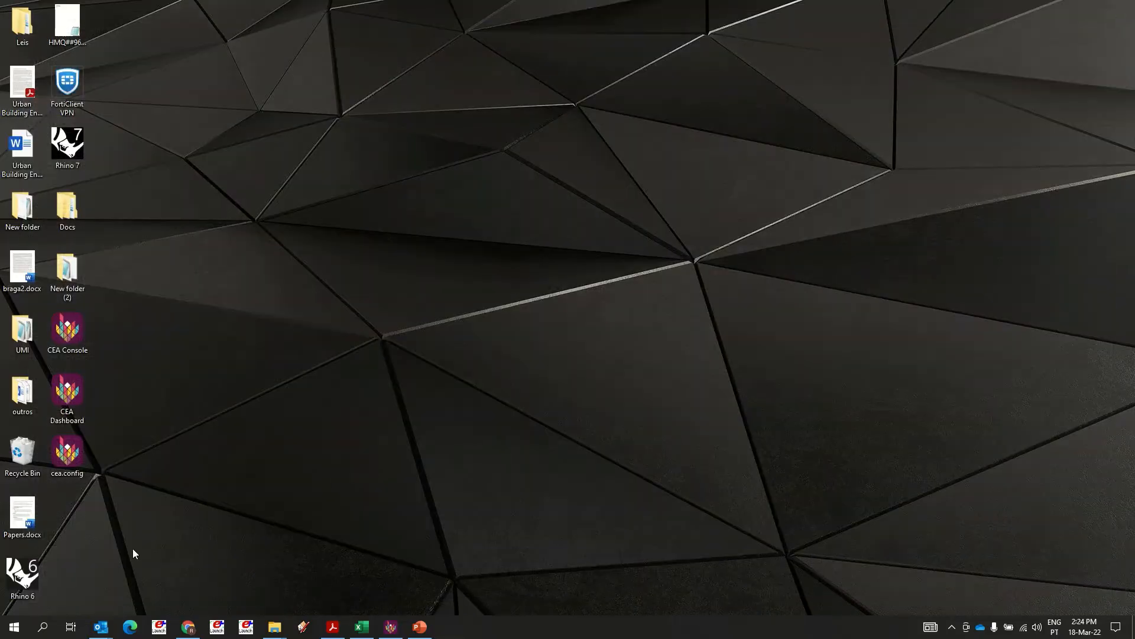
Launch the CEA Dashboard from the desktop and bring its window to the front
double_click(77, 393)
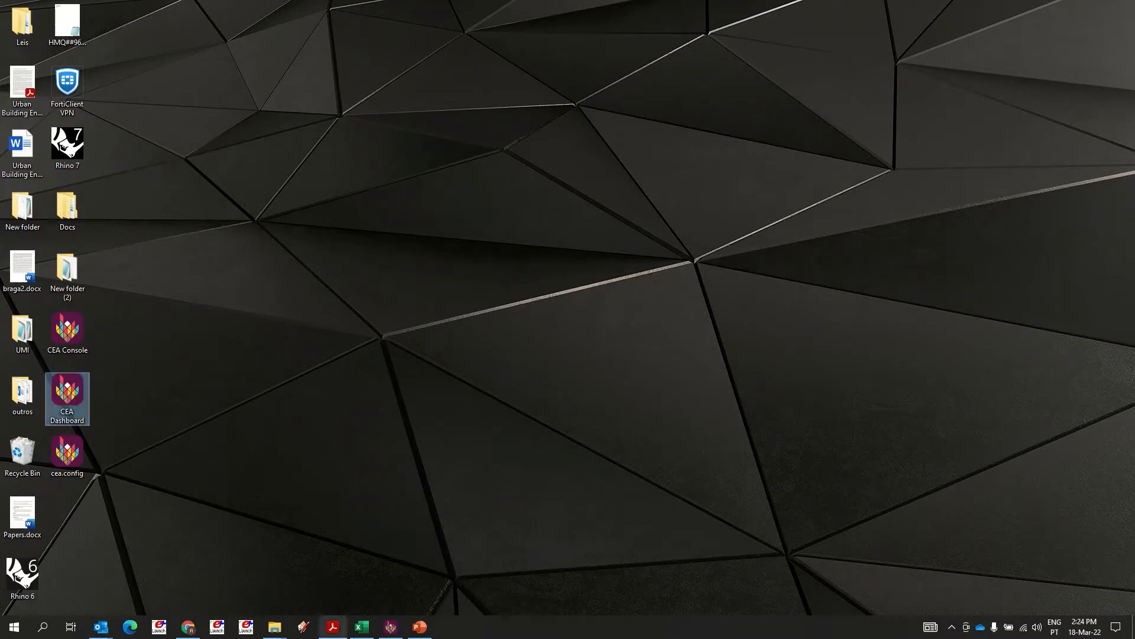
click(421, 628)
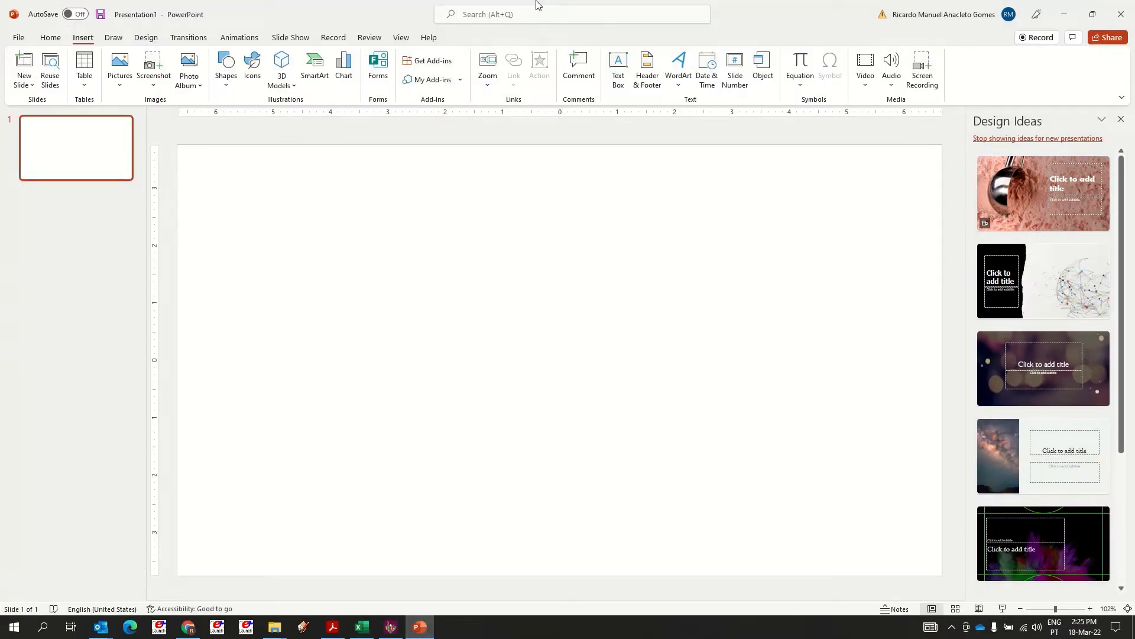
click(392, 627)
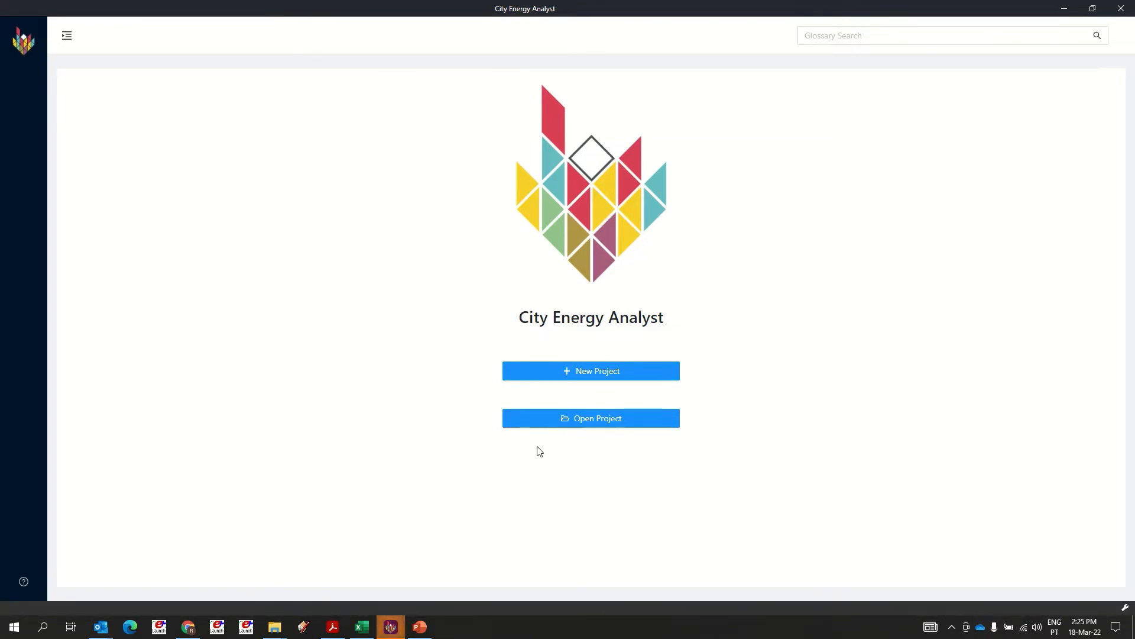
Start a new project and name it small_area
click(560, 373)
click(477, 116)
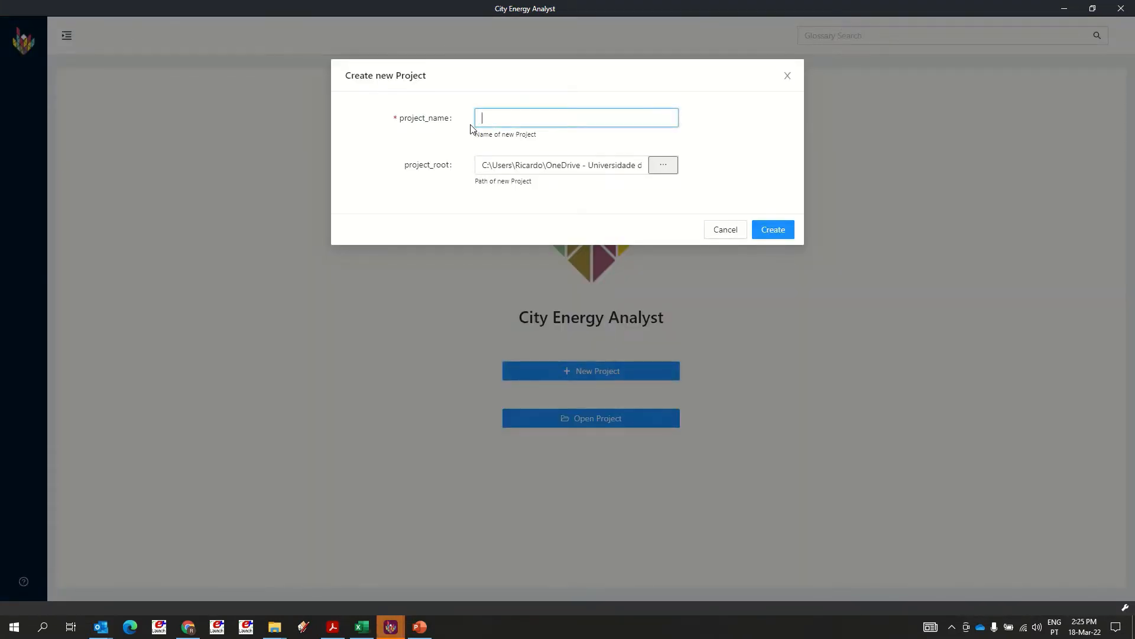
text(small_area)
Browse for the project root on the Desktop and create a new folder there named CEA lecture
click(663, 165)
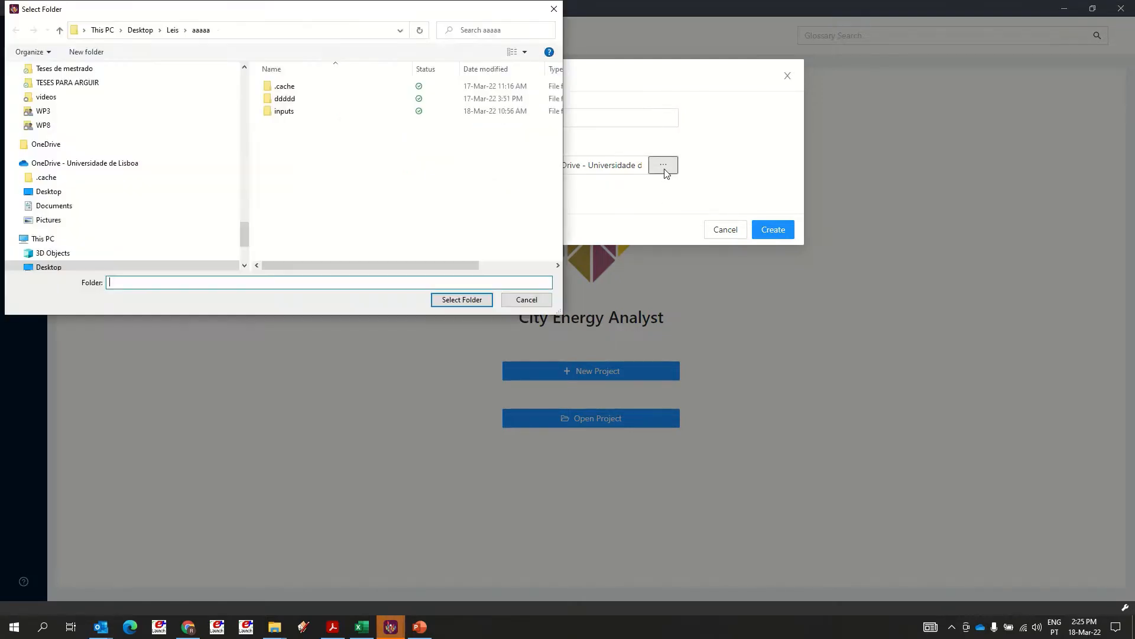
drag(246, 229, 241, 70)
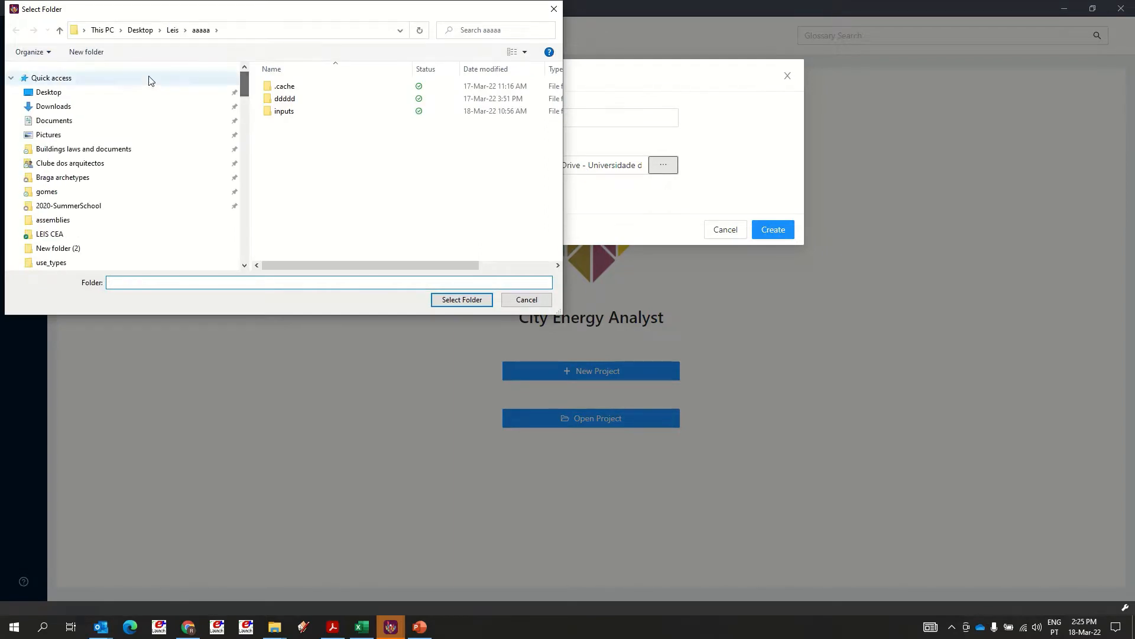
click(146, 98)
right_click(300, 175)
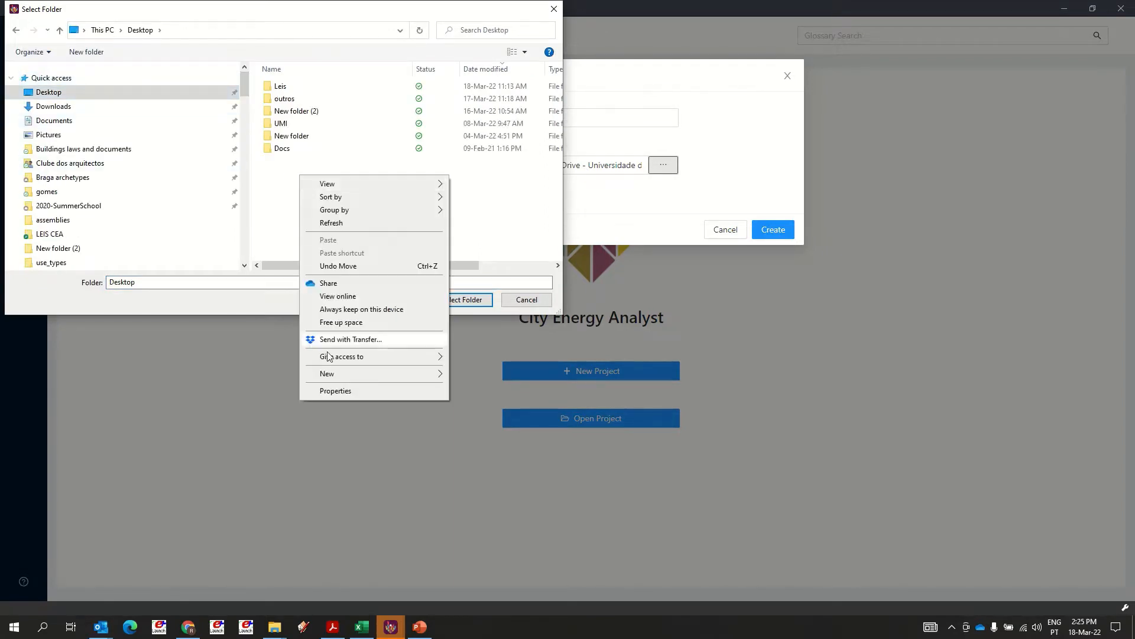
mouse_move(385, 382)
click(480, 375)
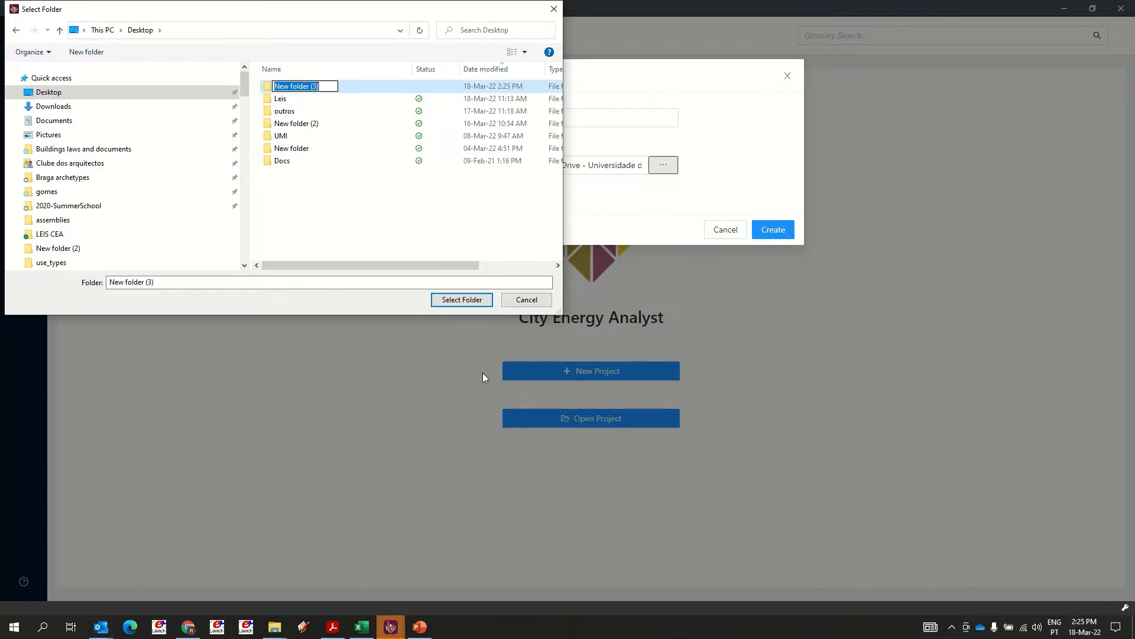
text(CEA lecture)
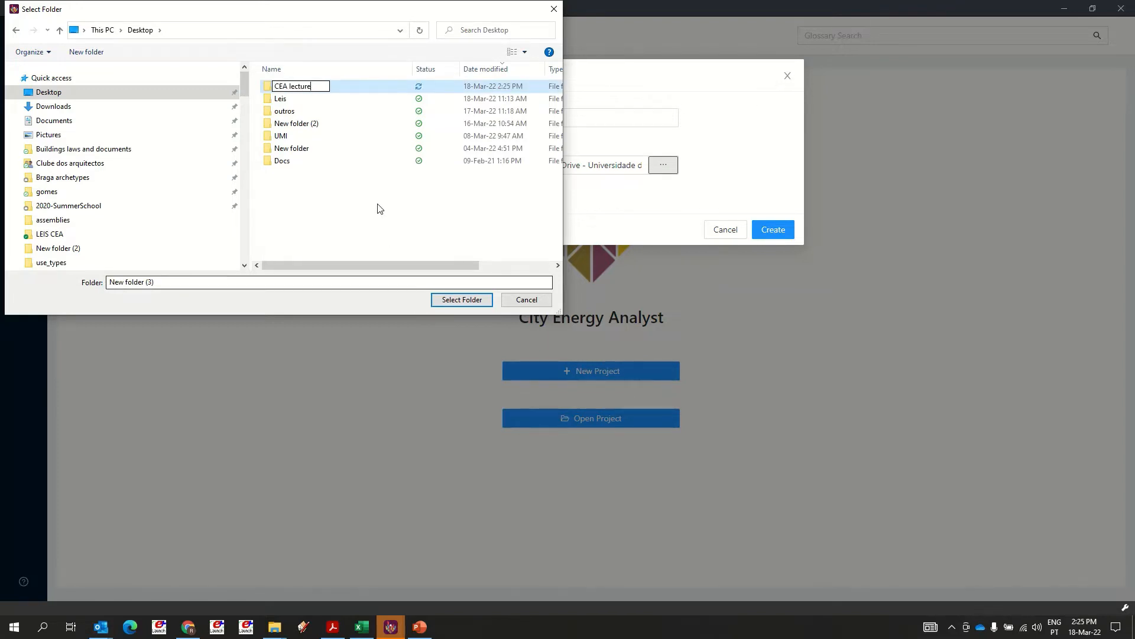
key(Return)
Select the CEA lecture folder as the project root and create the project
double_click(296, 89)
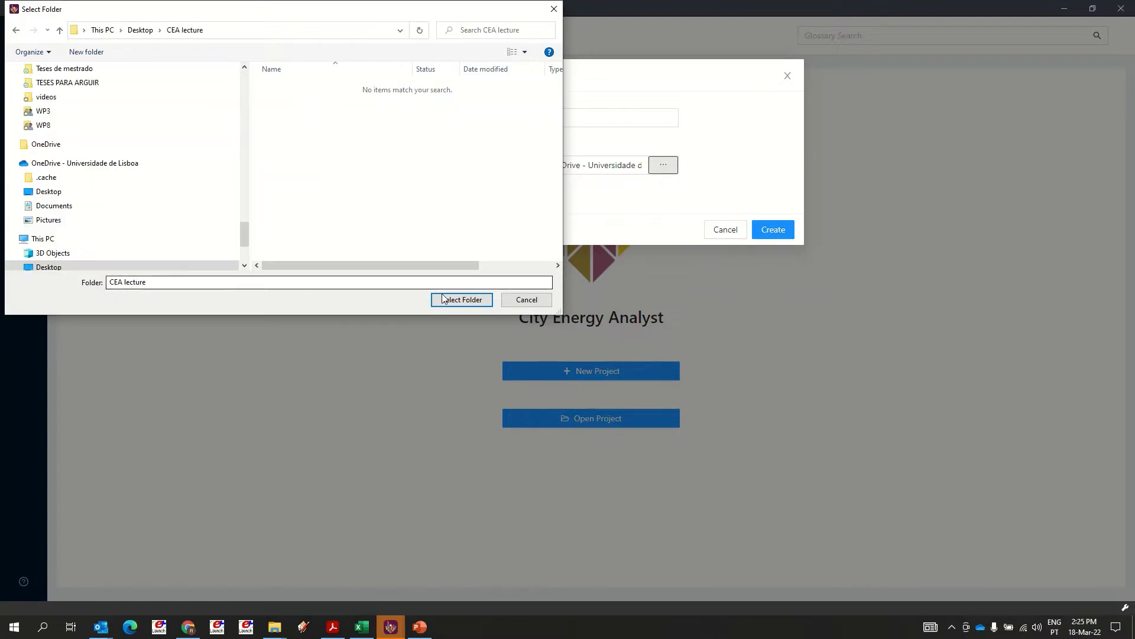
click(460, 299)
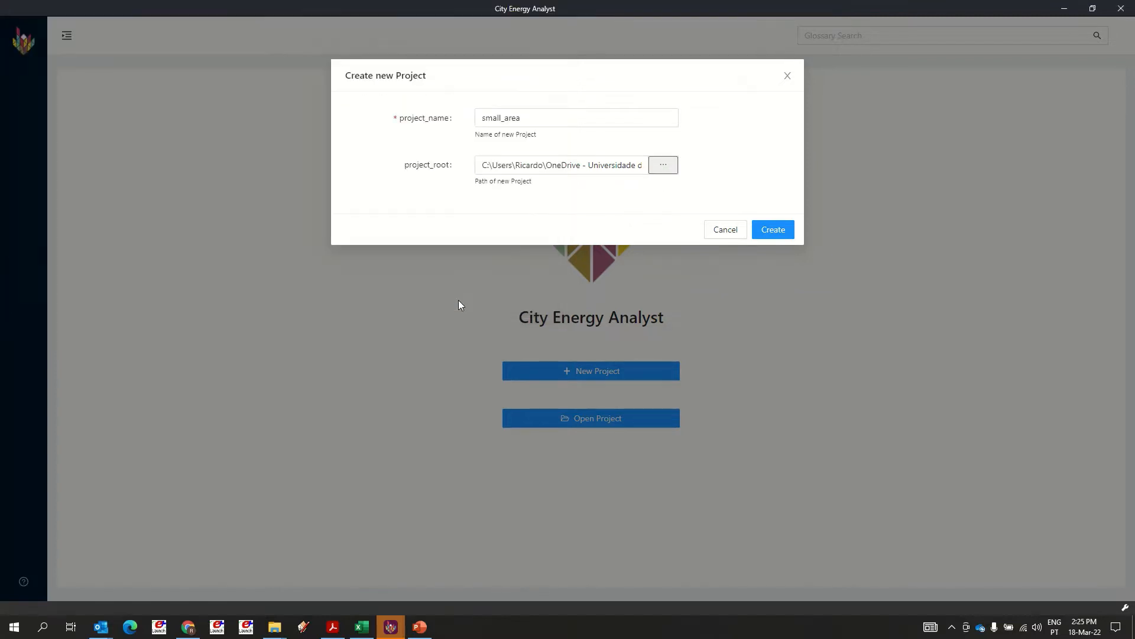
click(778, 228)
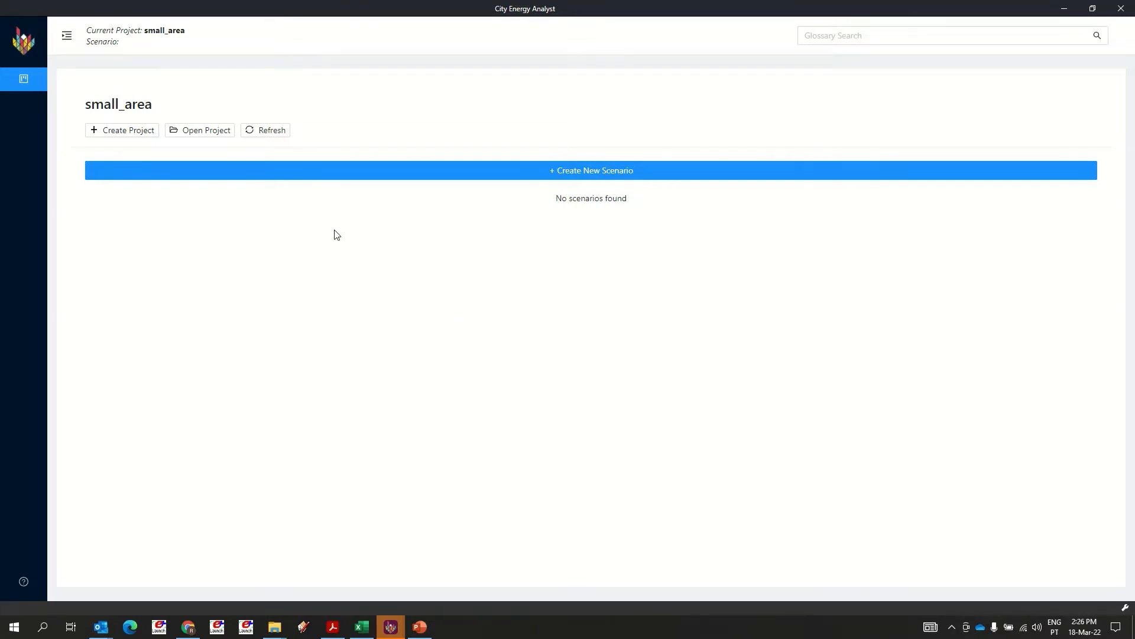
Start a new scenario named baseline and check the available databases, keeping CH as the database path
click(490, 172)
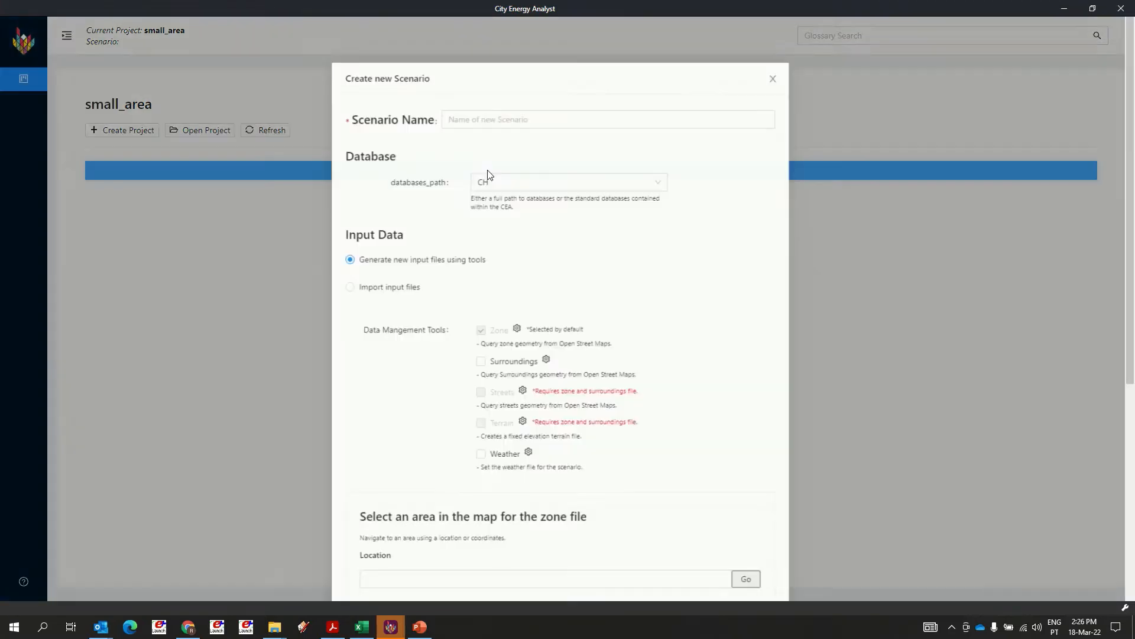
click(458, 119)
text(b)
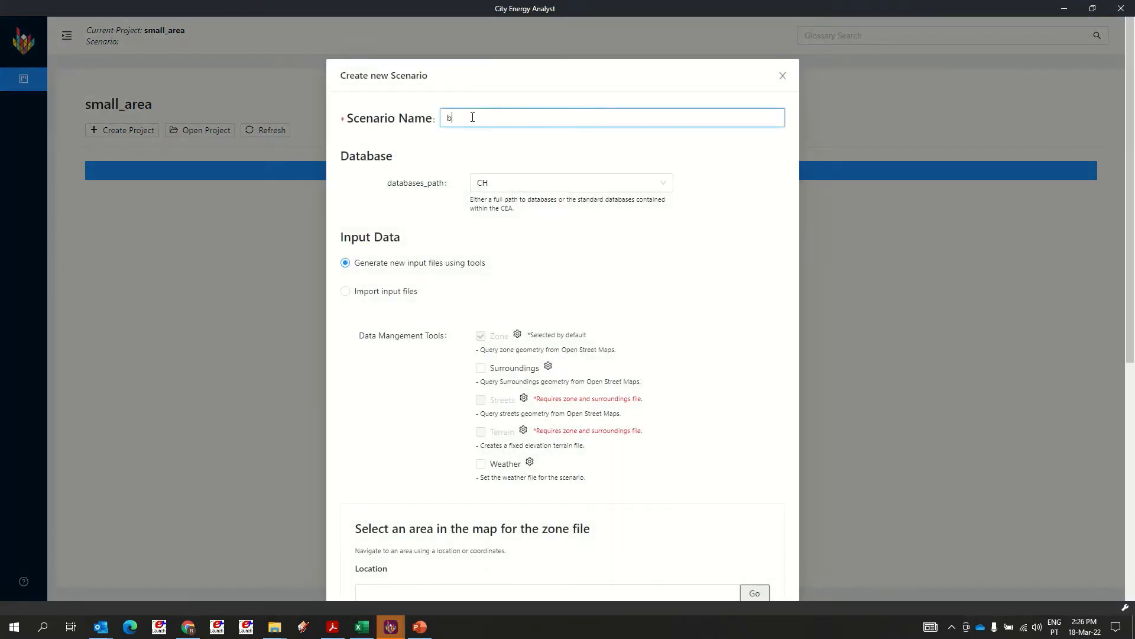
text(aseline)
click(456, 171)
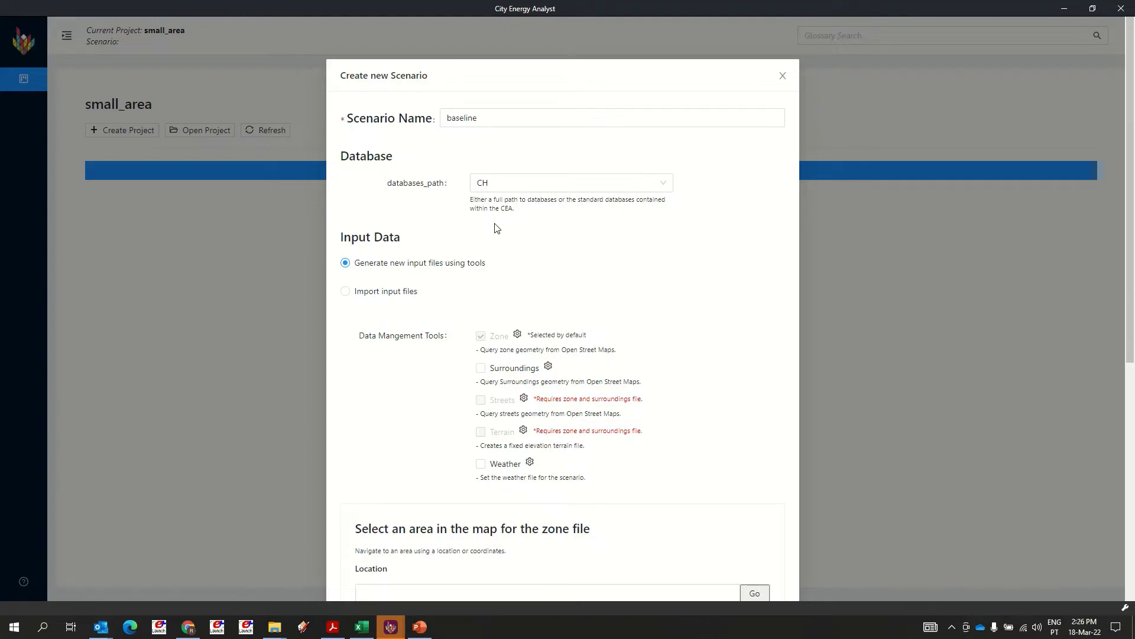
click(511, 188)
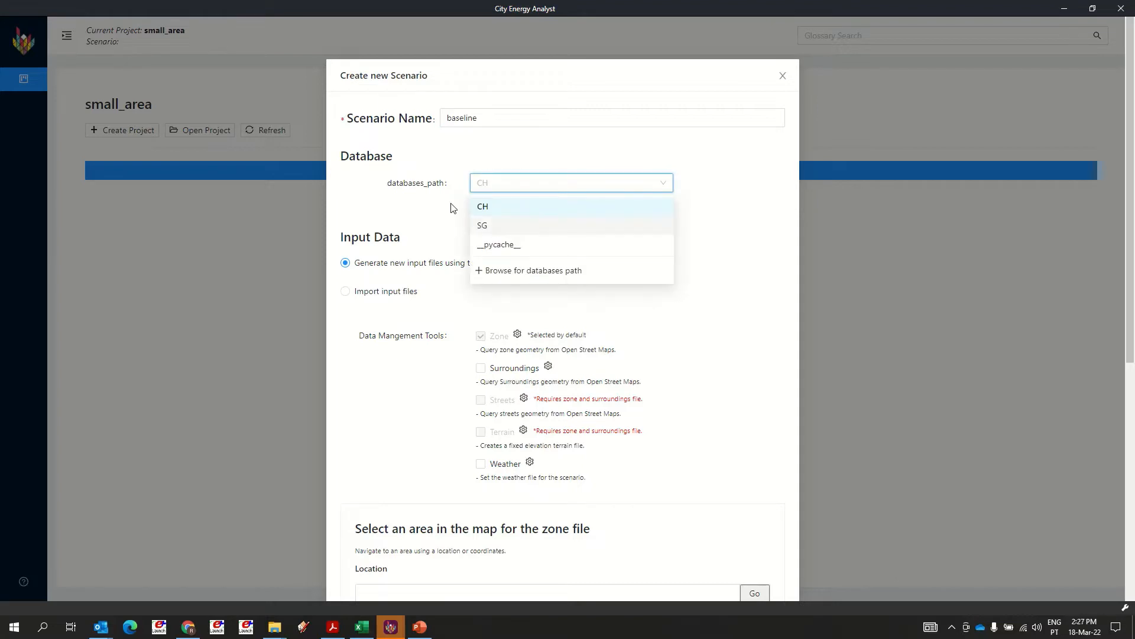
click(430, 204)
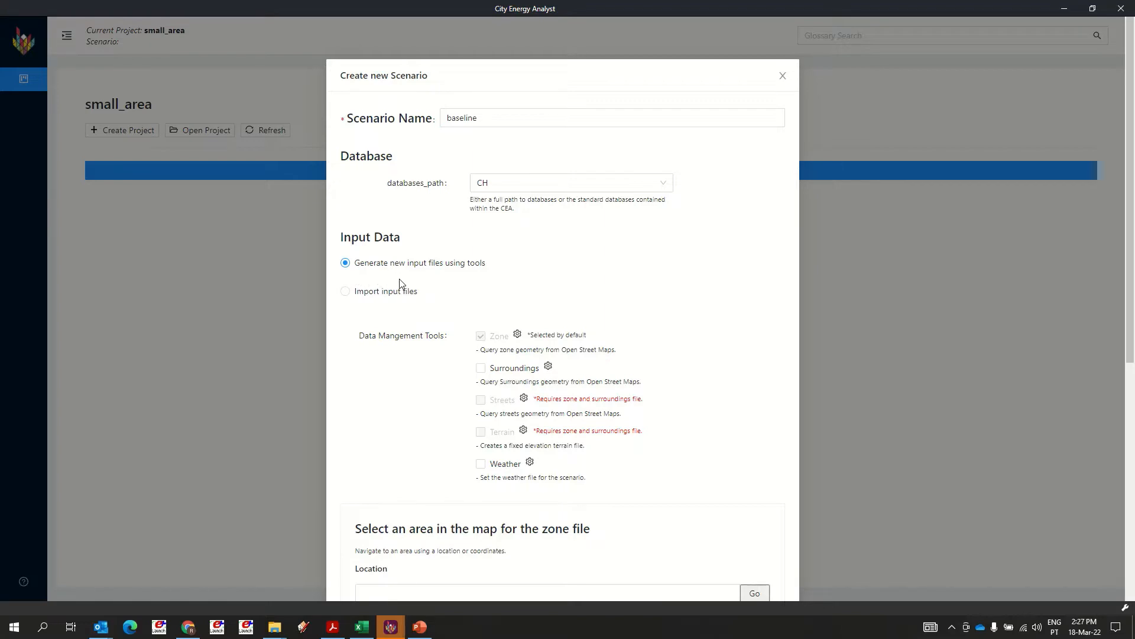
Enable the Surroundings, Streets and Terrain data management tools for the scenario, leaving Weather off
scroll(1133, 303, down, 1)
scroll(1133, 303, down, 1)
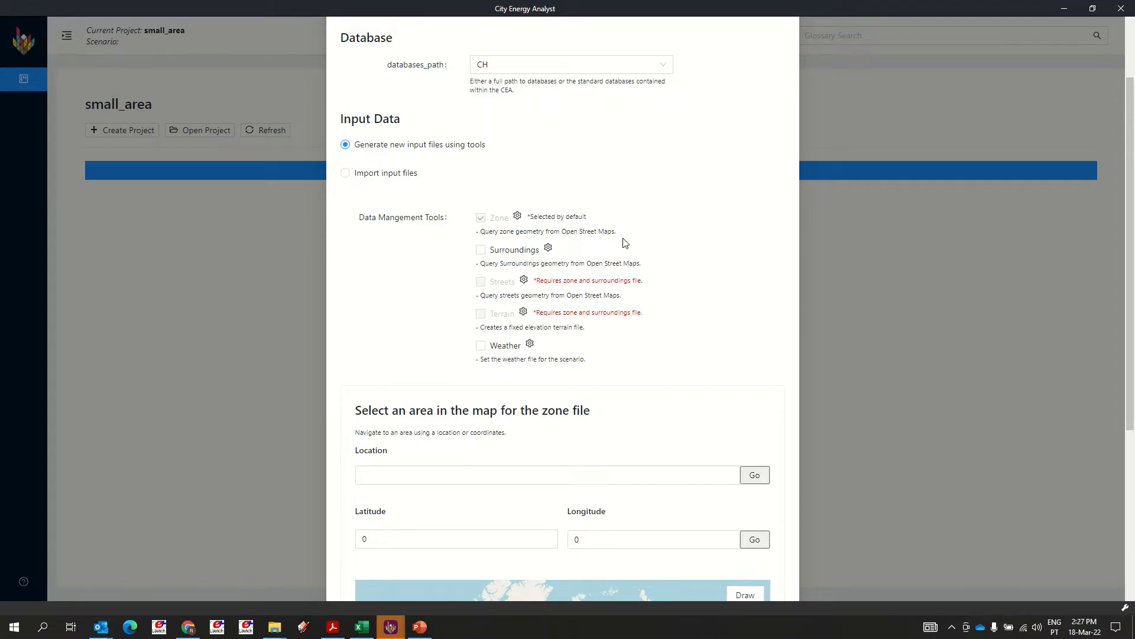
click(482, 256)
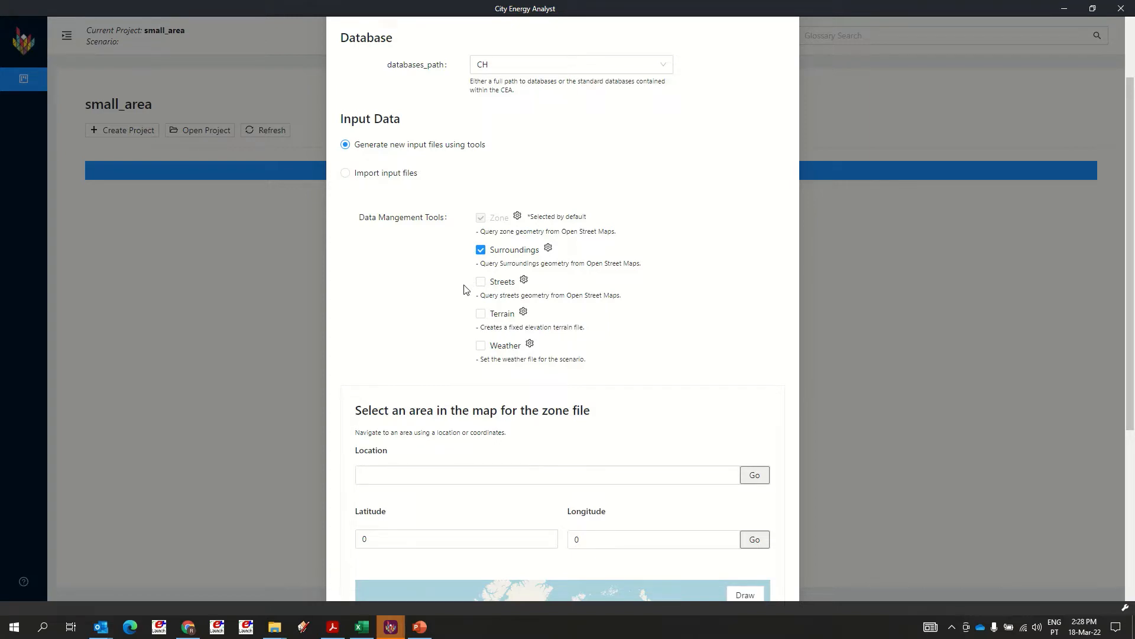
click(481, 282)
click(481, 314)
click(480, 348)
click(480, 349)
Locate central Lisbon's waterfront area around Hospital da Ordem Terceira and Rua do Alecrim on the zone selection map
scroll(591, 336, down, 4)
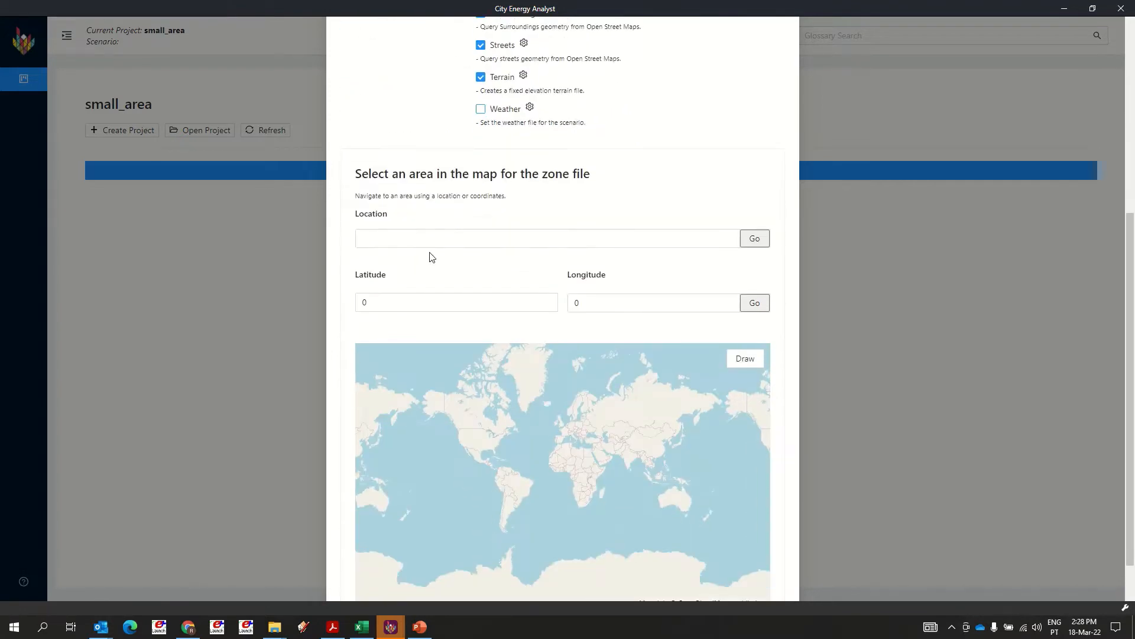
click(399, 238)
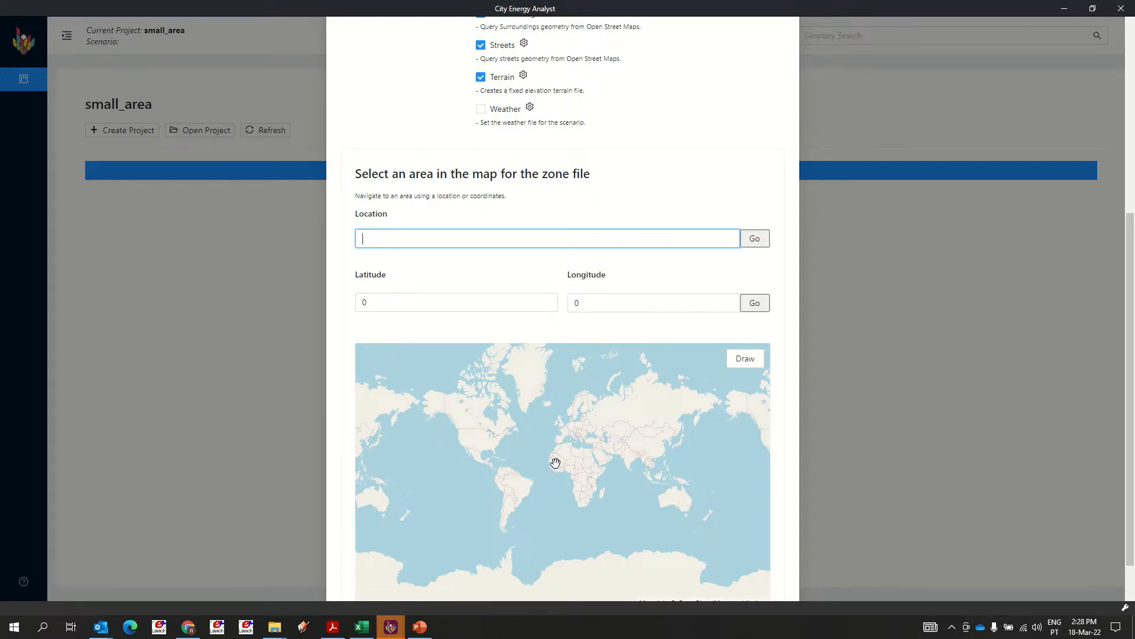
scroll(555, 461, up, 1)
scroll(560, 414, up, 1)
scroll(550, 413, up, 6)
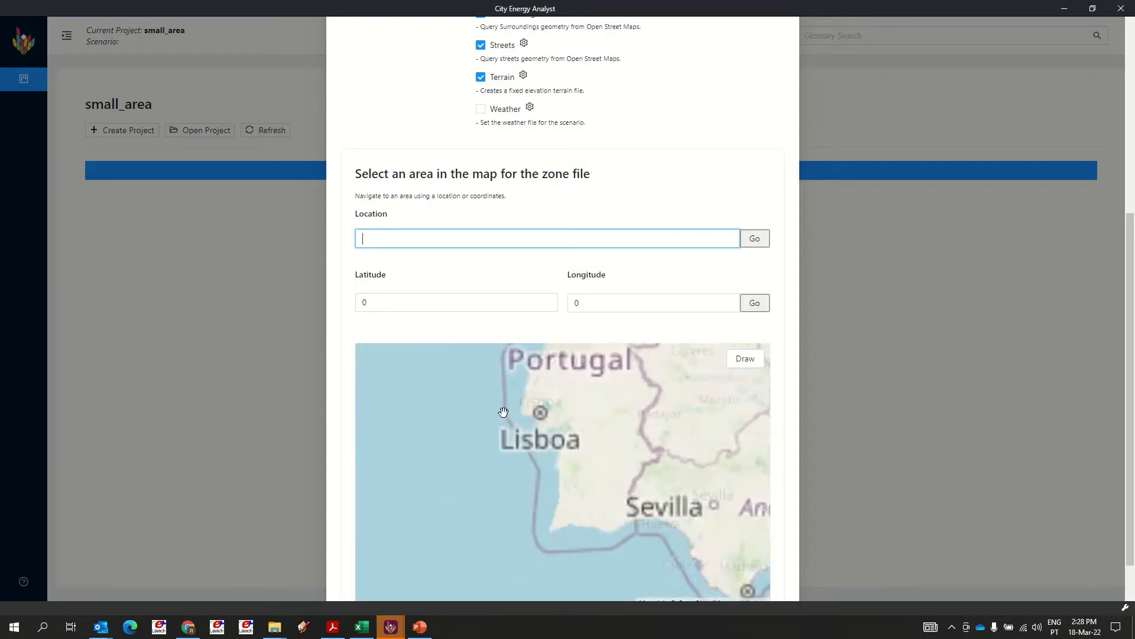
scroll(537, 413, up, 3)
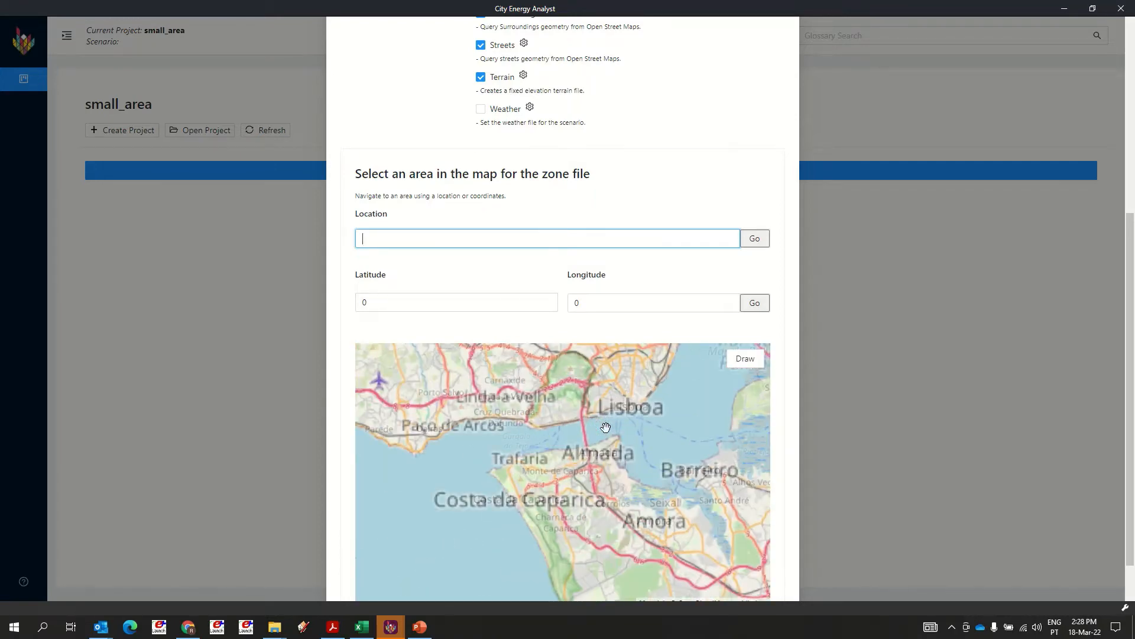
drag(599, 418, 464, 508)
scroll(533, 428, up, 1)
scroll(520, 482, up, 3)
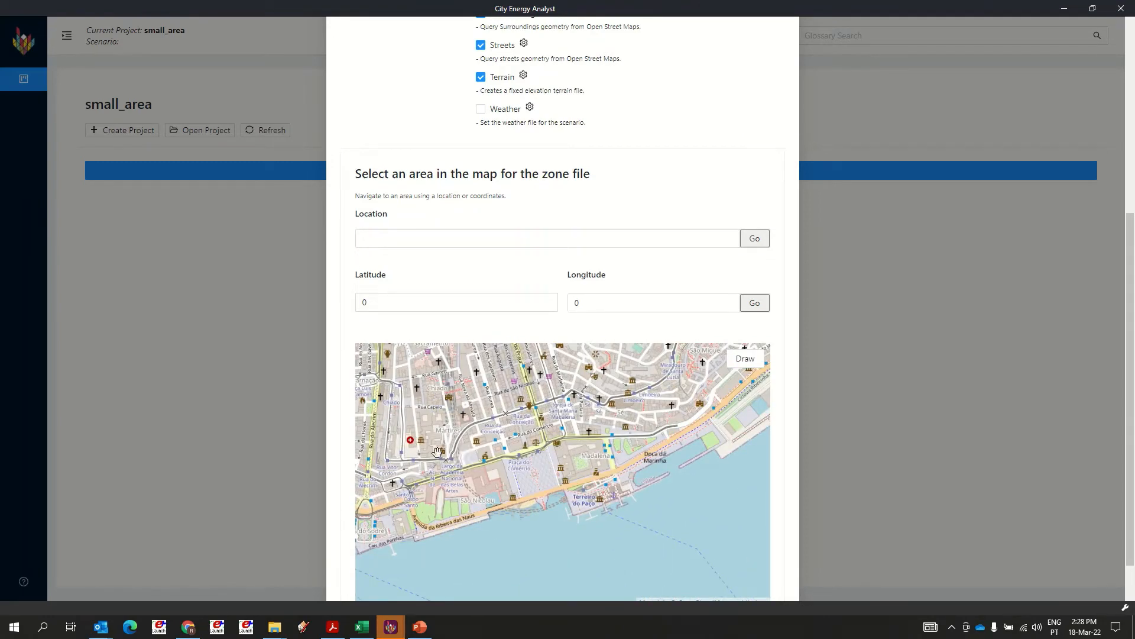
drag(441, 451, 586, 431)
scroll(521, 437, up, 2)
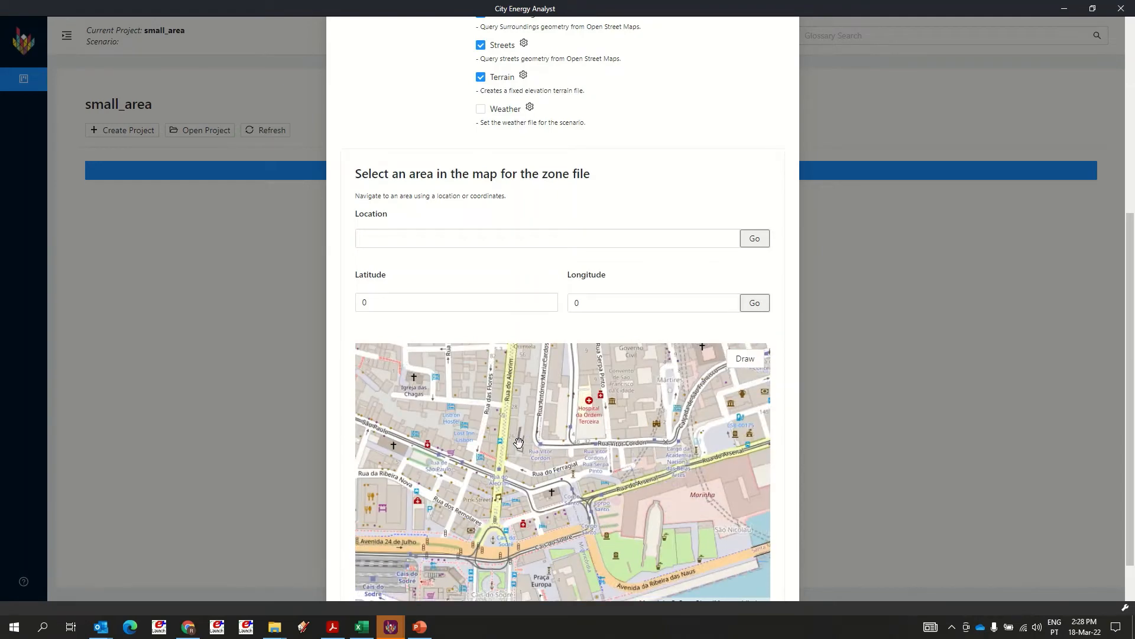
mouse_move(513, 450)
mouse_down()
mouse_move(494, 467)
mouse_move(470, 461)
mouse_up()
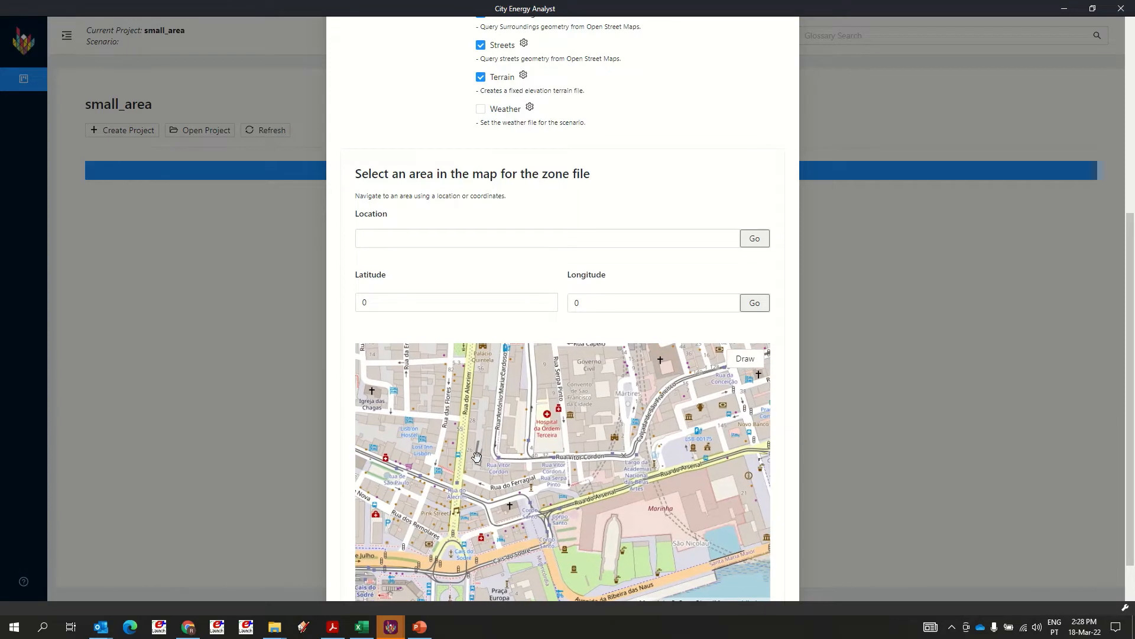
Draw a zone polygon of about 0.02 km2 around Hospital da Ordem Terceira and create the baseline scenario
click(745, 358)
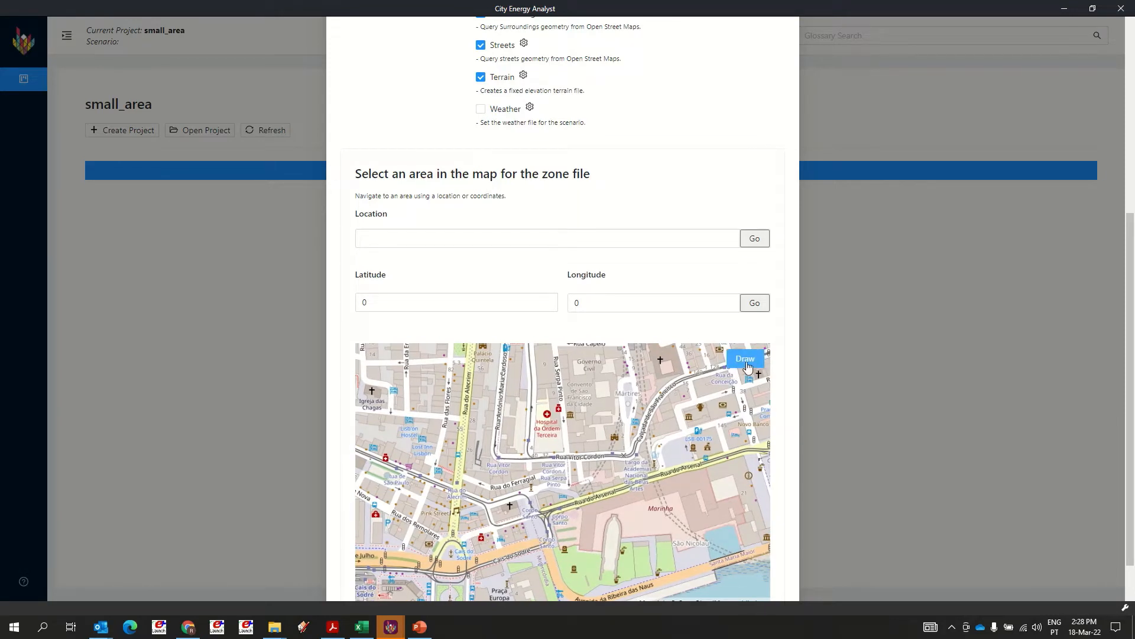
click(499, 413)
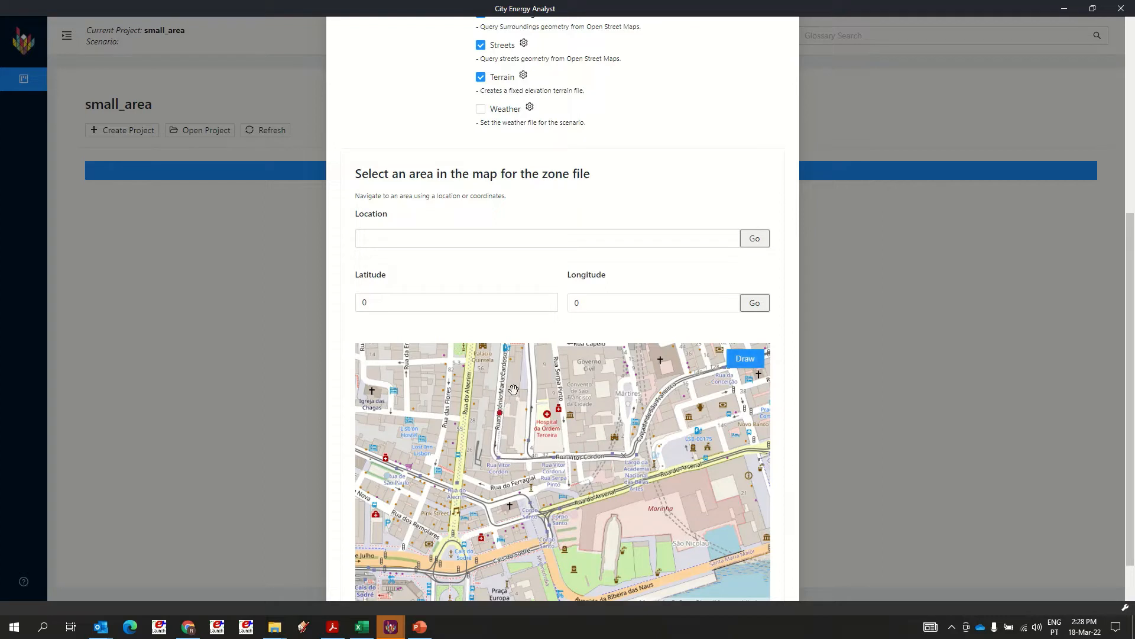
click(523, 387)
click(575, 382)
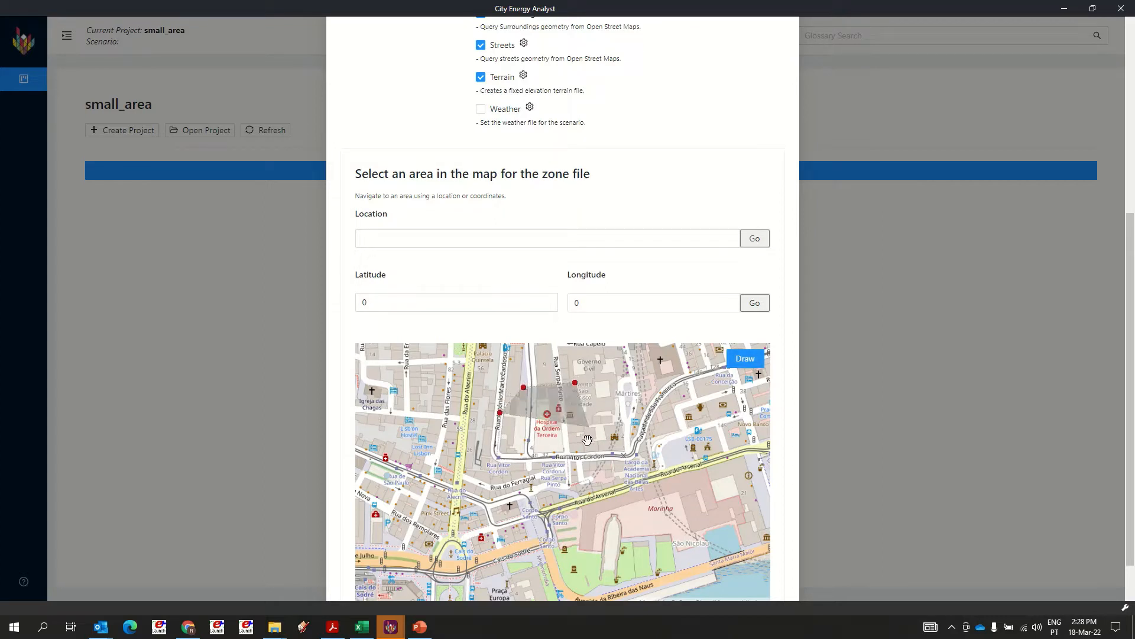
click(603, 481)
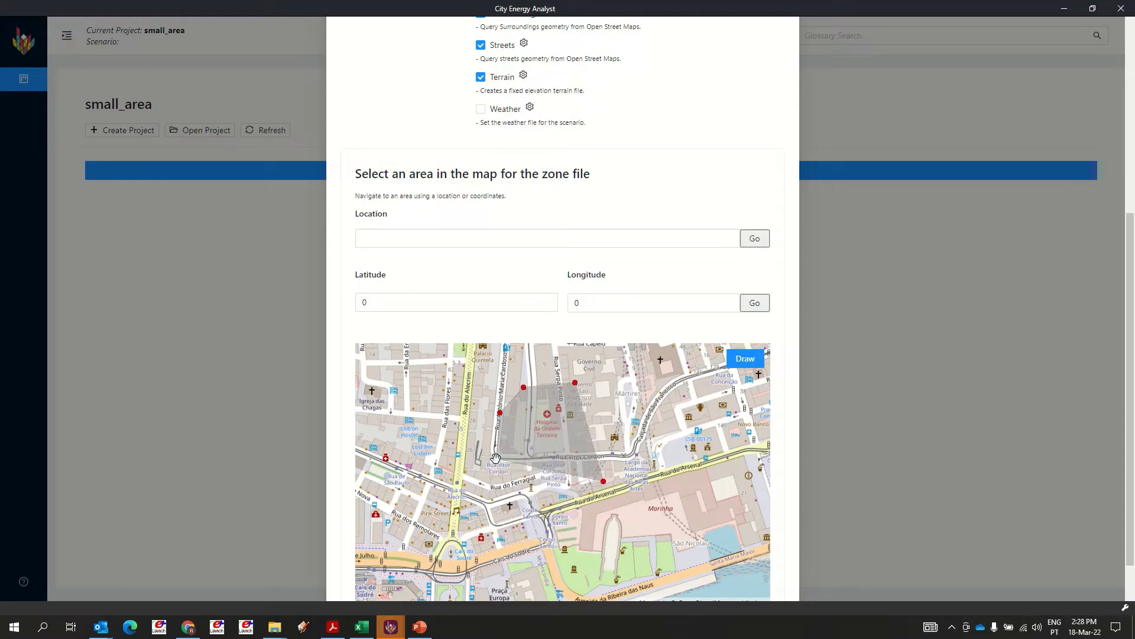
click(499, 412)
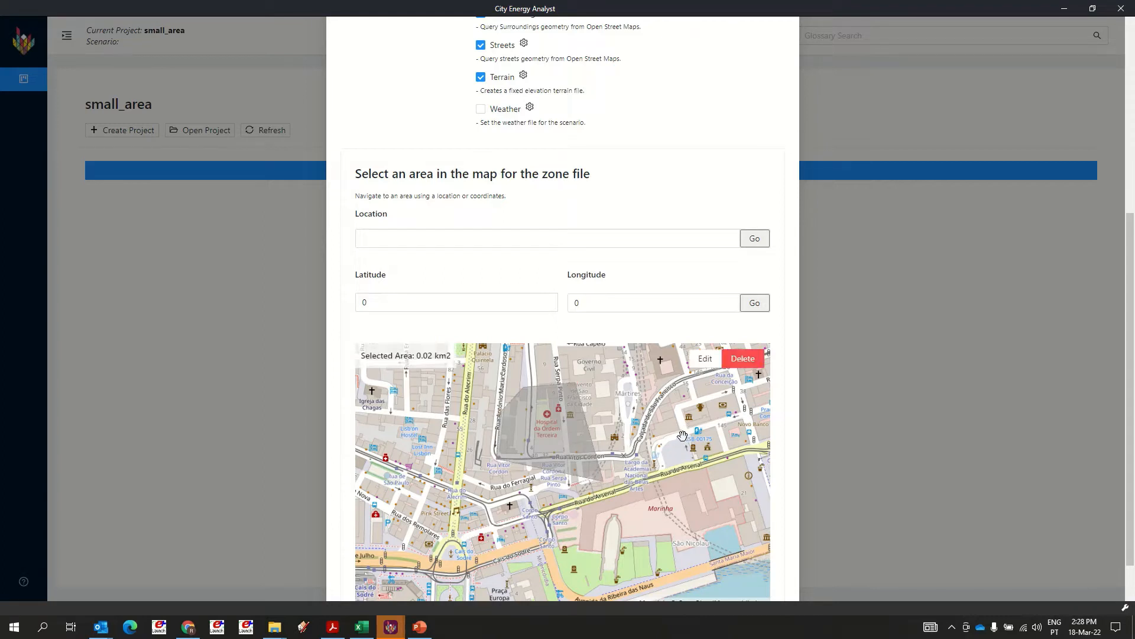
drag(1128, 255, 1128, 295)
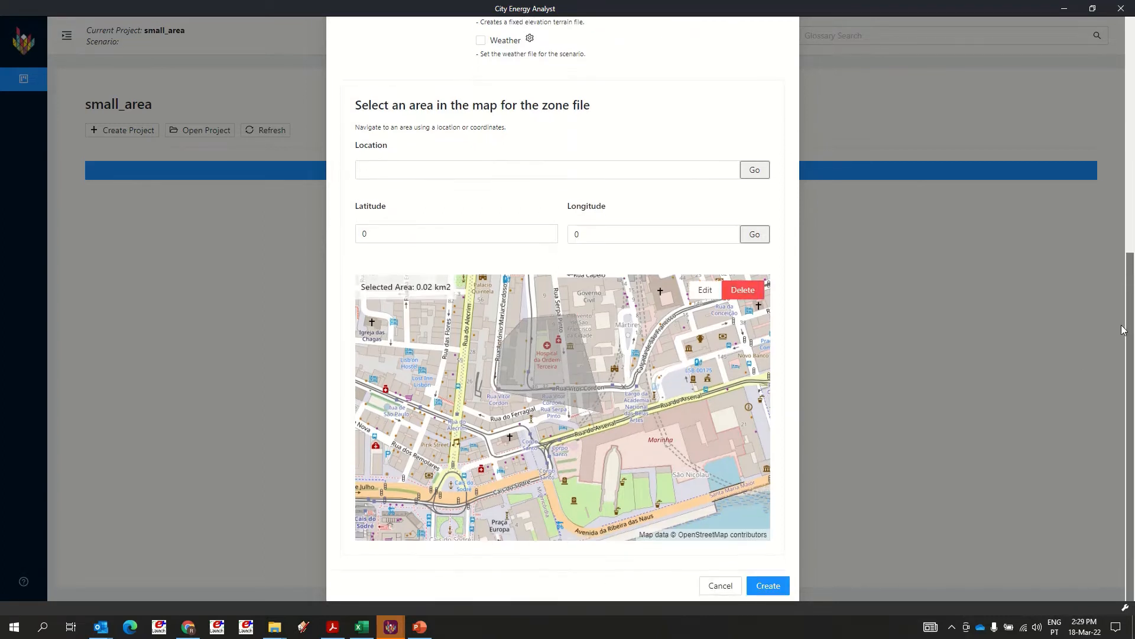
click(768, 586)
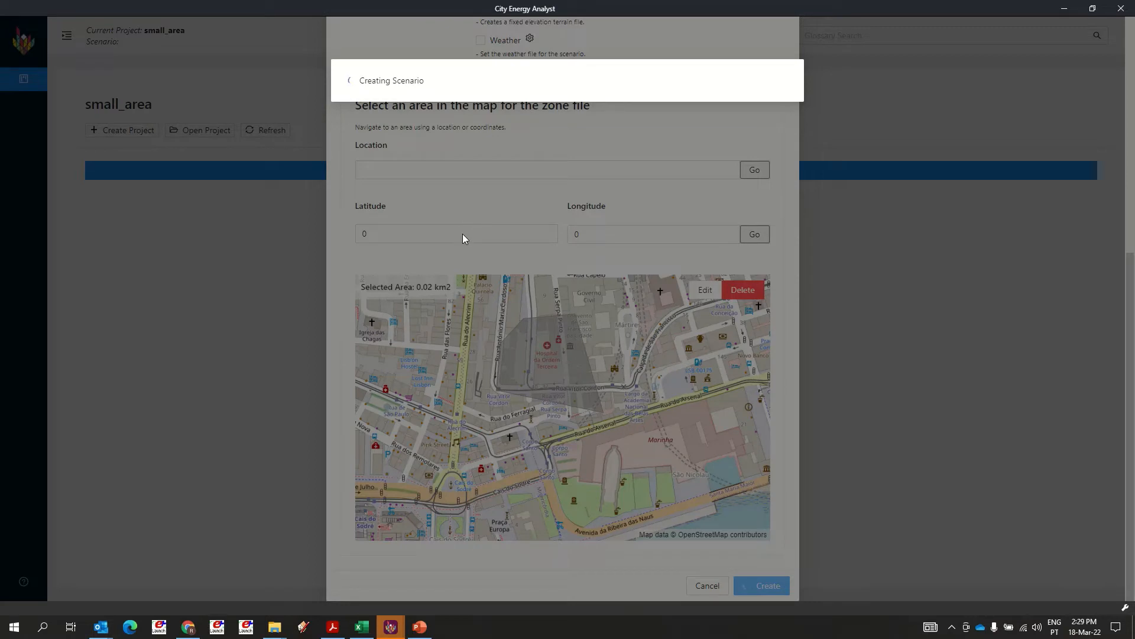
mouse_move(510, 6)
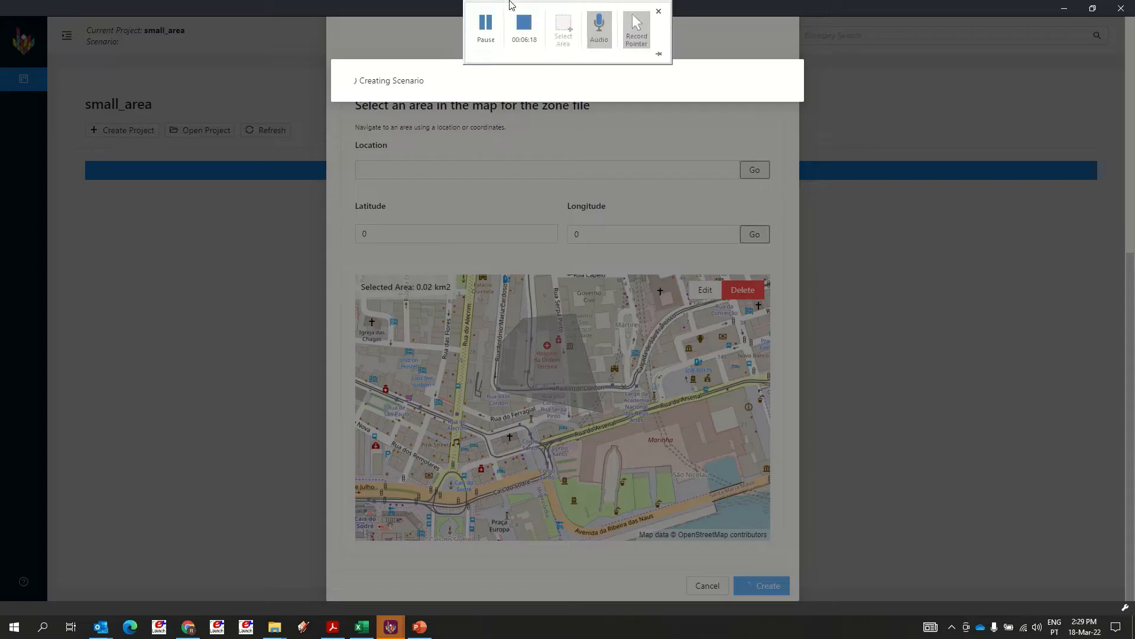
click(524, 33)
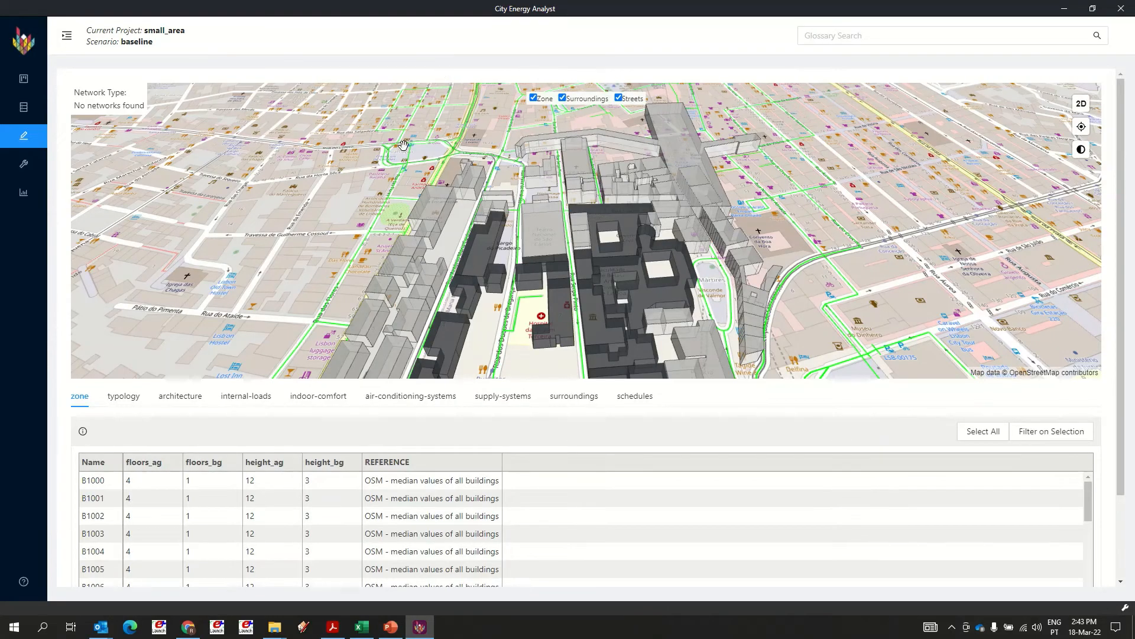
Examine the scenario's buildings on the 3D map, then the typology inputs and first-use options for building B1000
scroll(366, 215, down, 3)
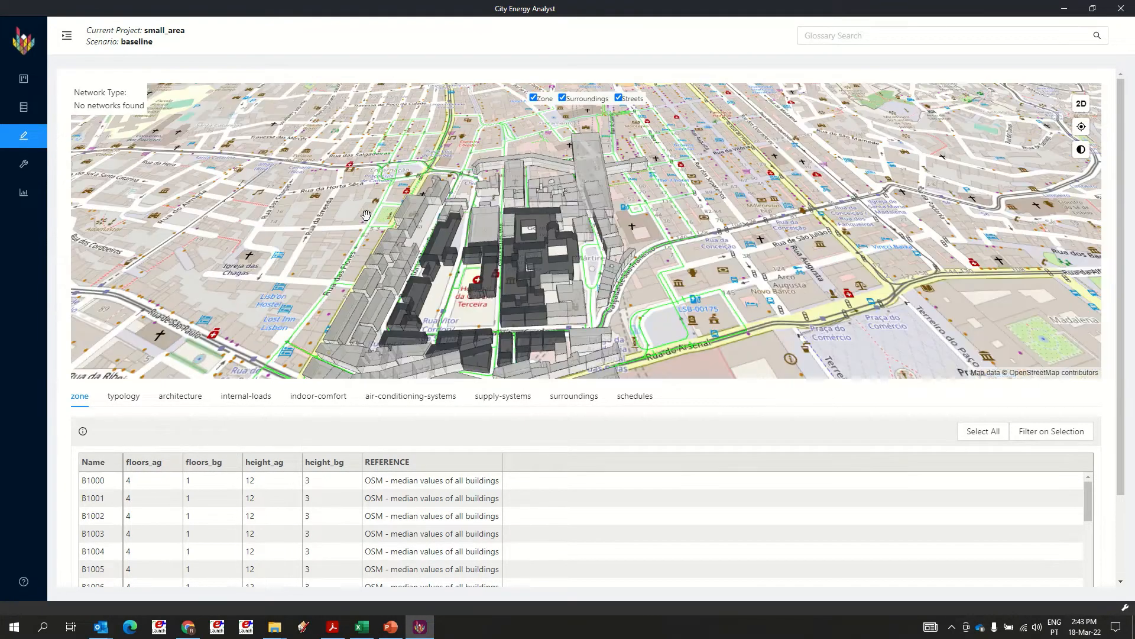
scroll(367, 214, down, 2)
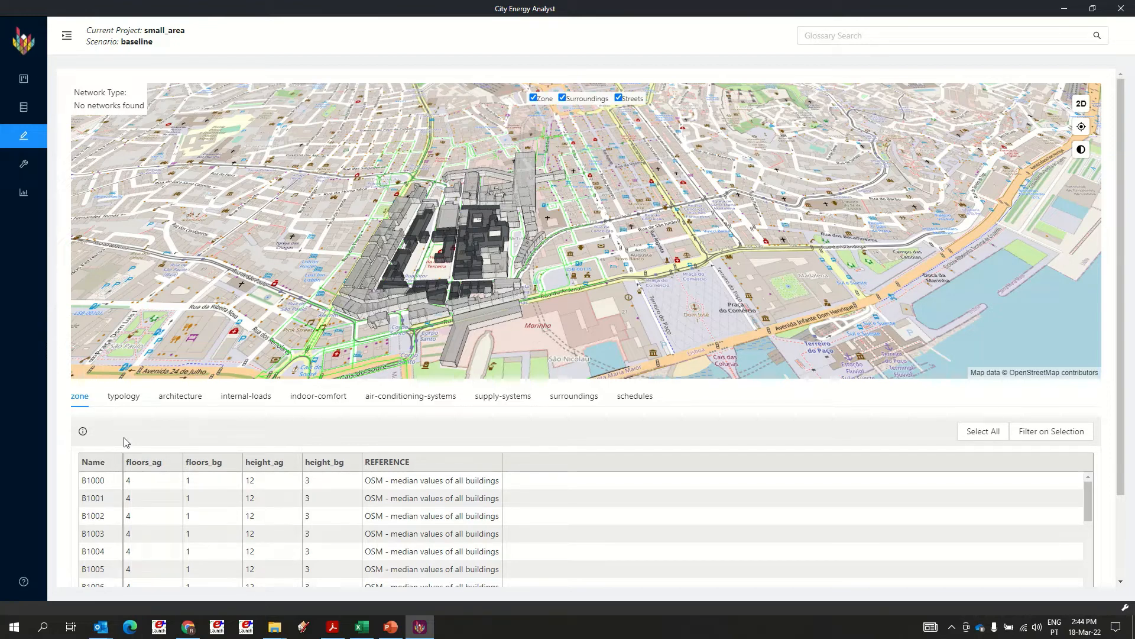
click(137, 398)
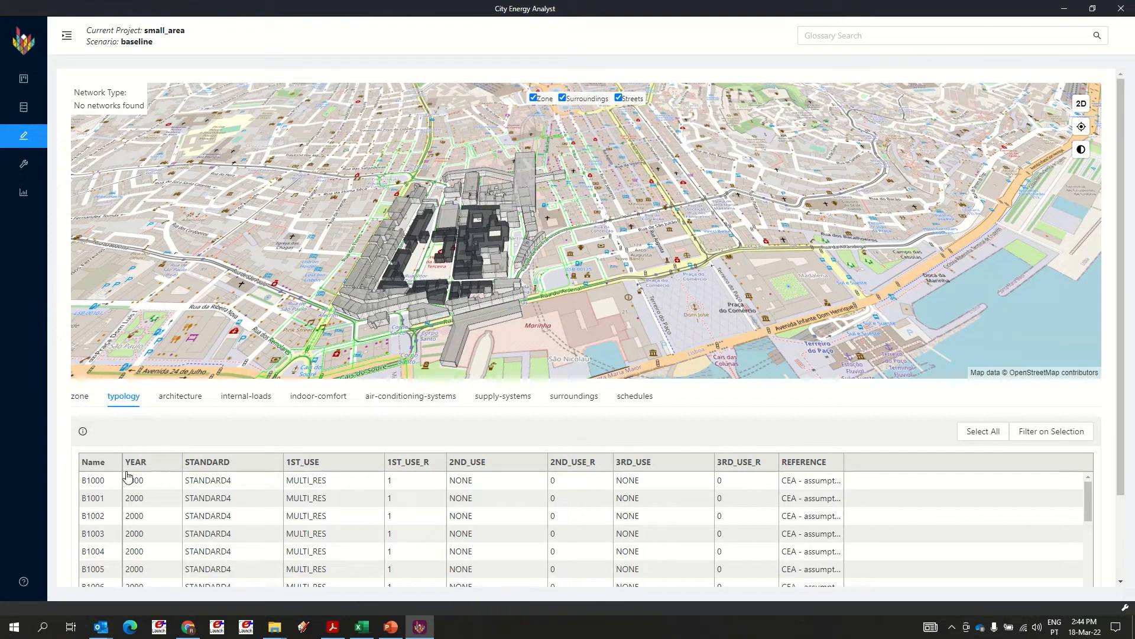
scroll(213, 421, down, 1)
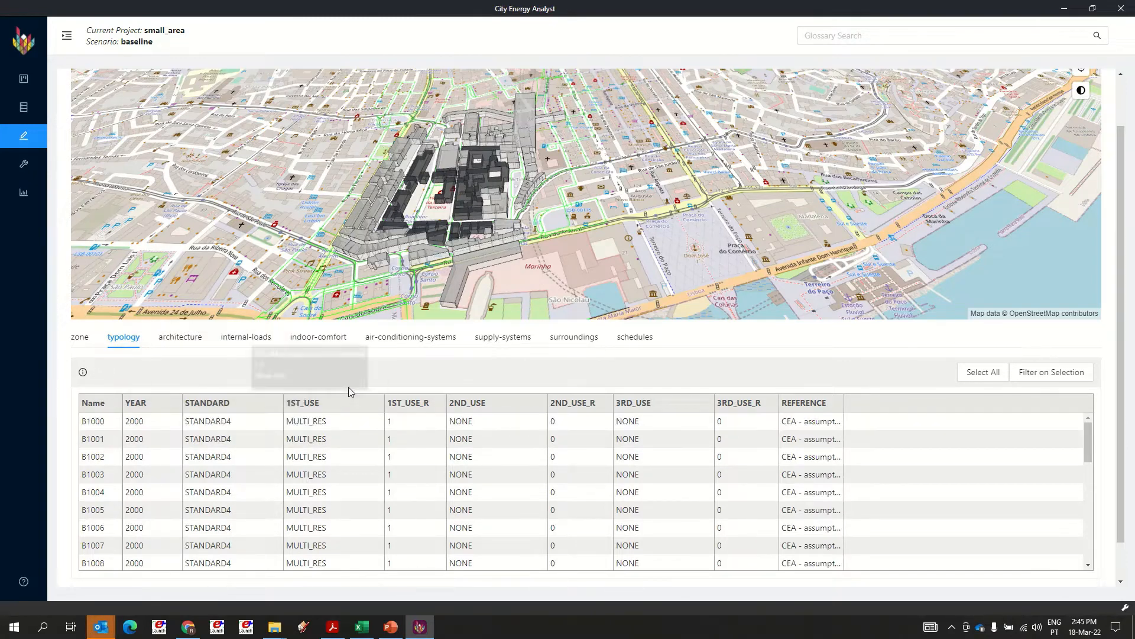
click(303, 423)
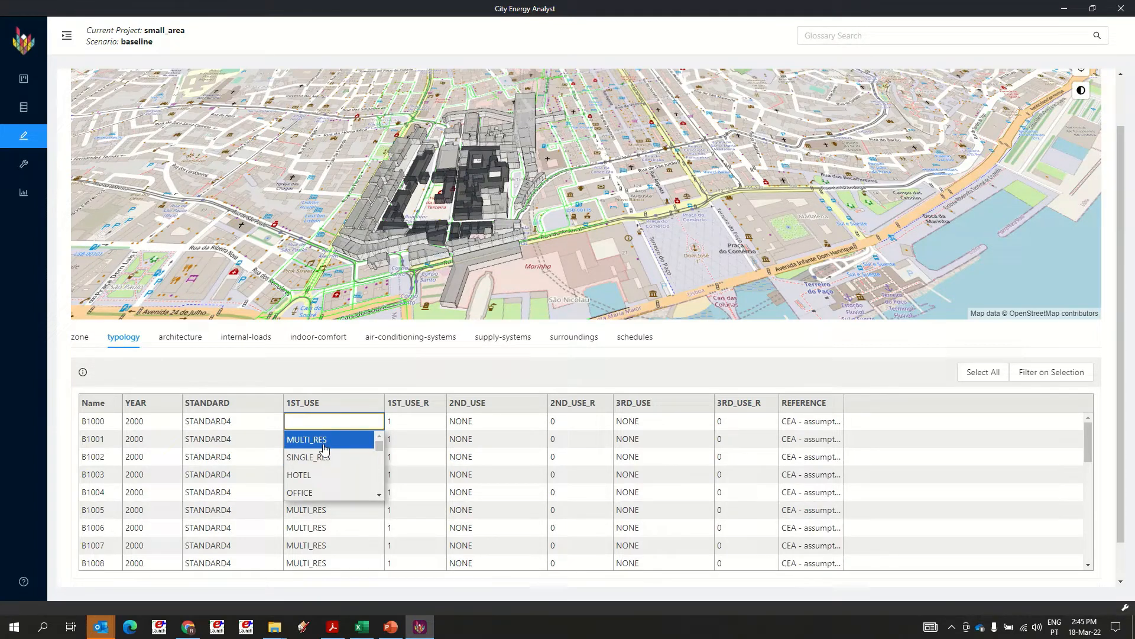
Select building B1000 in the typology inputs and set its first-use ratio to 0.8
click(98, 421)
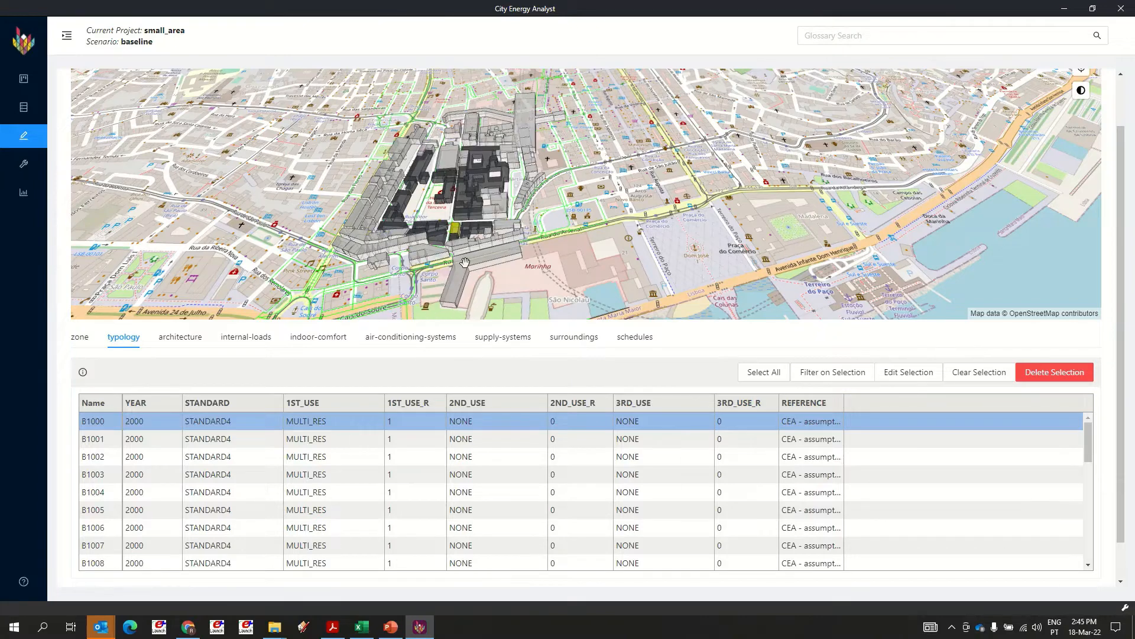
scroll(449, 204, up, 3)
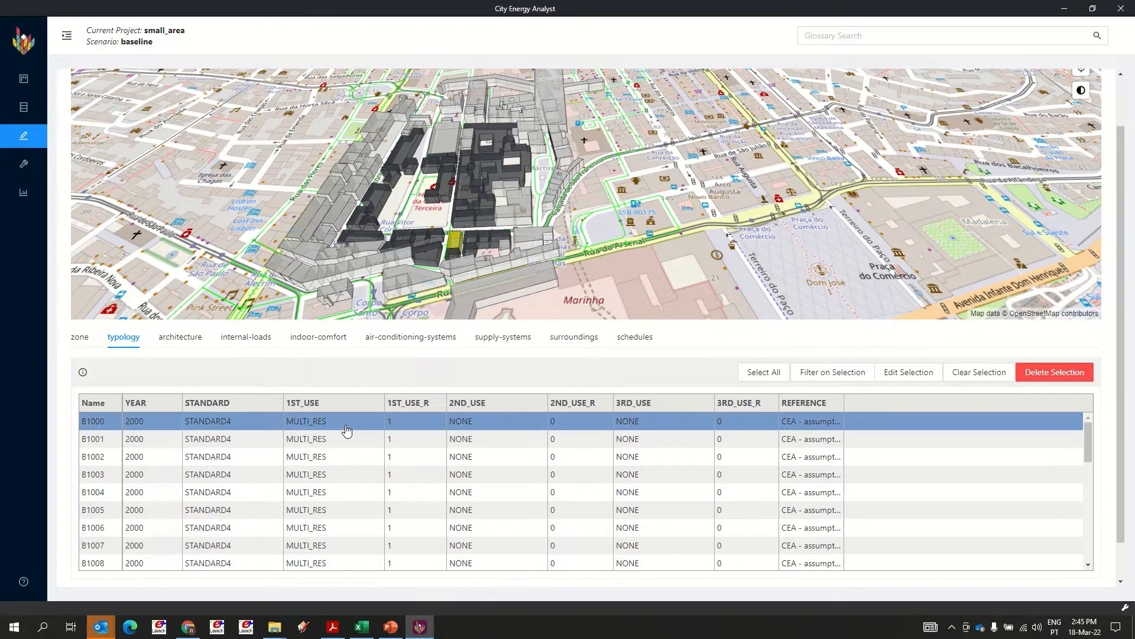
click(404, 424)
key(Return)
Set the second use of building B1000 to OFFICE with a ratio of 0.2
click(522, 426)
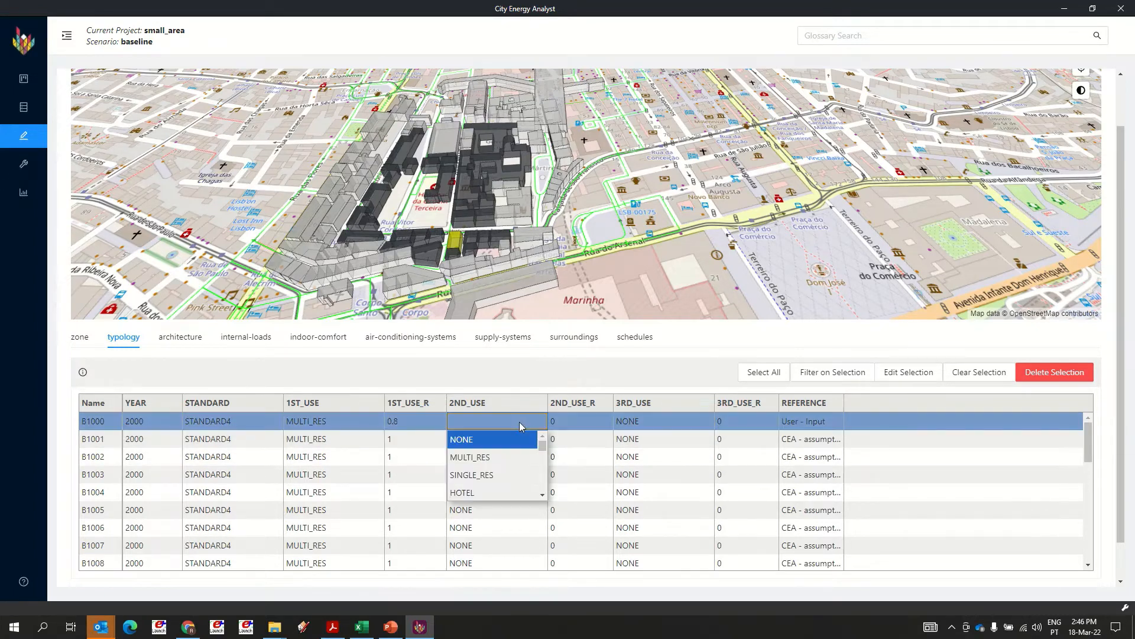
click(545, 455)
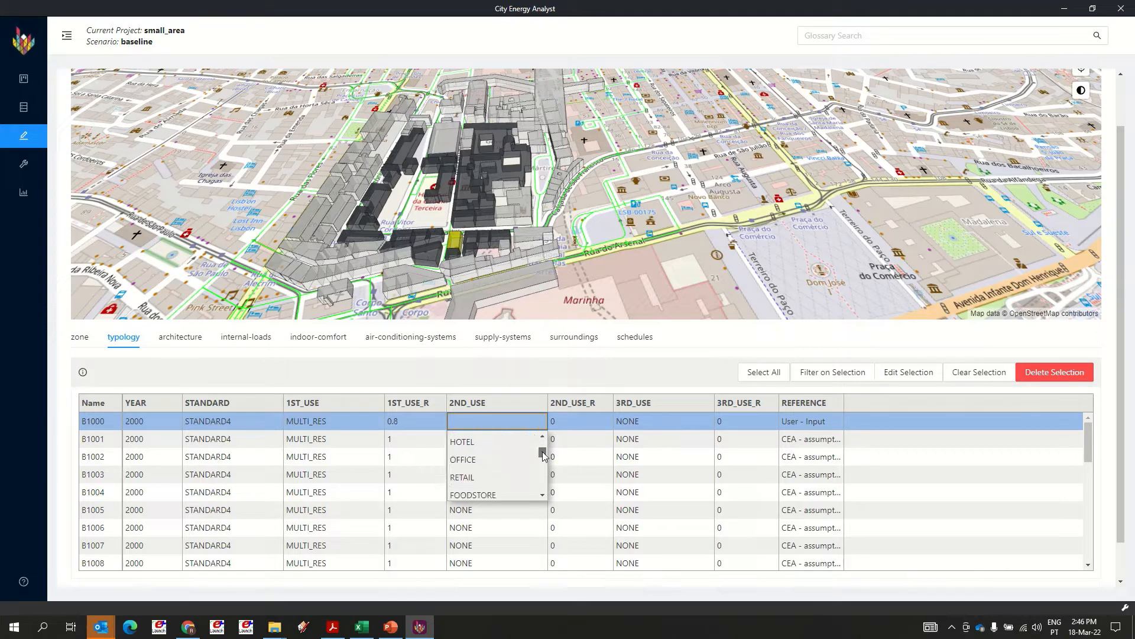
click(507, 471)
click(563, 423)
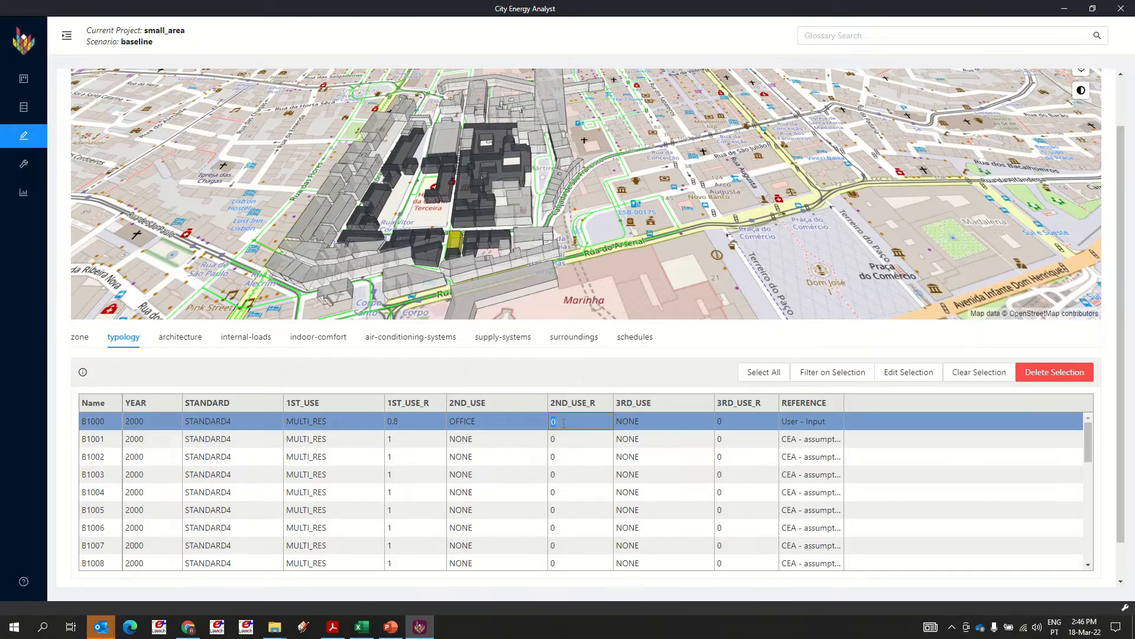
text(0.2)
click(577, 439)
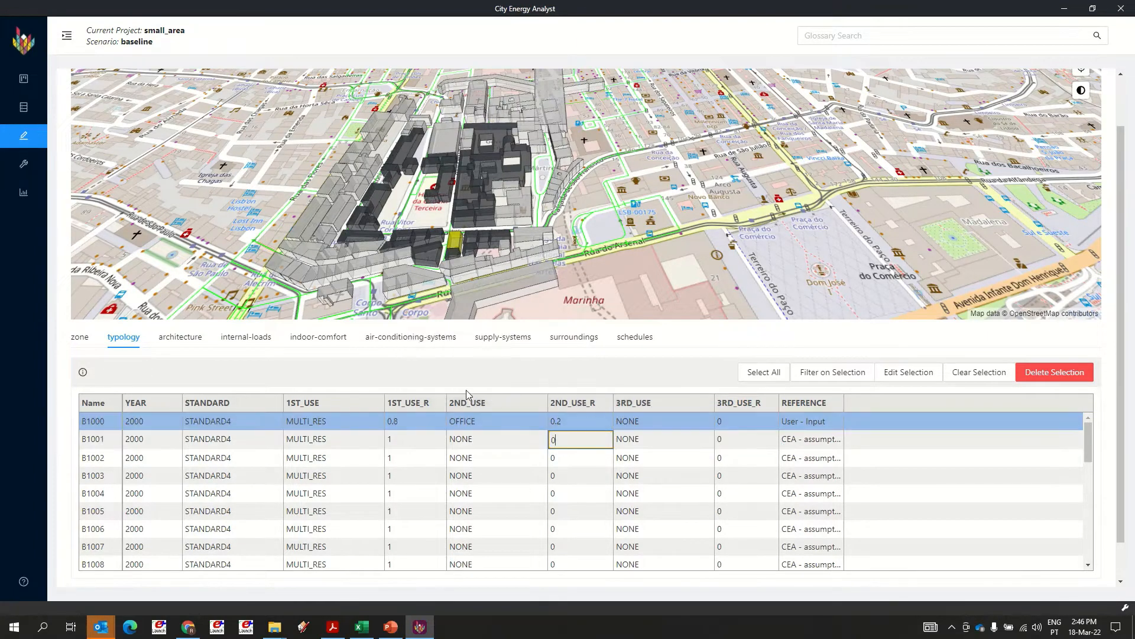
Review the architecture, internal-loads, indoor-comfort, air-conditioning-systems, supply-systems, surroundings and schedules inputs of the scenario
click(192, 343)
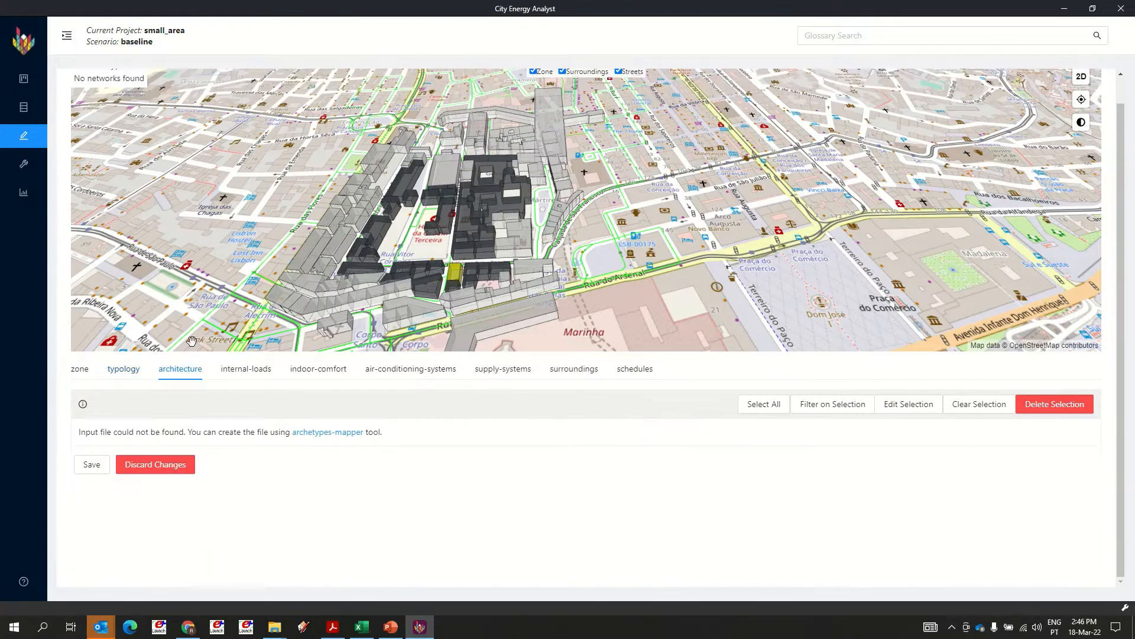
click(263, 373)
click(318, 371)
click(411, 372)
click(512, 371)
click(566, 375)
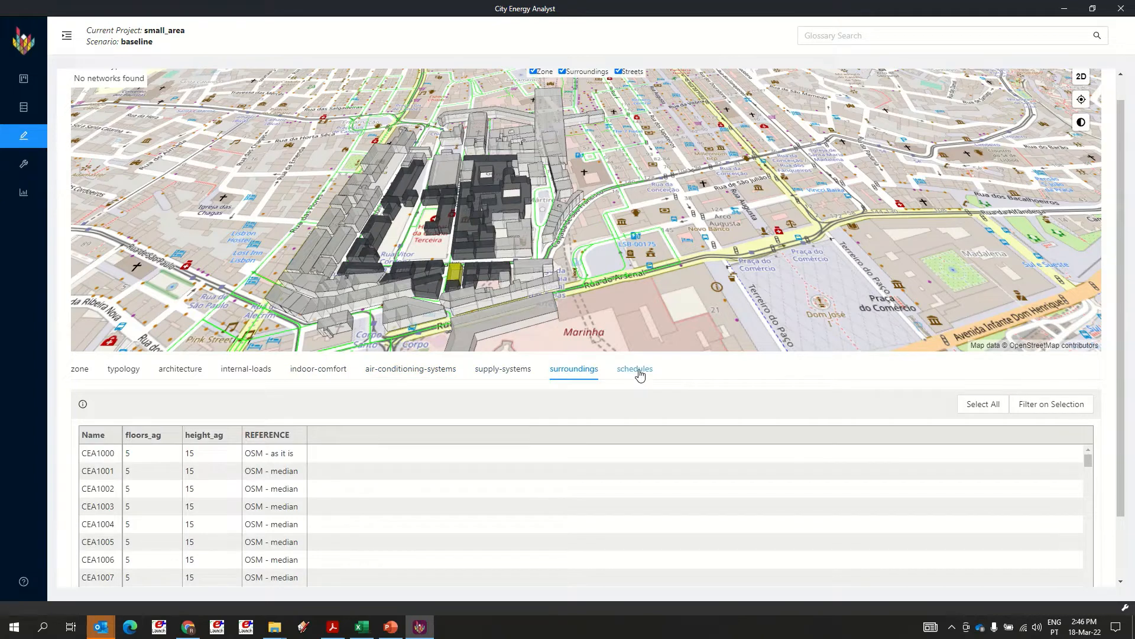
click(635, 371)
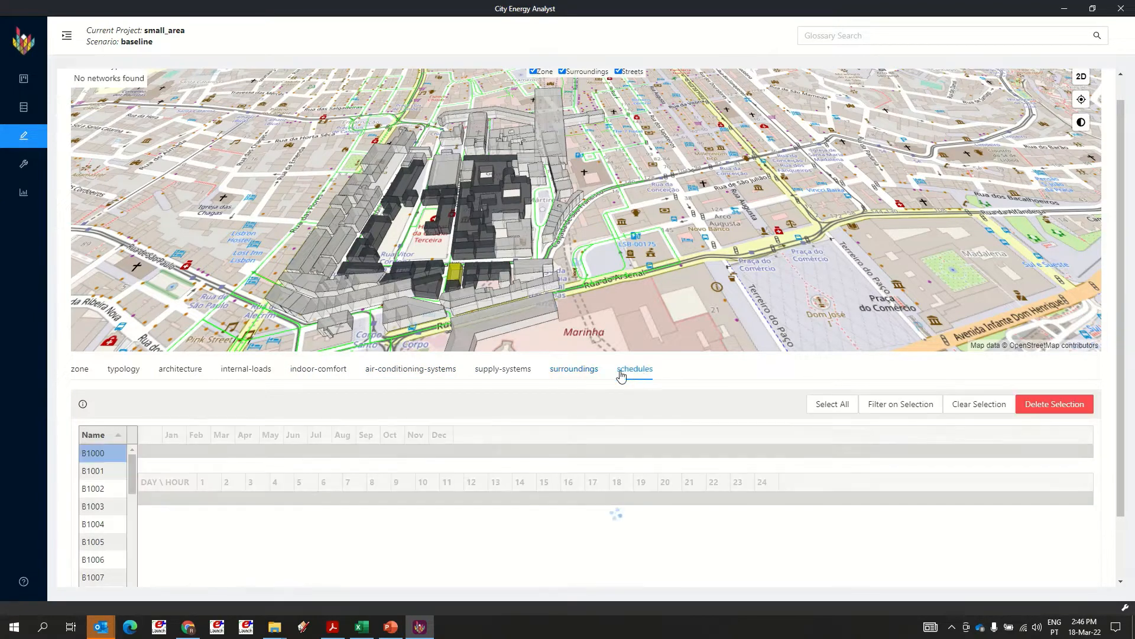
Recheck the surroundings, supply-systems, schedules and typology inputs, ending on the zone table
click(576, 373)
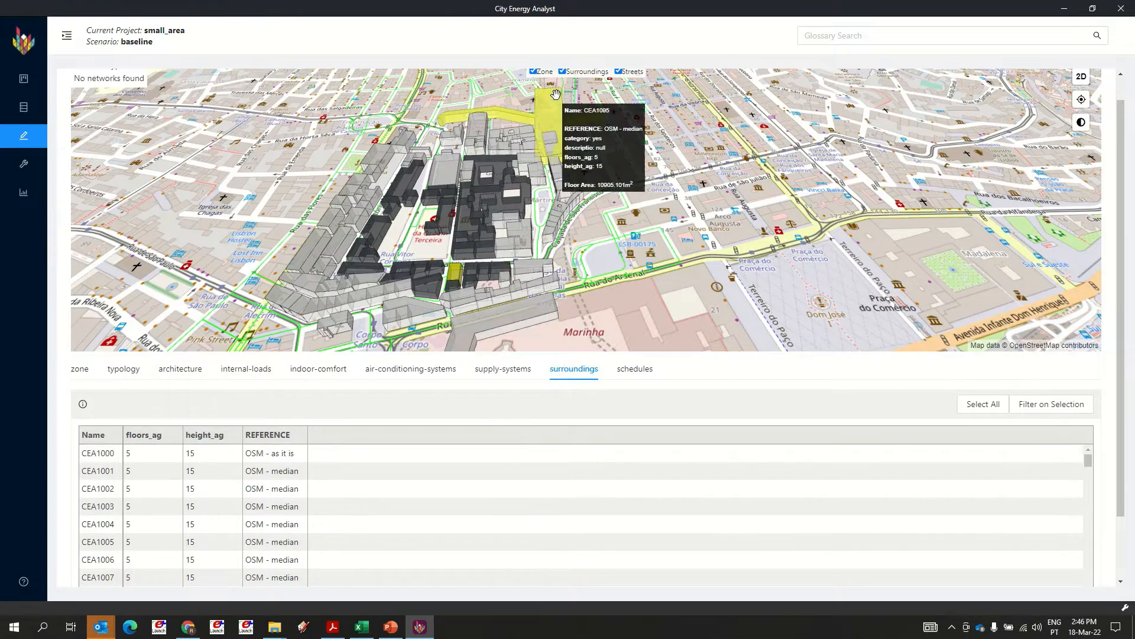
click(635, 371)
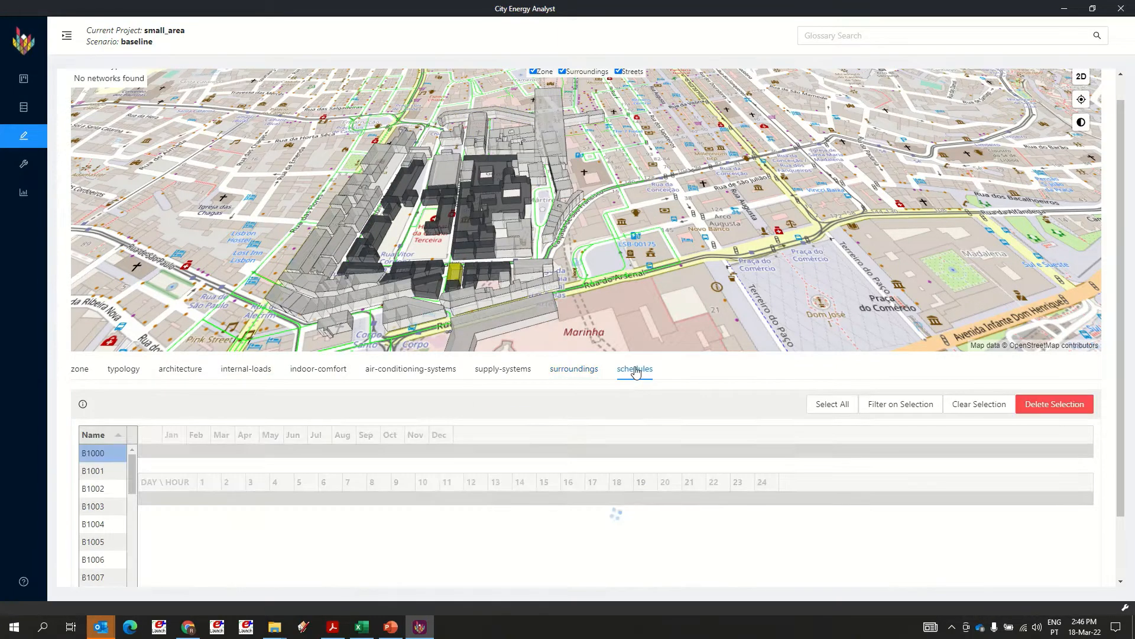
click(585, 372)
click(501, 369)
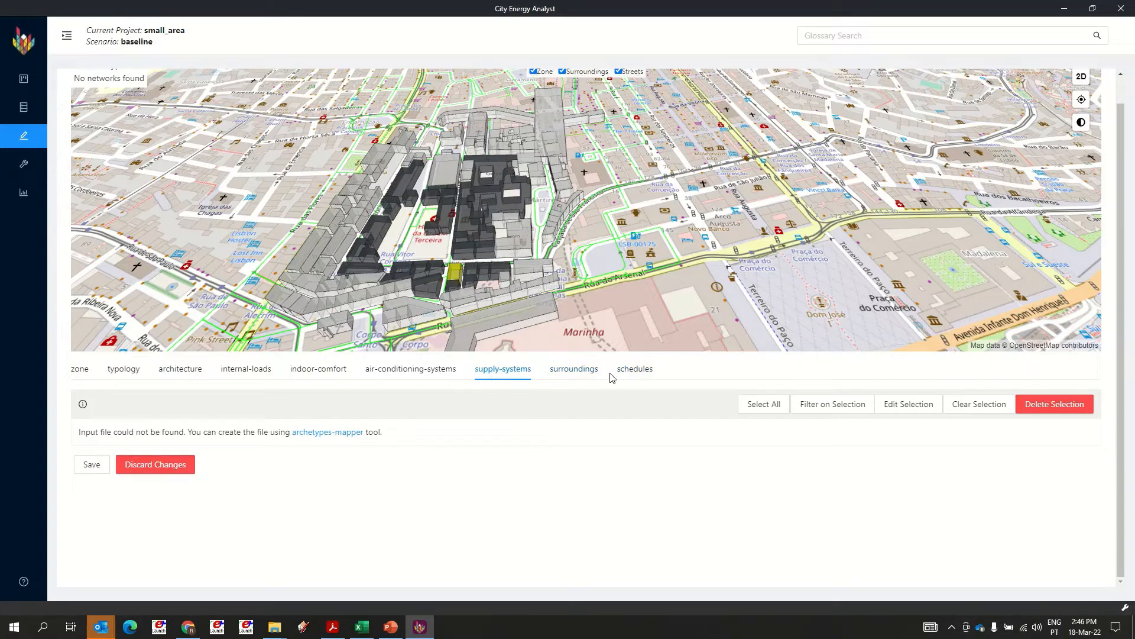
click(630, 369)
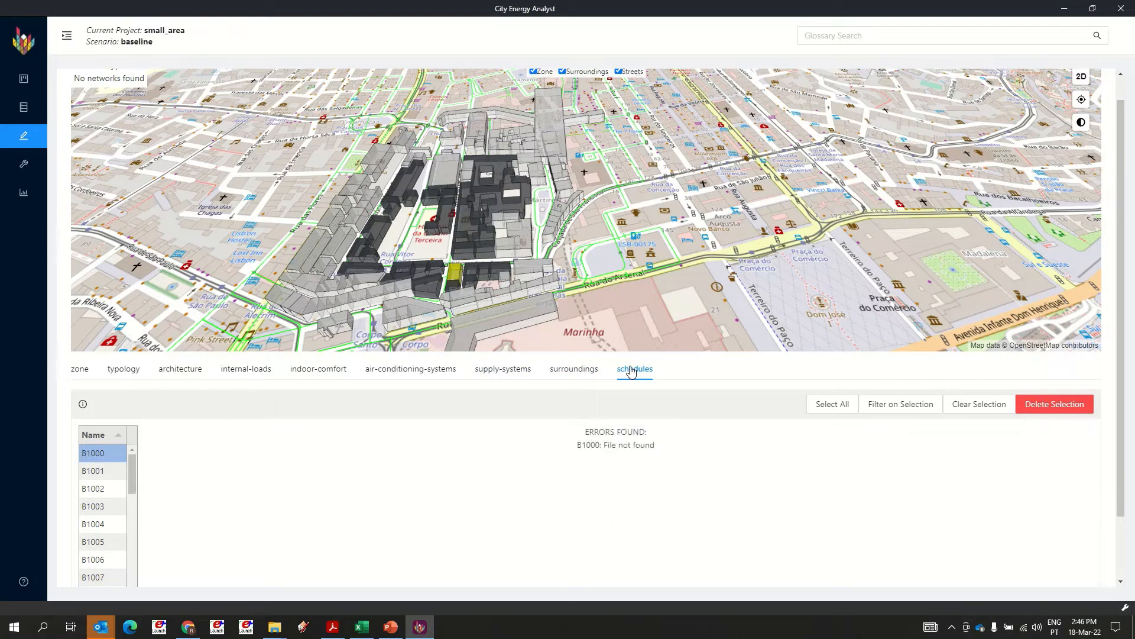
click(130, 371)
click(86, 374)
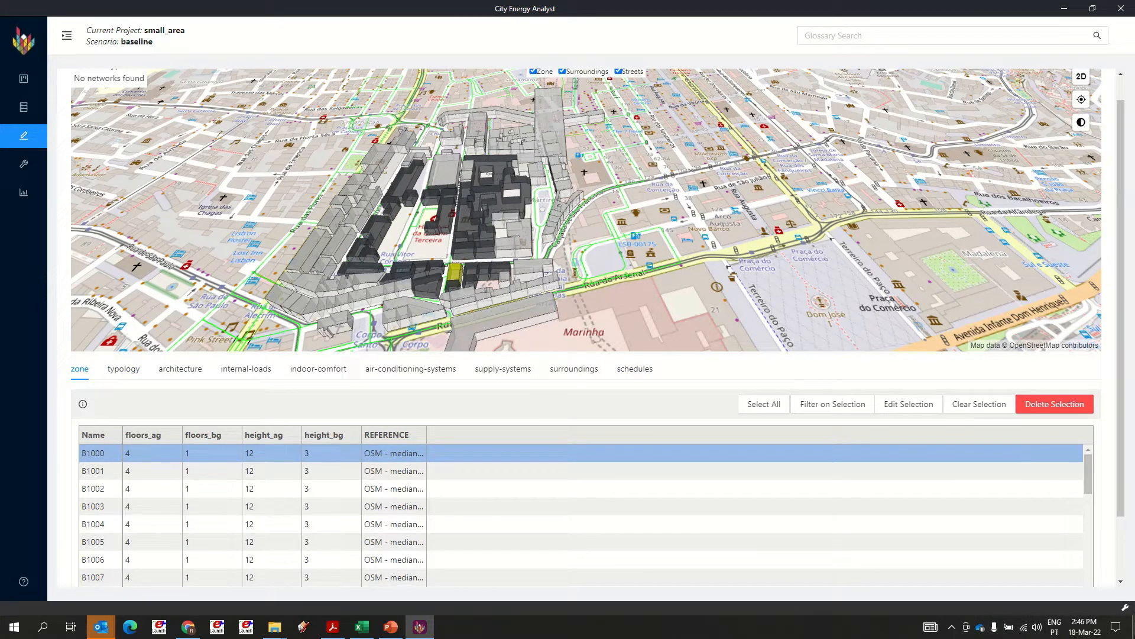
In the CEA lecture folder on the desktop, open the small_area baseline scenario's inputs and view the building-geometry files
click(1131, 632)
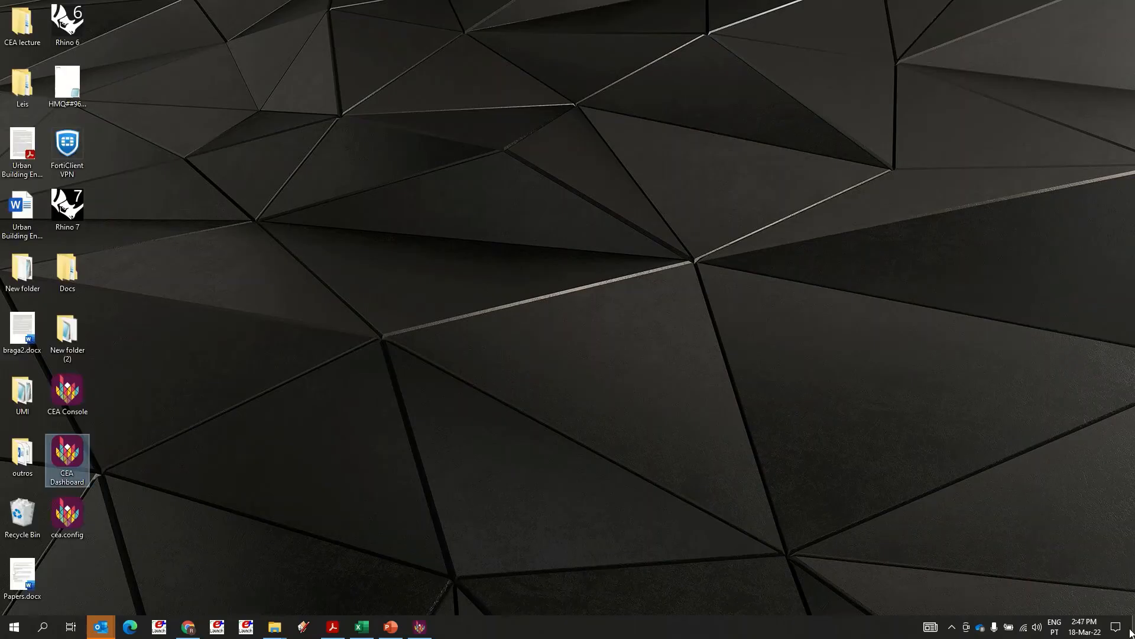
click(598, 407)
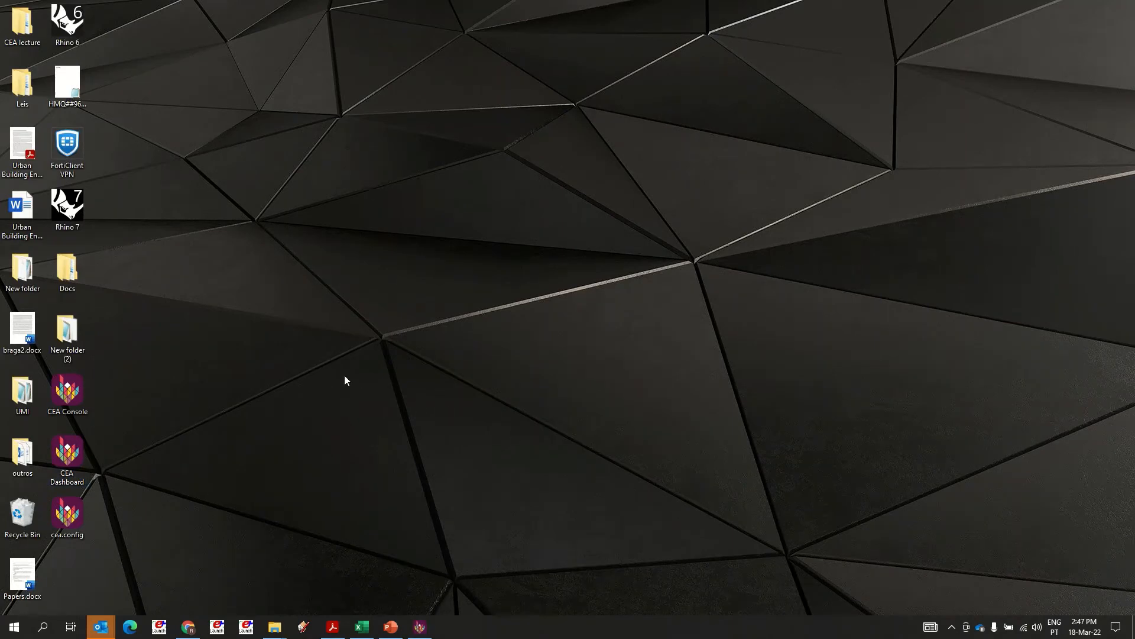
double_click(21, 24)
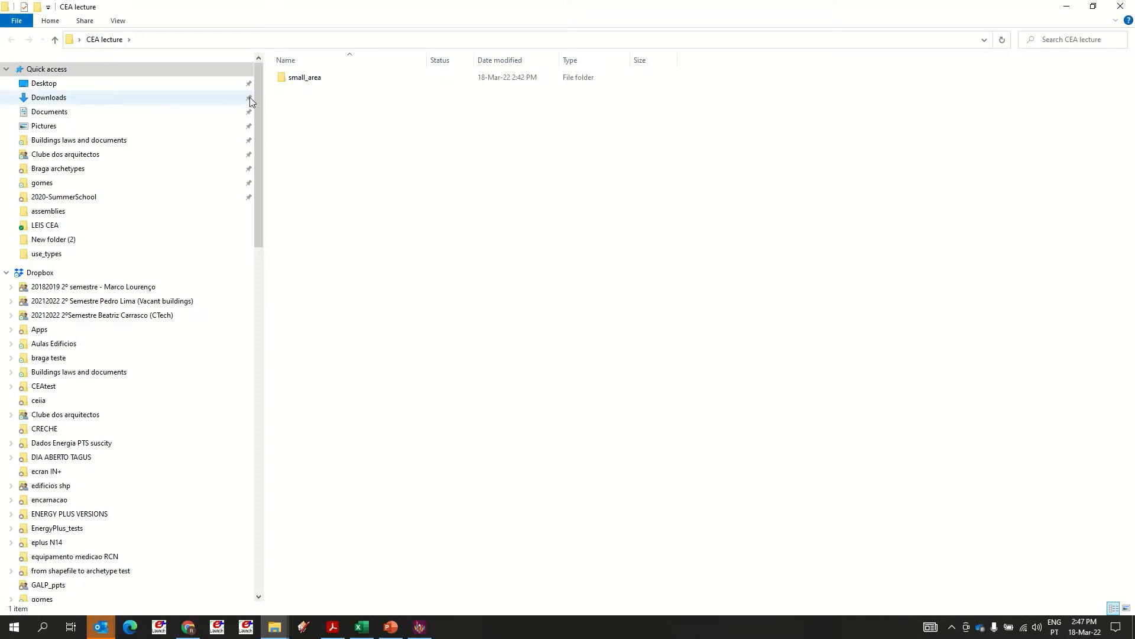
double_click(304, 79)
double_click(303, 91)
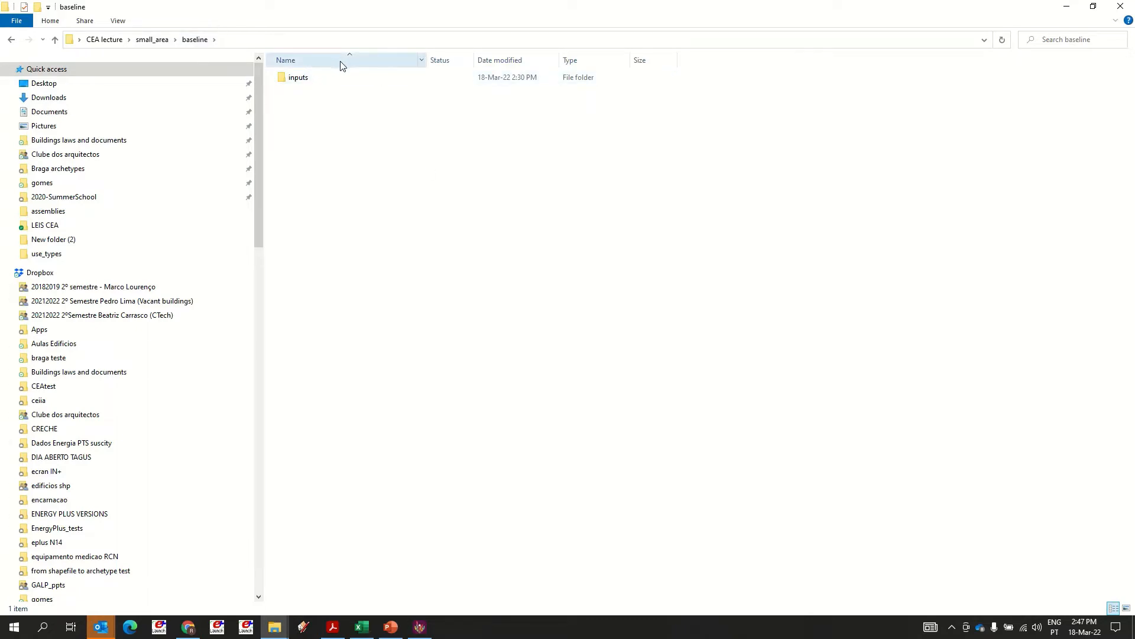
double_click(298, 78)
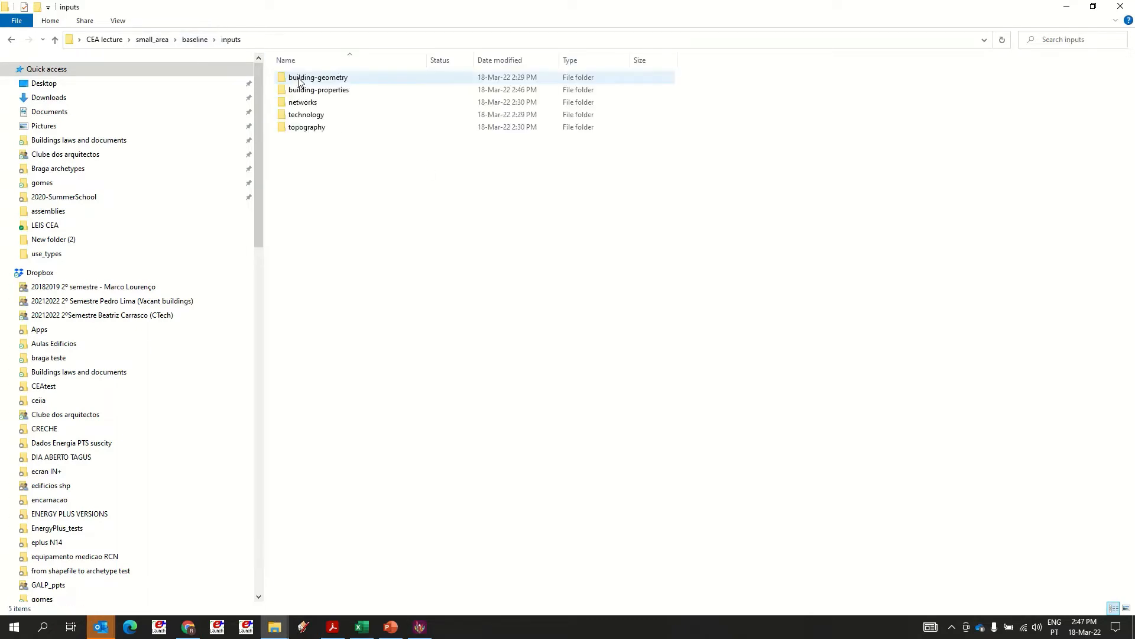
double_click(299, 78)
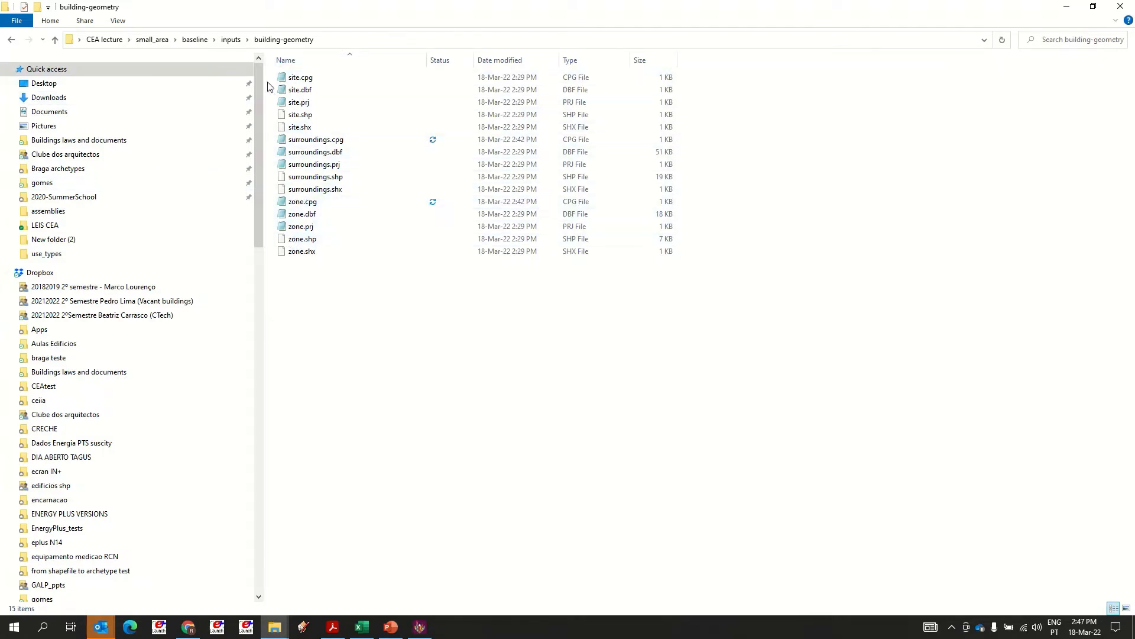
View the building-properties folder and its schedules subfolder, comparing them with the typology table in City Energy Analyst
click(231, 39)
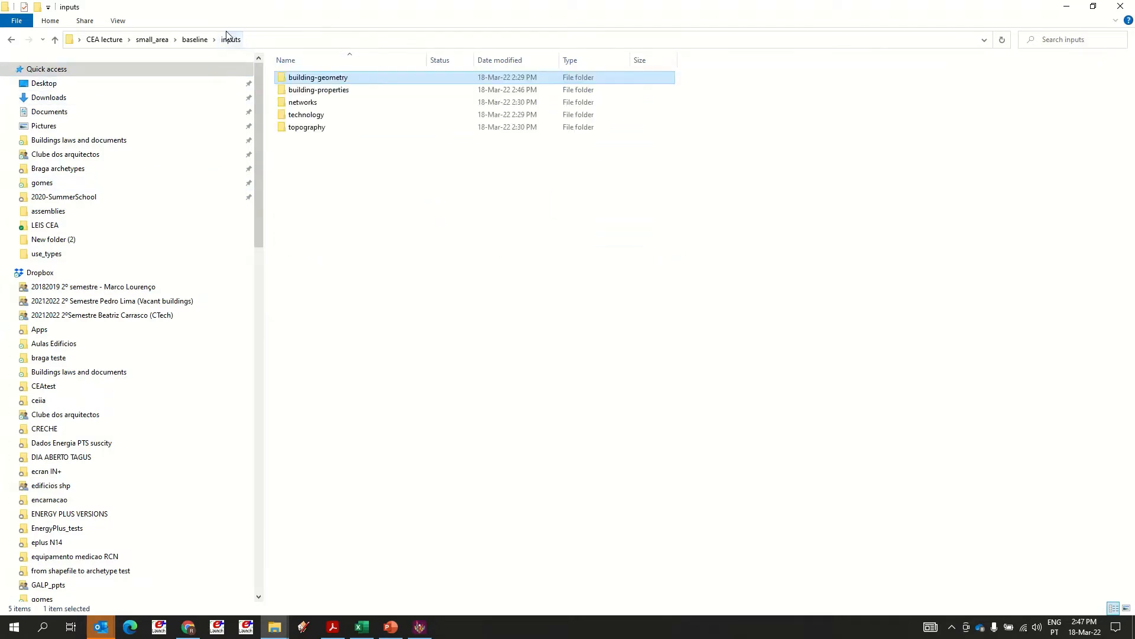
double_click(291, 92)
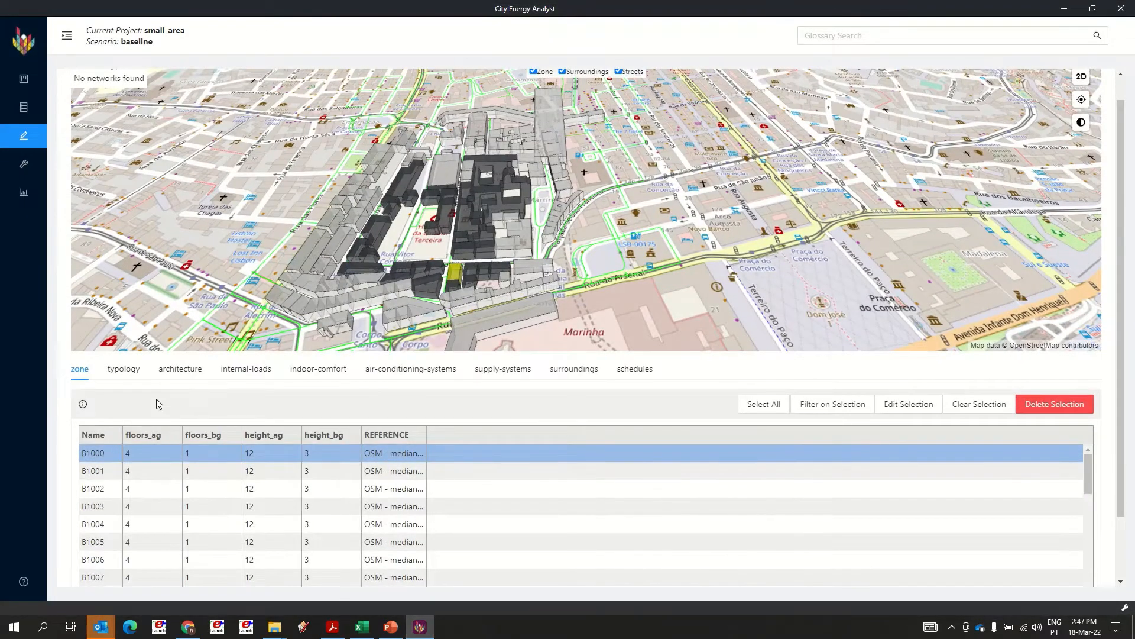
click(133, 370)
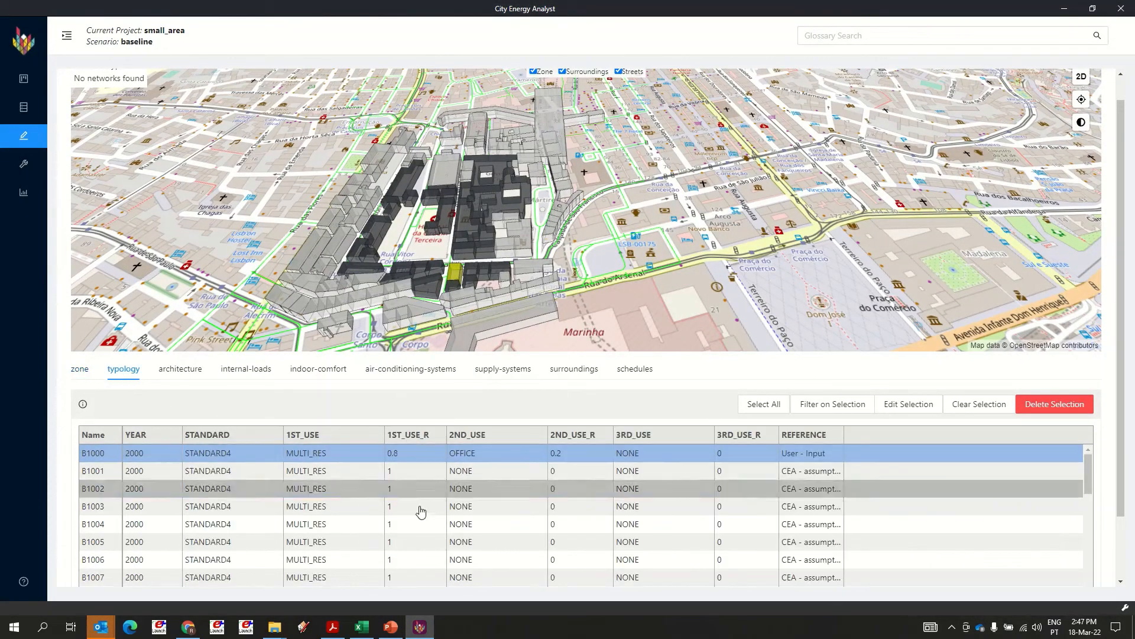
mouse_move(280, 637)
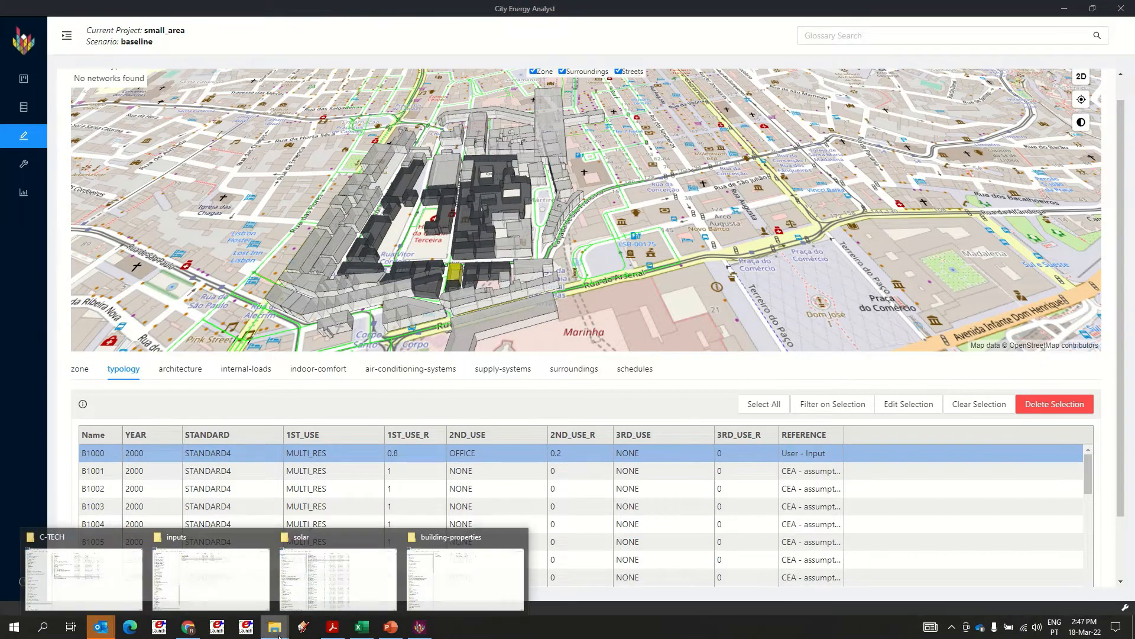
click(480, 565)
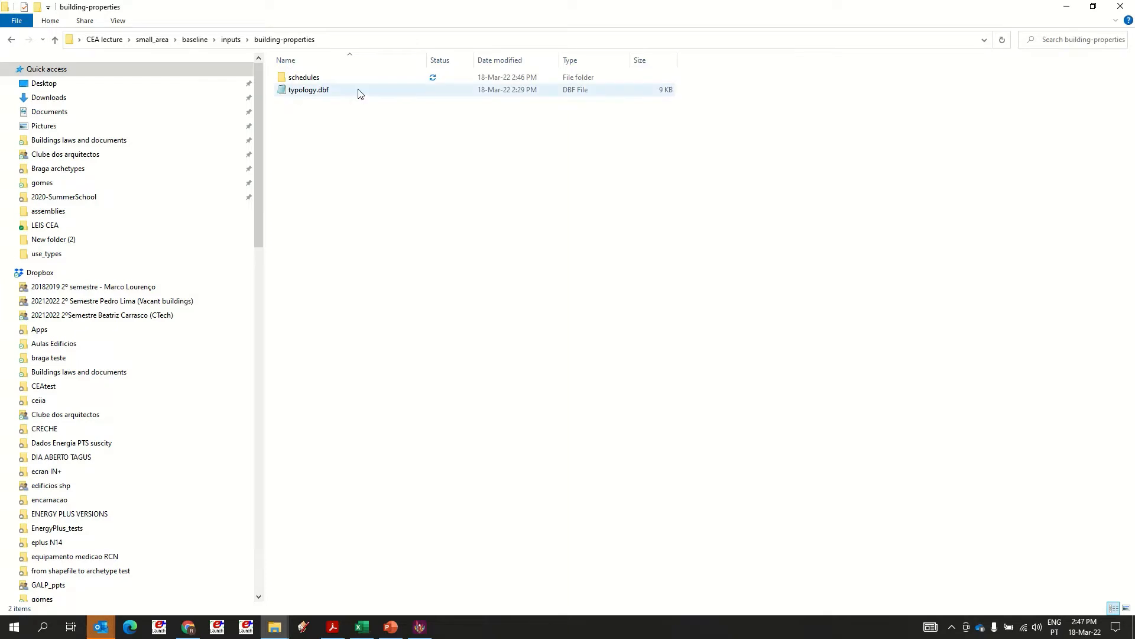
click(312, 76)
double_click(311, 77)
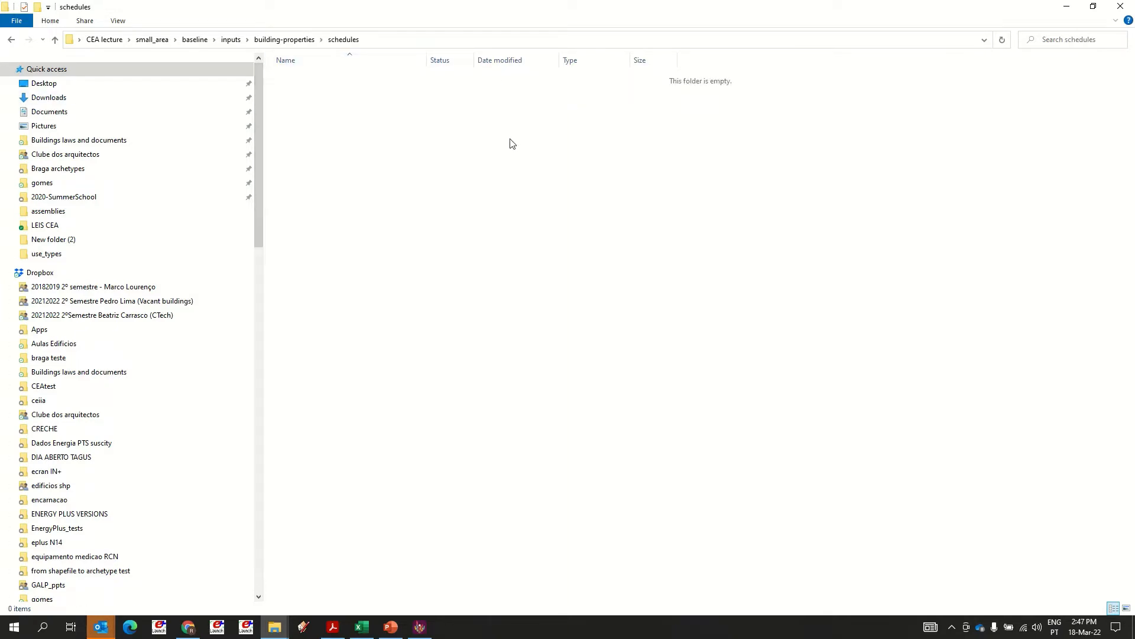
click(304, 40)
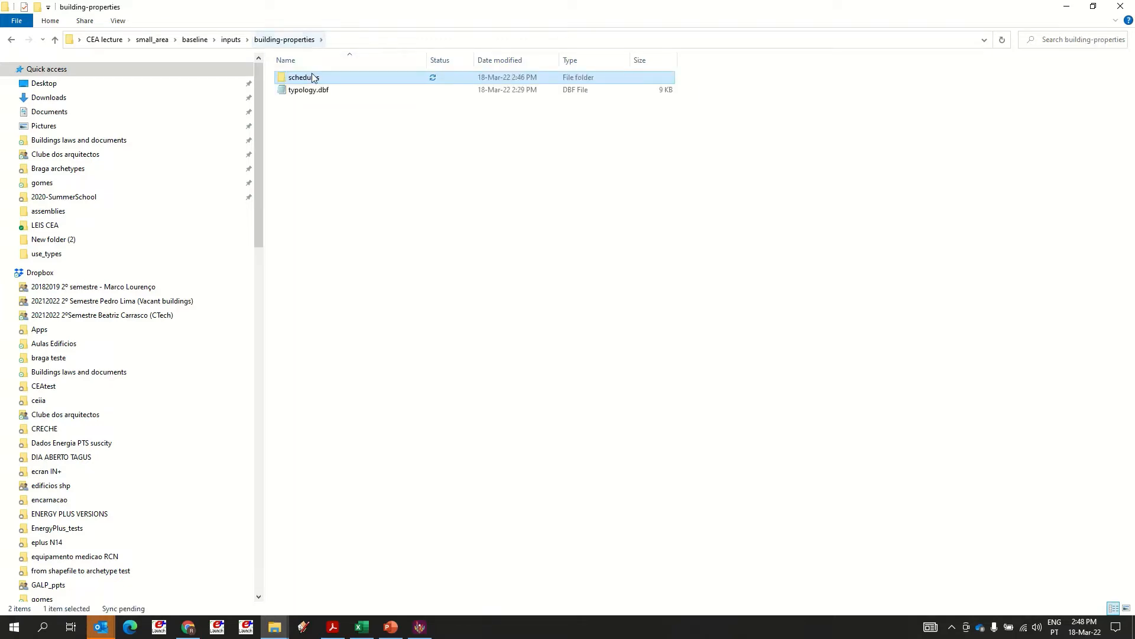
View the street files in the networks folder of the baseline inputs and return to the inputs folder
click(230, 39)
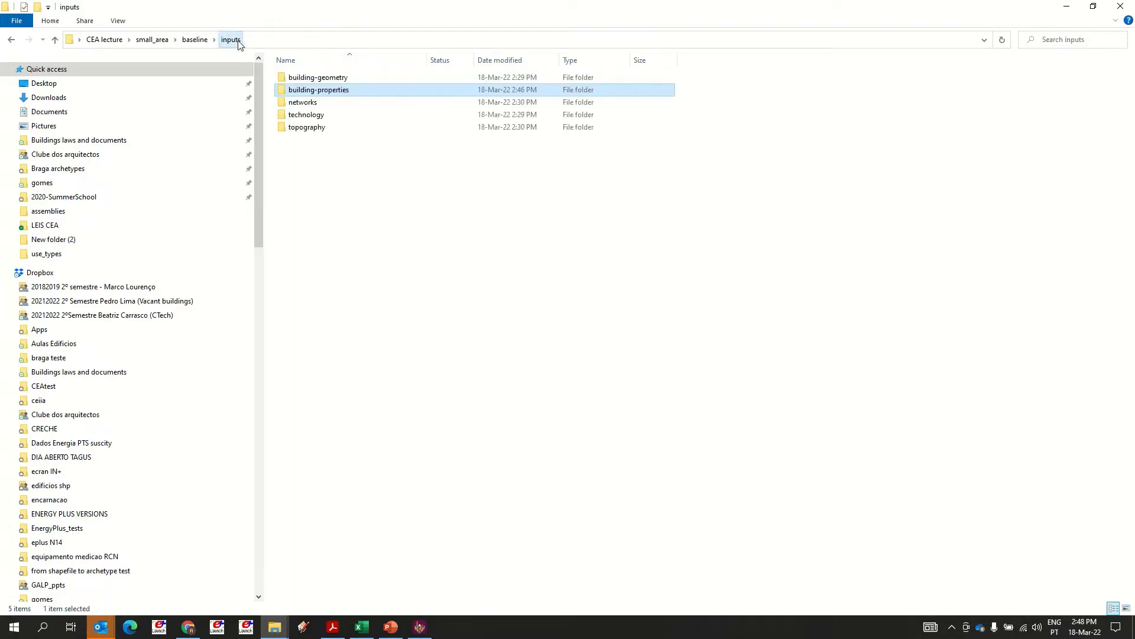
click(304, 104)
double_click(304, 104)
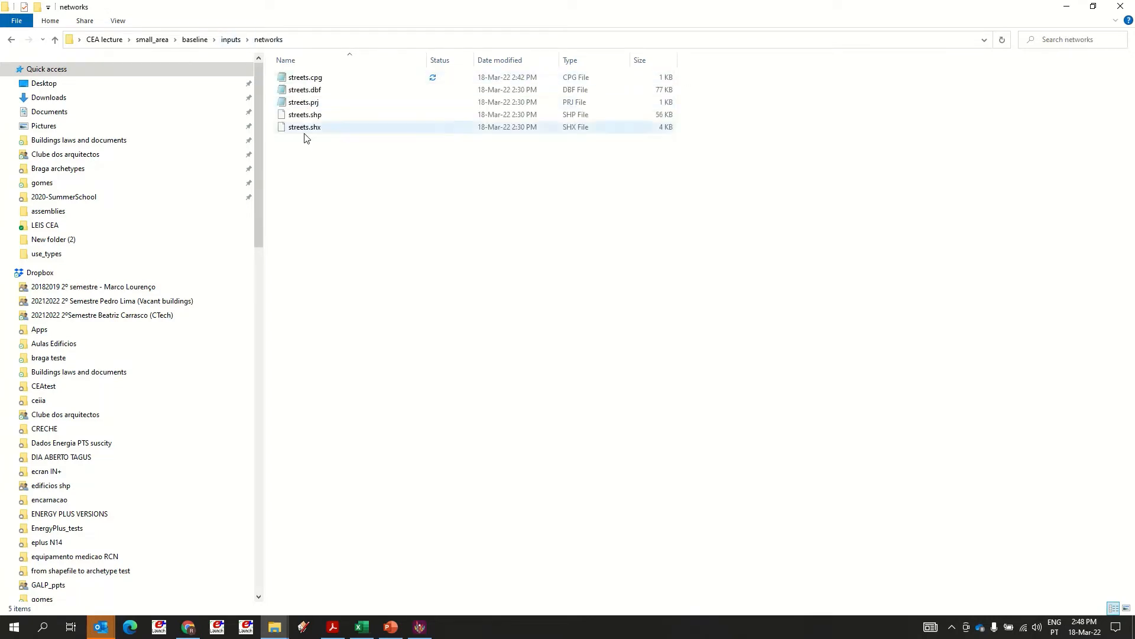
click(231, 40)
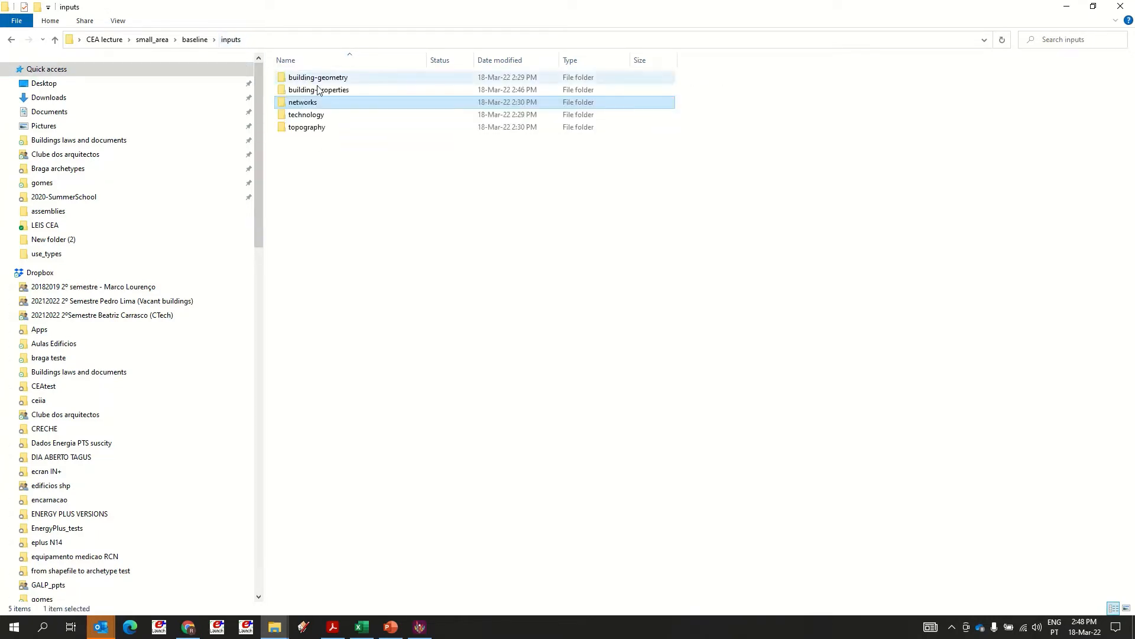
Look through the components and assemblies folders of the technology inputs, briefly checking back with City Energy Analyst
double_click(314, 116)
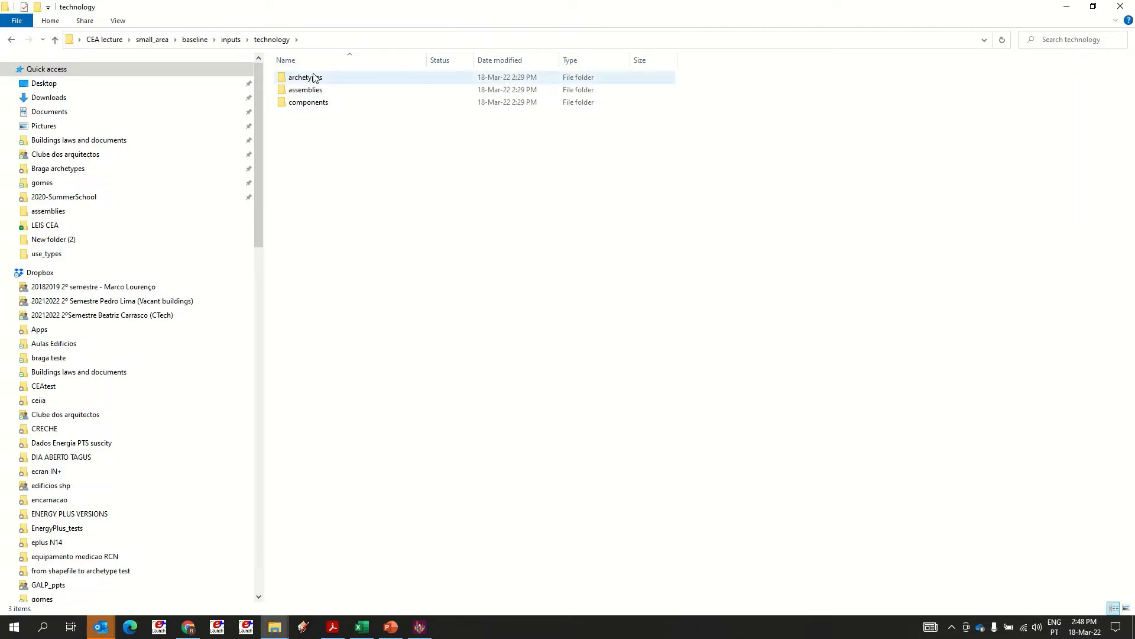
double_click(305, 102)
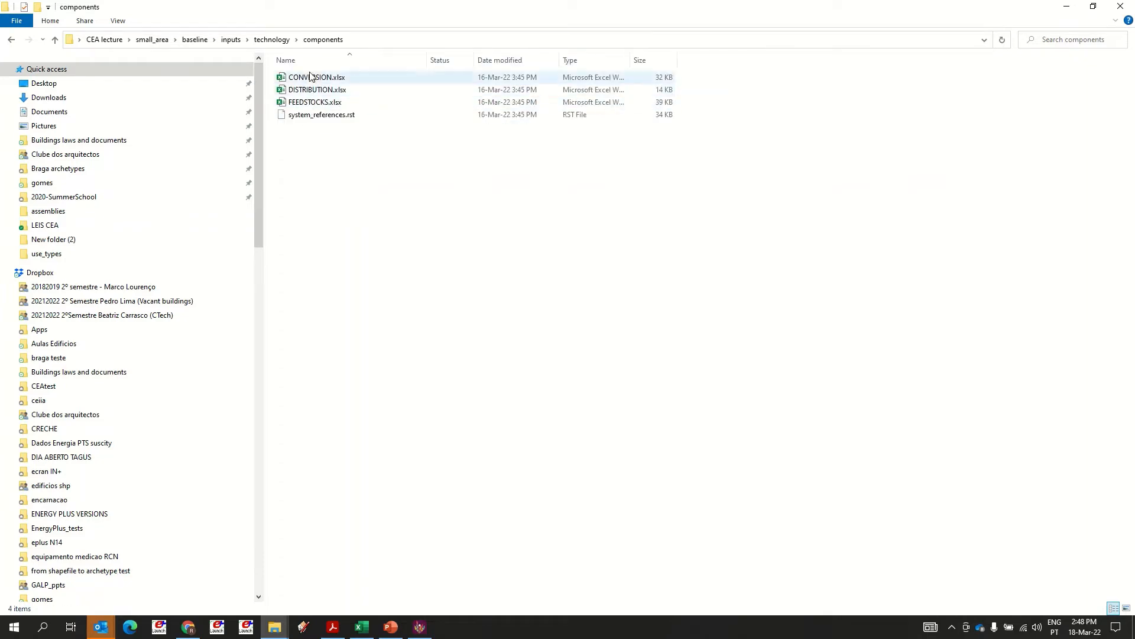
click(272, 39)
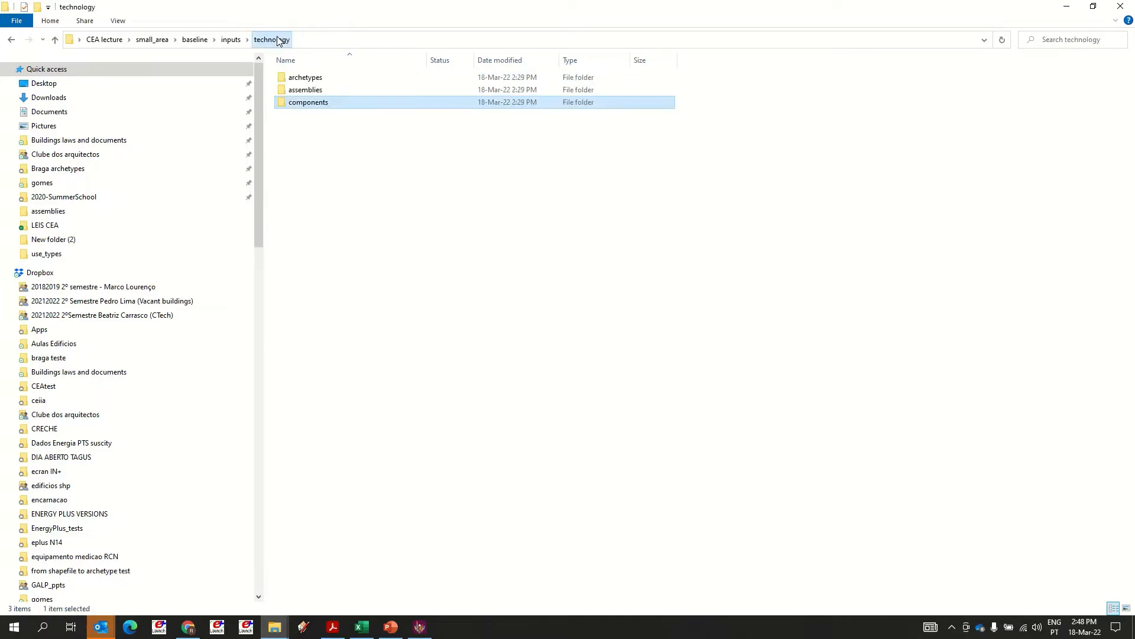
double_click(306, 78)
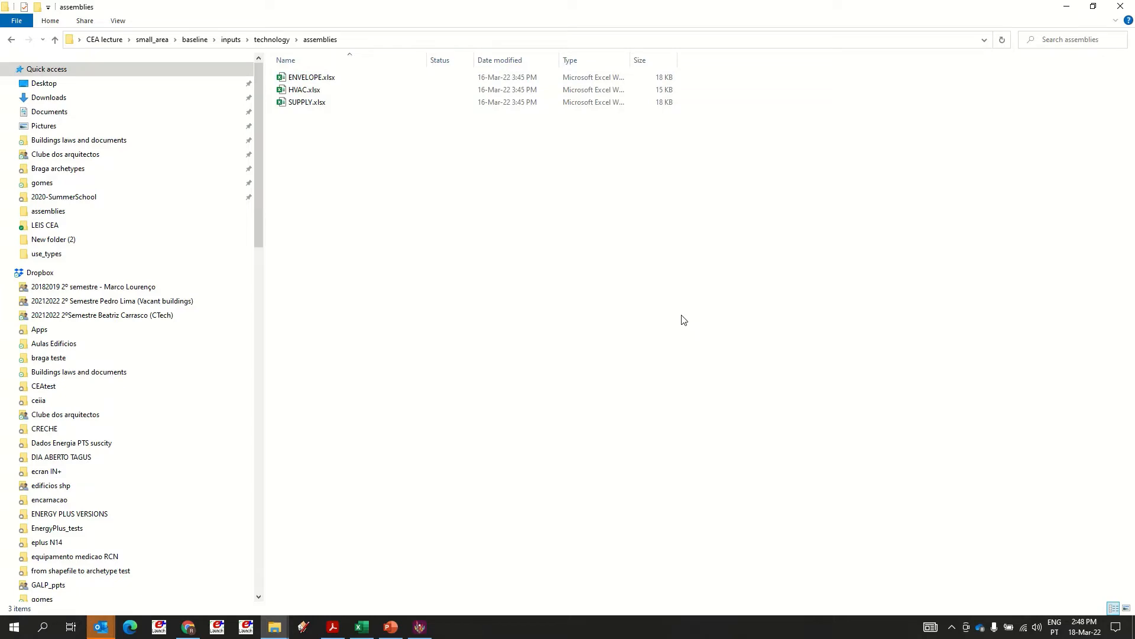
click(421, 627)
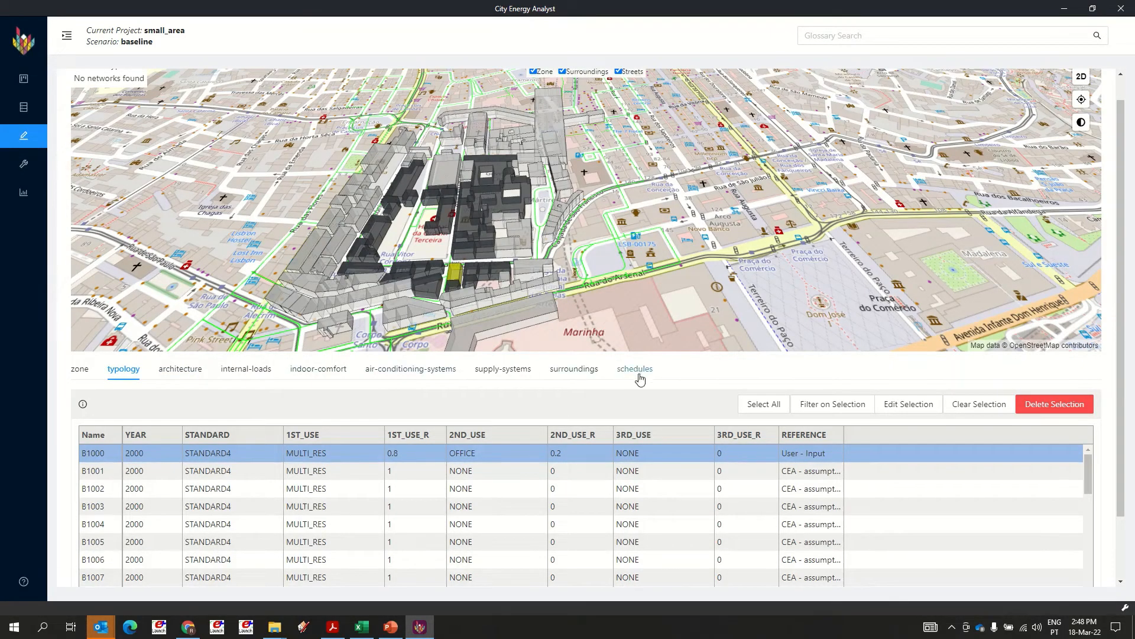
click(418, 628)
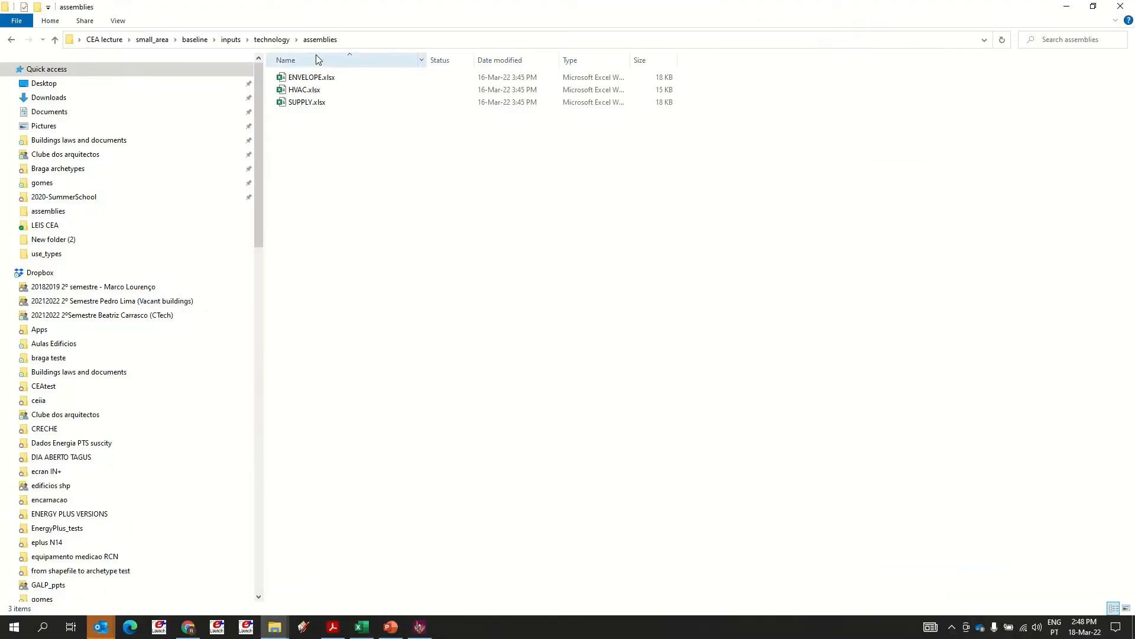
Open ENVELOPE.xlsx from the assemblies folder and examine the construction codes on its CONSTRUCTION sheet
double_click(310, 77)
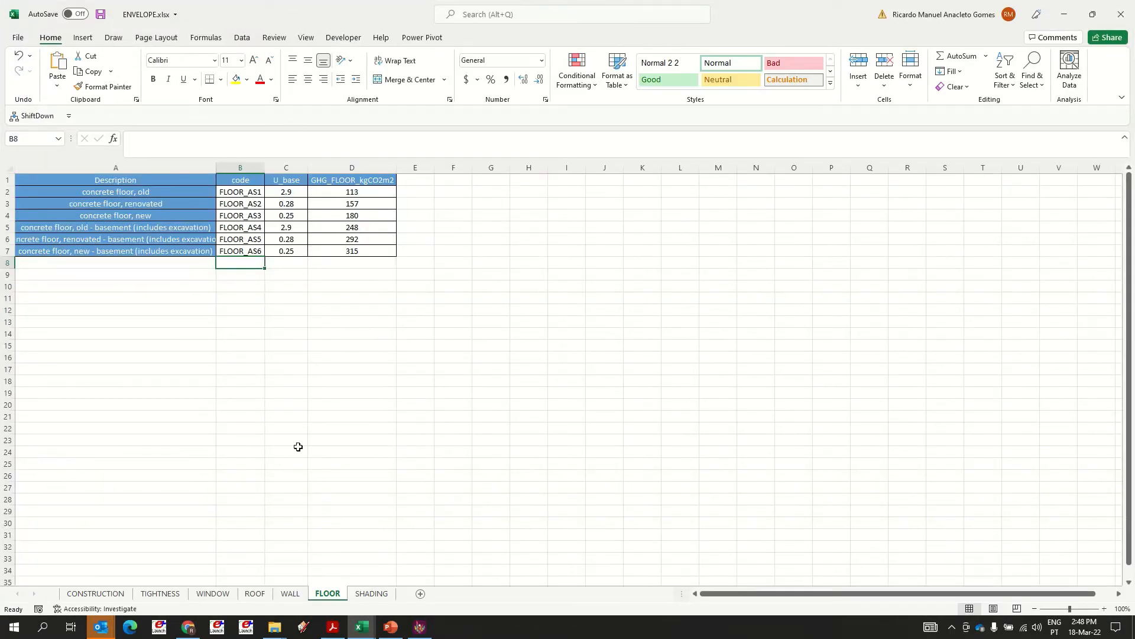
click(94, 593)
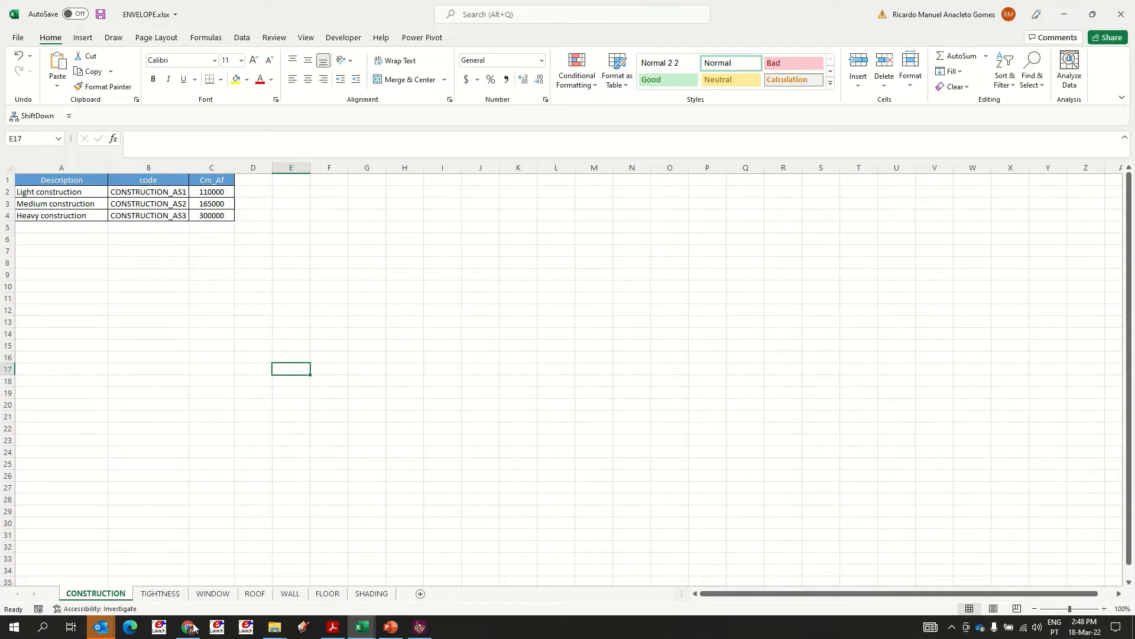
click(128, 203)
key(ctrl+c)
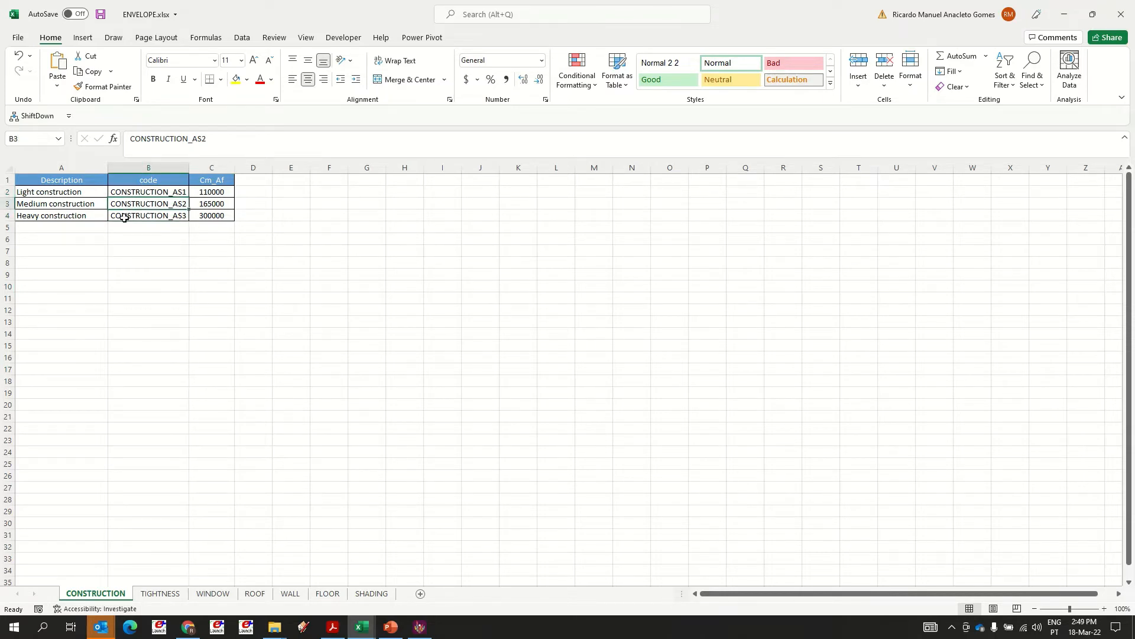
click(123, 218)
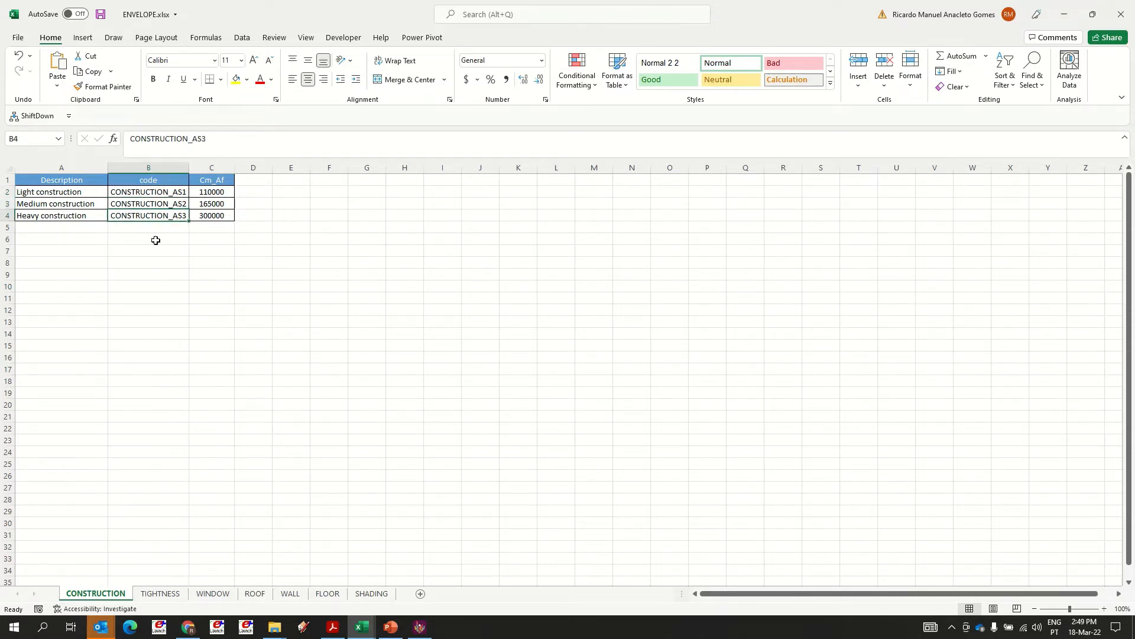
key(Up)
key(Up)
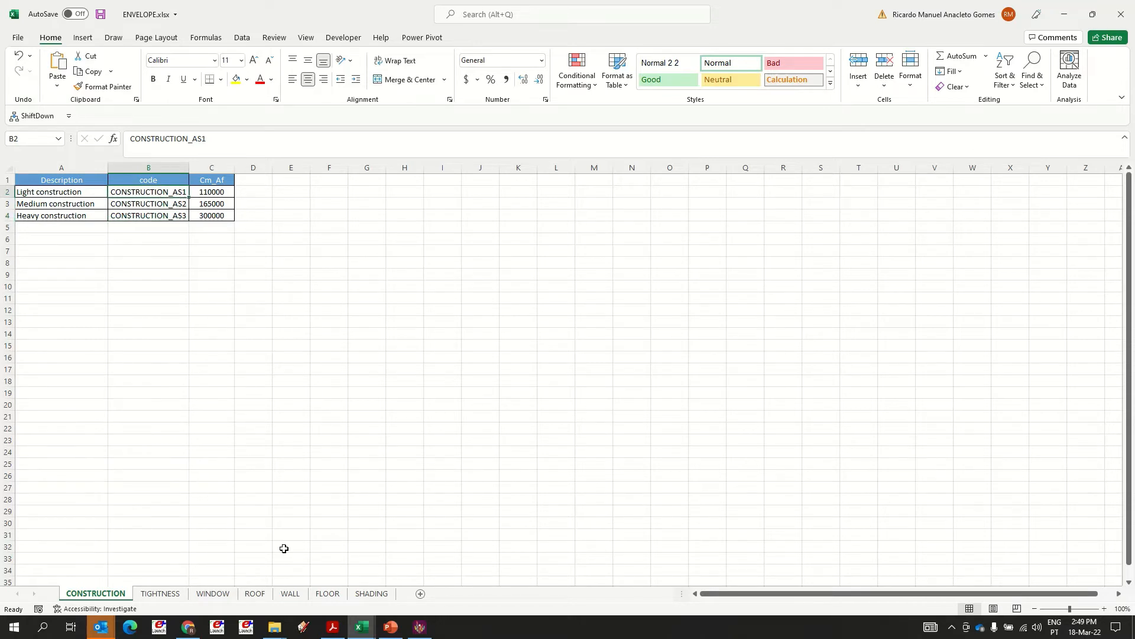
Open CONSTRUCTION_STANDARD.xlsx from the technology archetypes folder and select the type_cons codes of STANDARD1 to STANDARD6
mouse_move(284, 632)
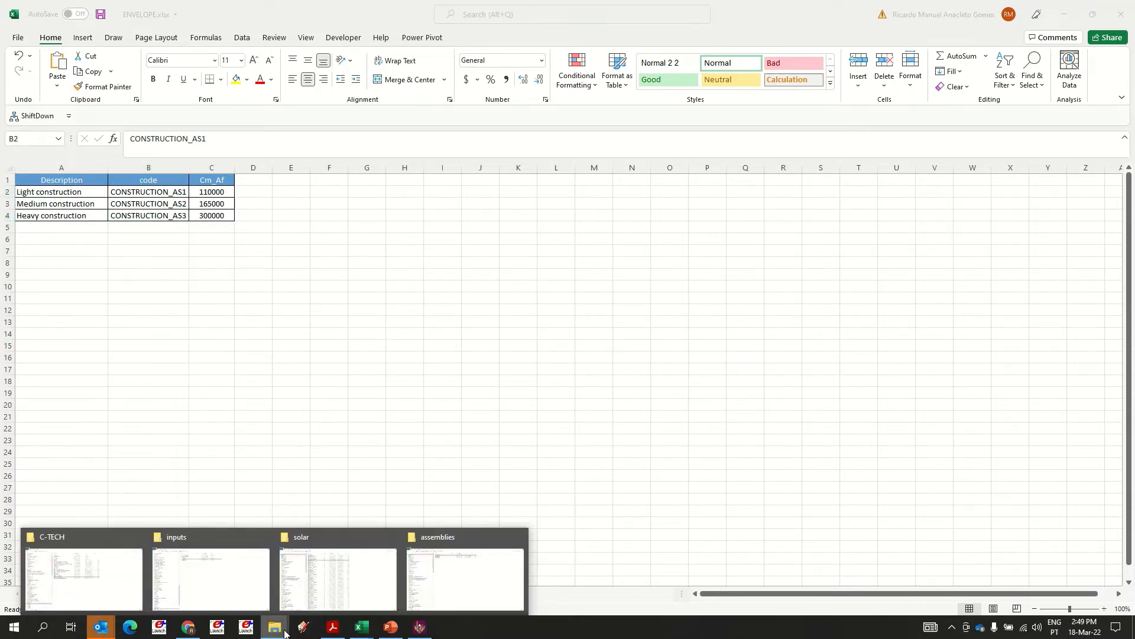
click(465, 571)
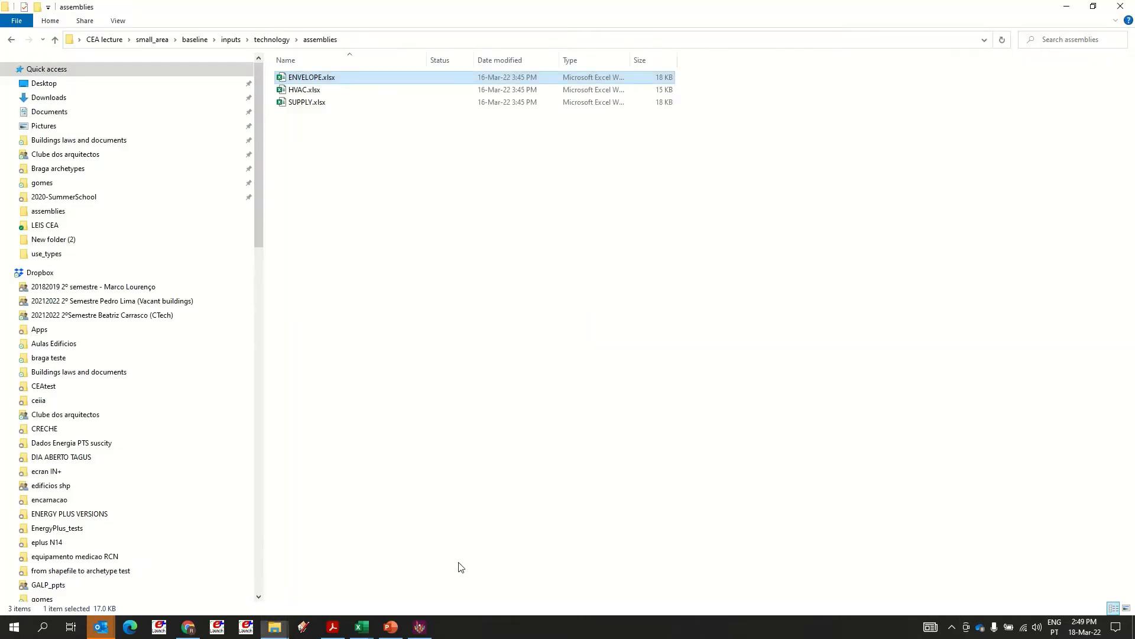
click(271, 39)
click(306, 78)
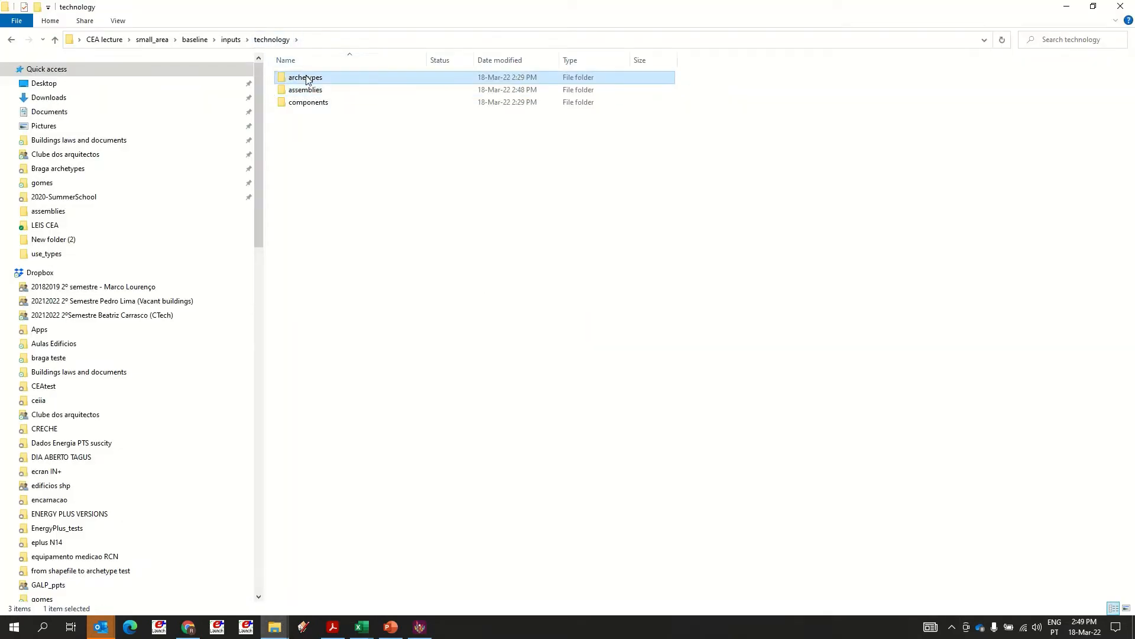
double_click(308, 80)
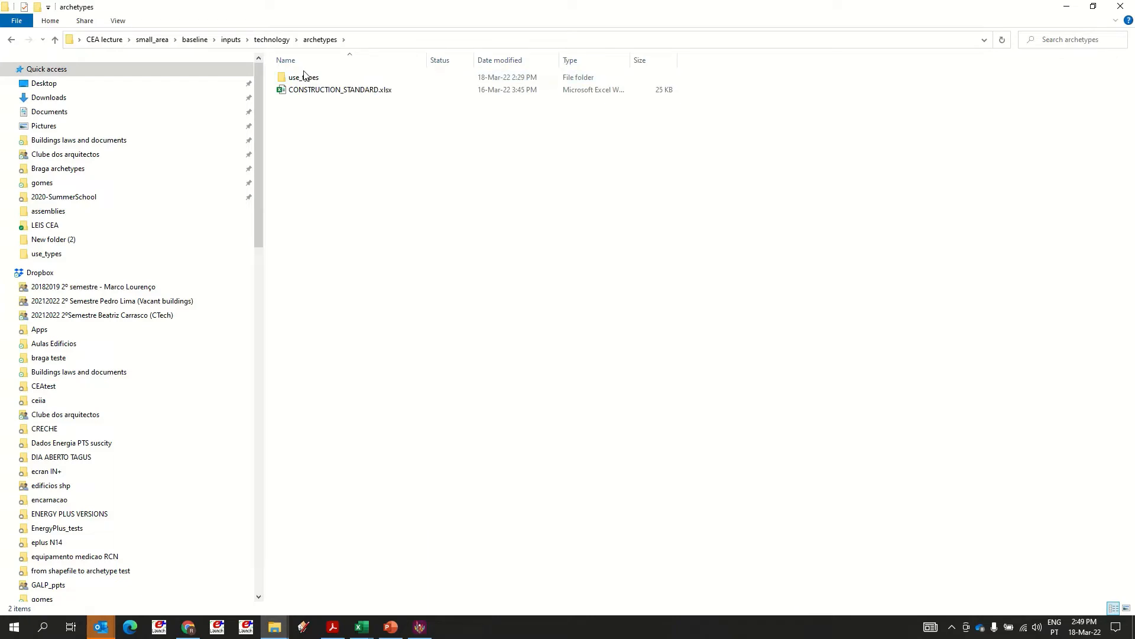
double_click(334, 90)
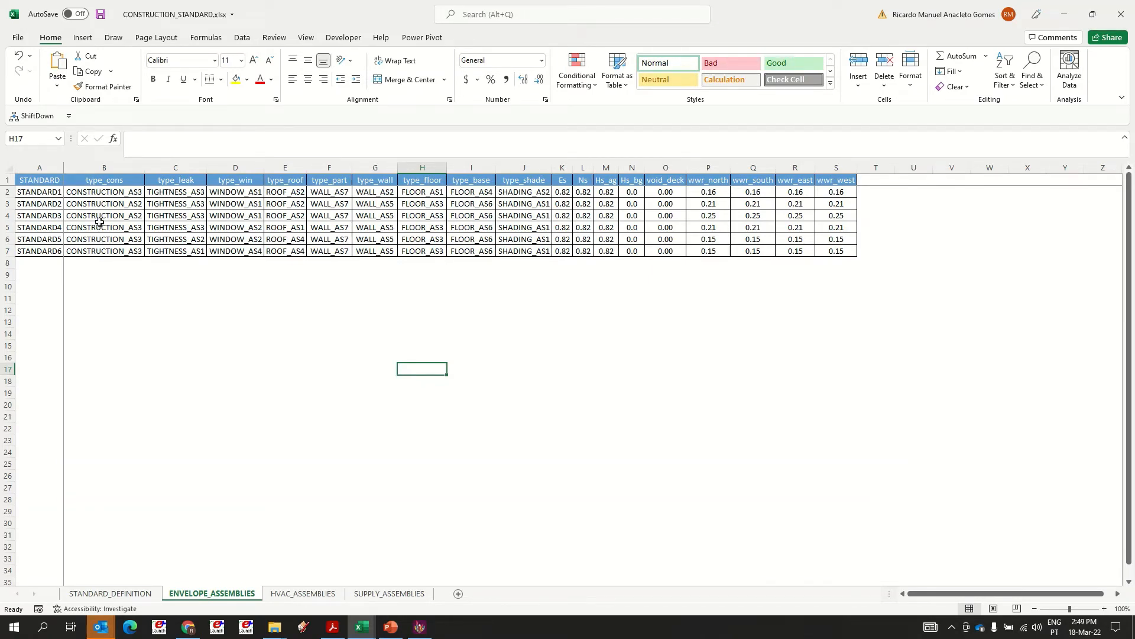
drag(104, 192, 107, 252)
Compare the standards' construction and leakage codes with the CONSTRUCTION and TIGHTNESS sheets of ENVELOPE.xlsx, ending back on CONSTRUCTION_STANDARD.xlsx
key(ctrl+Tab)
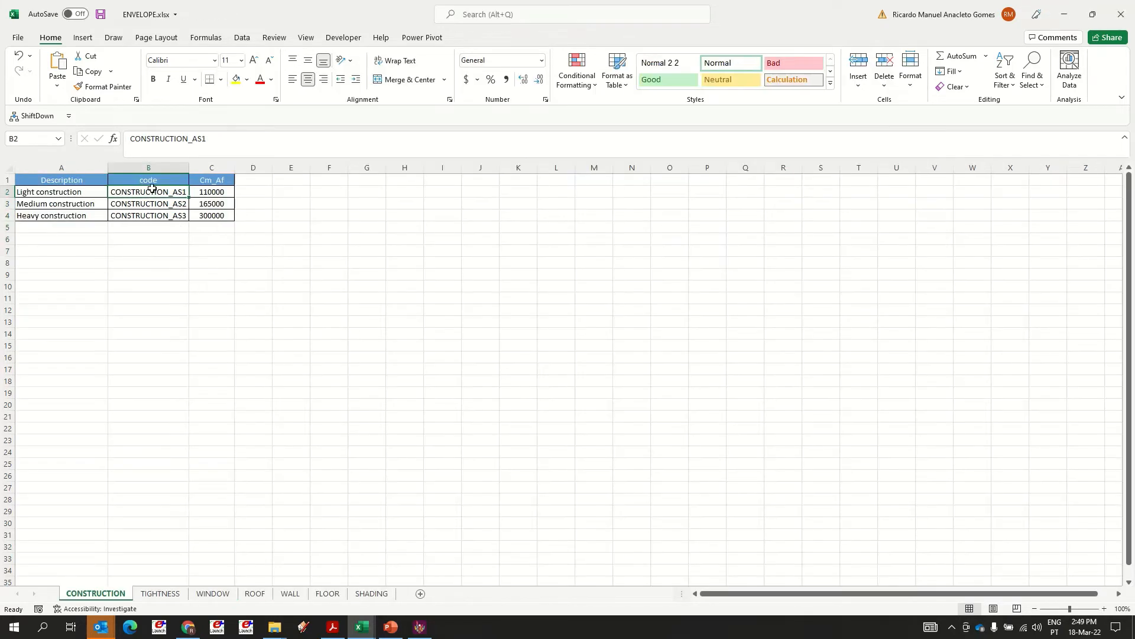
click(173, 593)
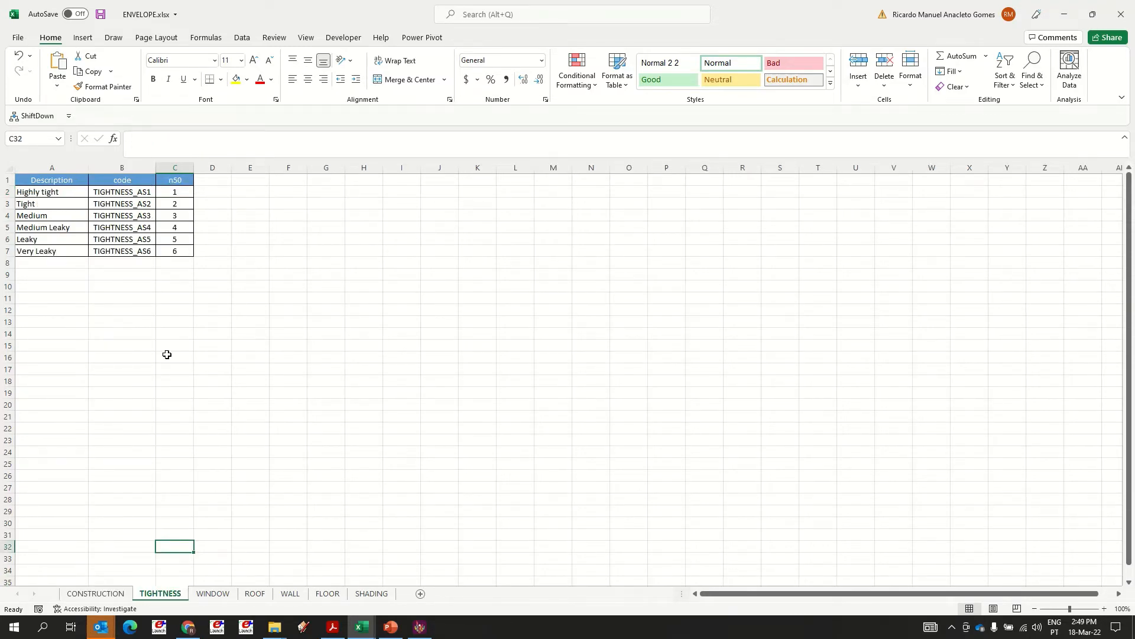
key(alt+Tab)
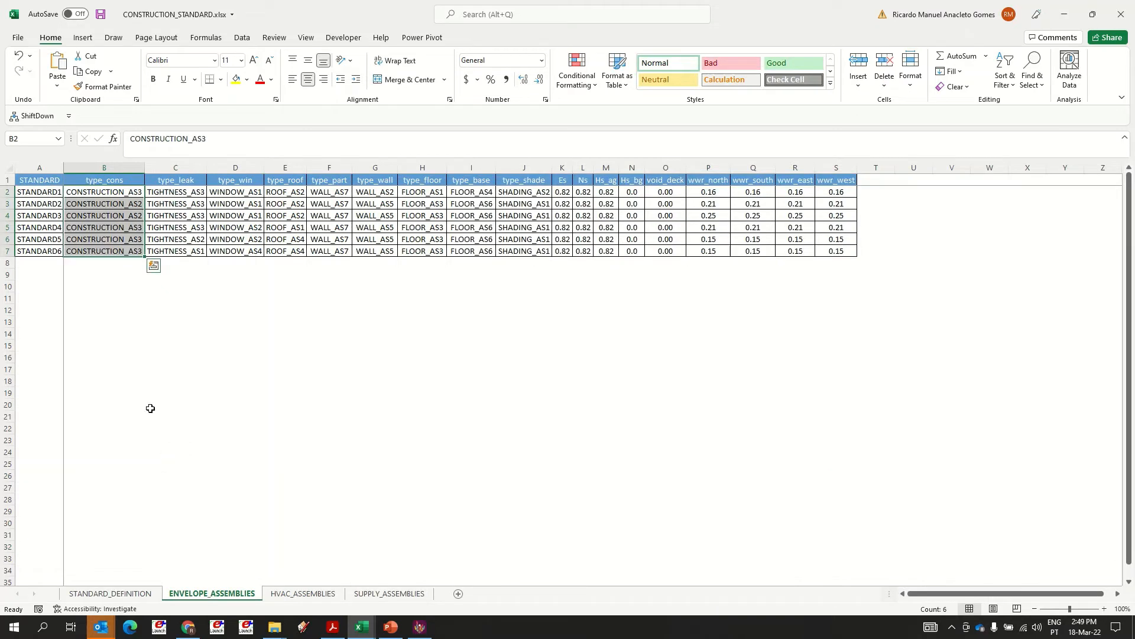
Review the STANDARD1 to STANDARD6 names with their type_leak codes, and return to the TIGHTNESS sheet of ENVELOPE.xlsx
drag(53, 191, 39, 259)
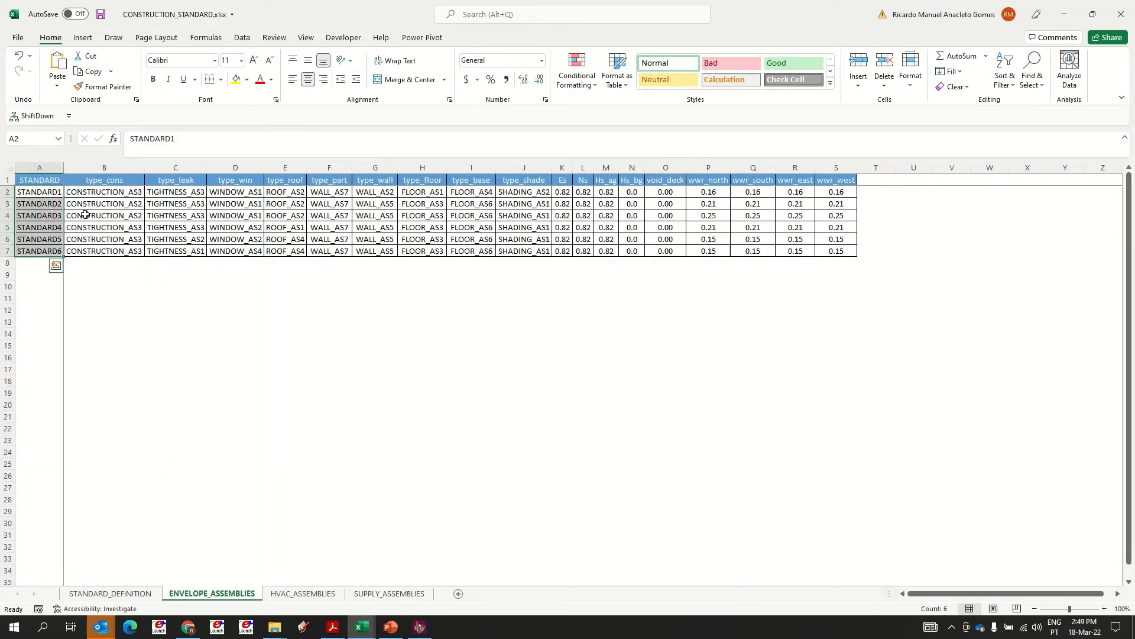
drag(188, 189, 199, 252)
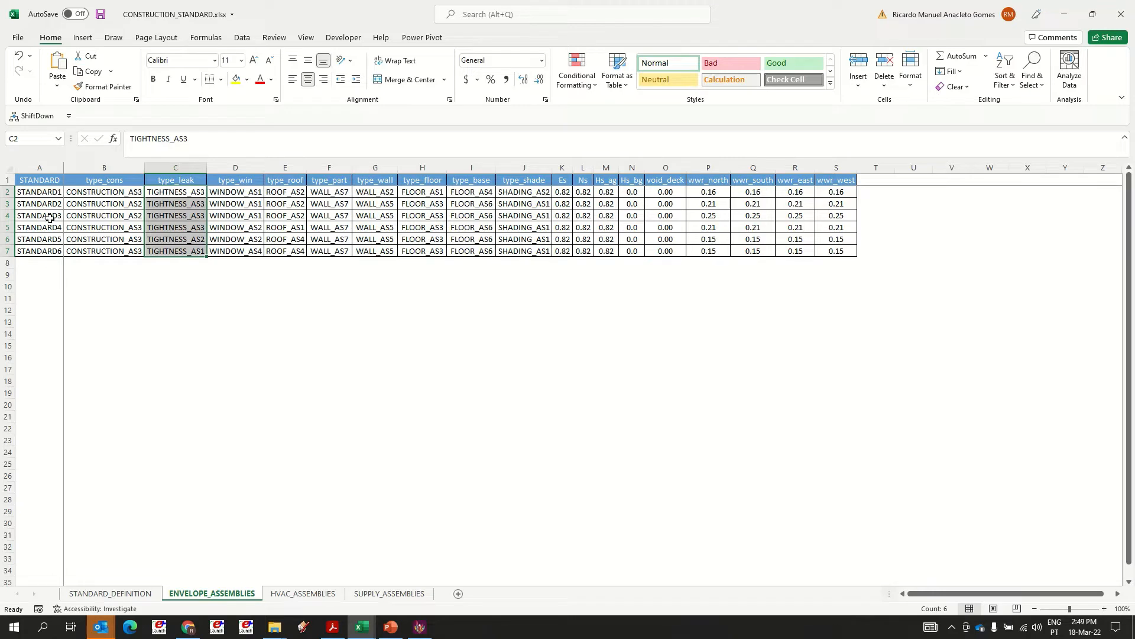
key(ctrl+v)
key(alt+Tab)
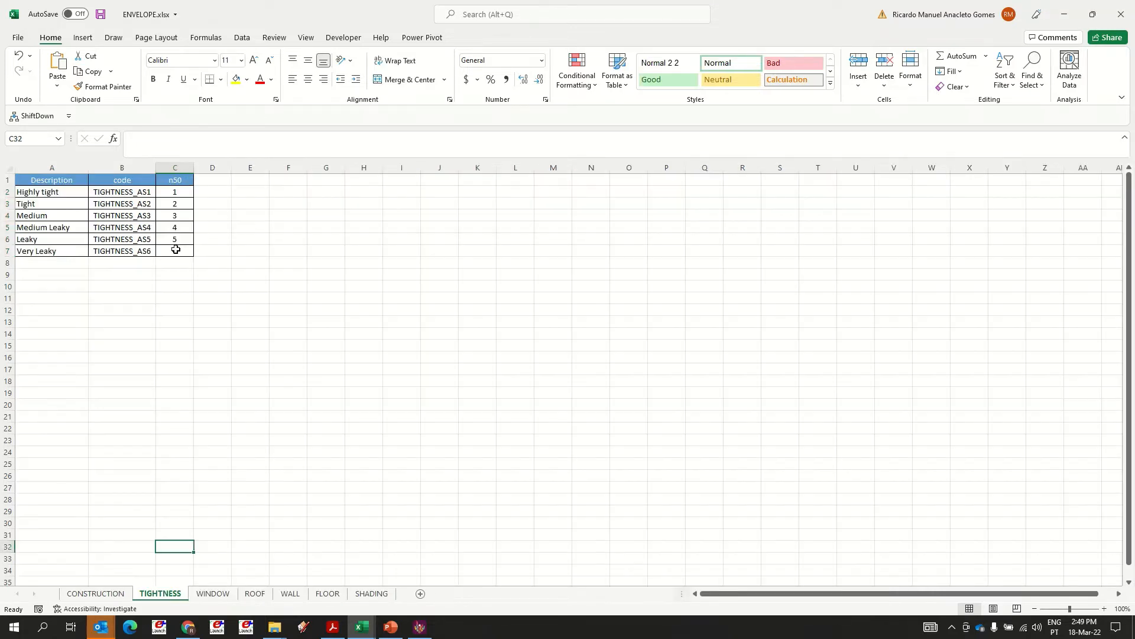
Add a row described as "even more leaky" below Very Leaky, with code TIGHTNESS_AS7 and n50 value 7
click(60, 256)
click(59, 262)
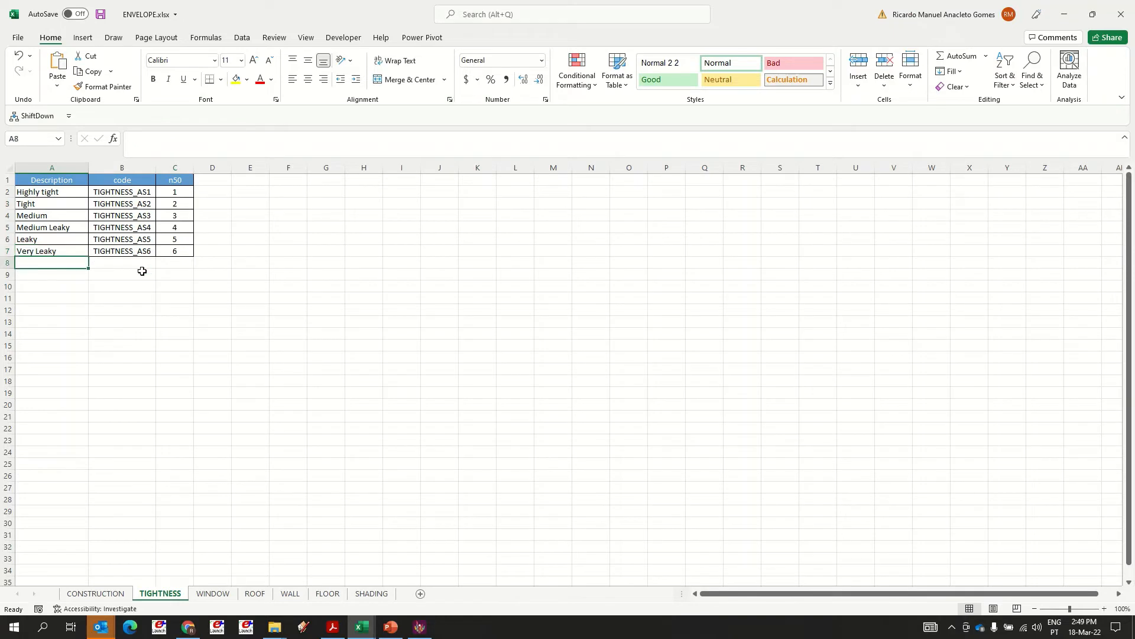
text(eve)
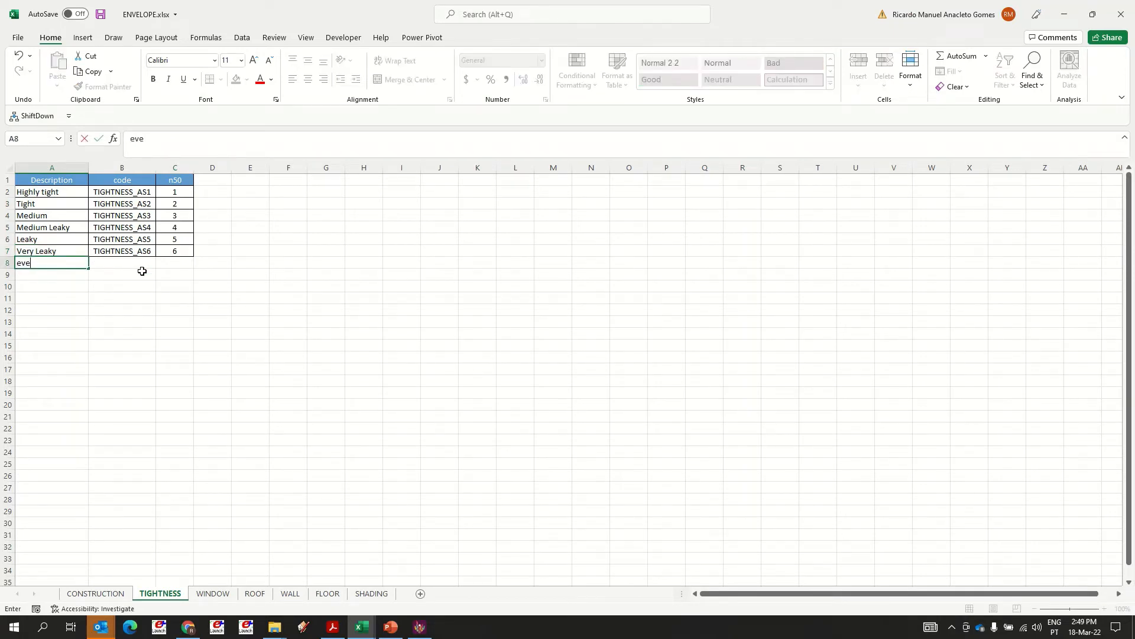
text(n more leaky)
key(Tab)
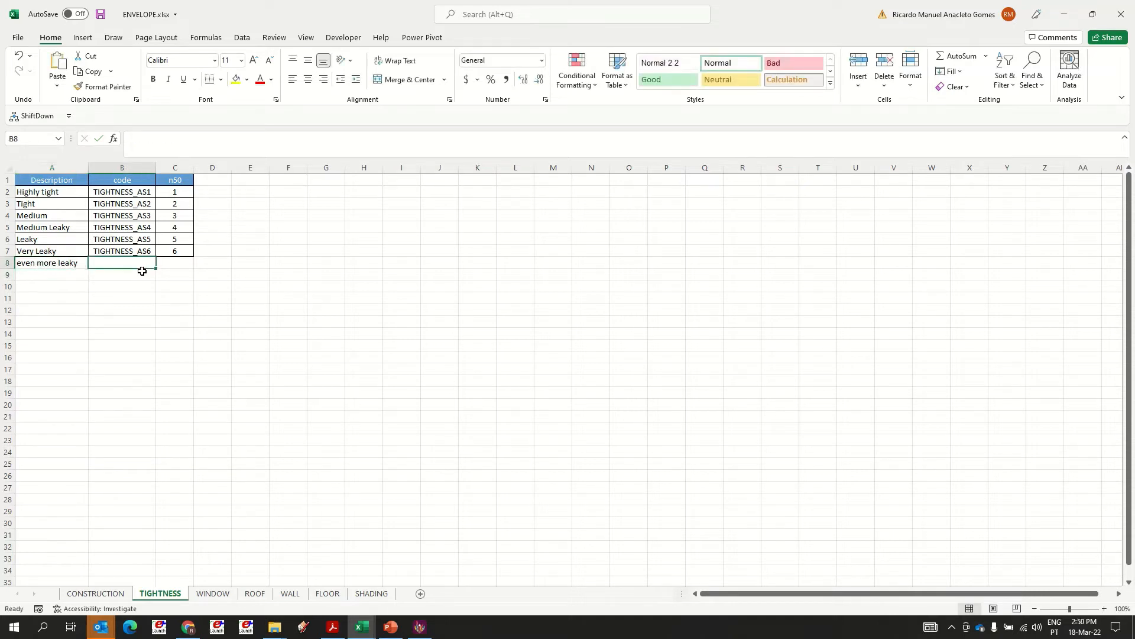
key(Up)
key(Up)
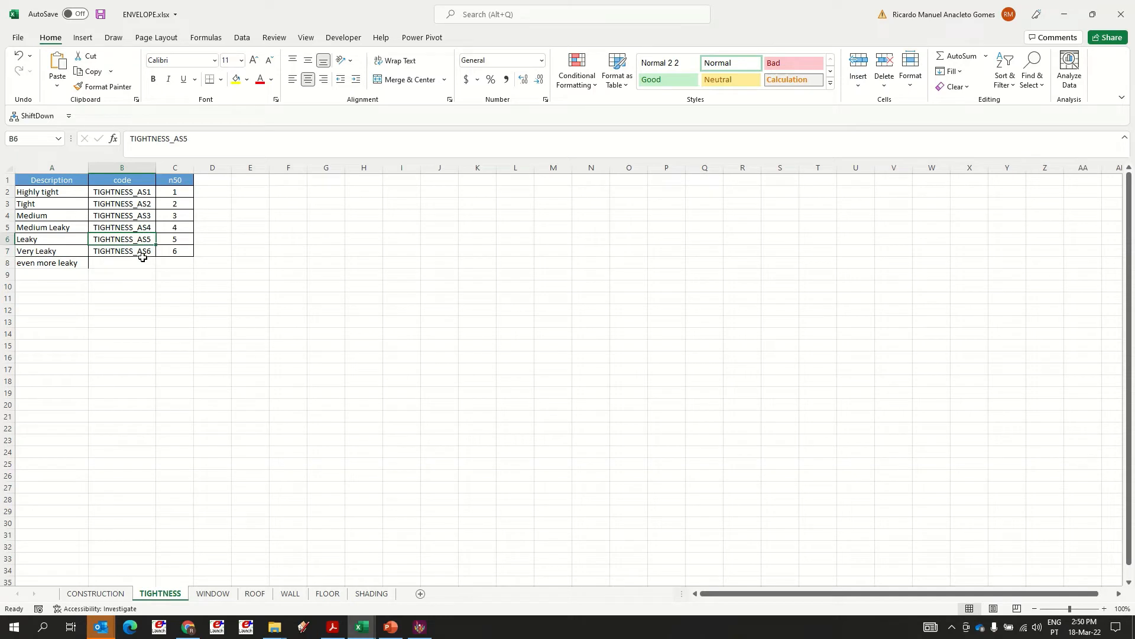
drag(175, 249, 197, 271)
click(197, 258)
click(172, 287)
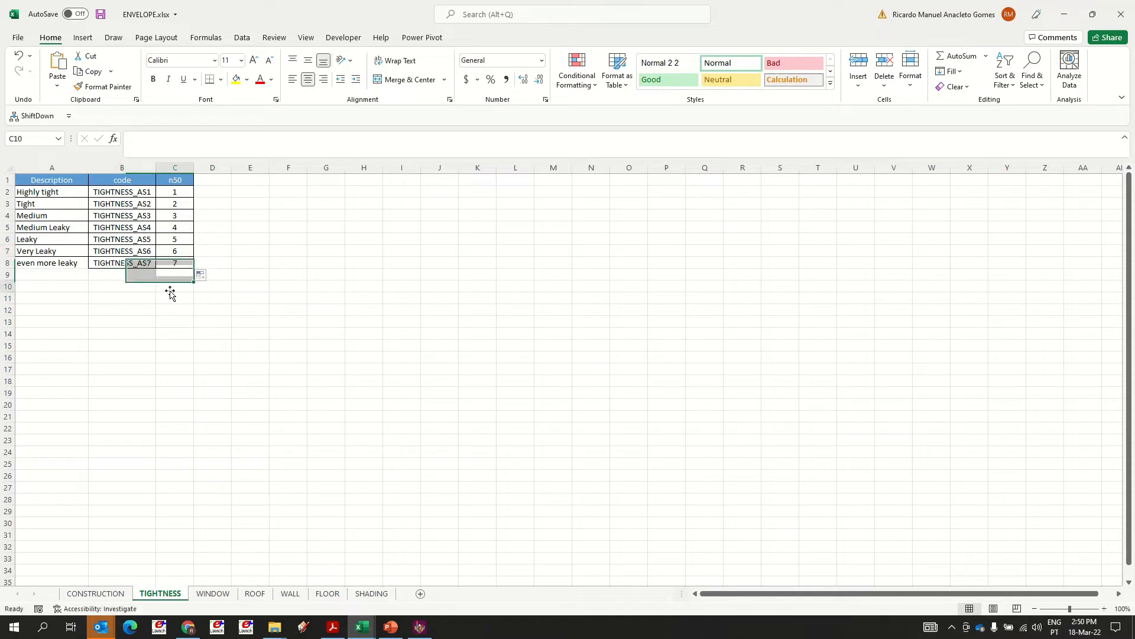
click(166, 262)
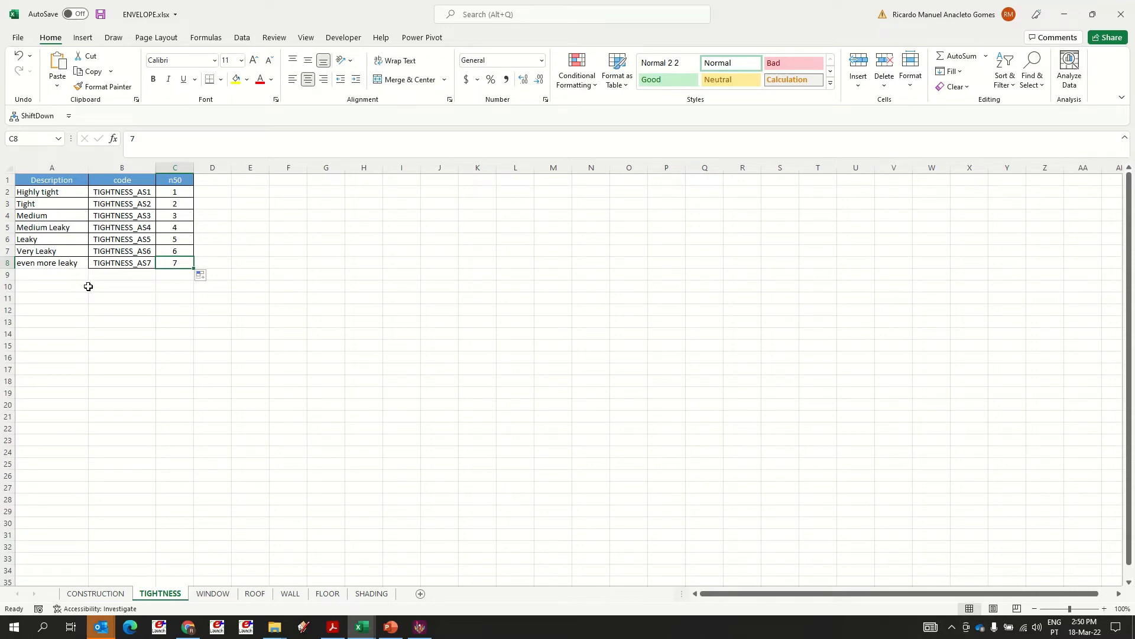
Open the use_types folder inside archetypes and compare its files with the building uses in City Energy Analyst's typology table
click(421, 626)
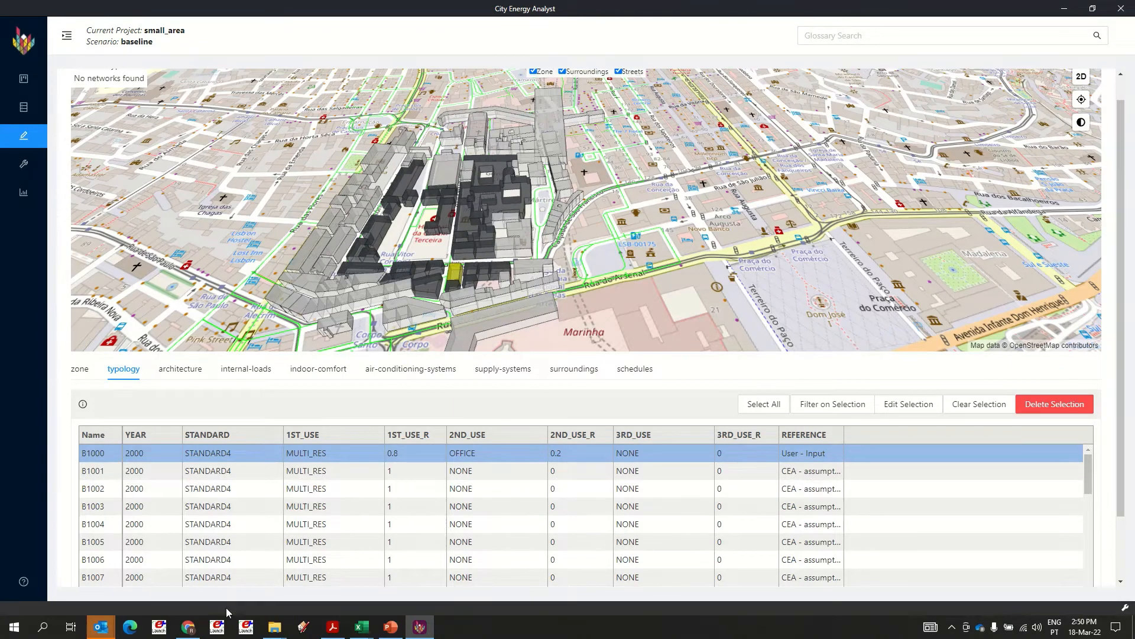
mouse_move(274, 628)
click(493, 580)
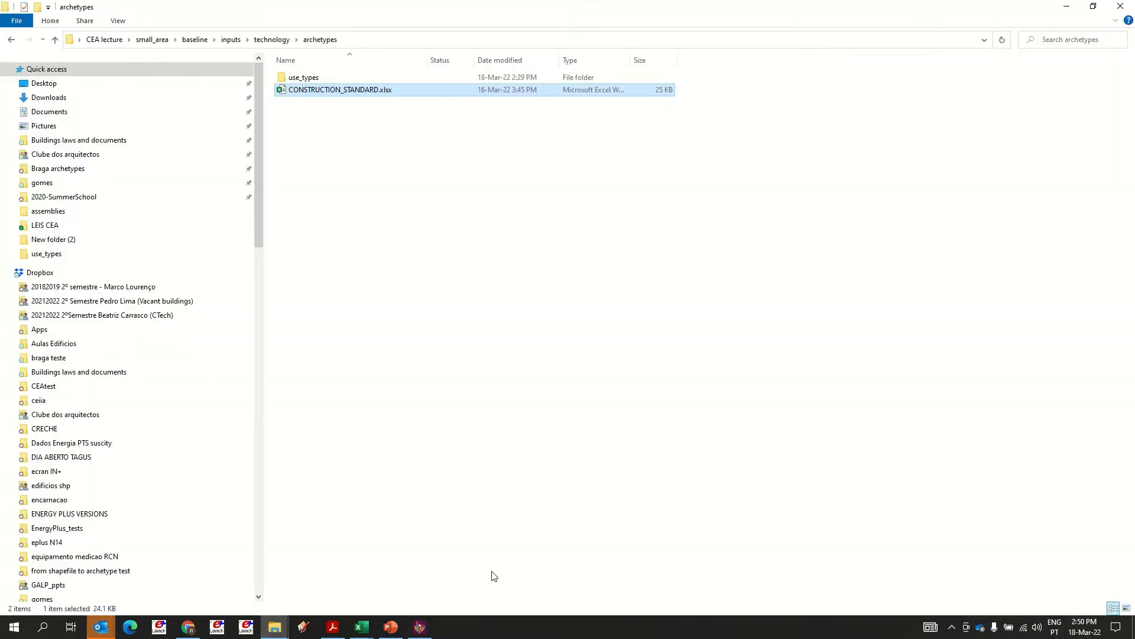
double_click(303, 78)
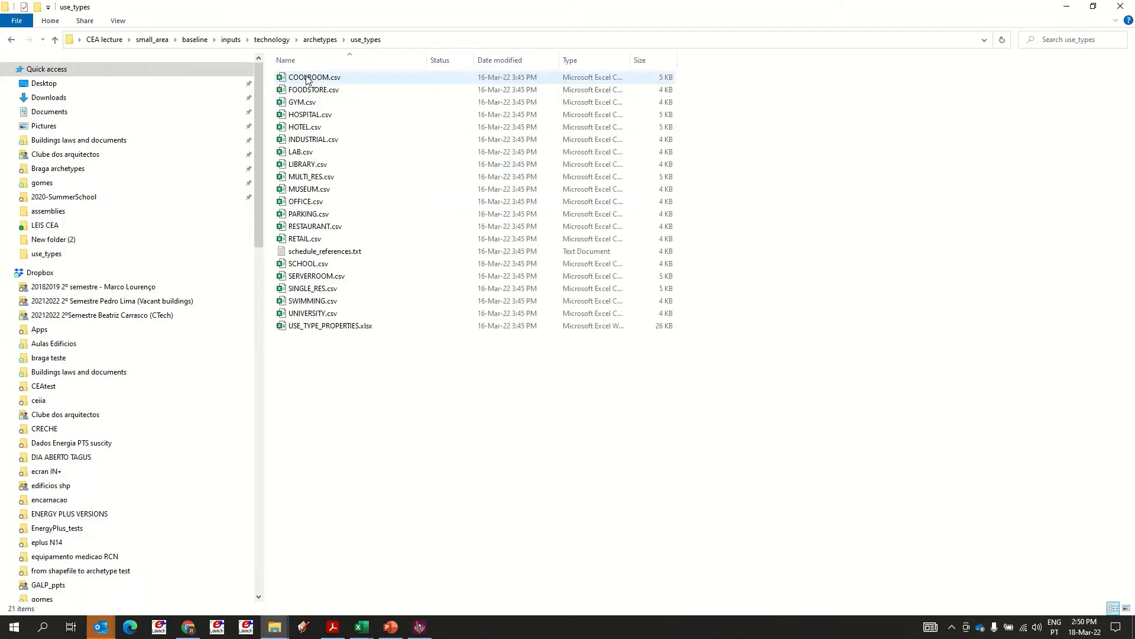
click(420, 631)
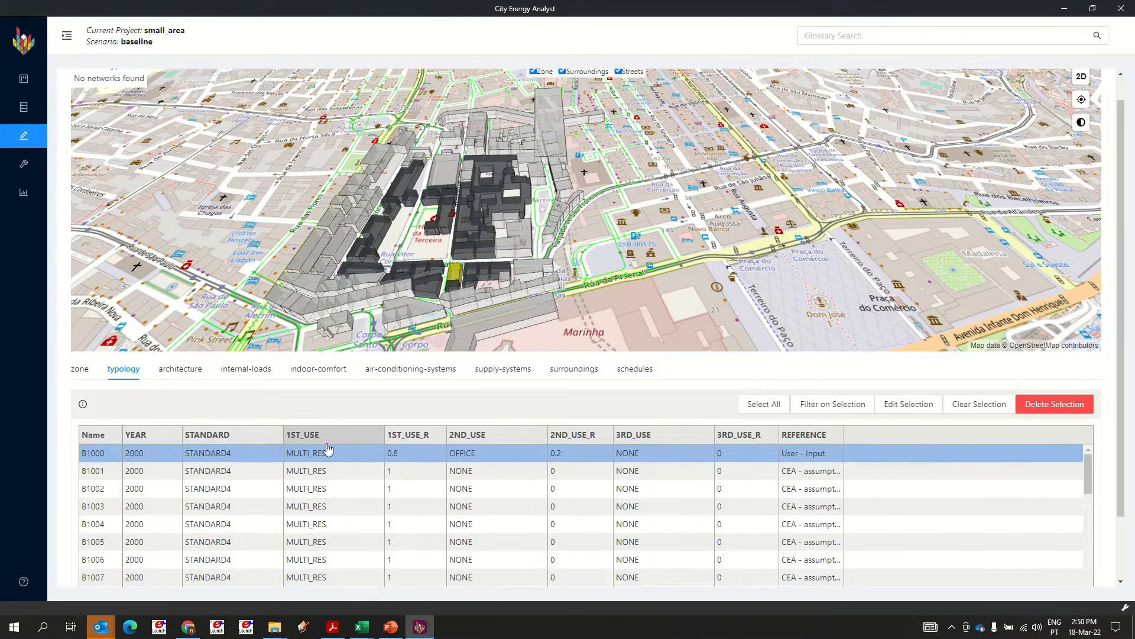
click(421, 627)
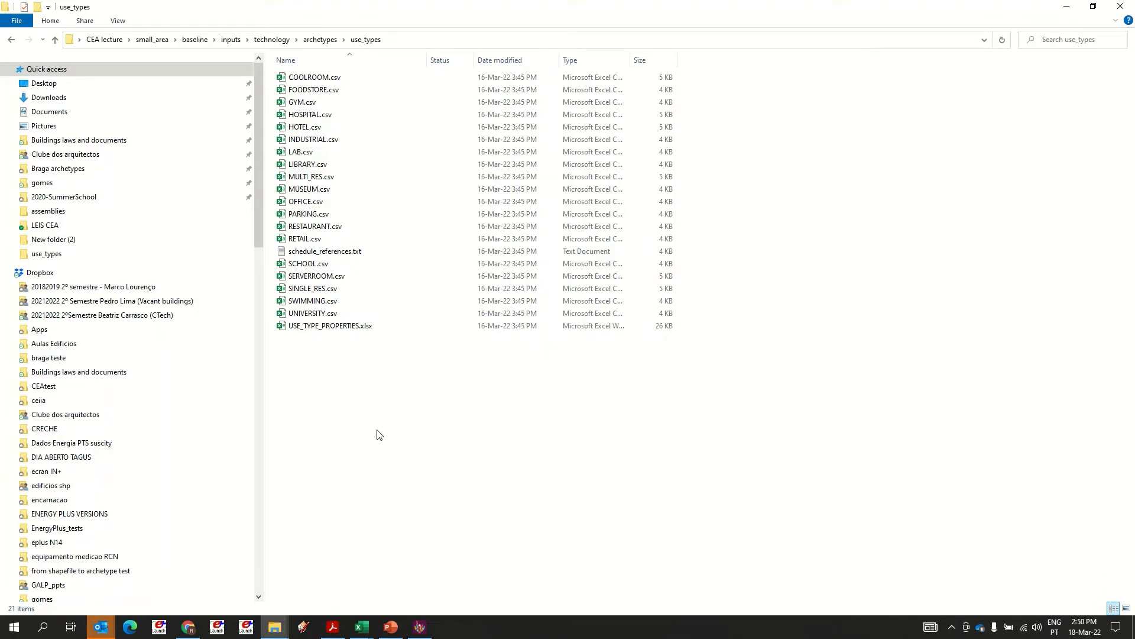
Open MULTI_RES.csv from the use_types folder and fit the first column's width to its labels
click(300, 177)
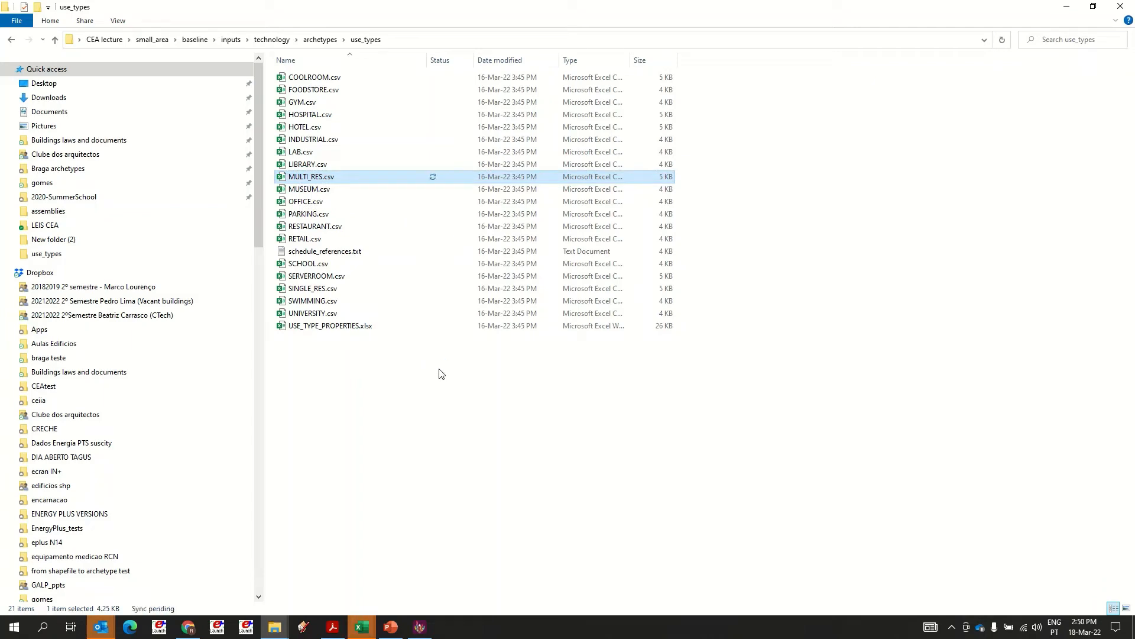
mouse_move(365, 630)
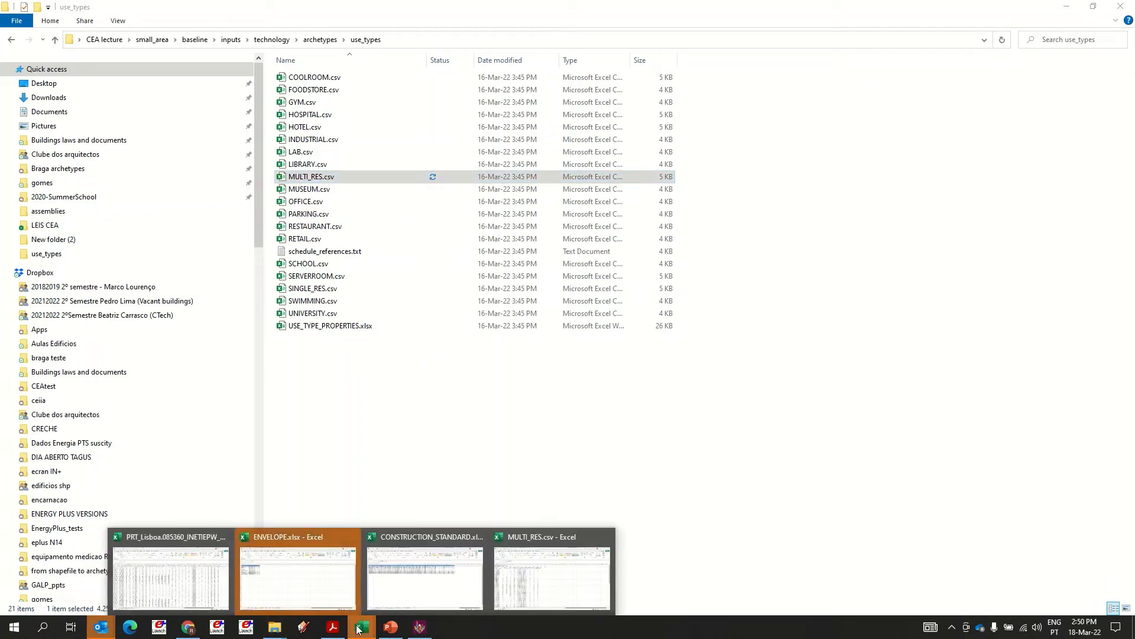
click(537, 563)
drag(539, 372, 540, 358)
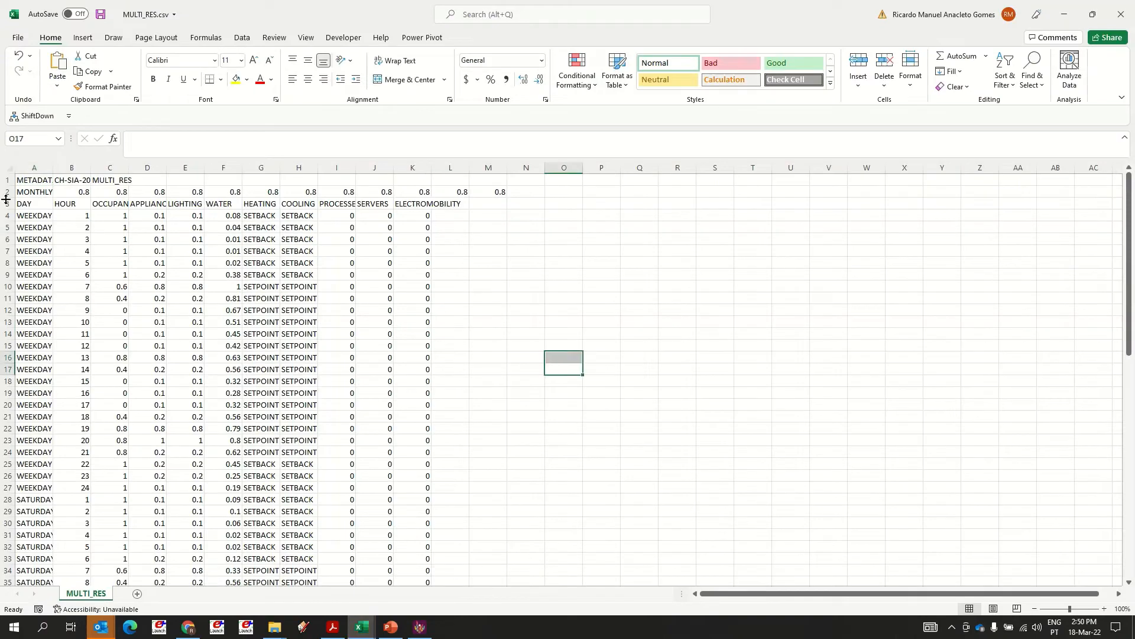
double_click(54, 169)
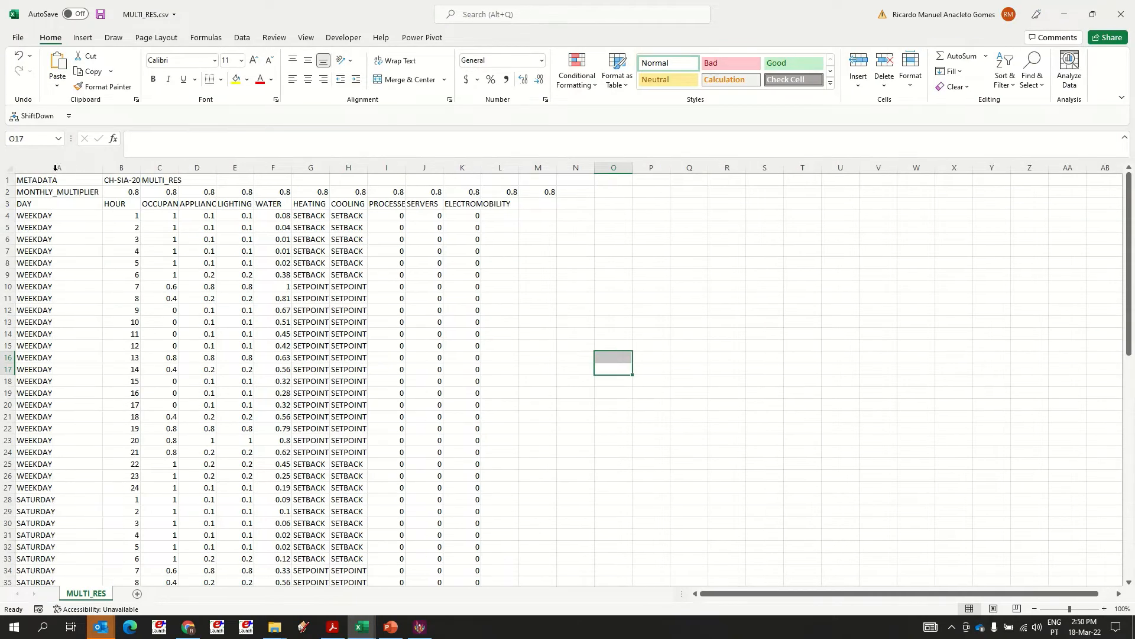
click(37, 214)
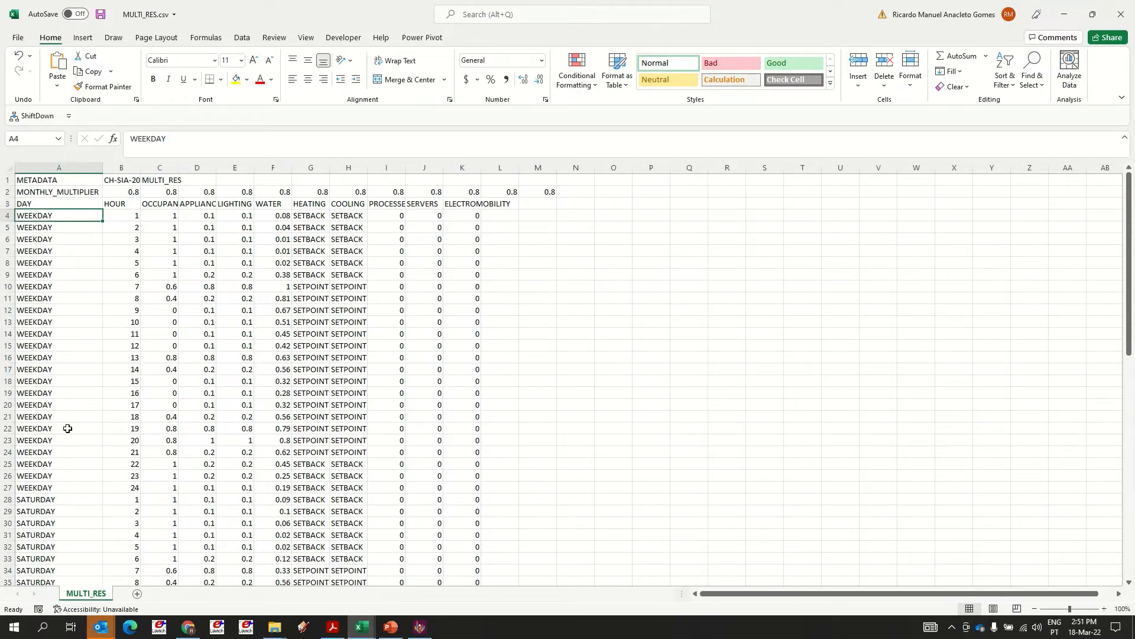
Examine the weekday hours and occupancy values, widening the OCCUPANCY and APPLIANCES columns to read their headings
click(117, 202)
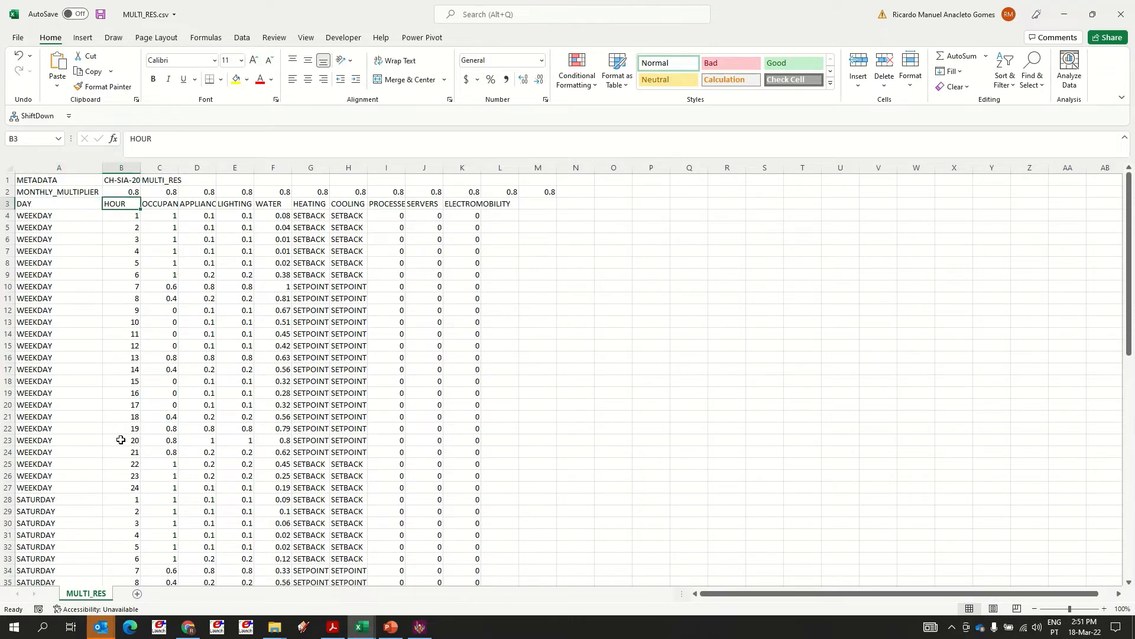
drag(131, 486, 136, 217)
drag(178, 169, 197, 170)
click(225, 204)
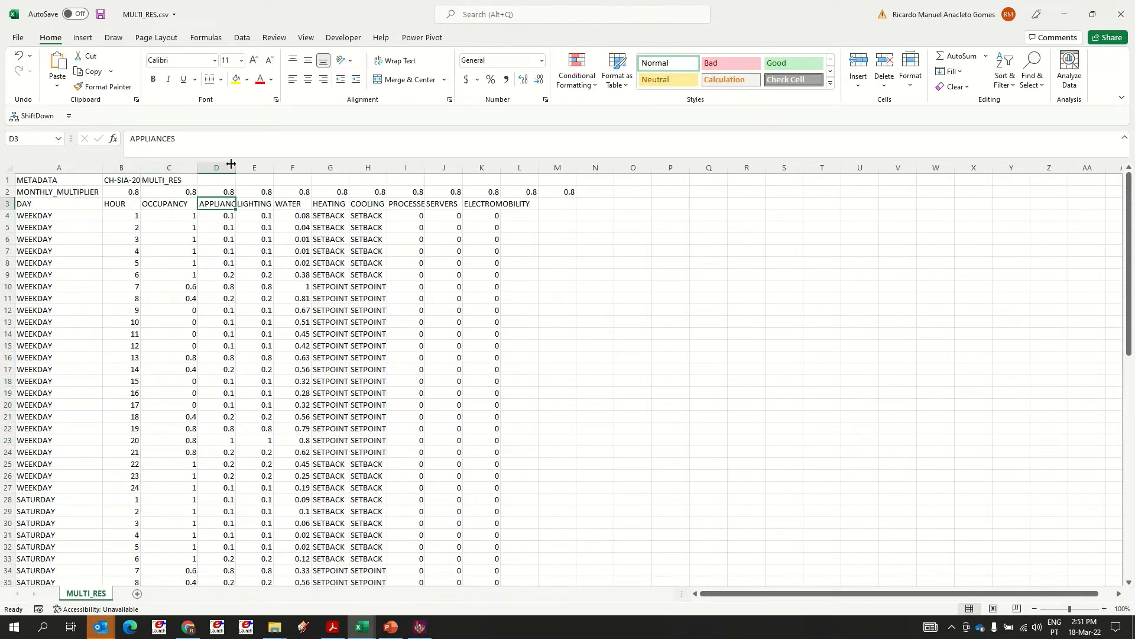
double_click(234, 165)
drag(182, 215, 182, 265)
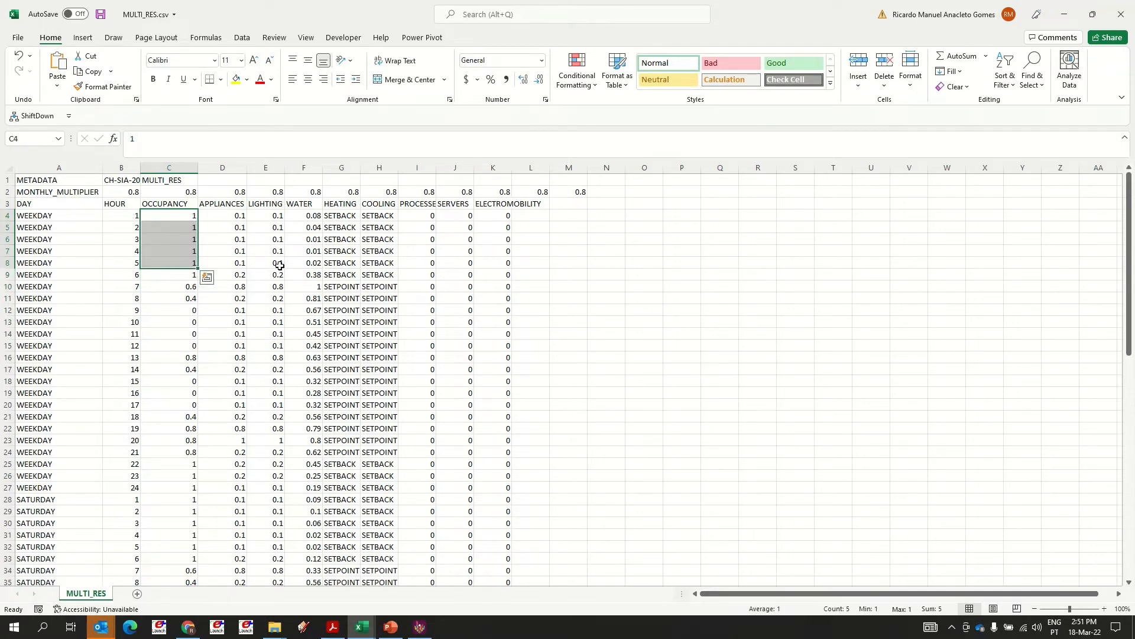
Examine the weekday appliance, lighting and heating schedules, widening the LIGHTING column
click(238, 203)
drag(237, 286, 232, 216)
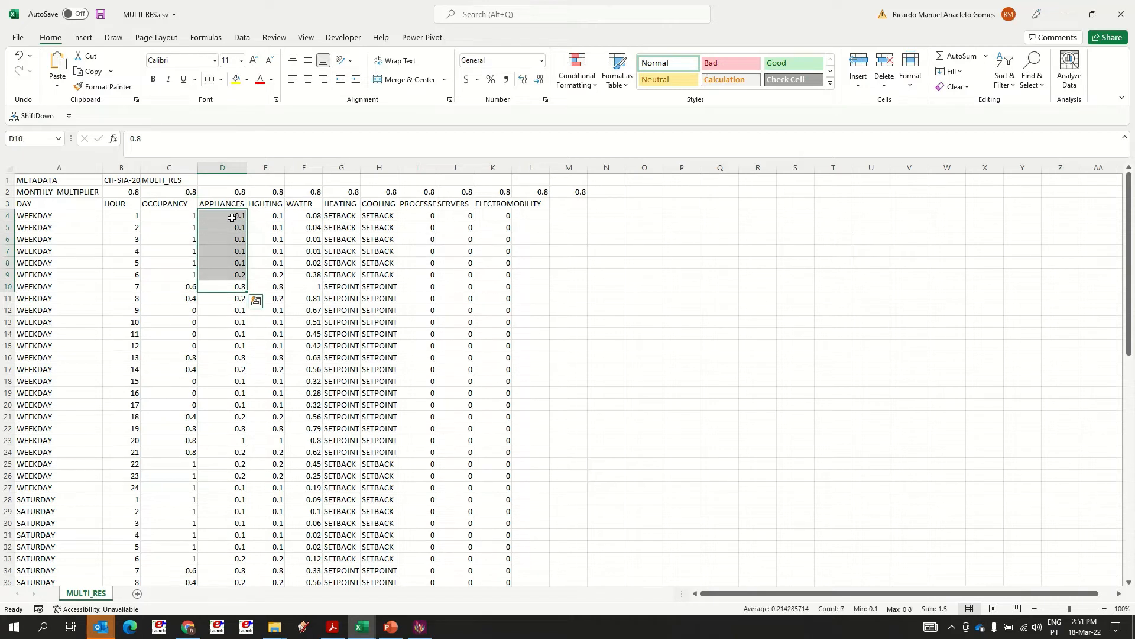
click(271, 205)
drag(285, 169, 308, 169)
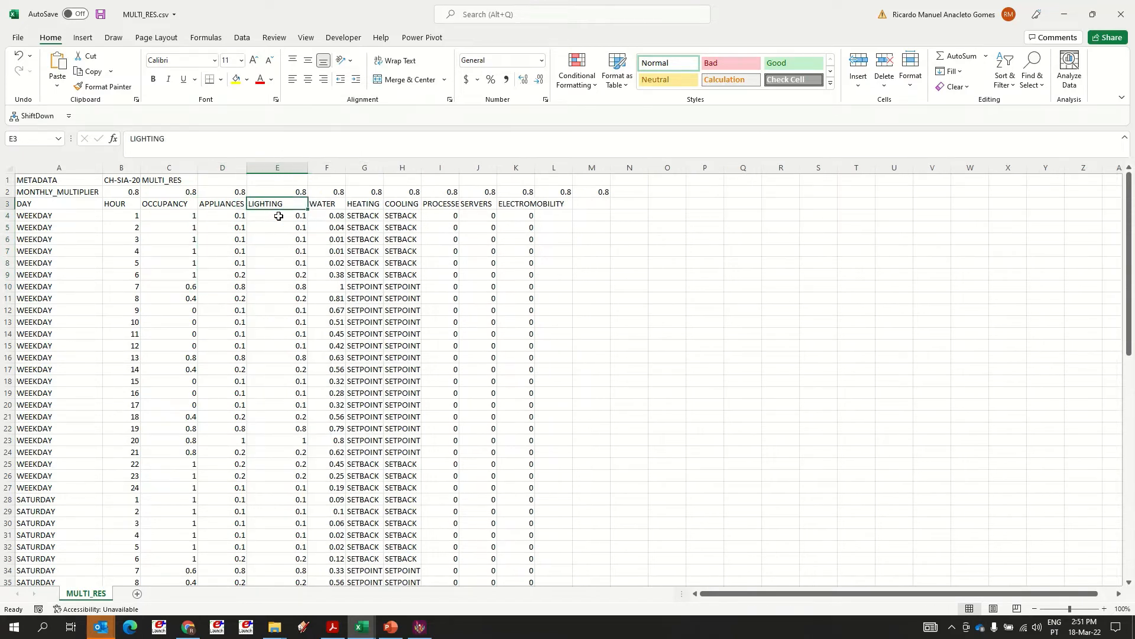
drag(365, 206, 369, 376)
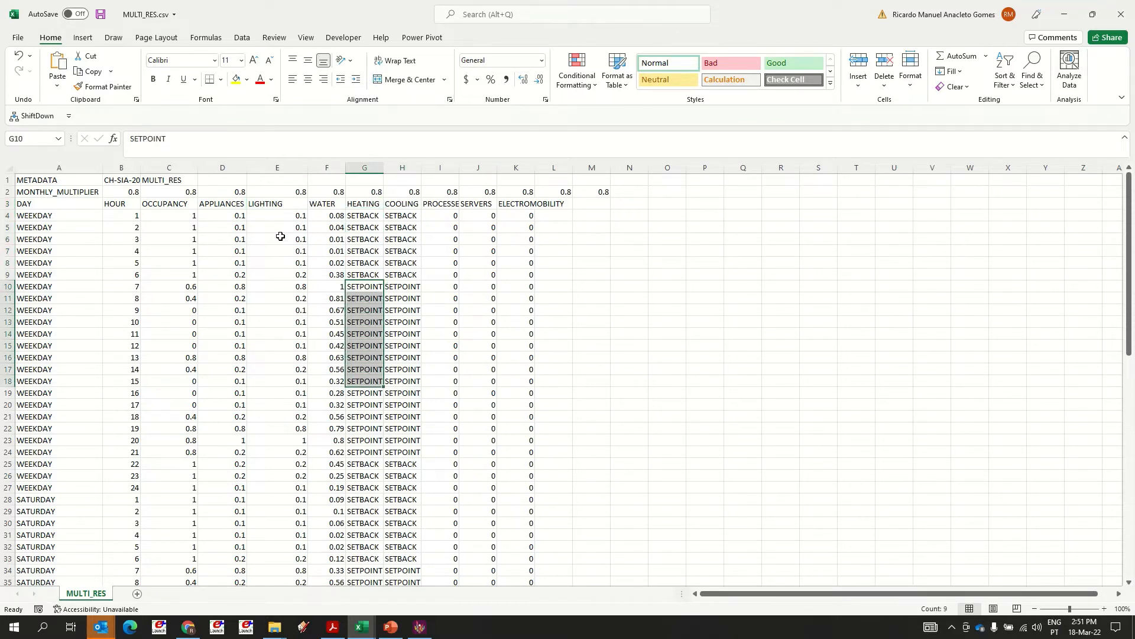
Fit the PROCESSES column to its heading and check the SERVERS and ELECTROMOBILITY columns
click(449, 196)
click(448, 204)
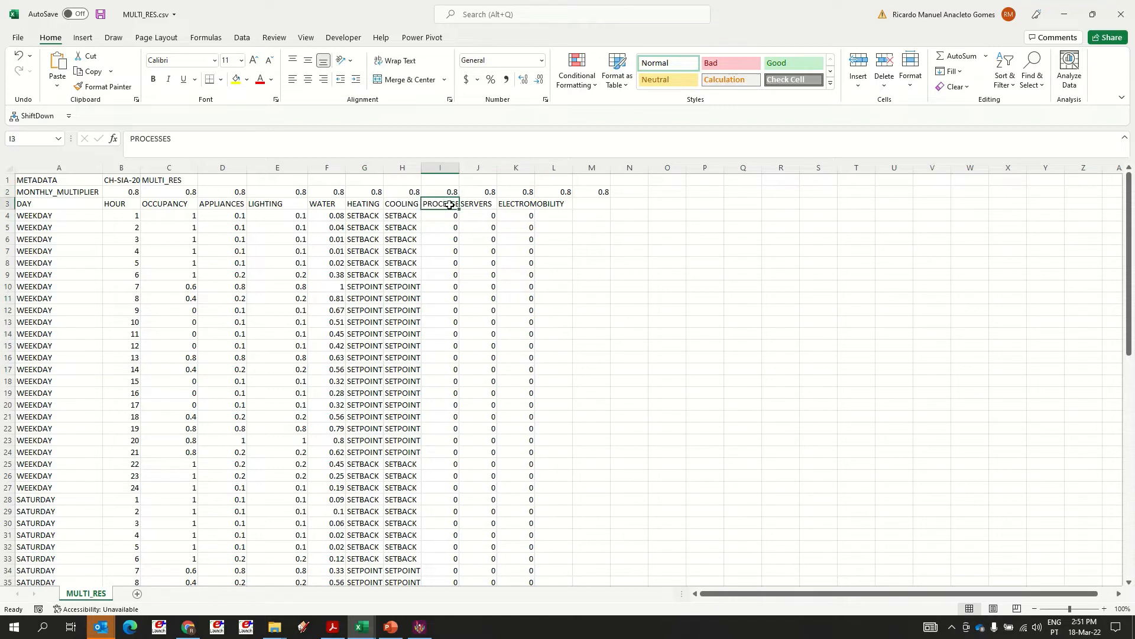
double_click(459, 167)
click(477, 203)
click(519, 203)
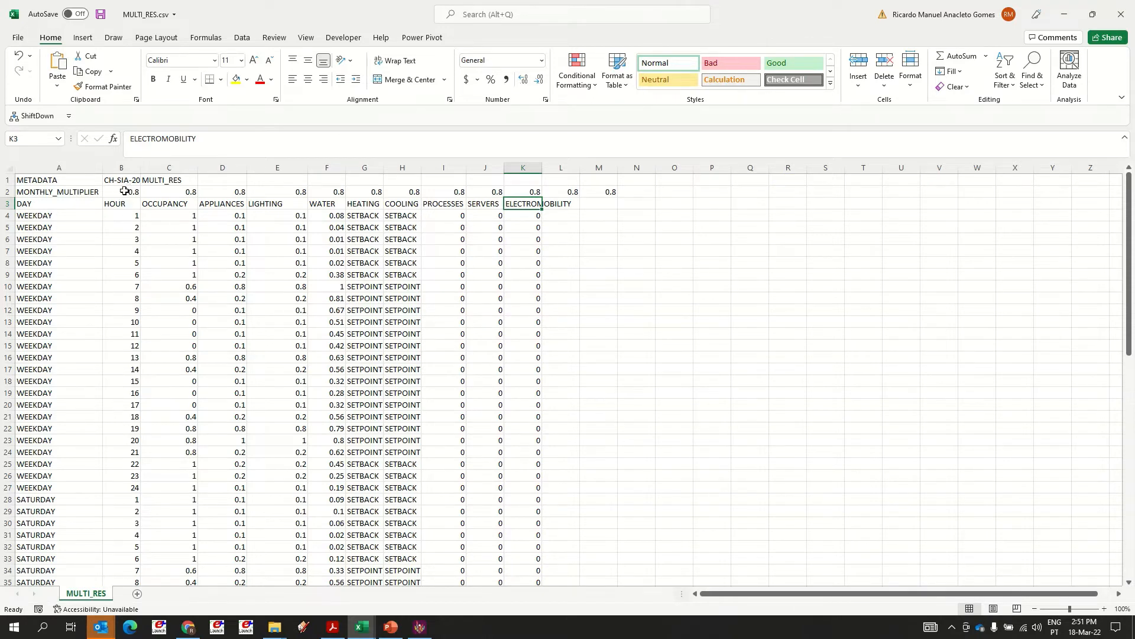
Review the MONTHLY_MULTIPLIER row from B2 to M2 and set the multiplier in H2 to 0.4
drag(125, 191, 603, 203)
click(636, 322)
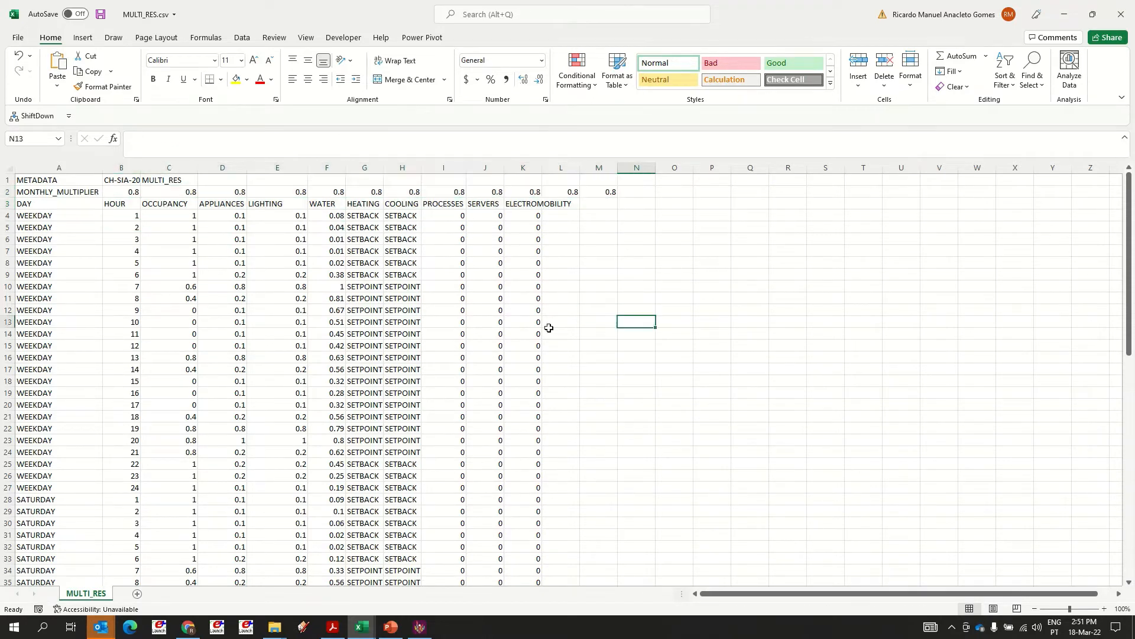
drag(133, 190, 613, 191)
click(637, 262)
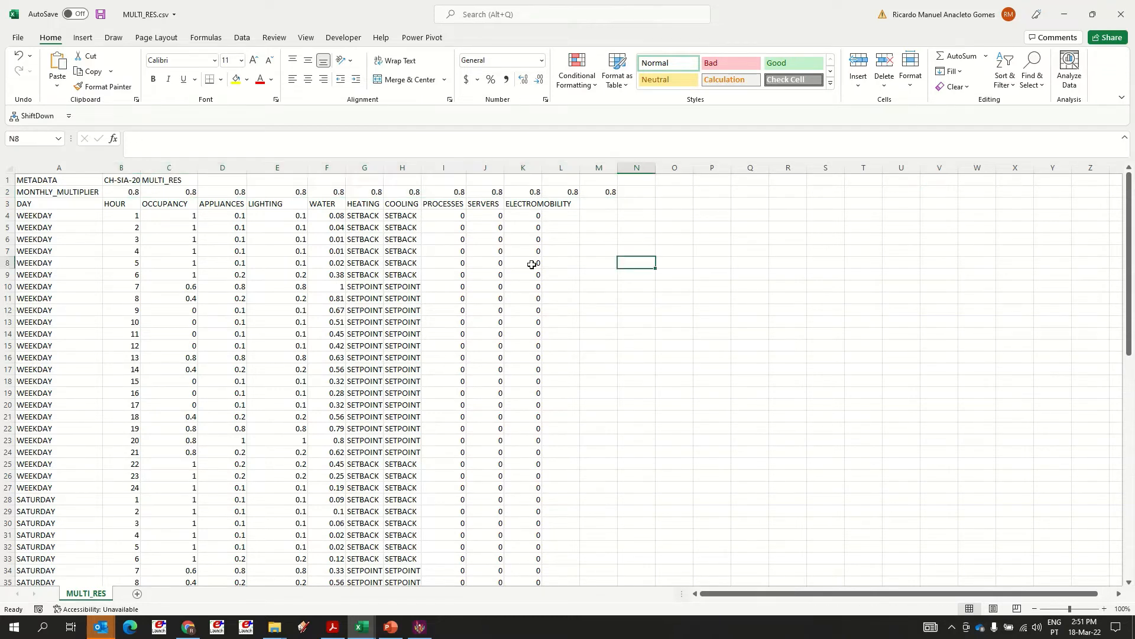
click(375, 191)
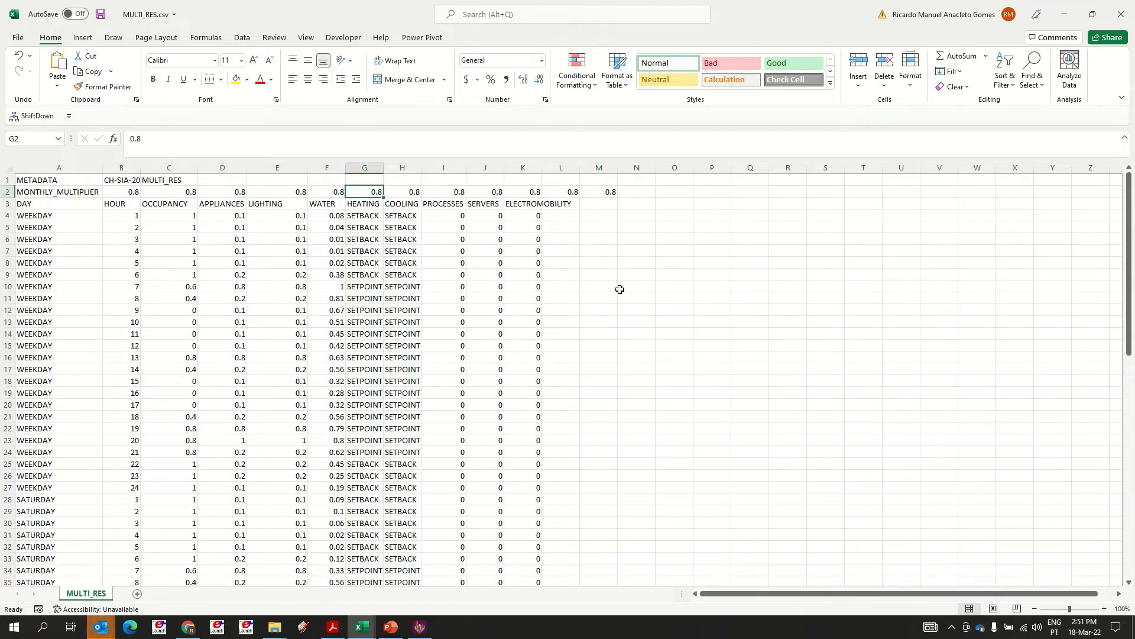
key(Right)
key(Right)
key(Left)
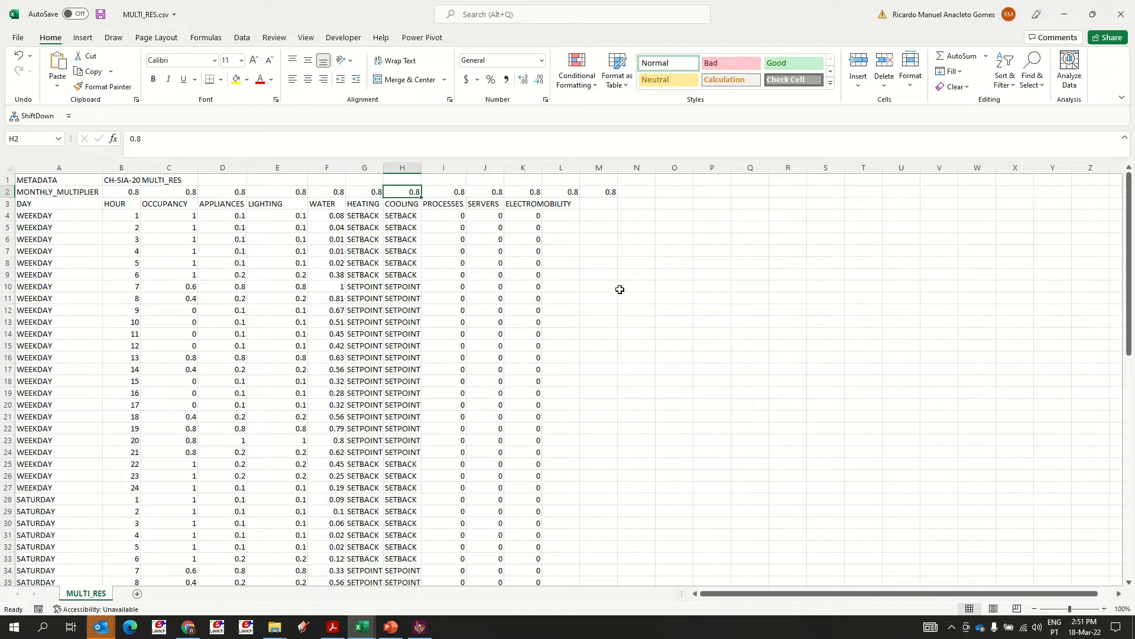
text(0.4)
key(Return)
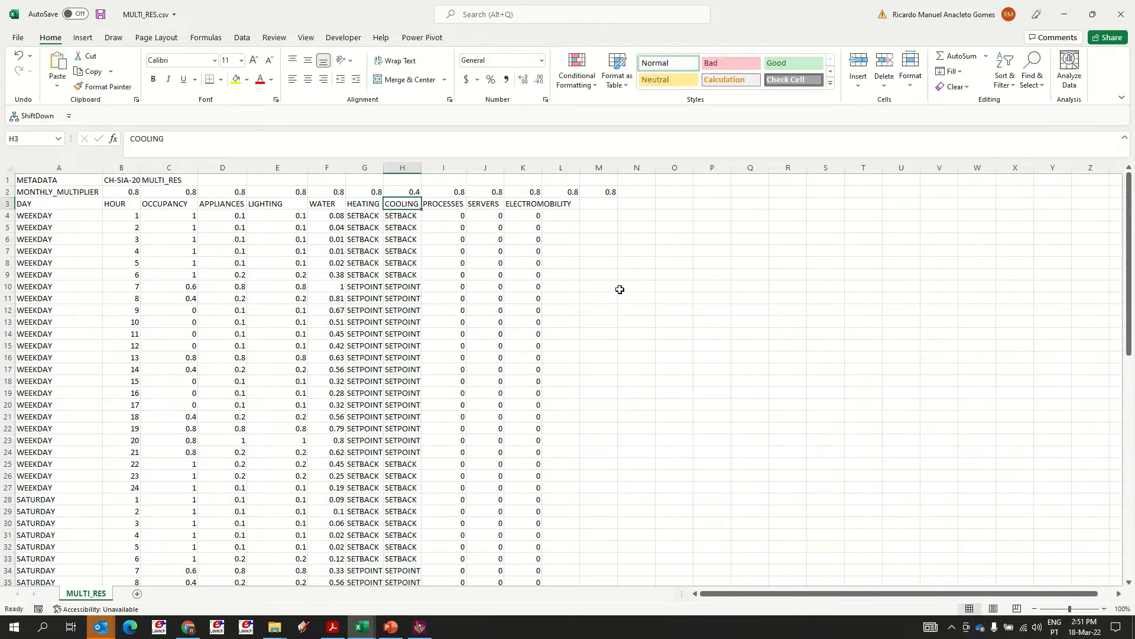
key(Up)
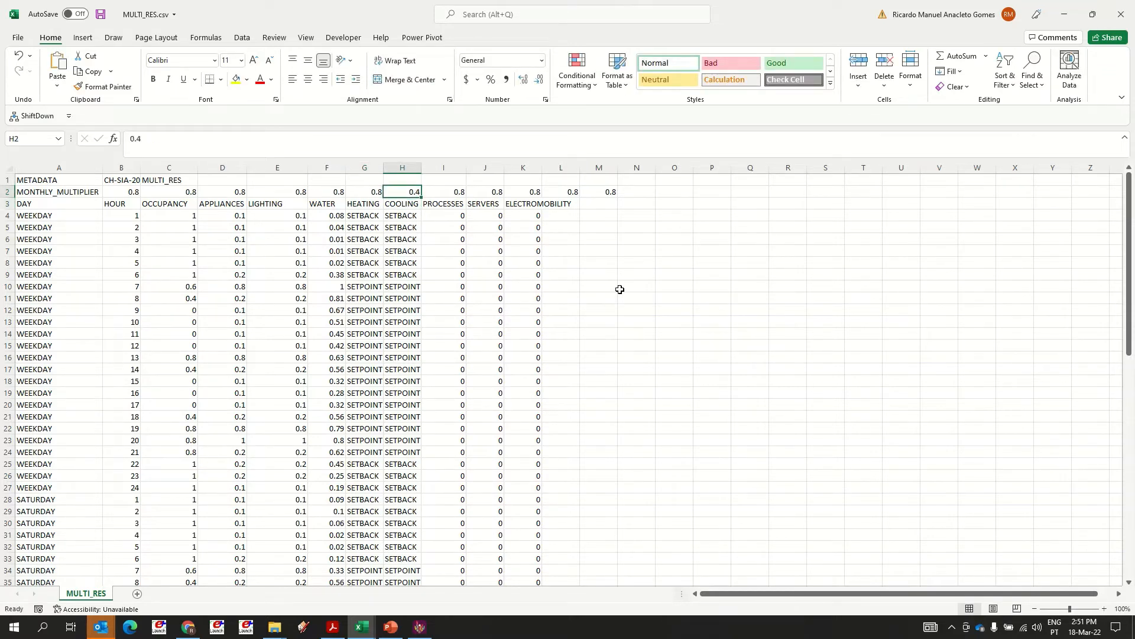
Switch to City Energy Analyst and open the Database Editor, discarding the unsaved input changes
click(421, 629)
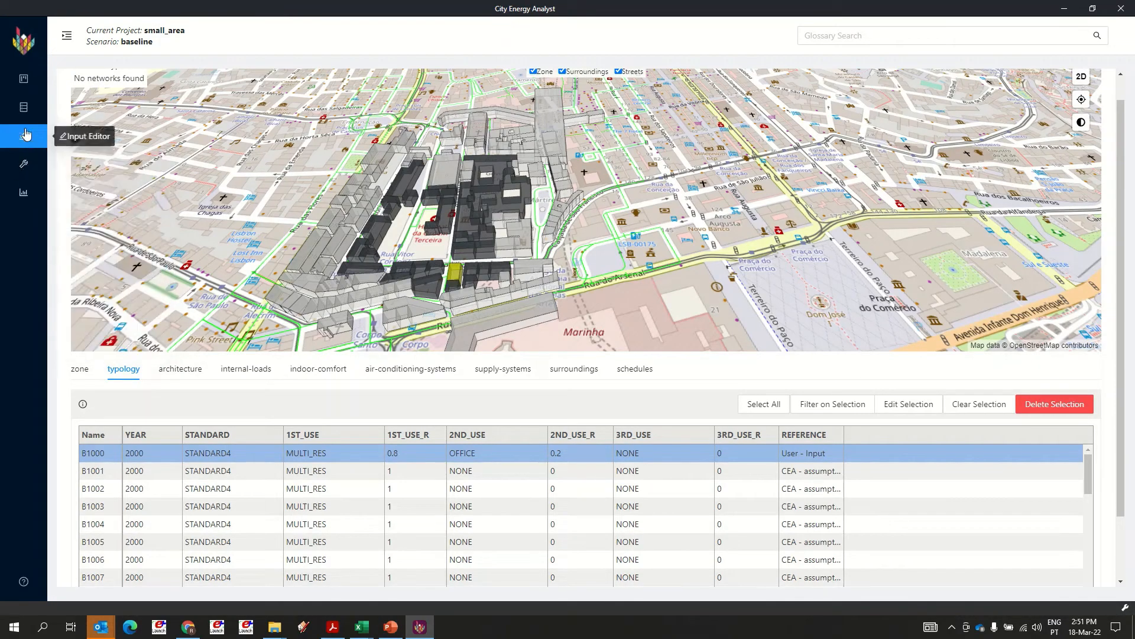
click(24, 109)
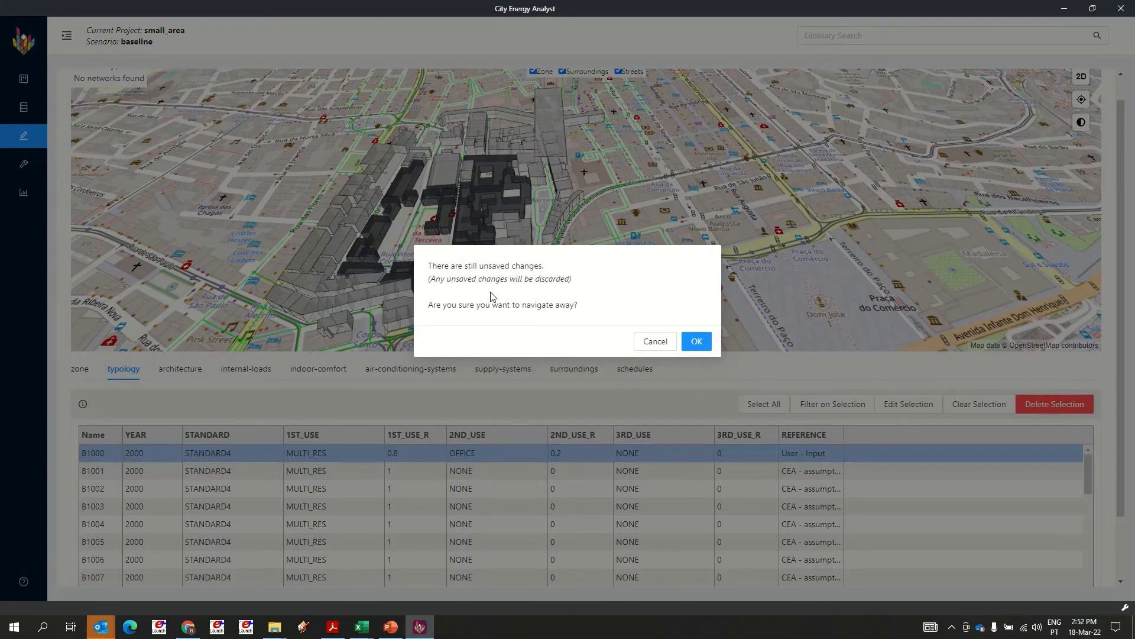
click(697, 347)
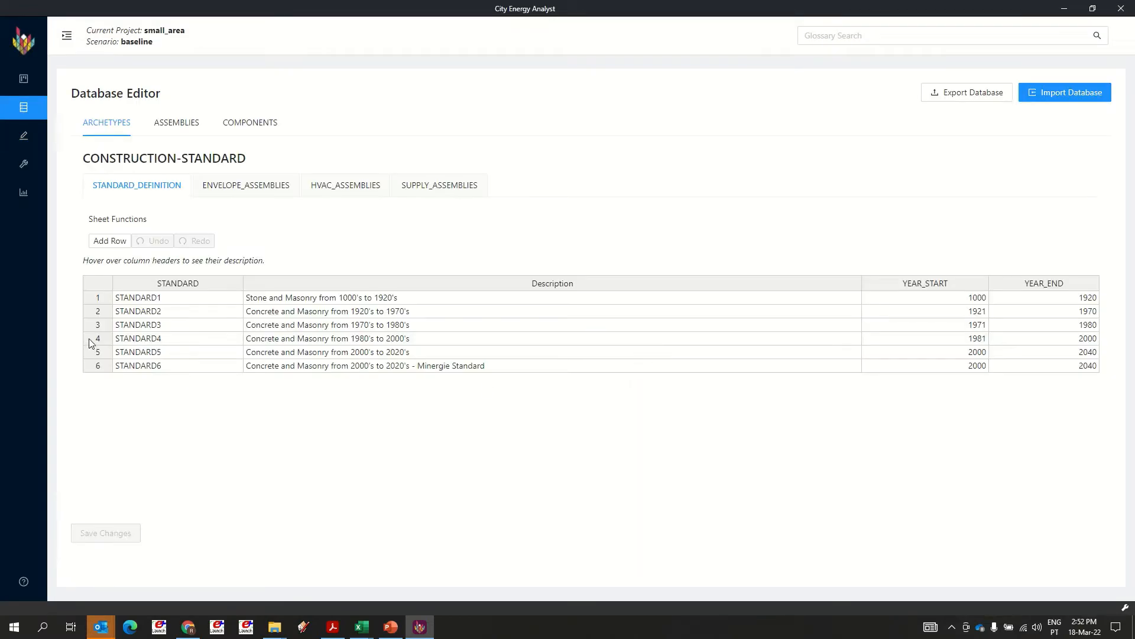
Review the construction-standard envelope, HVAC and supply assemblies, then the envelope assemblies and distribution components databases
click(213, 187)
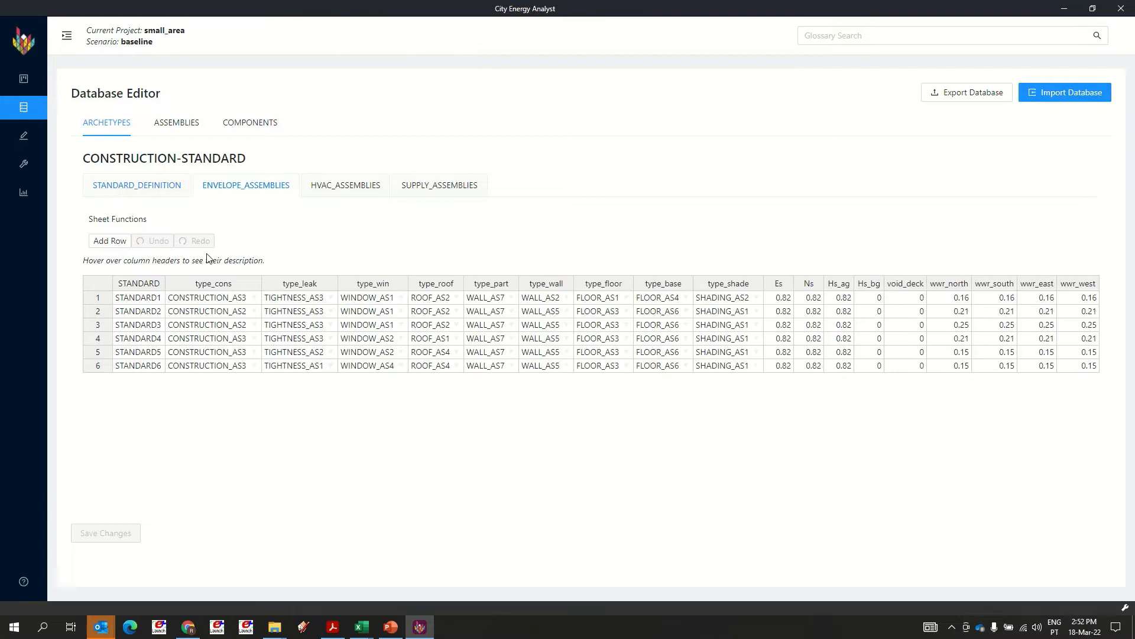
click(349, 187)
click(441, 186)
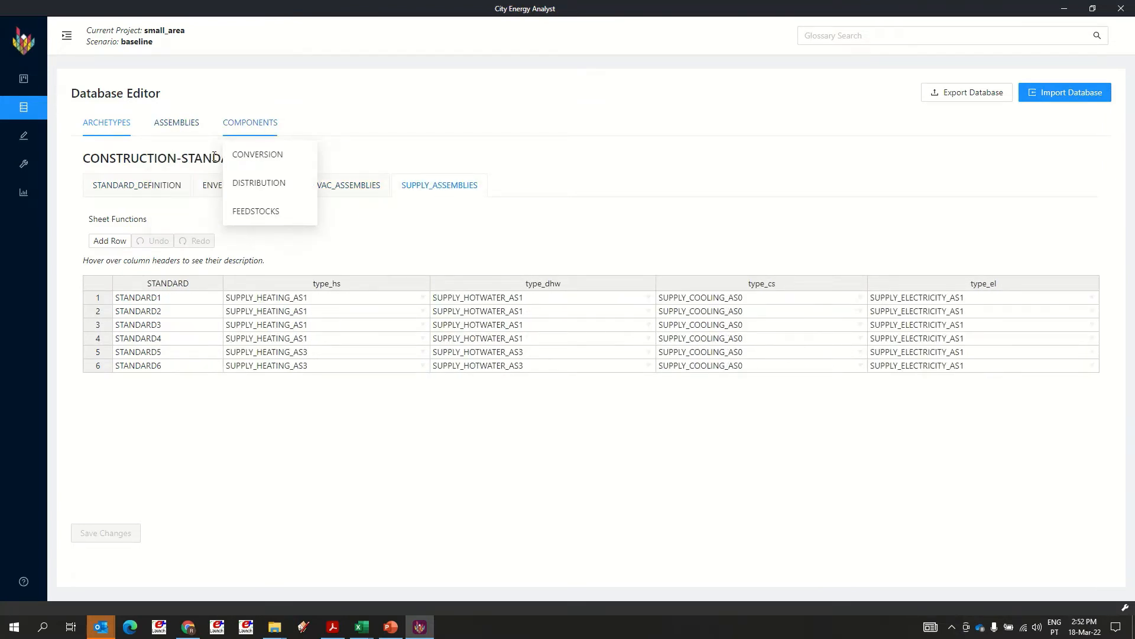
click(188, 161)
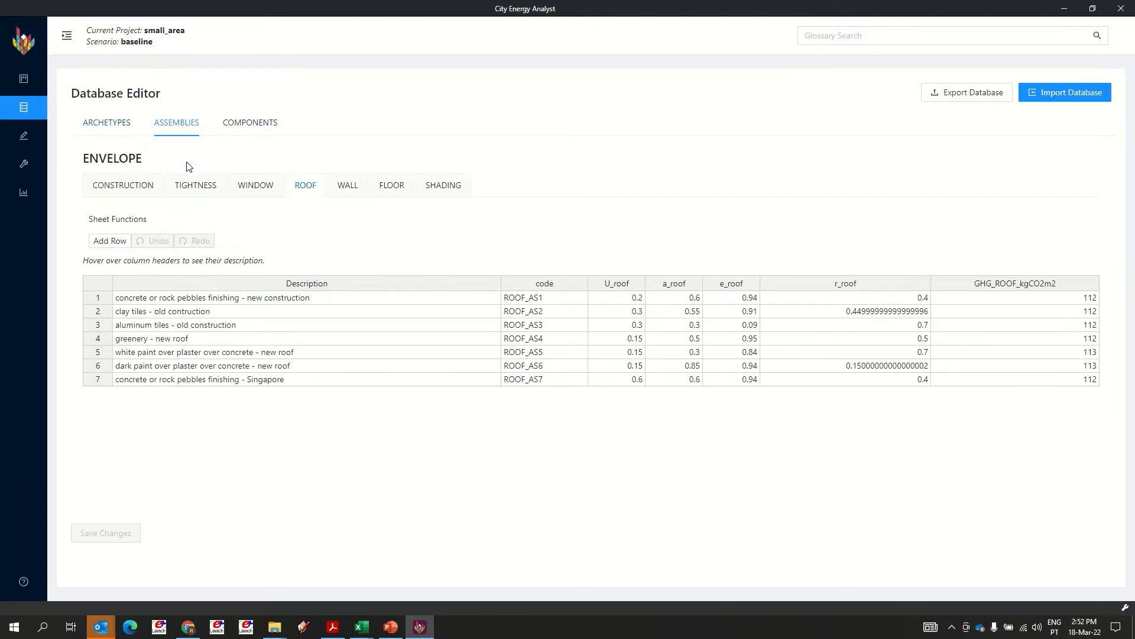
mouse_move(258, 124)
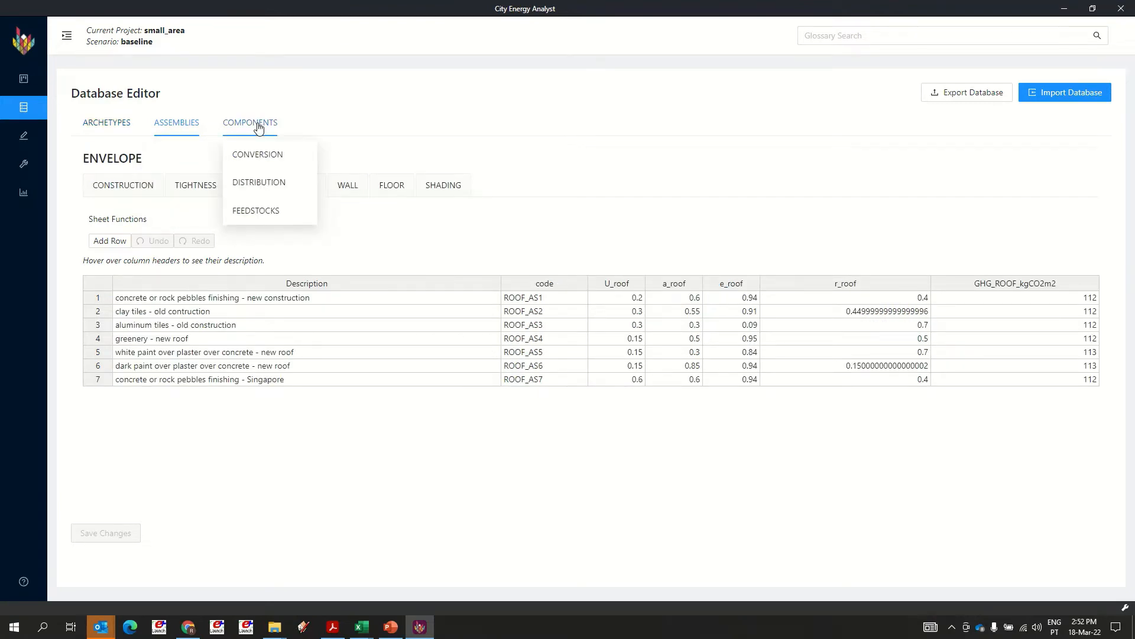
click(248, 184)
Return to the Input Editor and view the zone table with floors and heights of the buildings
click(24, 140)
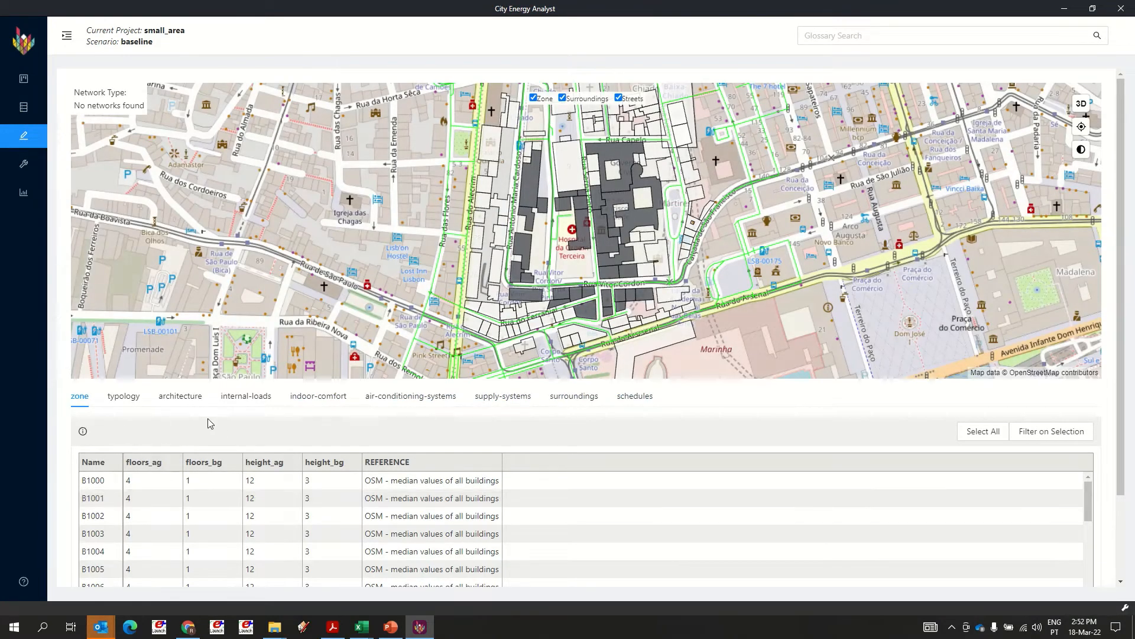
mouse_move(315, 4)
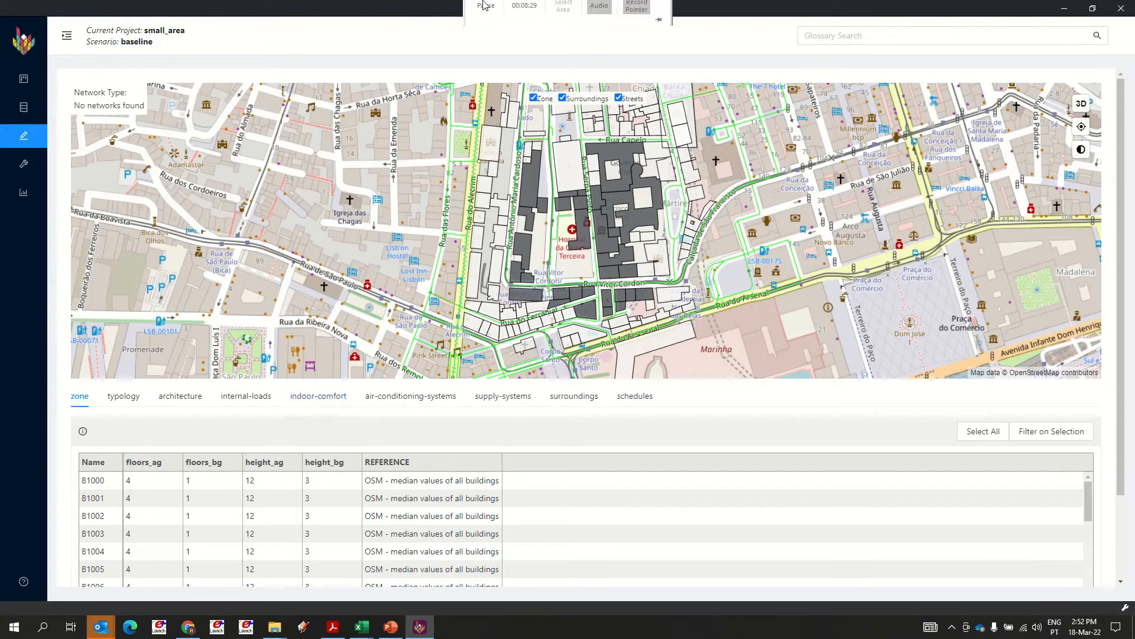
click(535, 28)
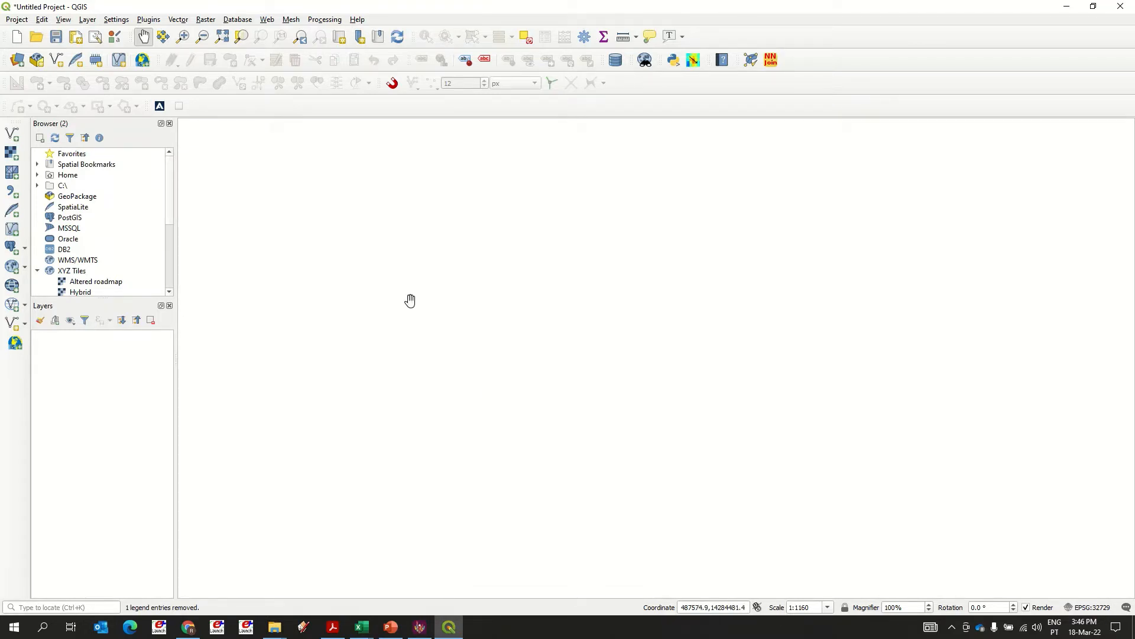
mouse_move(420, 628)
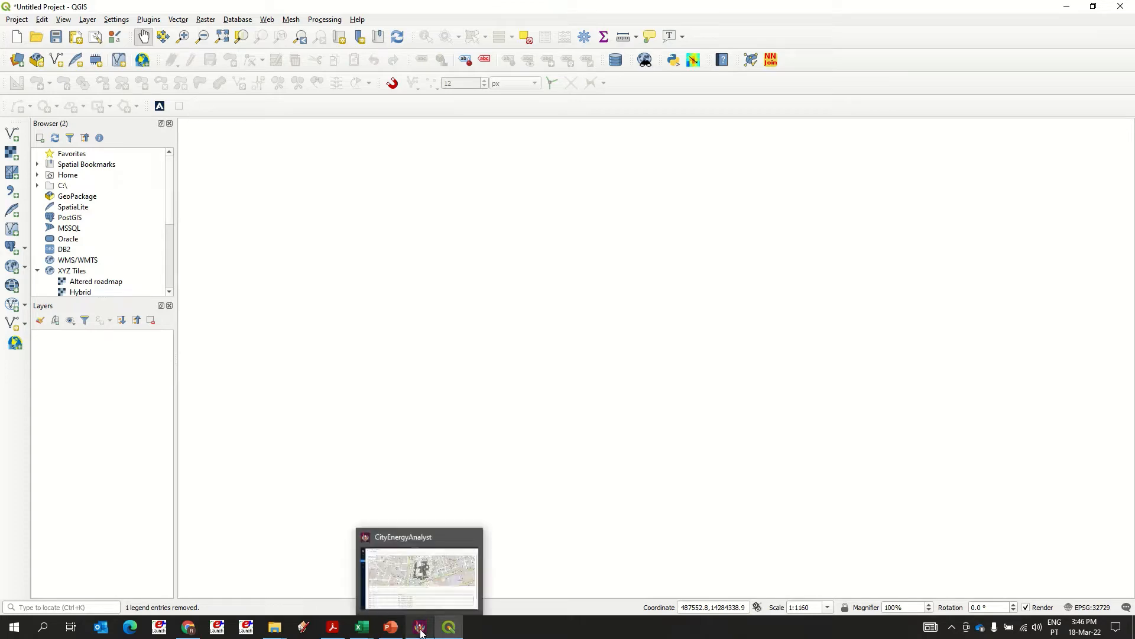
click(422, 584)
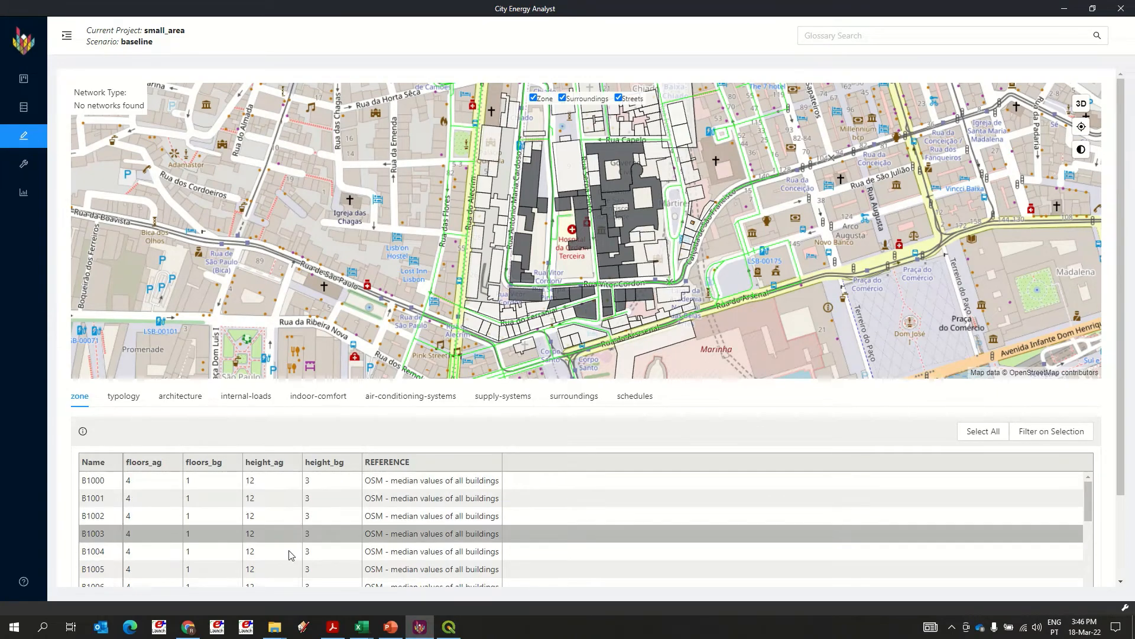
Switch to QGIS and add zone.shp from the baseline building-geometry inputs as a vector layer, checking that folder in File Explorer
click(449, 627)
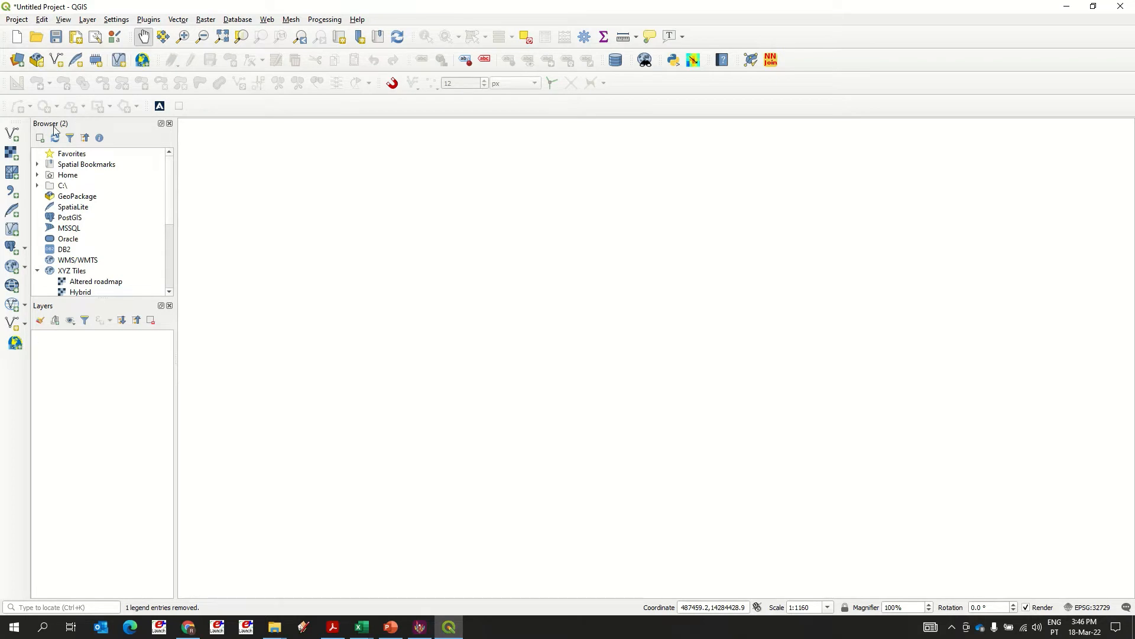
click(12, 135)
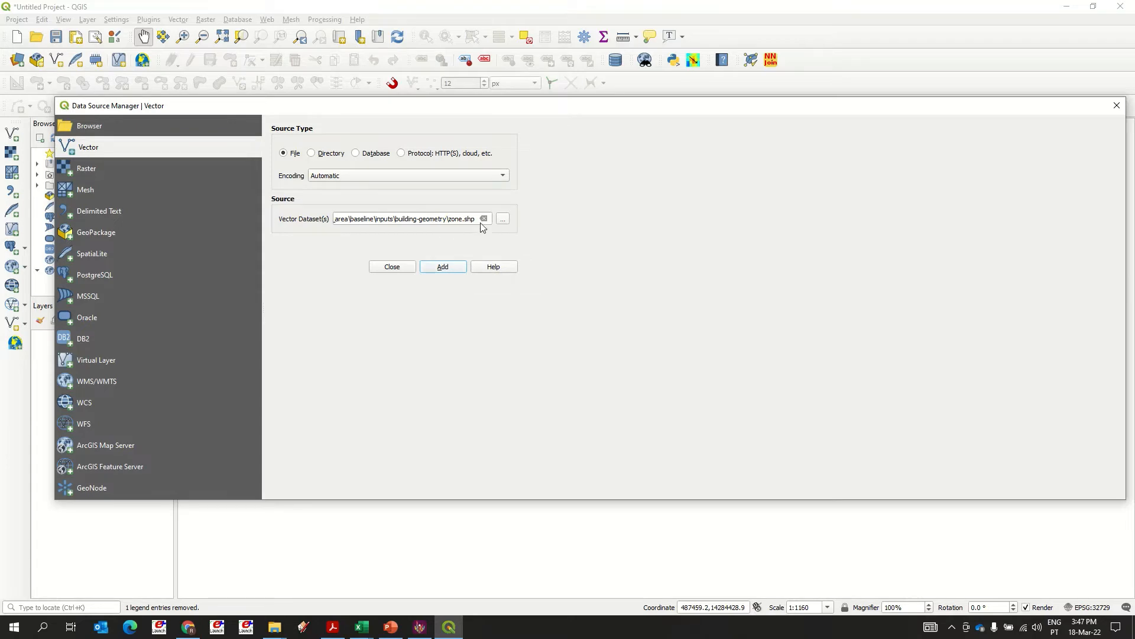
mouse_move(272, 631)
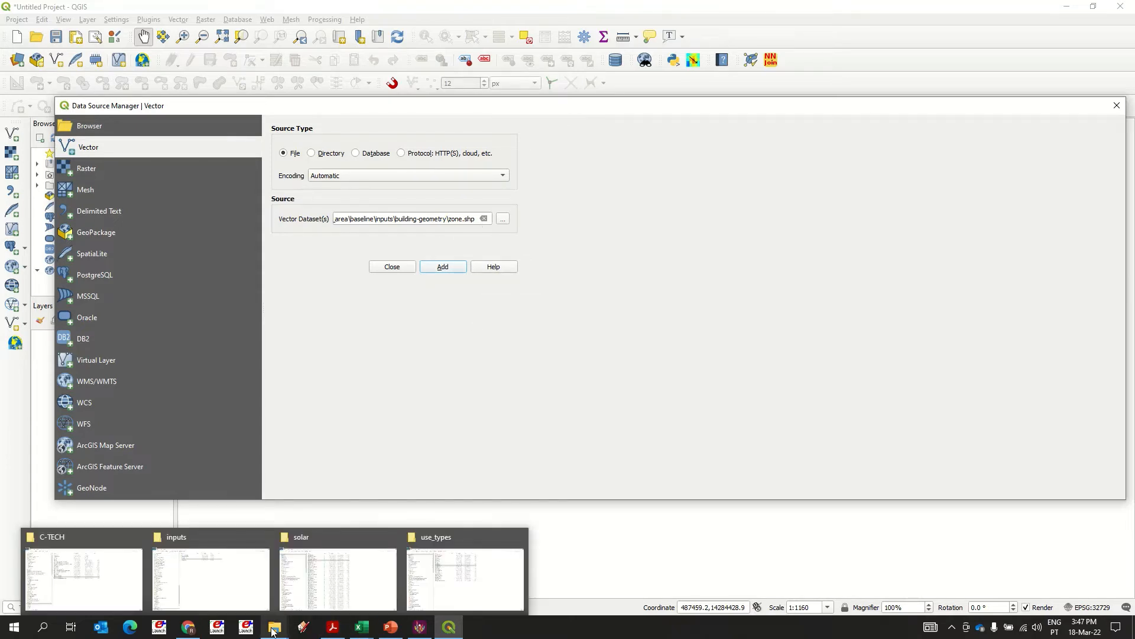
click(241, 594)
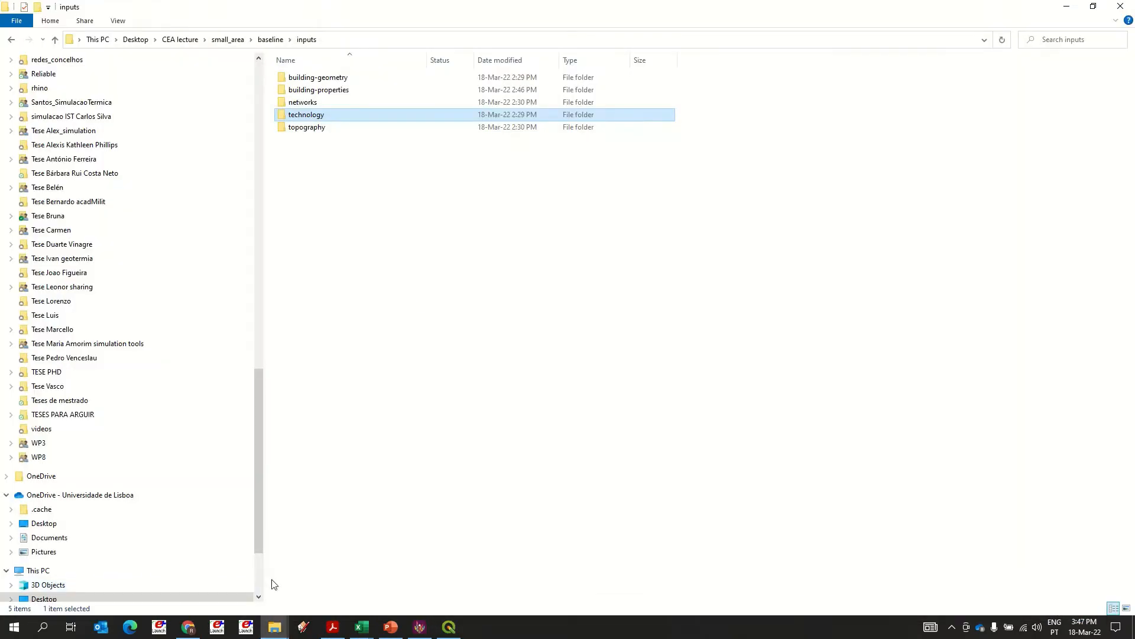
double_click(351, 79)
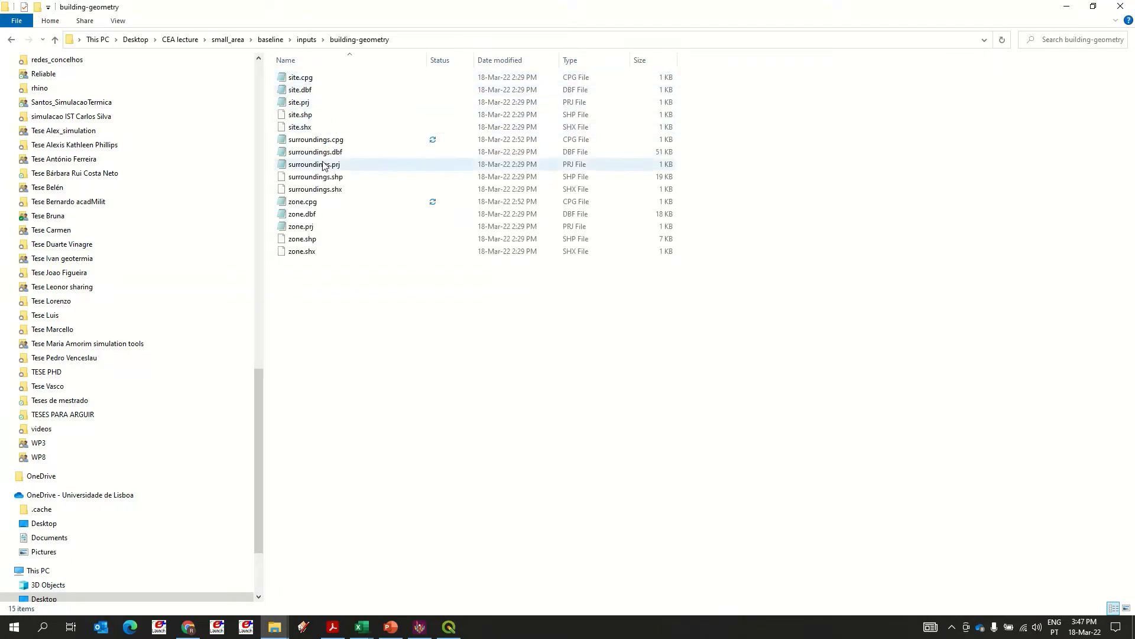
click(448, 627)
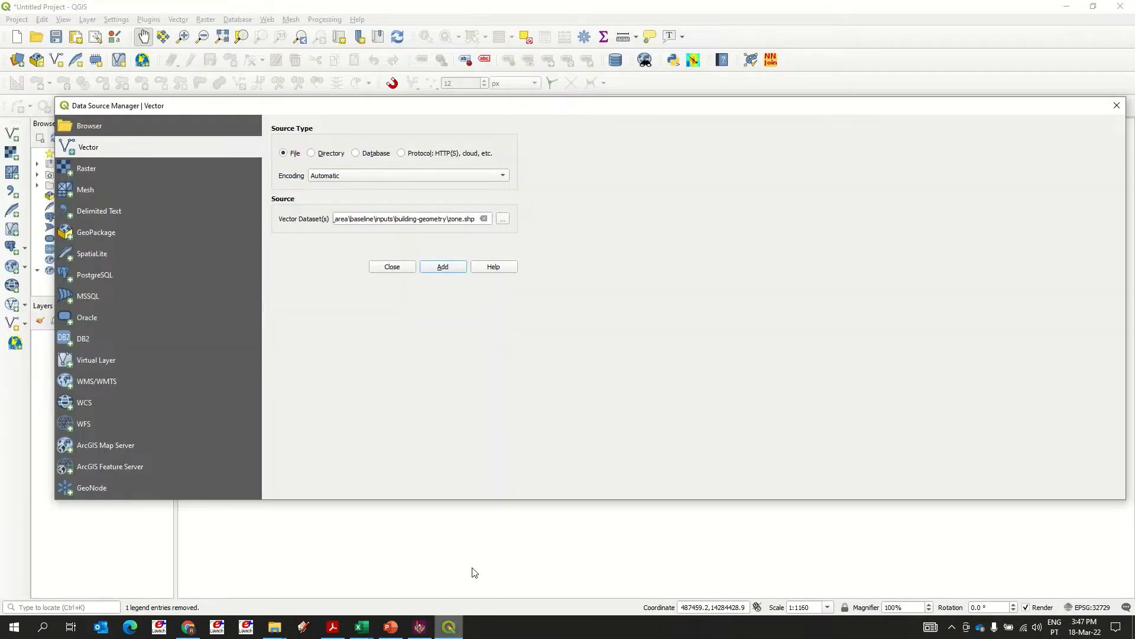
click(460, 270)
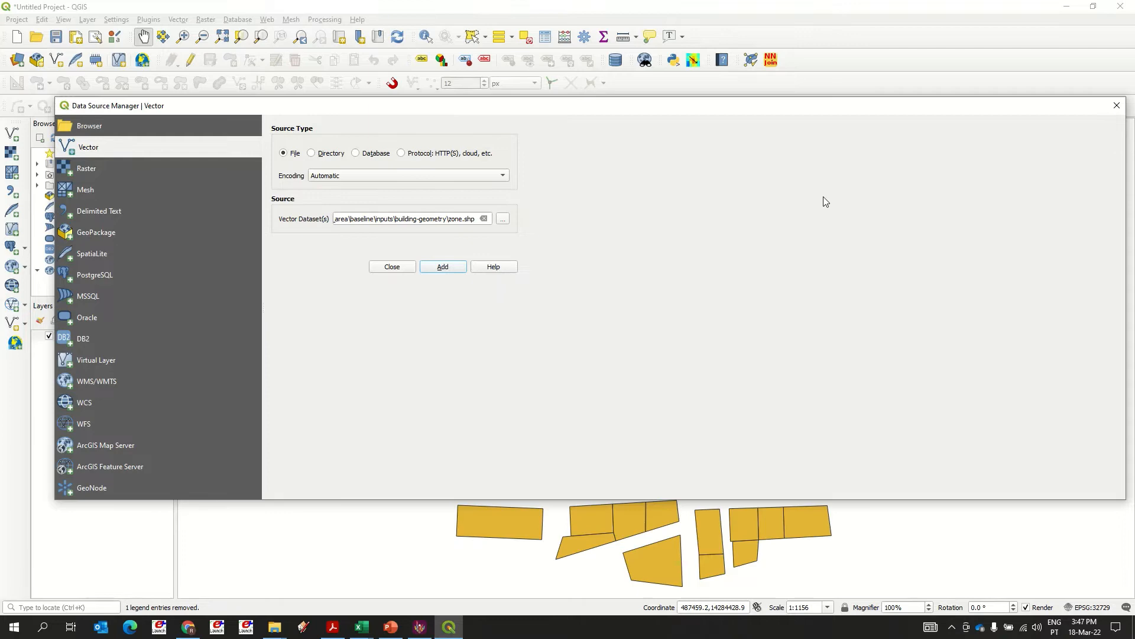
click(1116, 105)
Open the zone layer's attribute table and dock it below the map
right_click(107, 340)
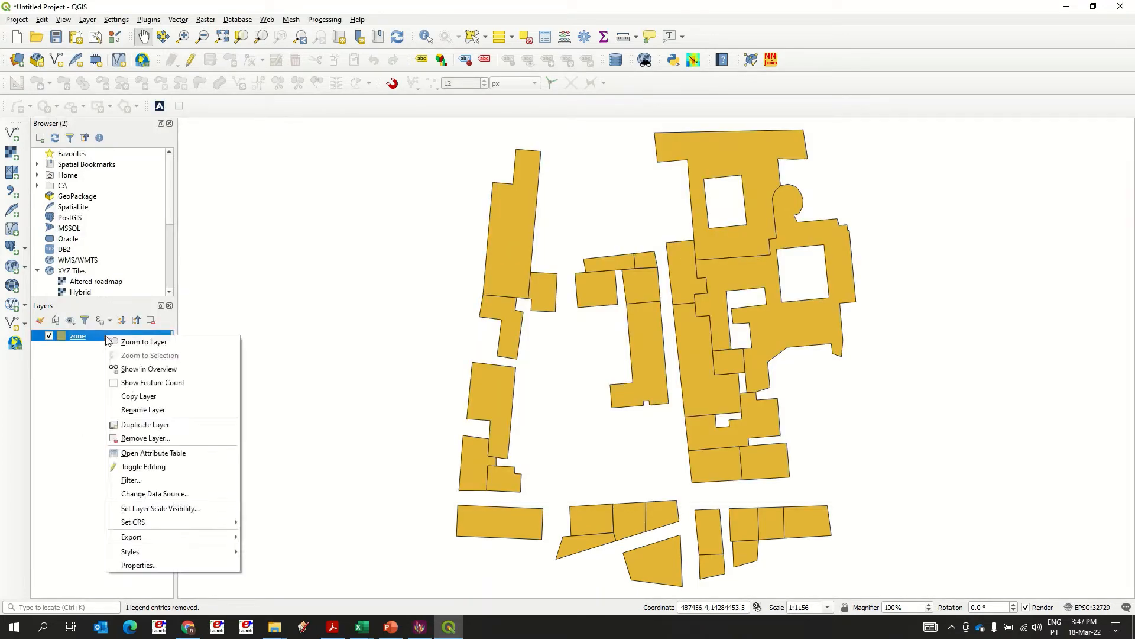
click(152, 454)
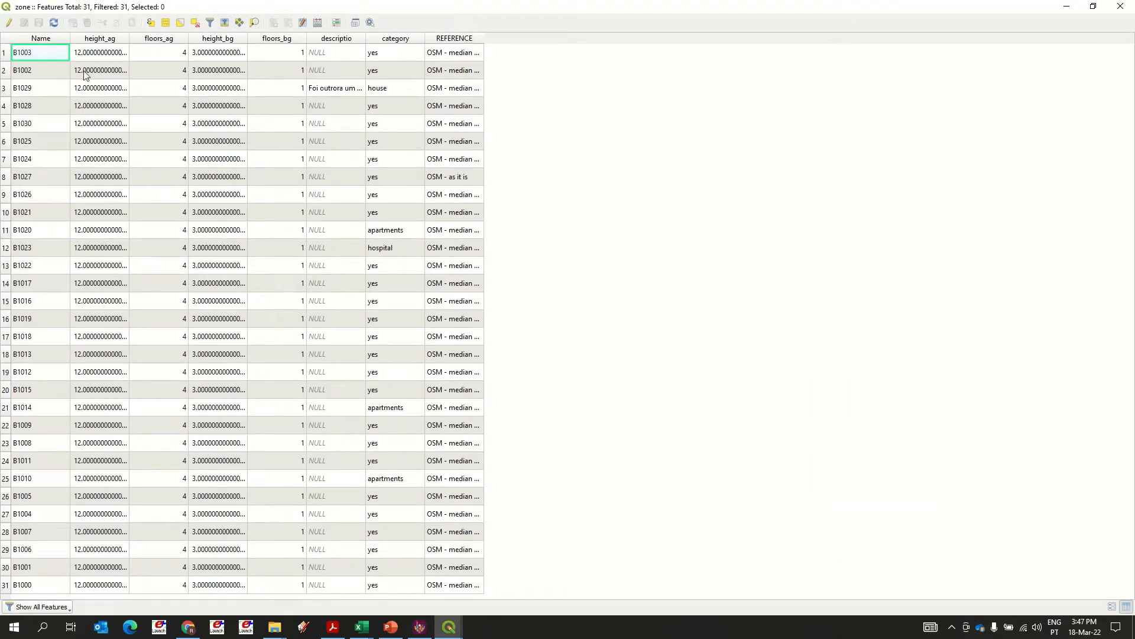
click(355, 23)
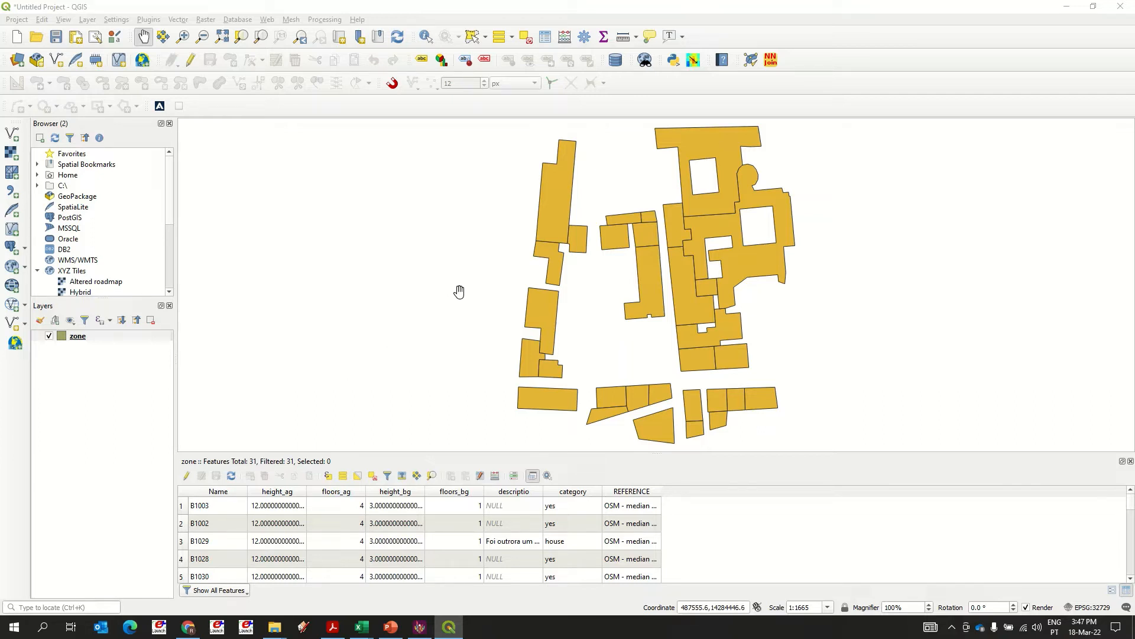
Add typology.dbf from the baseline inputs' building-properties folder to the project as a vector layer
click(12, 134)
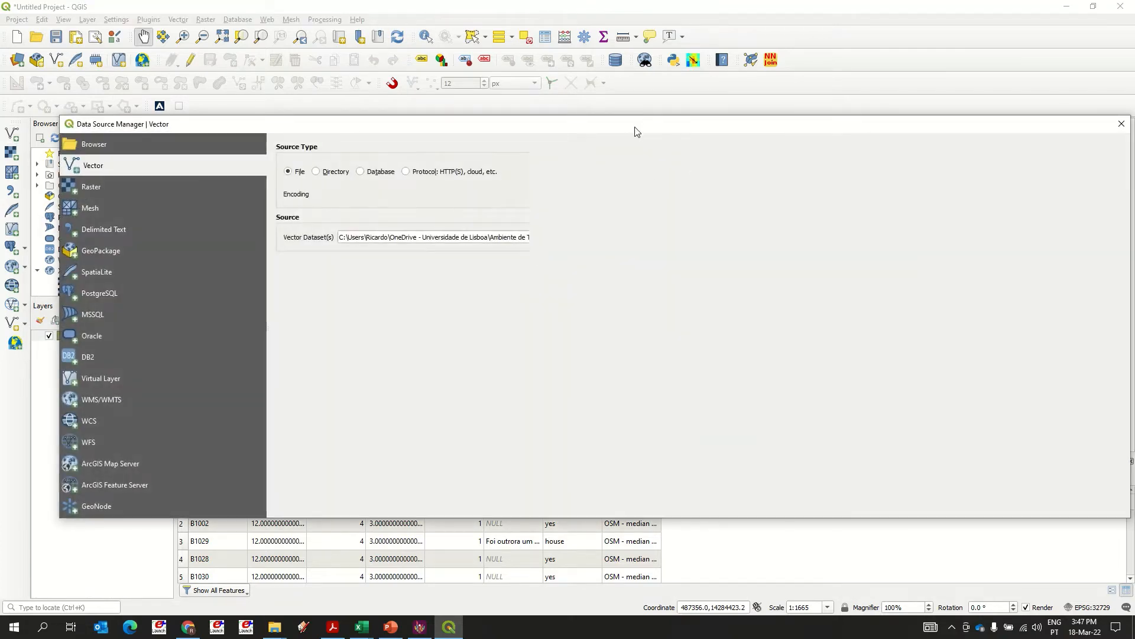
drag(636, 132, 514, 124)
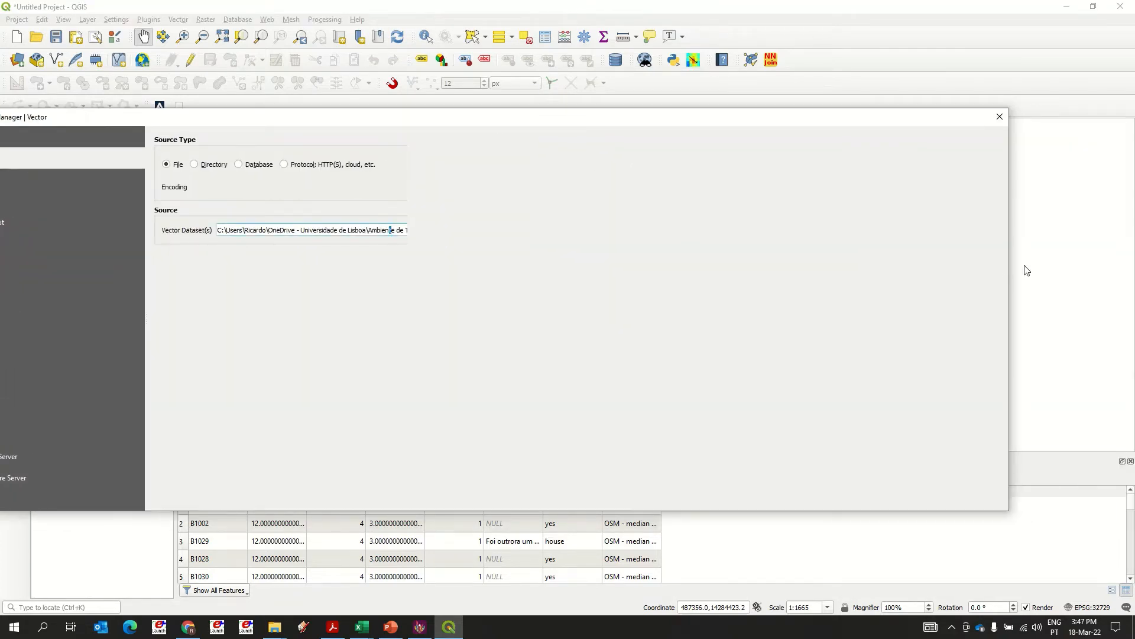
drag(1007, 279, 1070, 278)
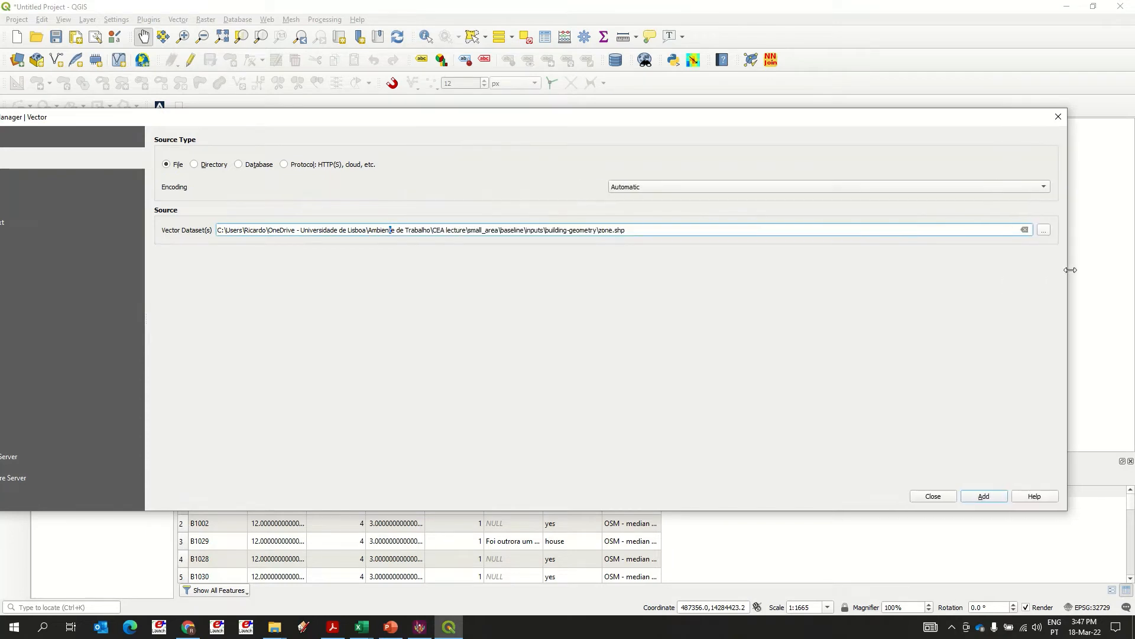
click(1046, 230)
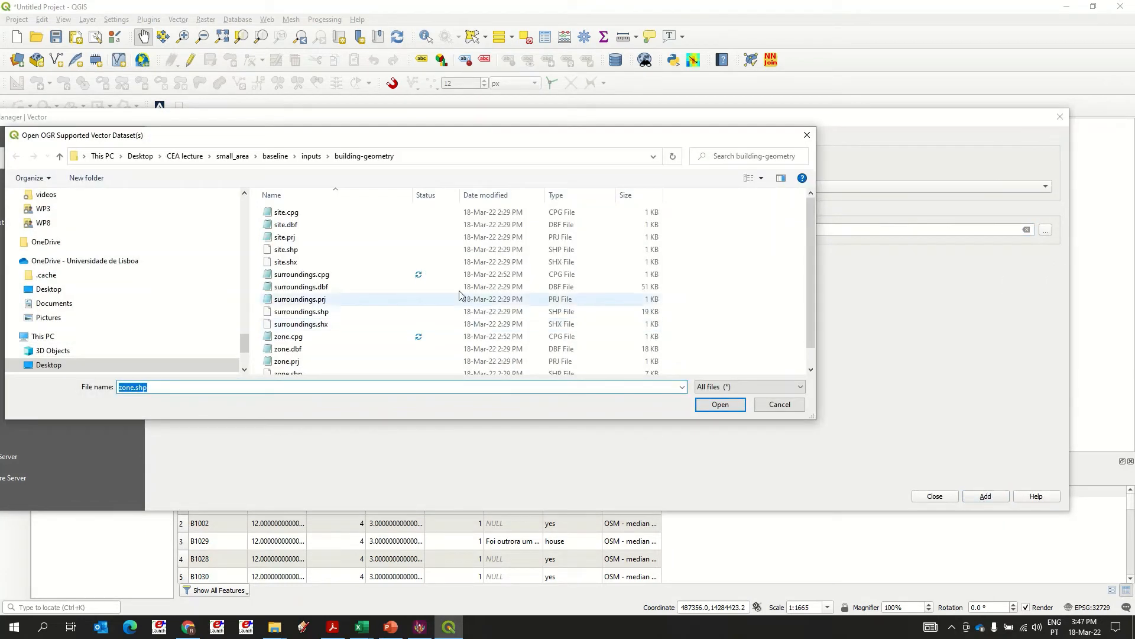
click(311, 155)
double_click(316, 225)
click(314, 223)
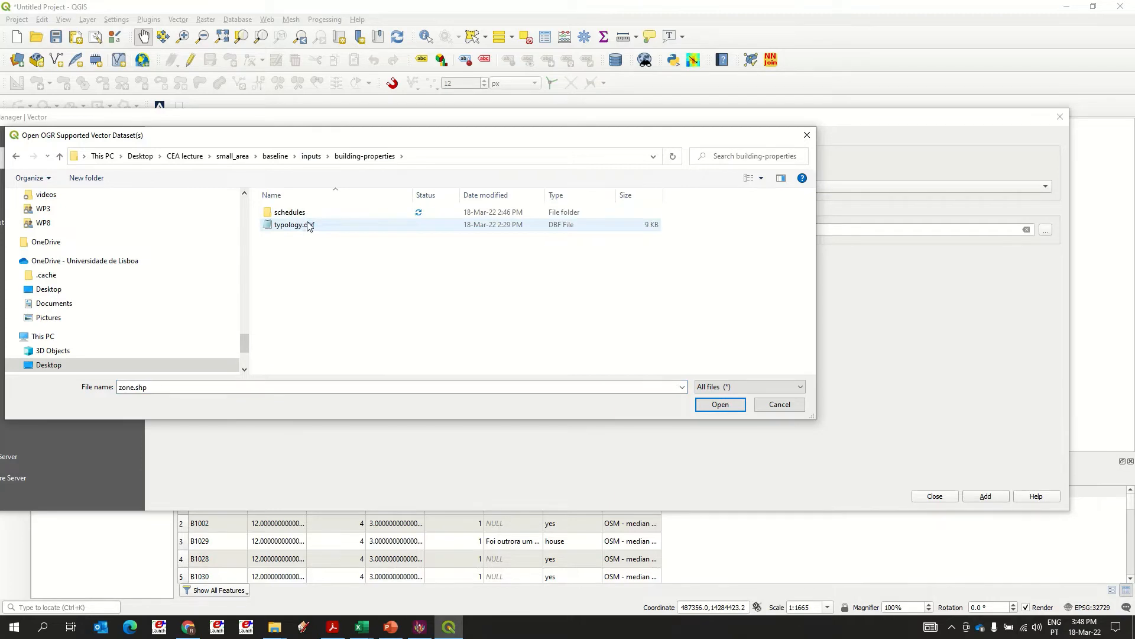
double_click(314, 224)
click(986, 498)
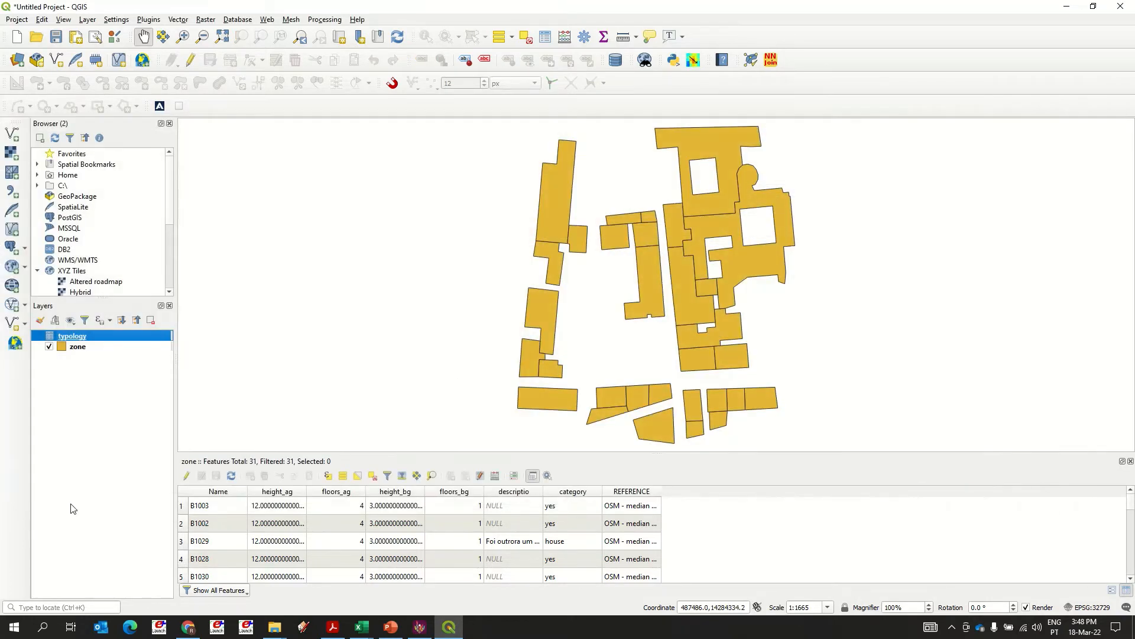
click(96, 405)
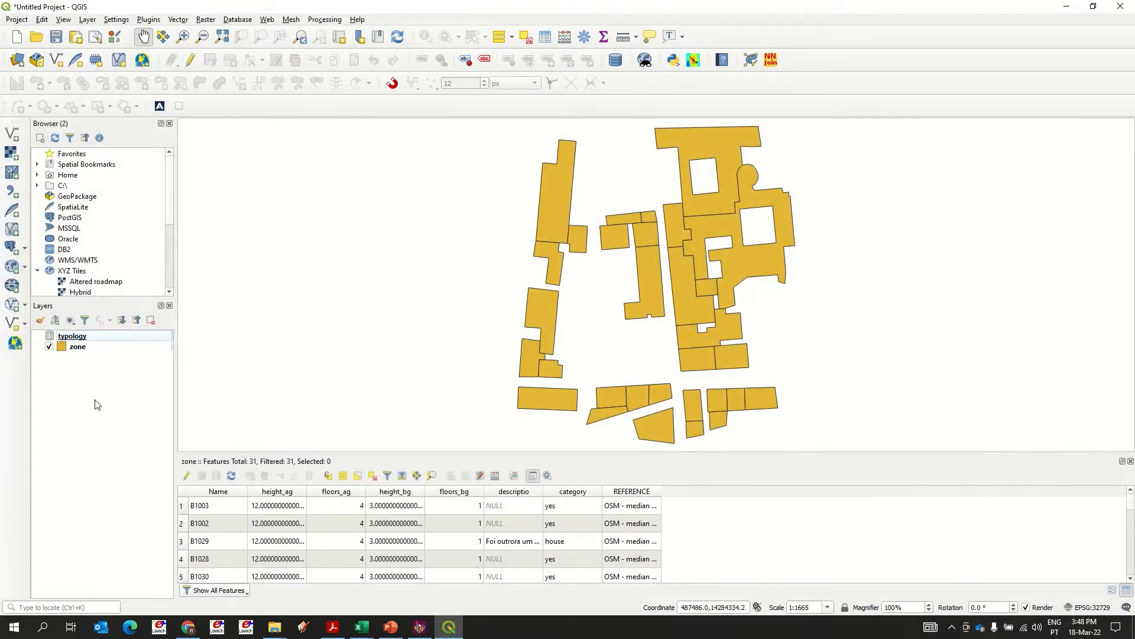
Open the typology attribute table, dock and widen it beside the zone table, and compare with City Energy Analyst's Input Editor
right_click(116, 337)
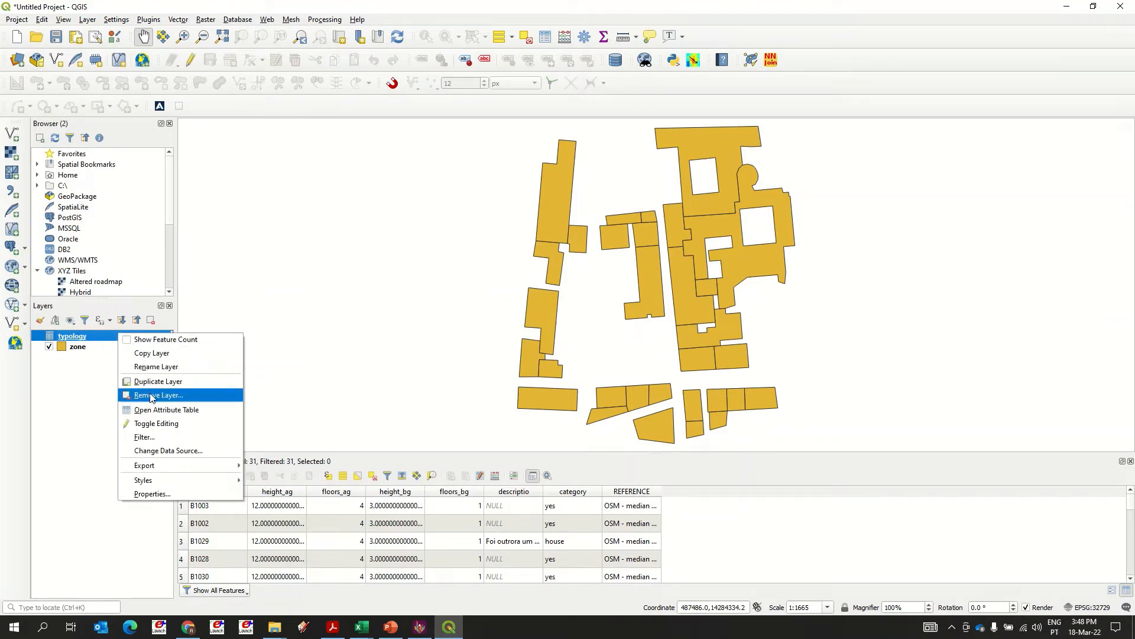
click(155, 411)
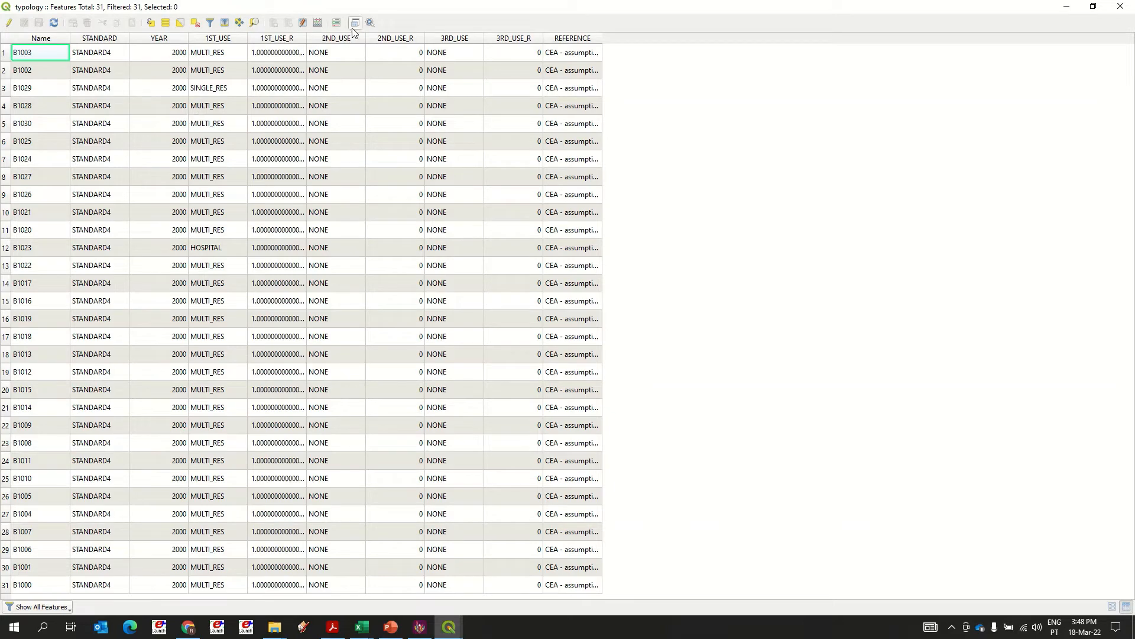
double_click(352, 8)
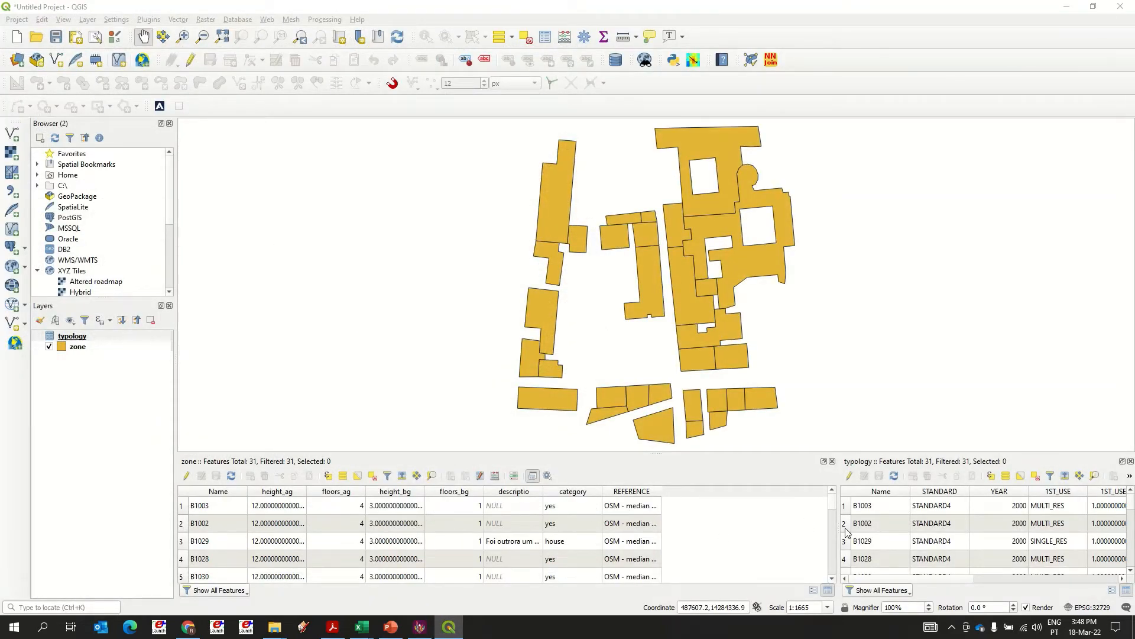
drag(841, 534, 676, 551)
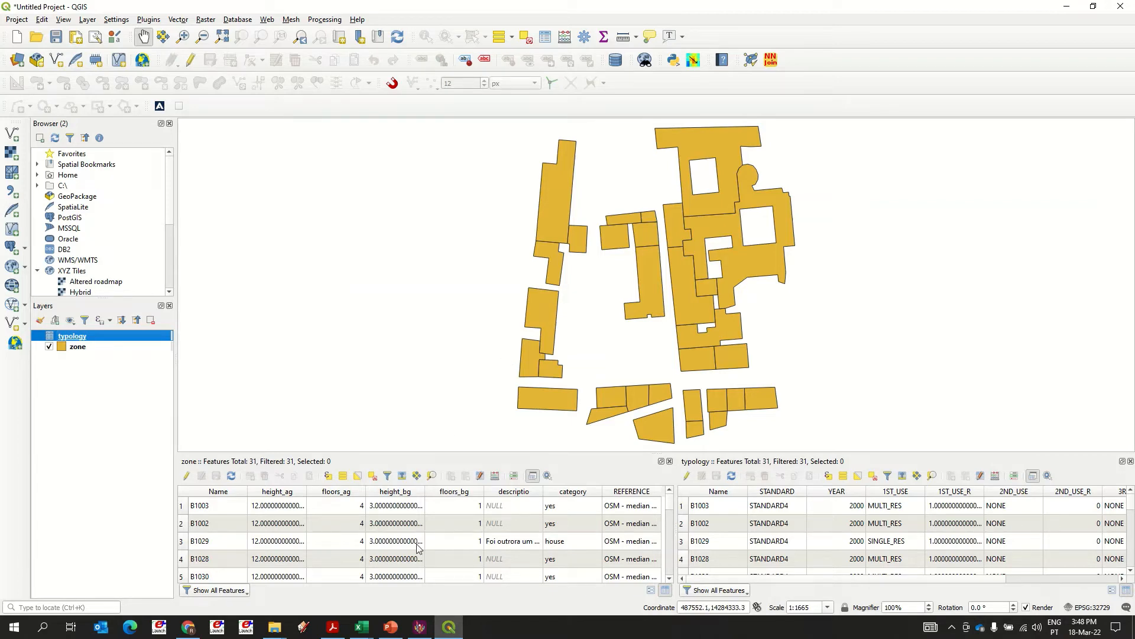
click(420, 628)
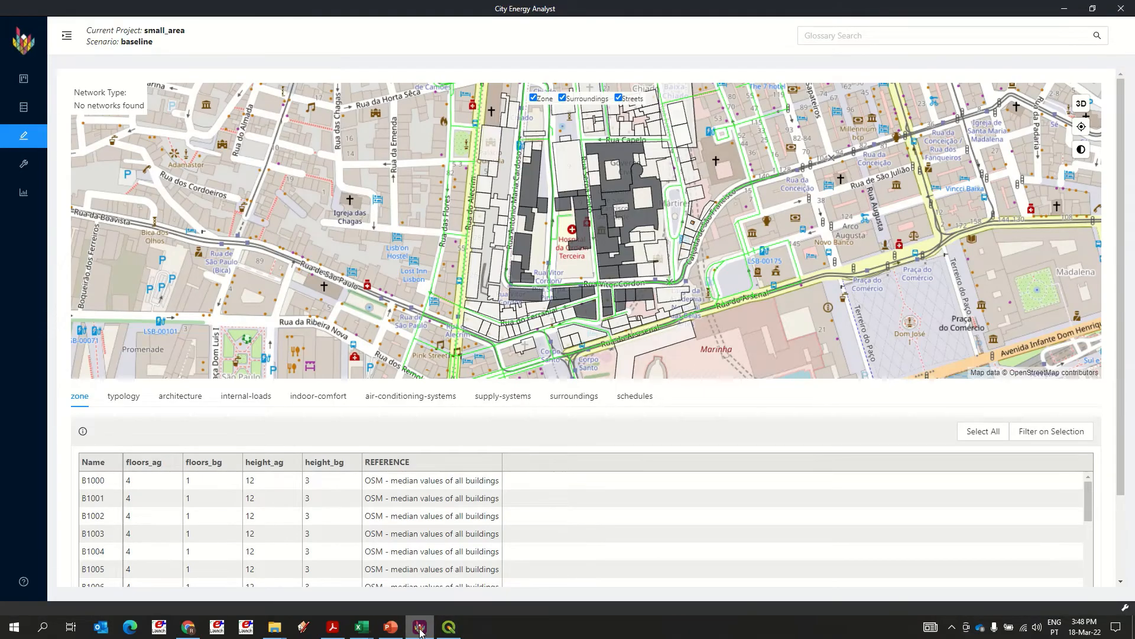
click(449, 627)
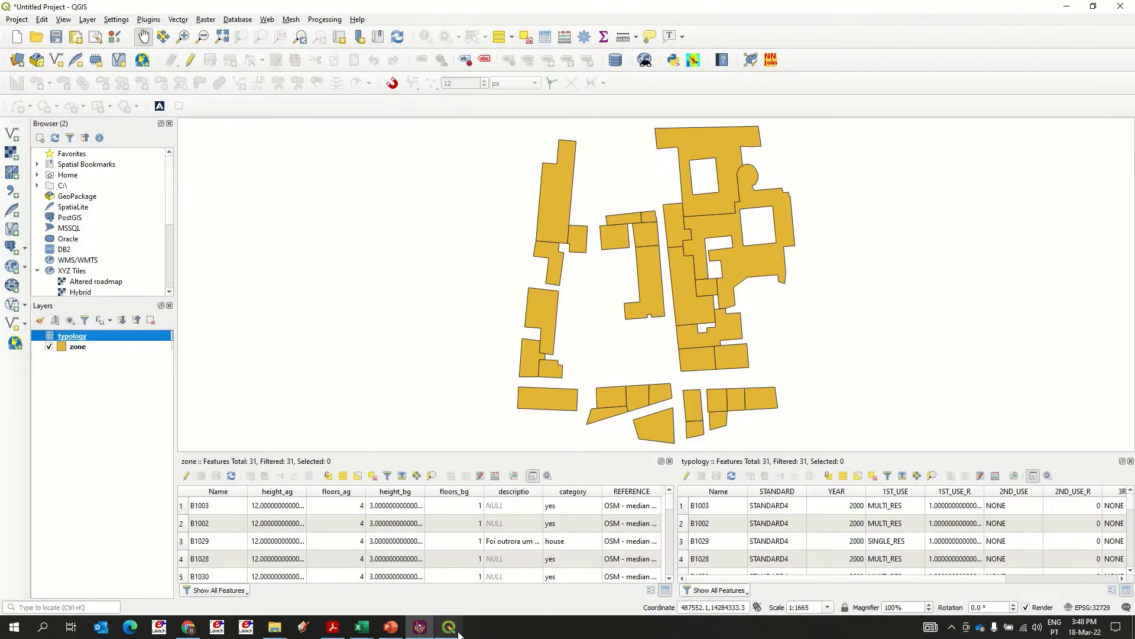
Remove the typology and zone layers from the QGIS project
right_click(119, 336)
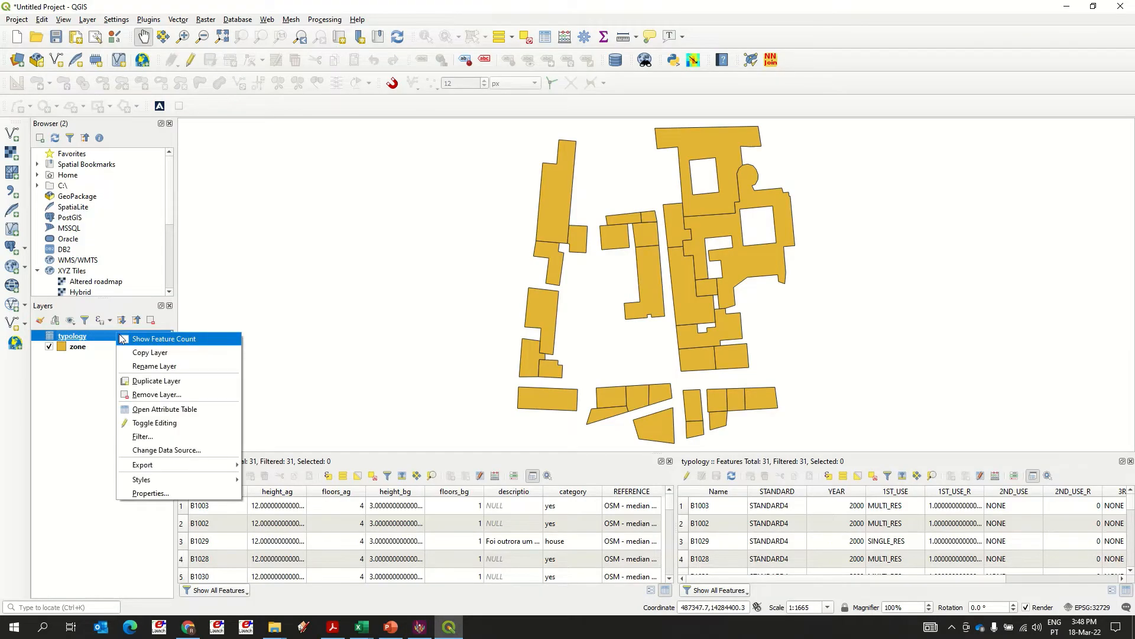
click(158, 395)
click(549, 327)
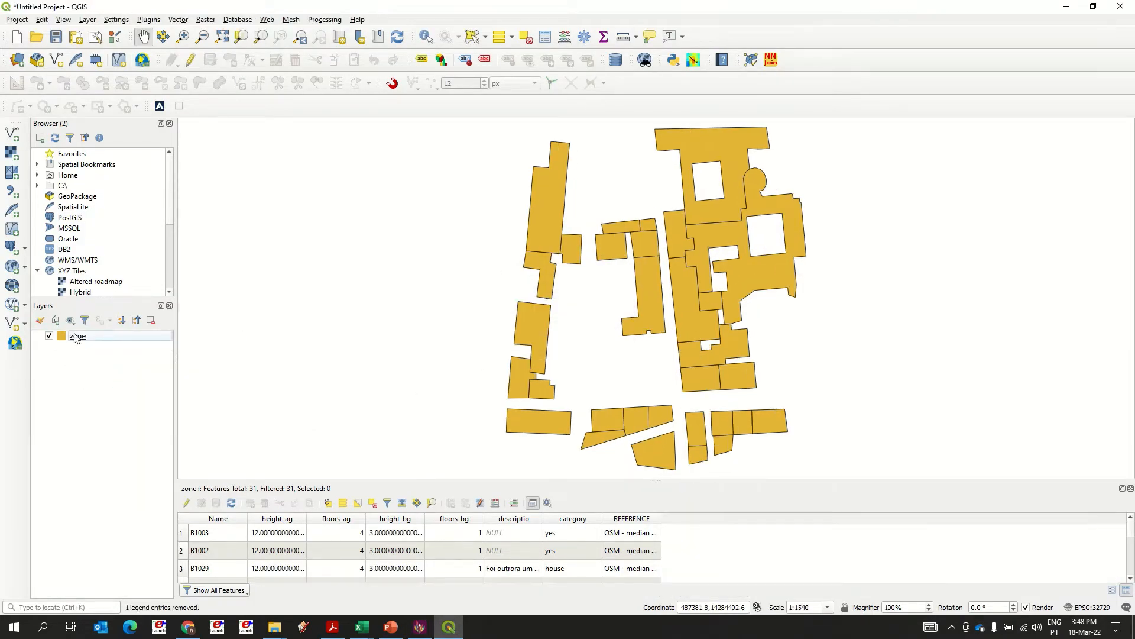
click(93, 336)
right_click(94, 336)
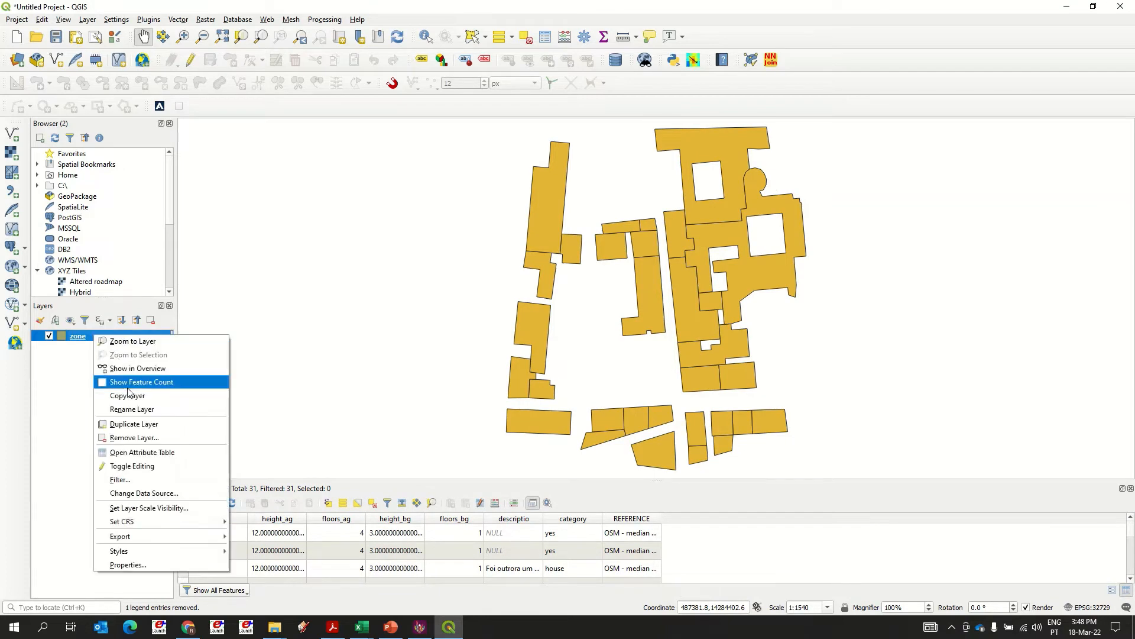
click(136, 437)
click(549, 327)
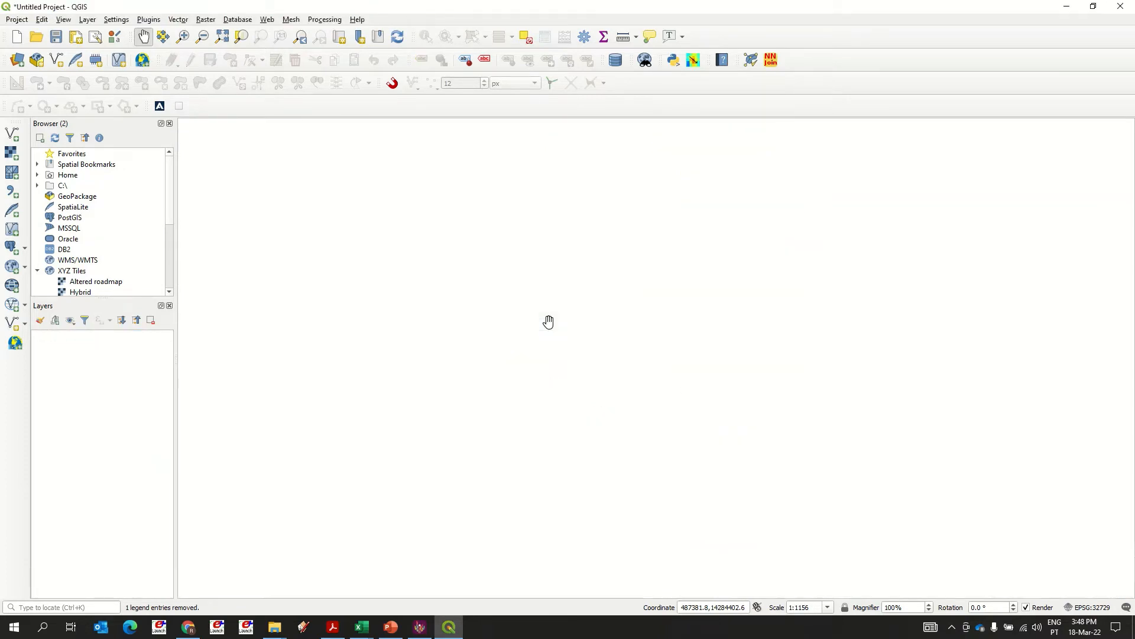
Switch to City Energy Analyst, view the typology inputs, and open the Archetypes Mapper tool
key(alt+Tab)
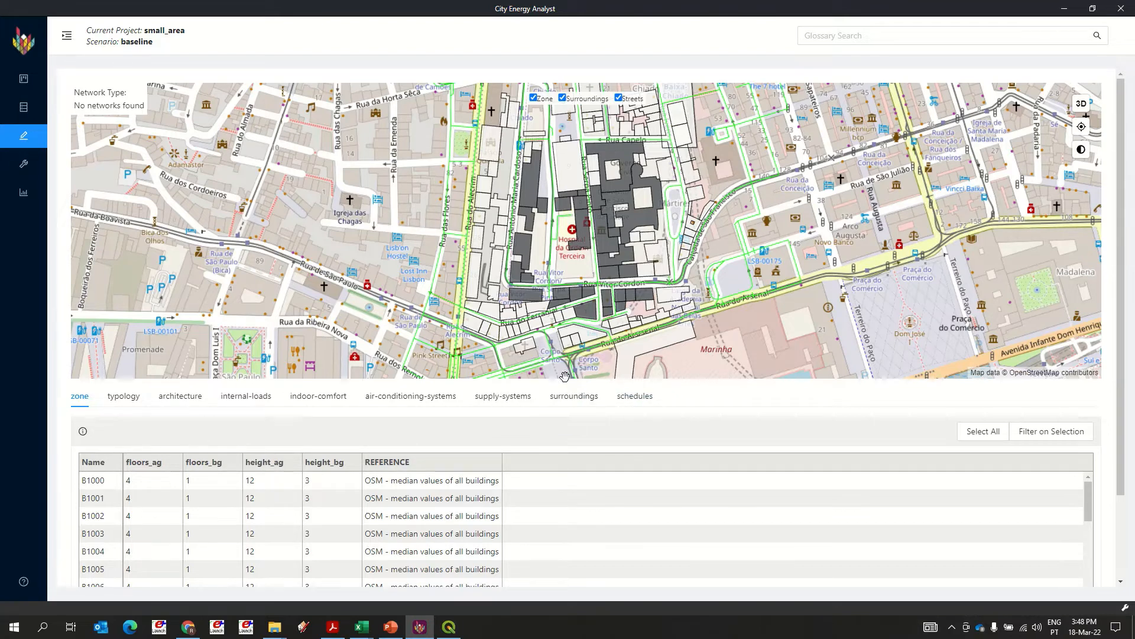
click(125, 400)
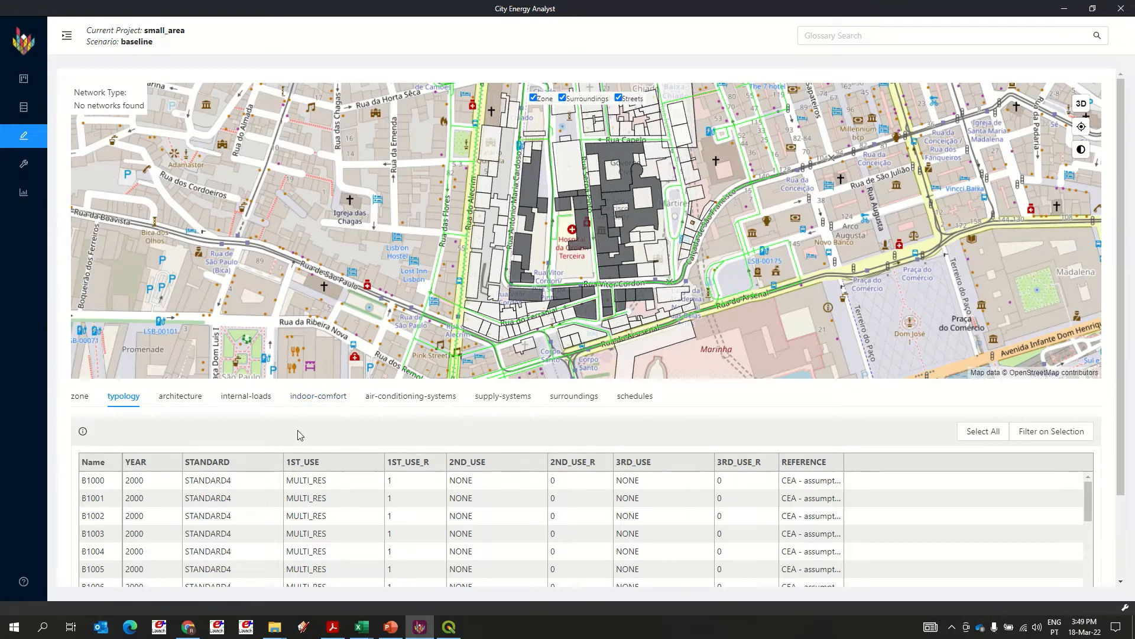
mouse_move(34, 171)
mouse_move(86, 169)
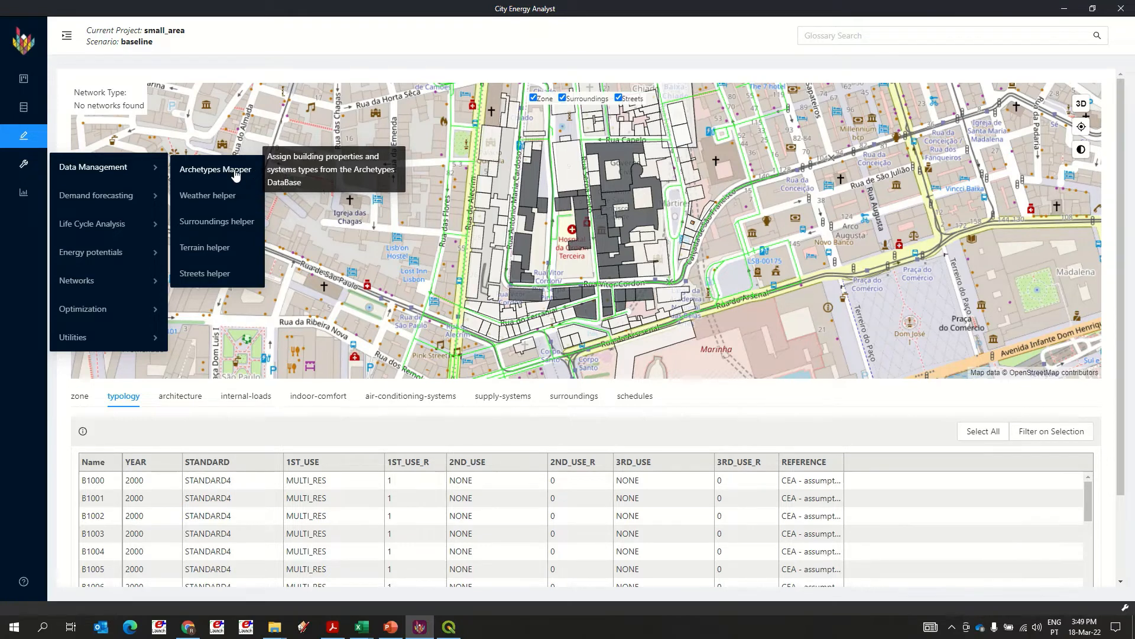
click(236, 172)
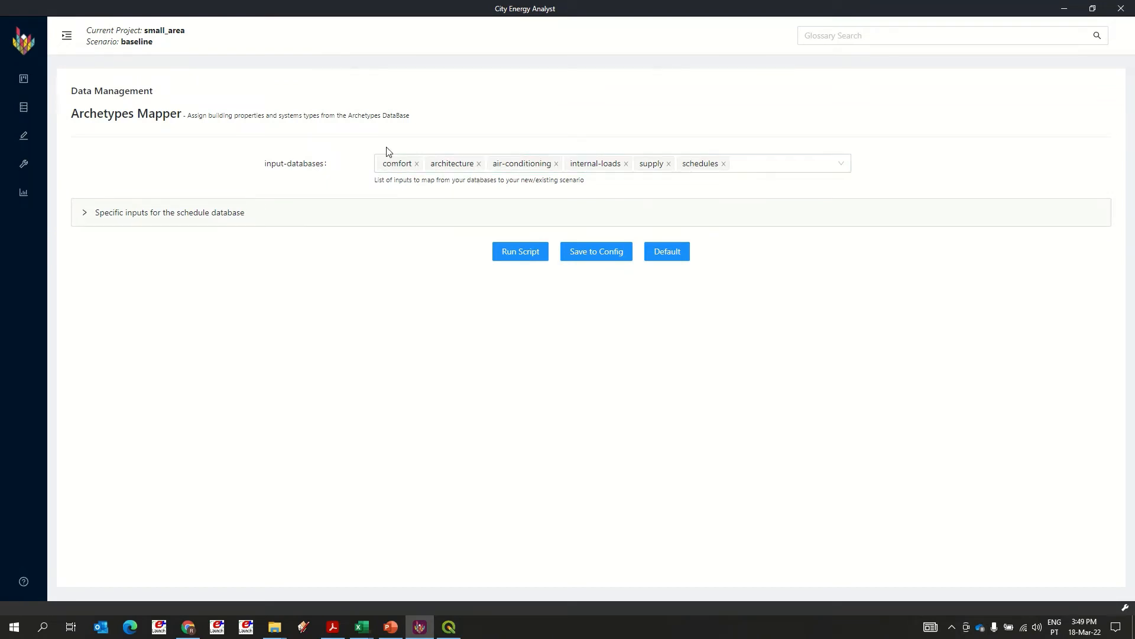
Check the Archetypes Mapper's input databases and schedule buildings, and run its script with all six databases selected
click(844, 164)
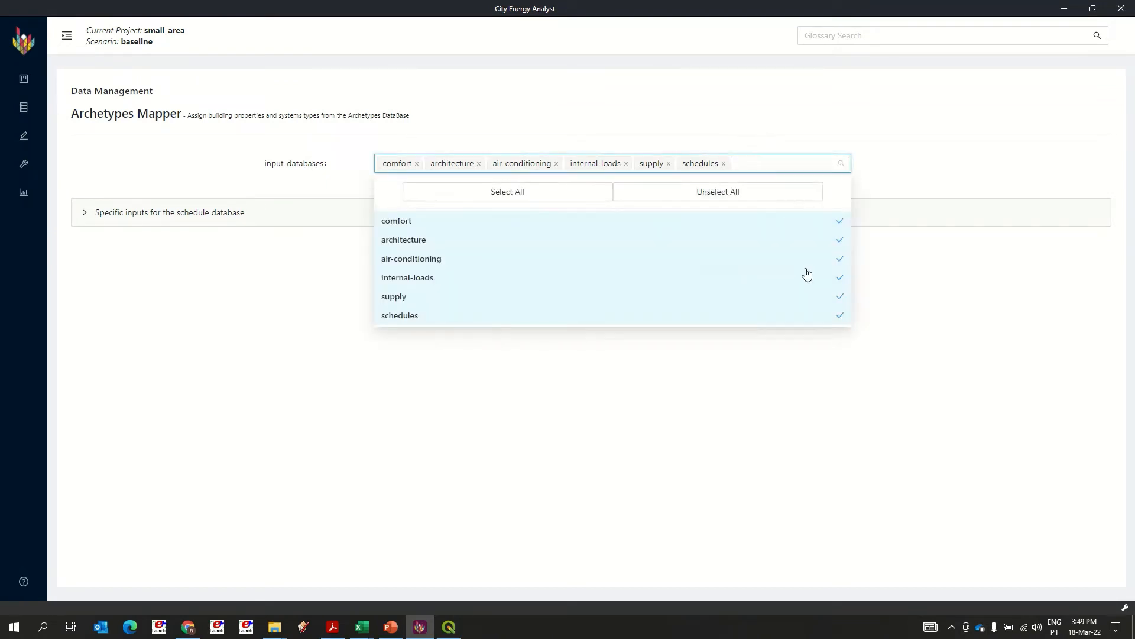
click(243, 163)
click(185, 217)
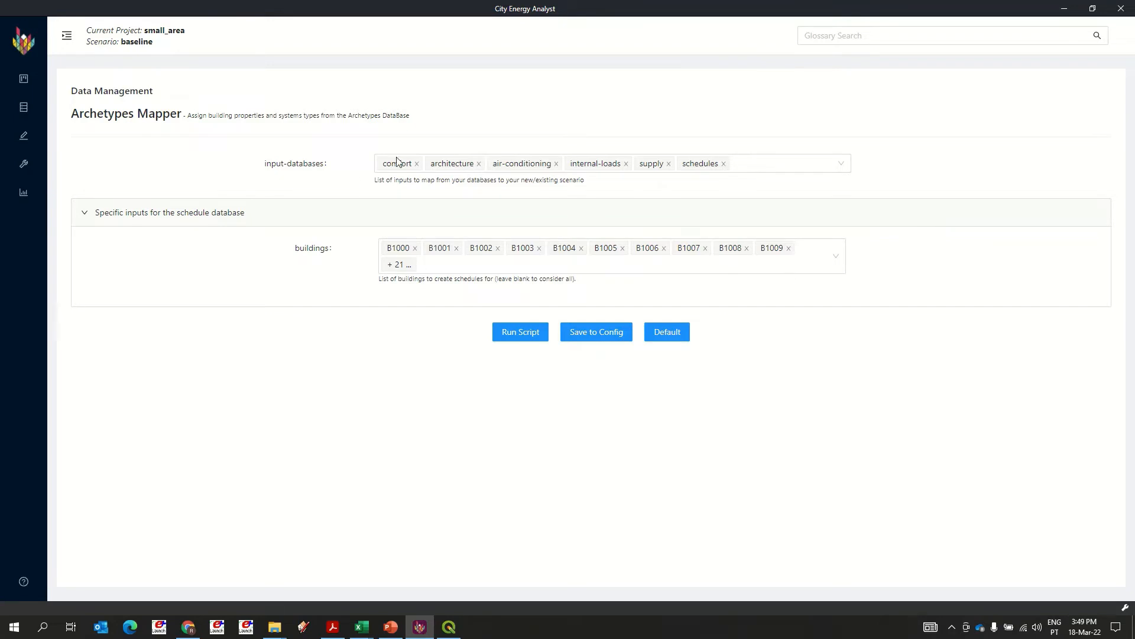
click(207, 212)
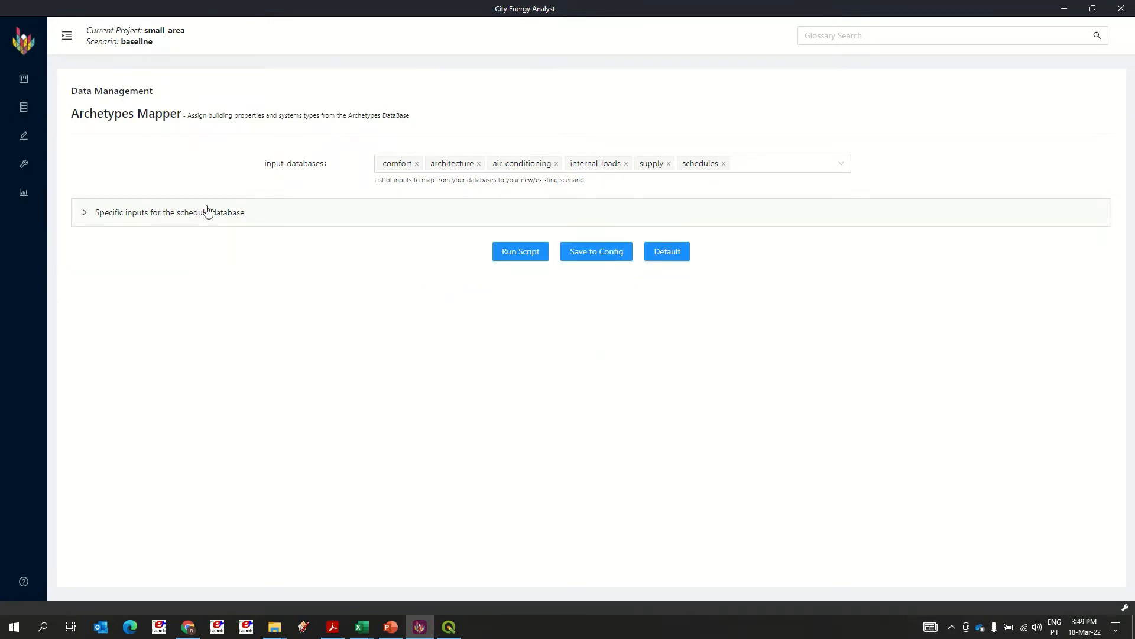
click(521, 260)
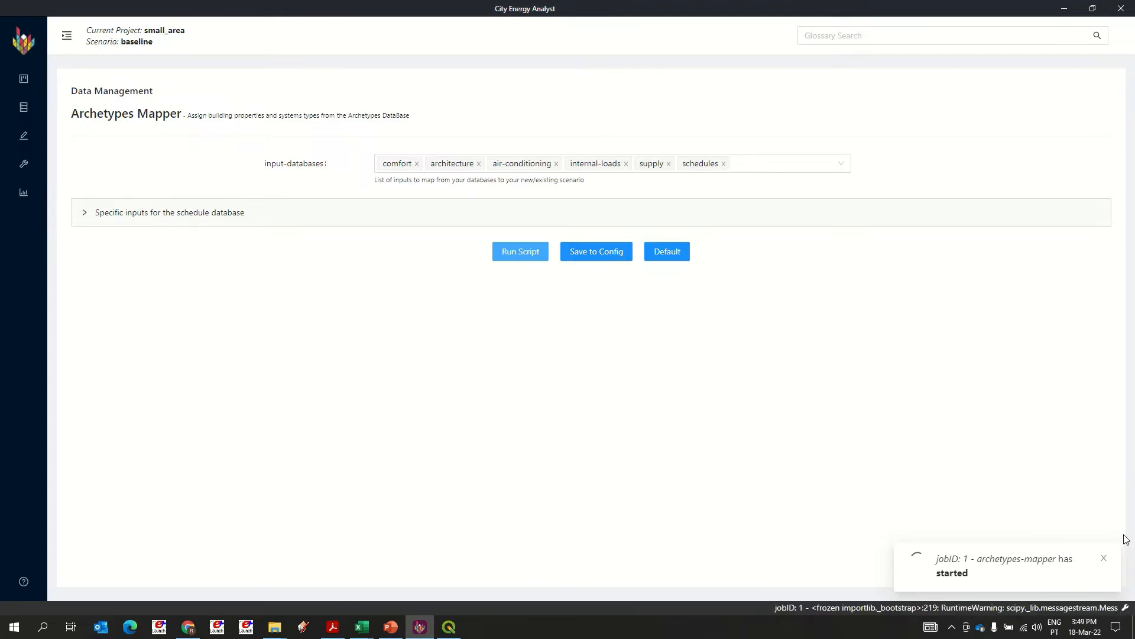
Read the detailed job output of the archetypes-mapper run and close the job views
click(1052, 566)
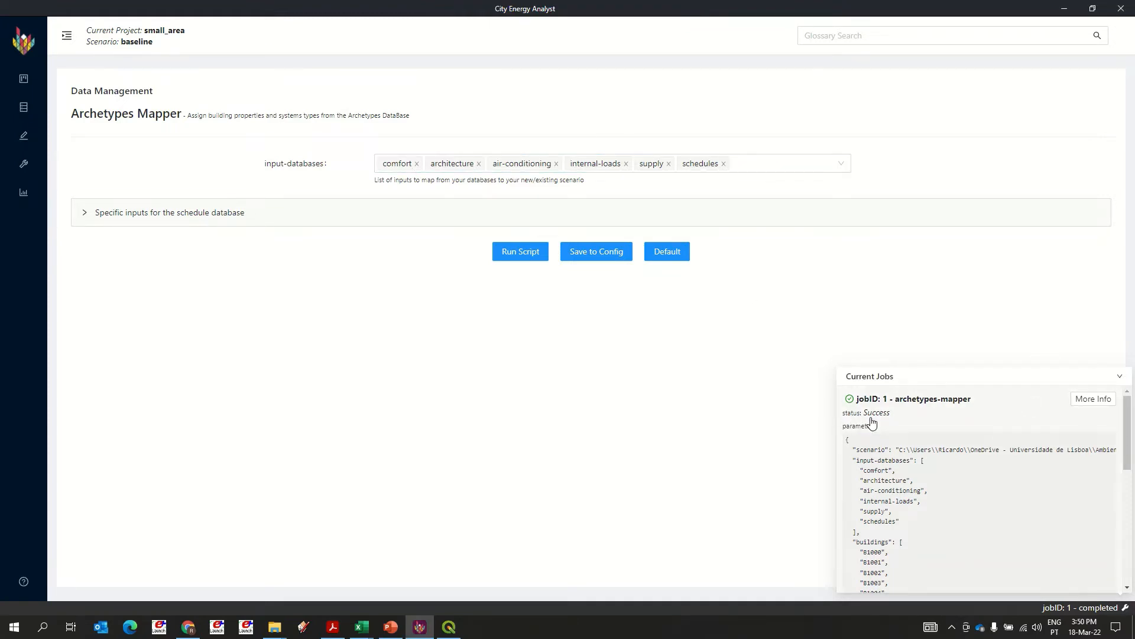
click(1092, 399)
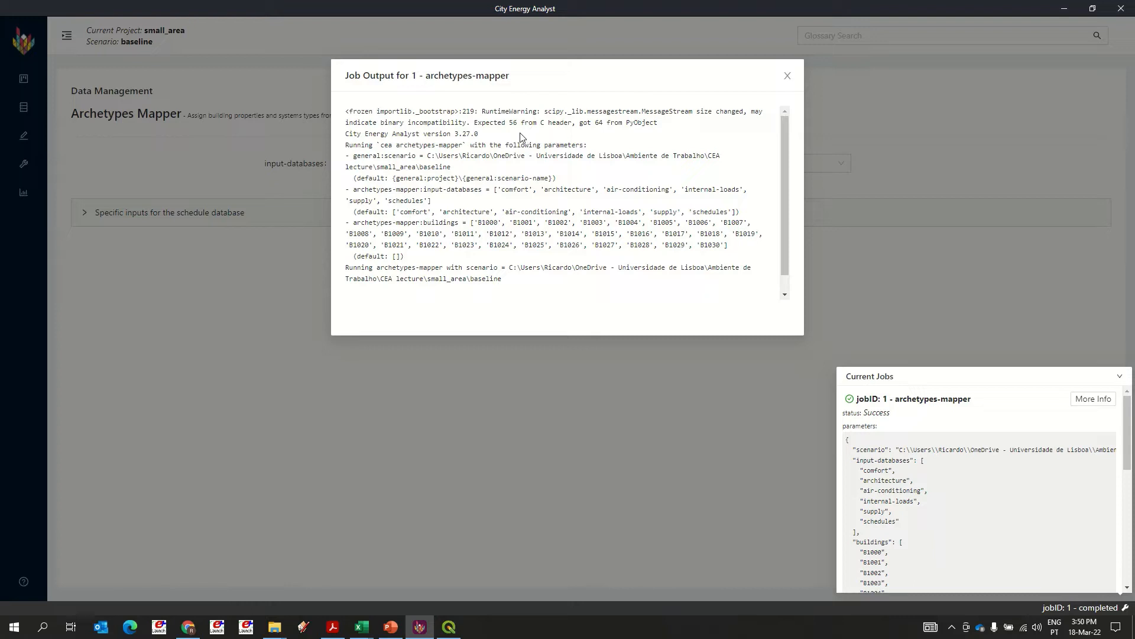
drag(785, 133, 793, 176)
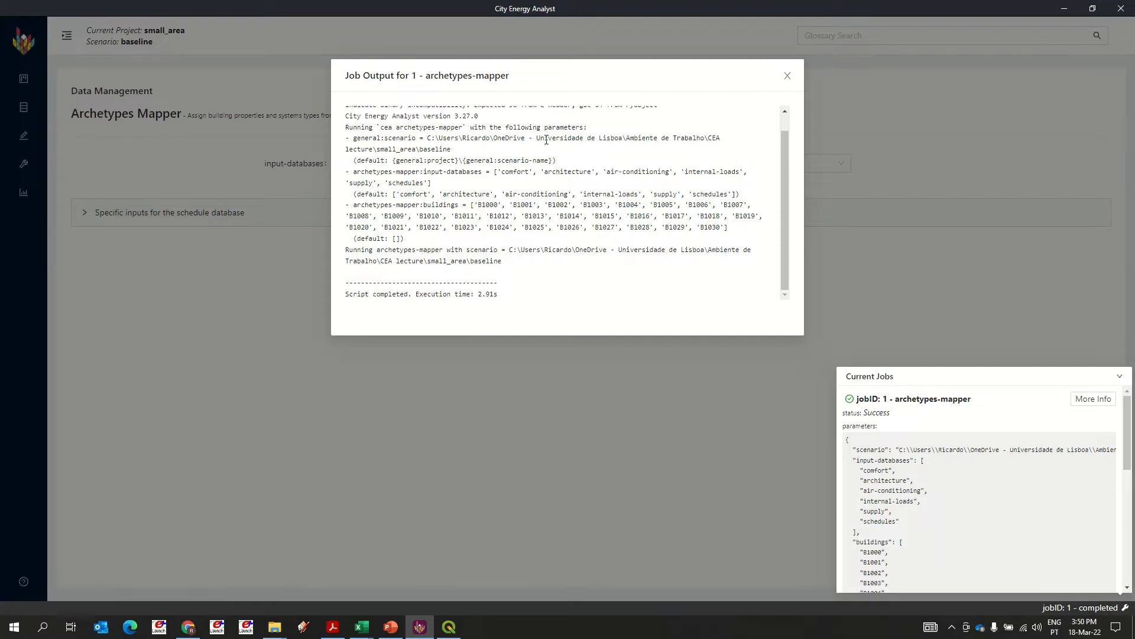
click(787, 75)
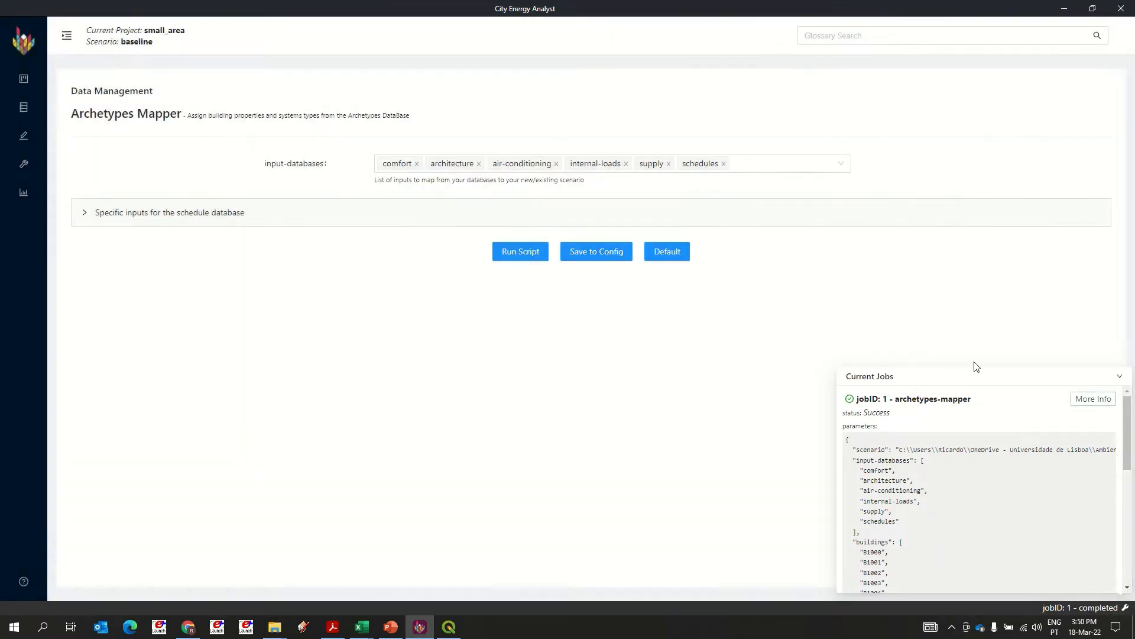
click(1119, 378)
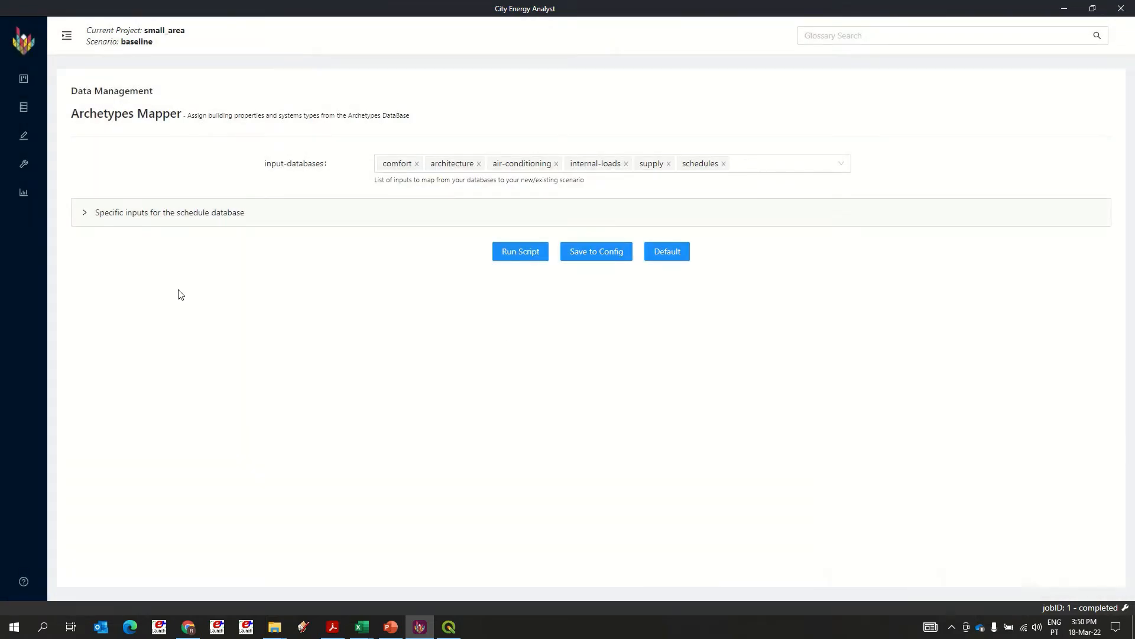
Review the mapped architecture, internal-loads, indoor-comfort, air-conditioning-systems, supply-systems and surroundings tables in the Input Editor
click(24, 136)
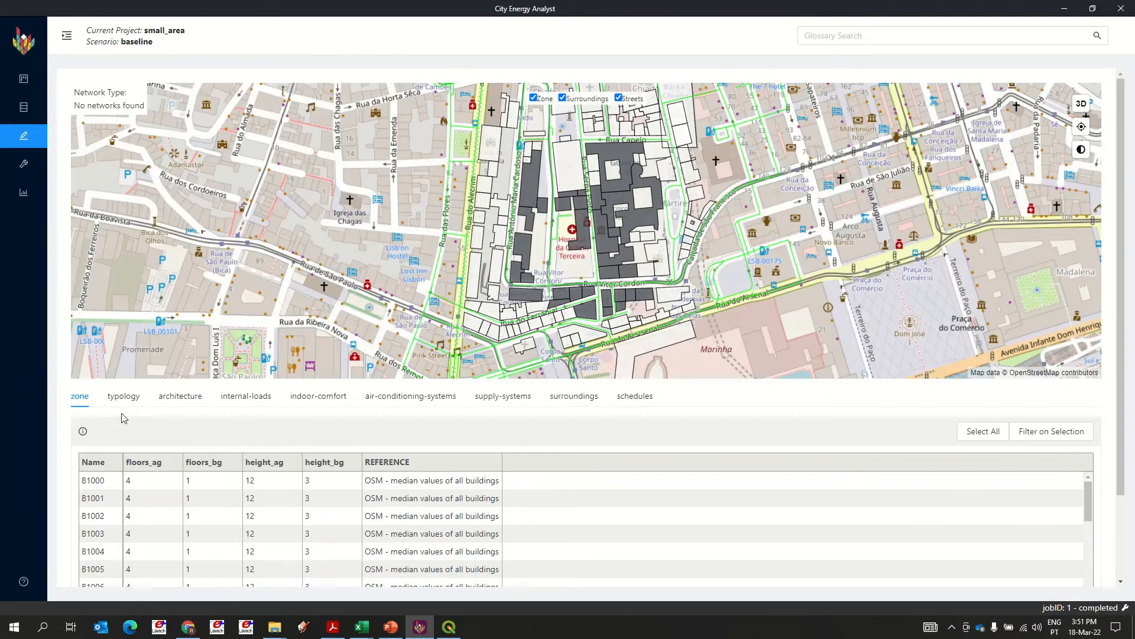
click(184, 399)
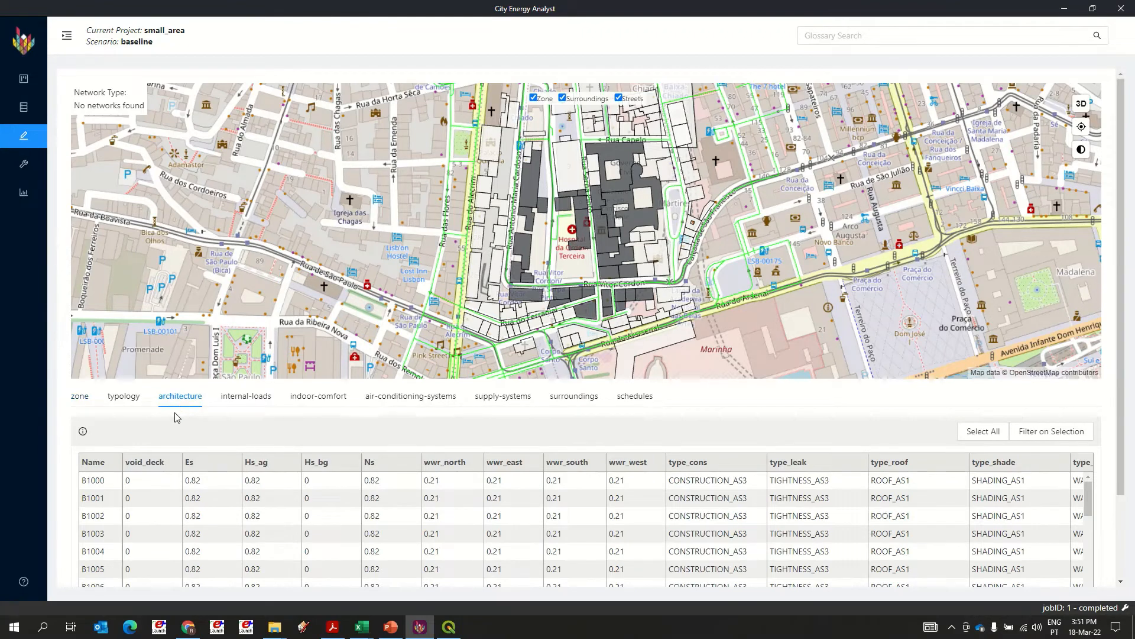
click(243, 399)
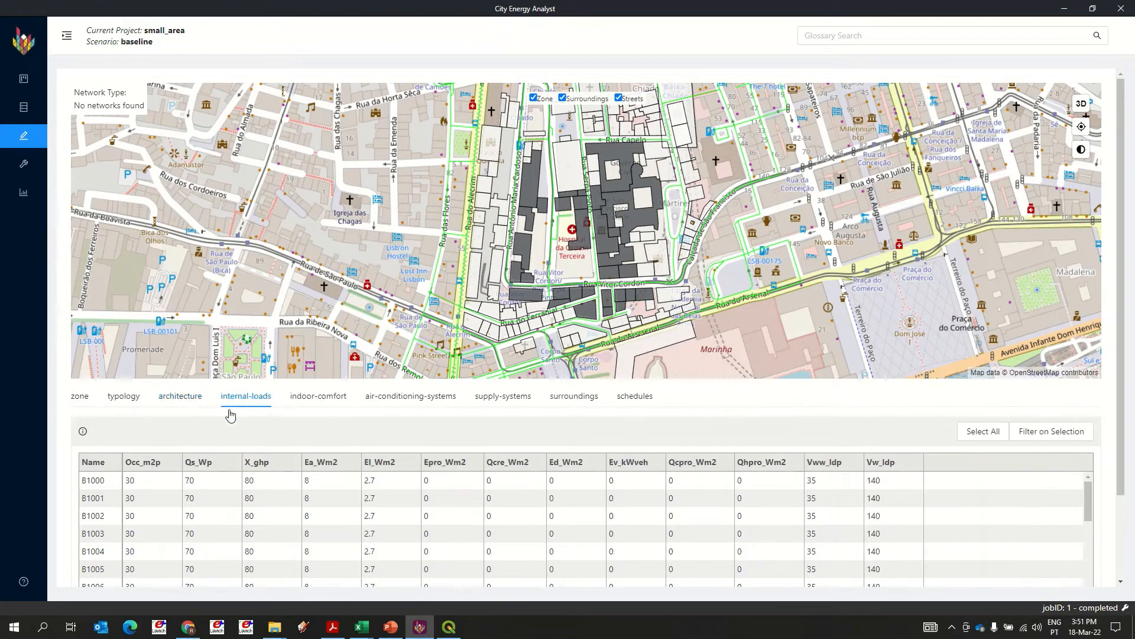
click(340, 402)
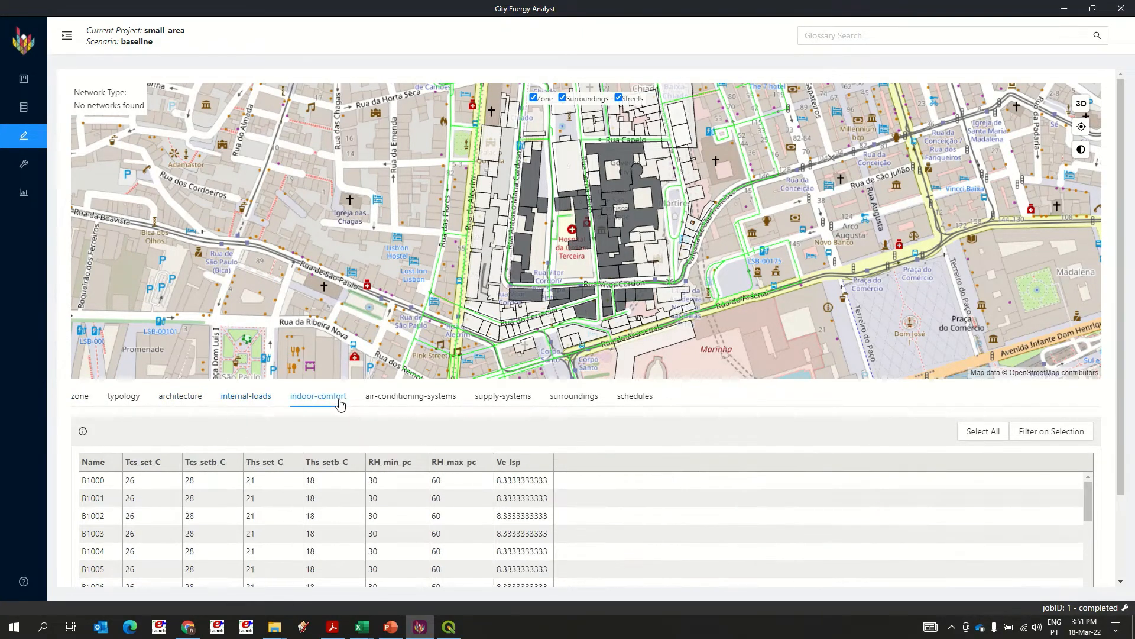
click(379, 401)
click(489, 402)
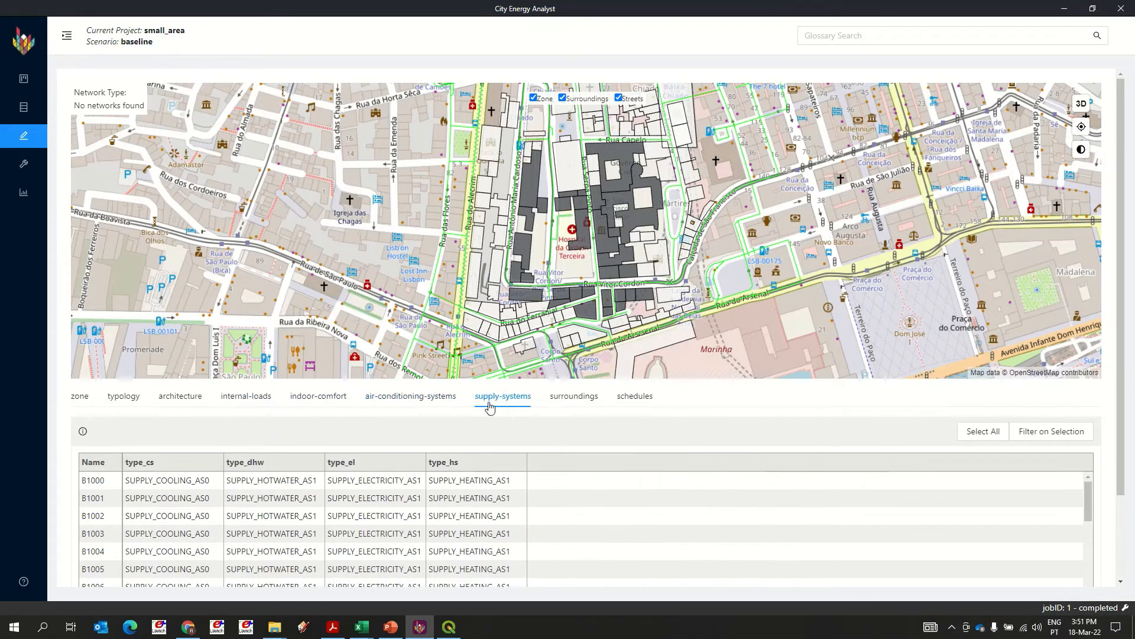
click(571, 400)
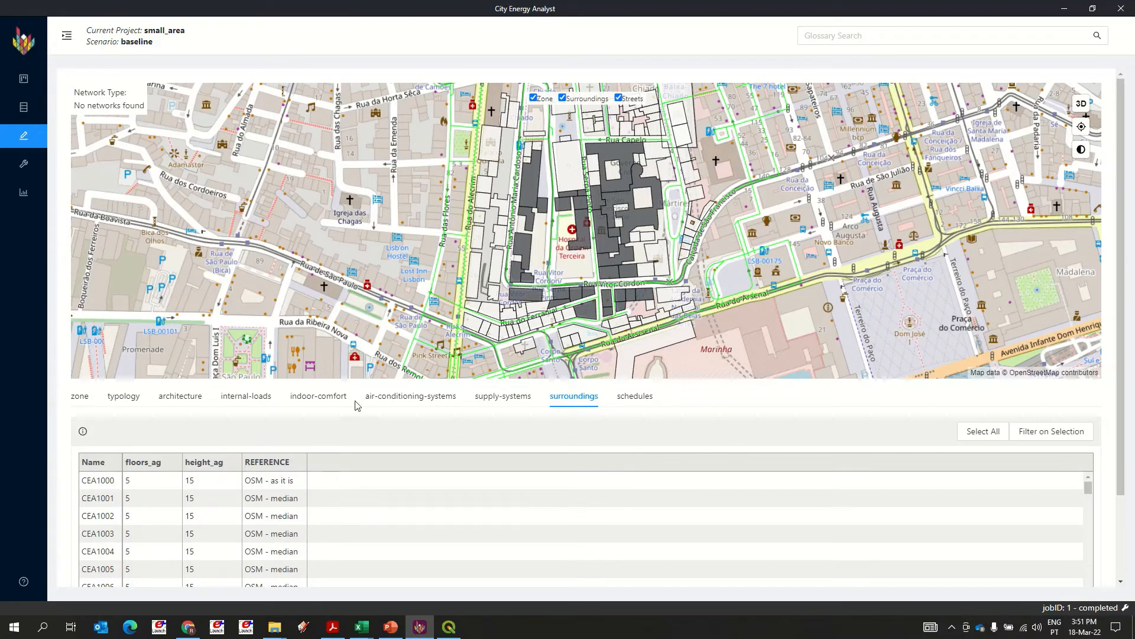
Open the Weather helper and start browsing for a custom weather file
mouse_move(33, 170)
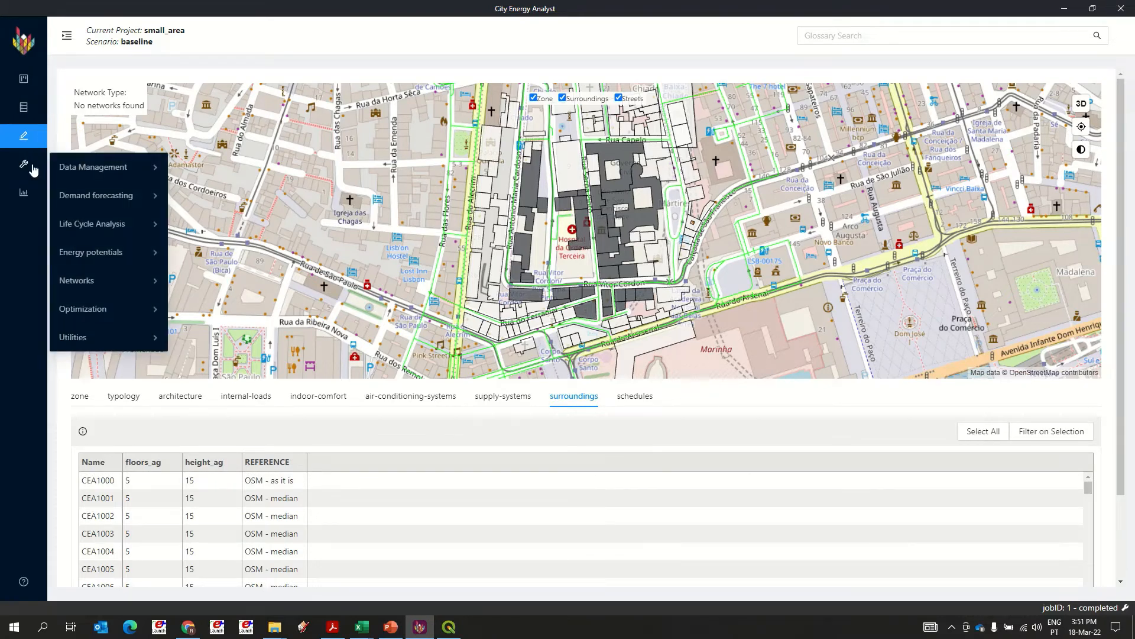
mouse_move(81, 169)
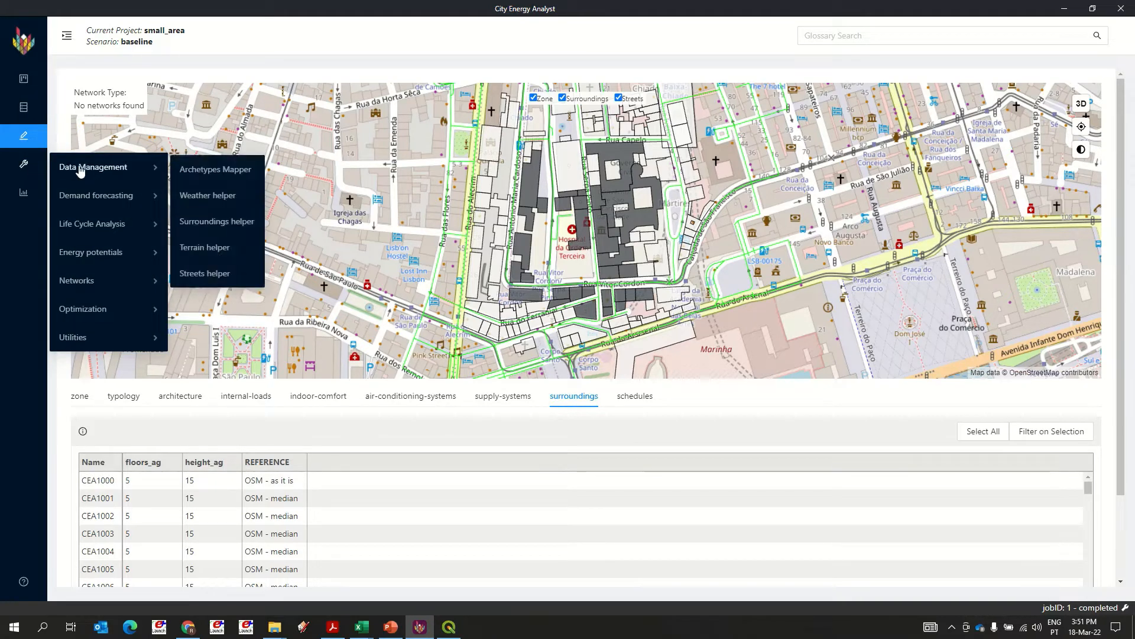
mouse_move(102, 199)
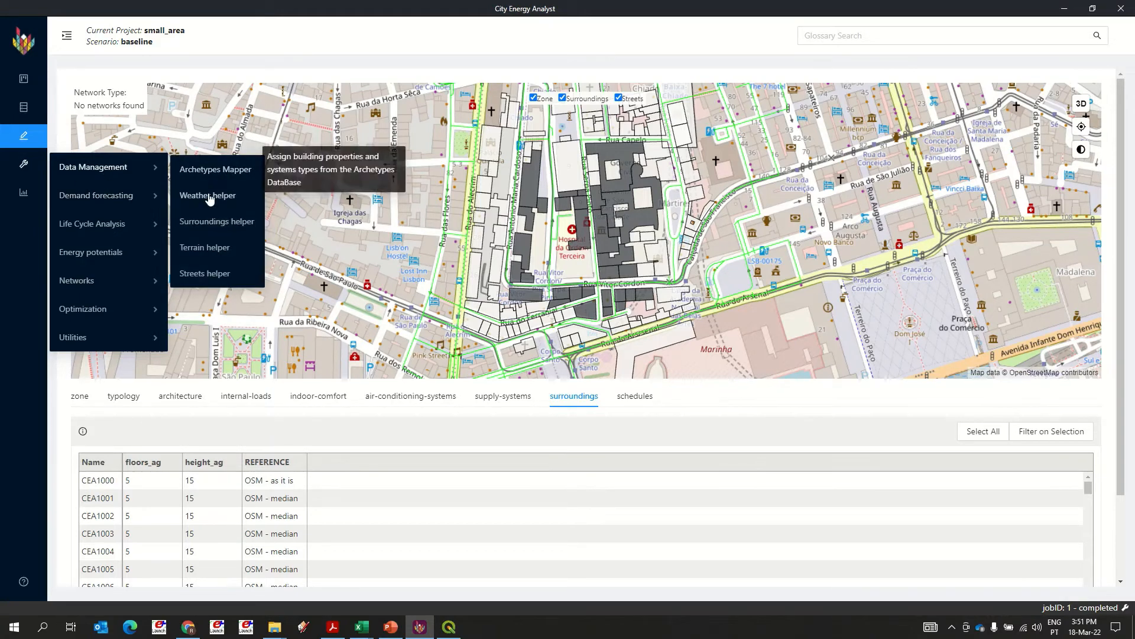
click(210, 199)
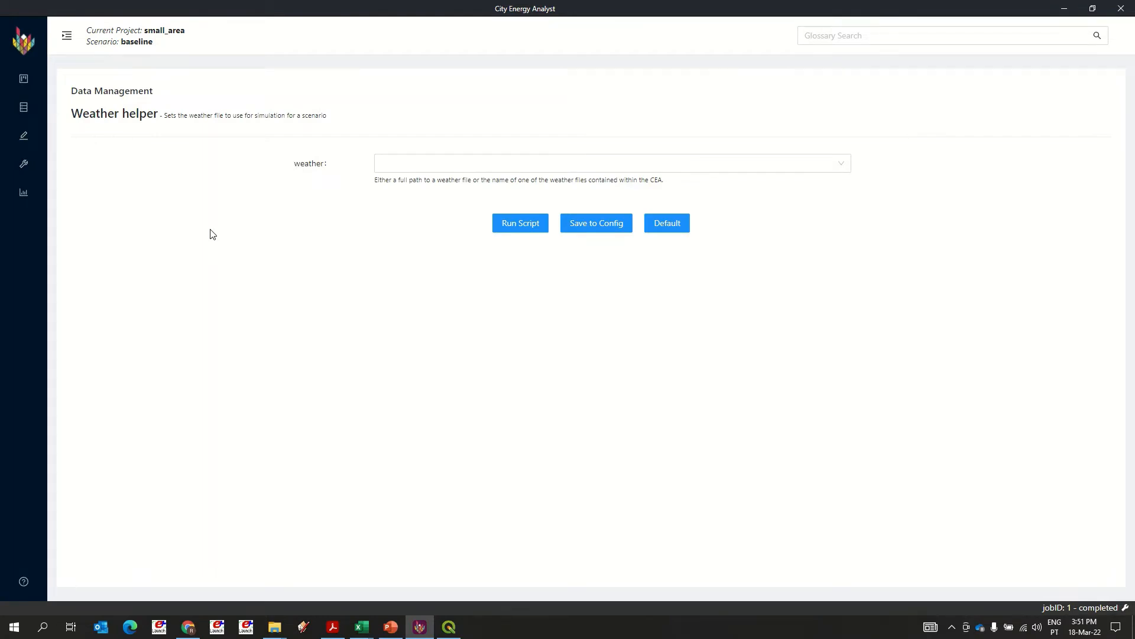
click(453, 166)
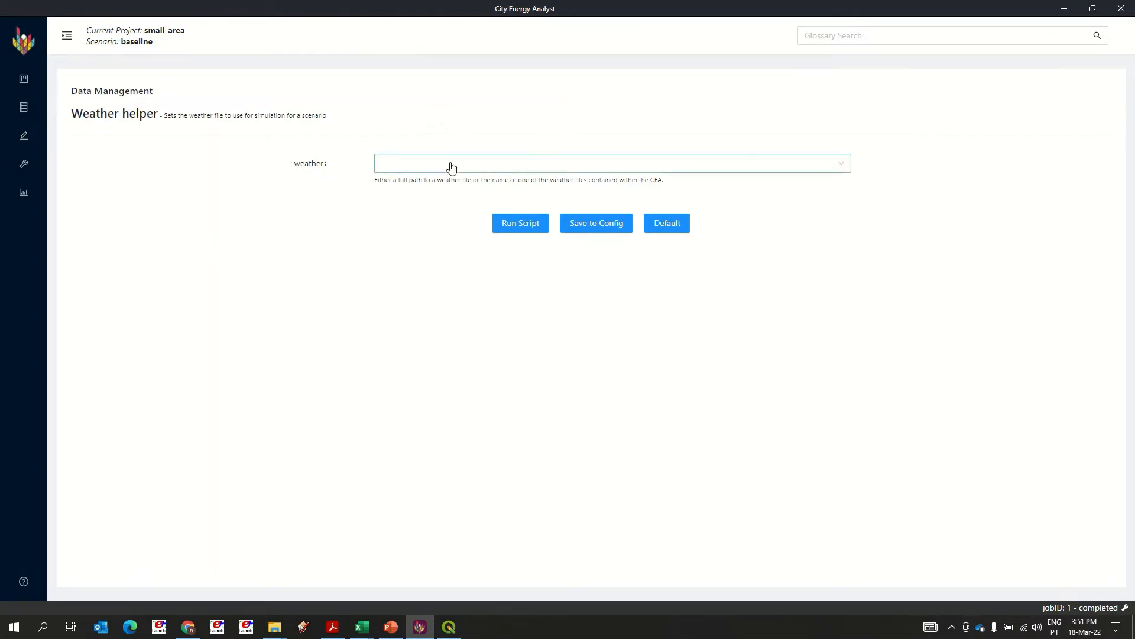
click(852, 209)
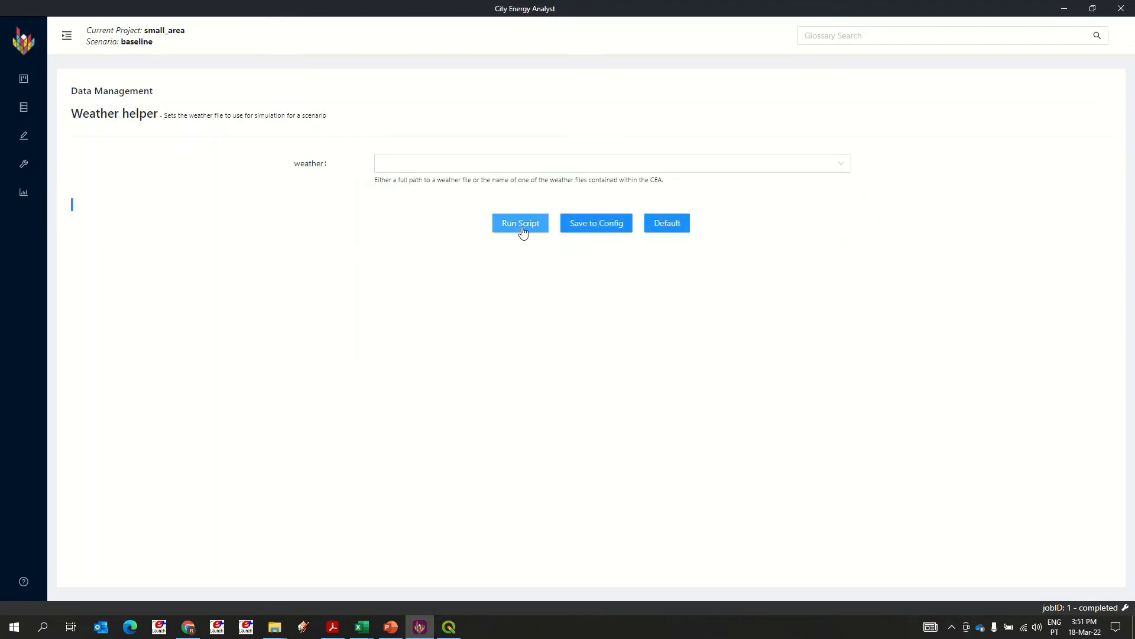
click(839, 171)
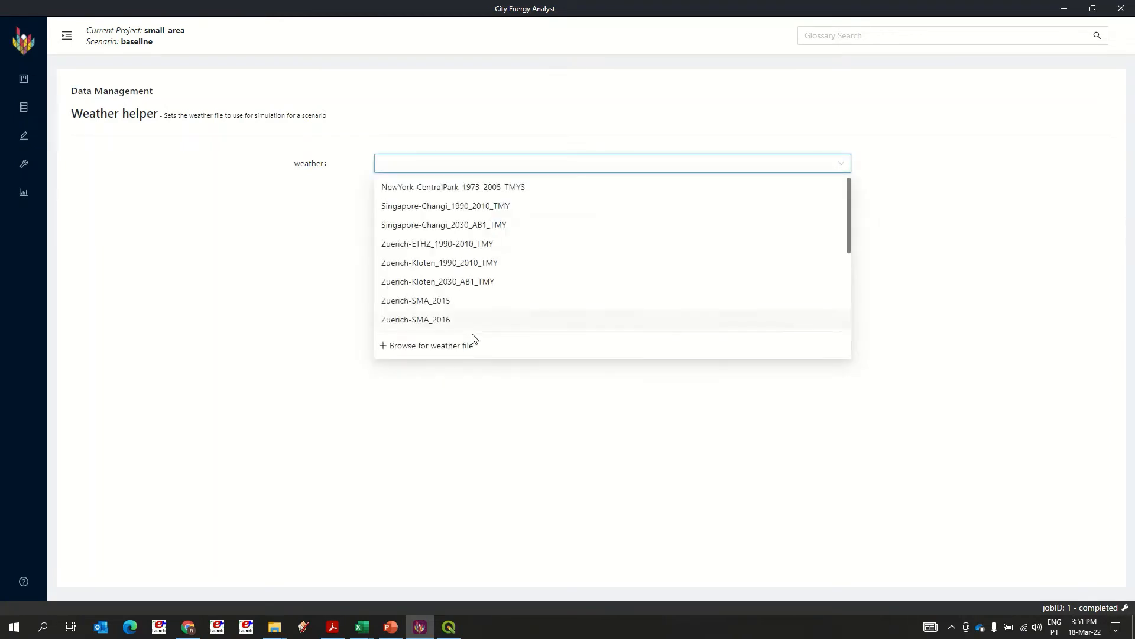
click(452, 346)
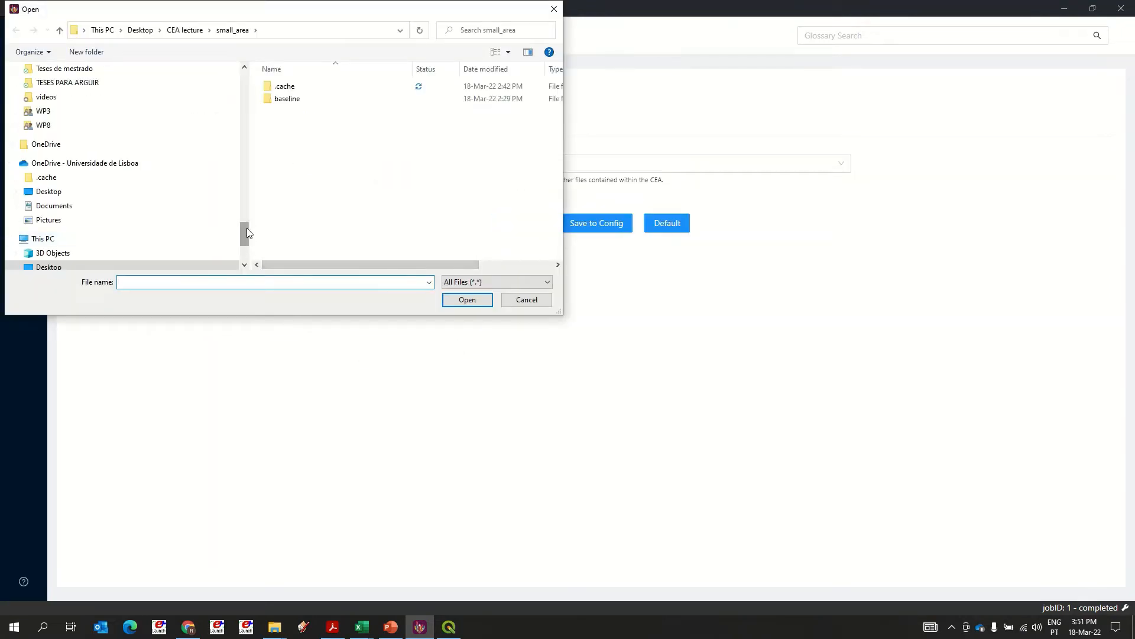
Select the weather file PRT_Lisboa.085360_INETI.epw in the Dropbox folder
drag(246, 232, 247, 80)
scroll(140, 88, down, 3)
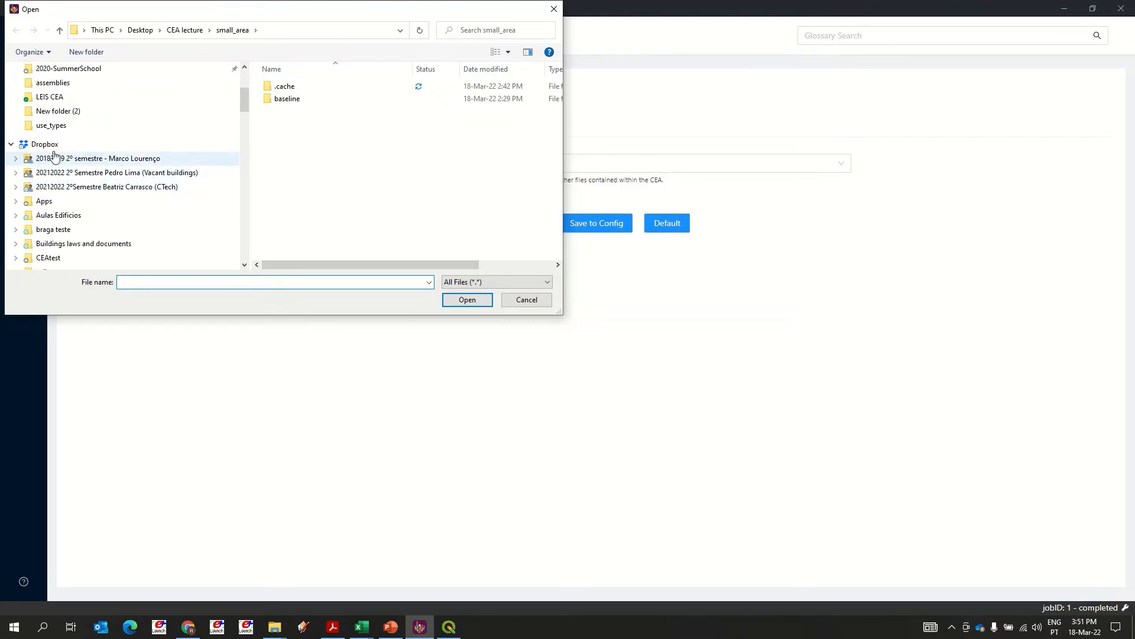
click(46, 144)
scroll(324, 139, down, 10)
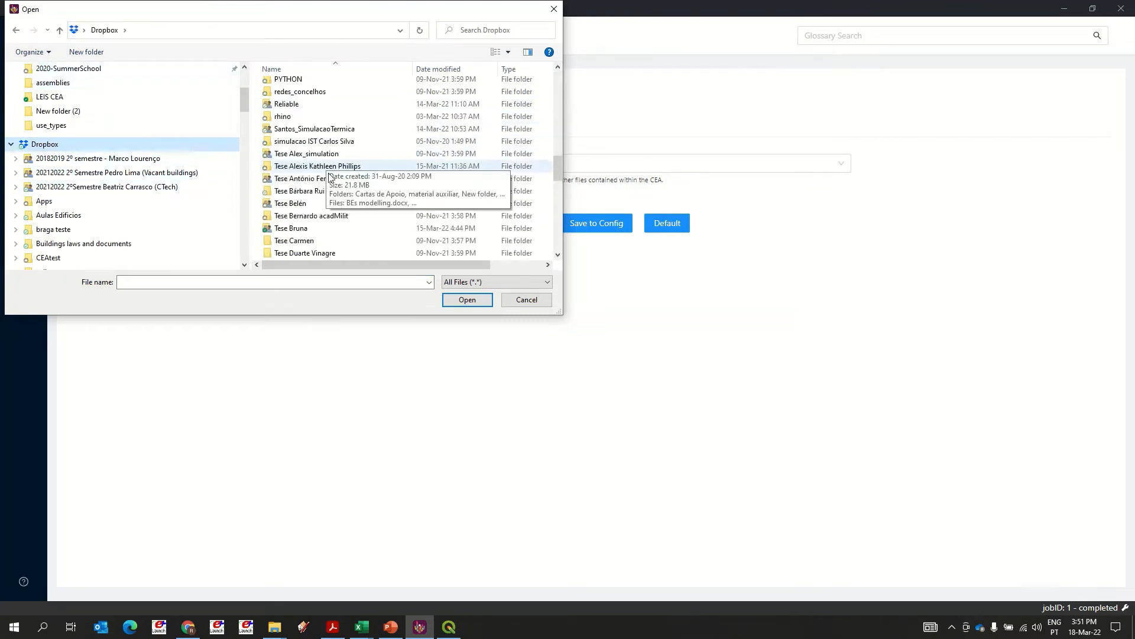
scroll(330, 177, down, 15)
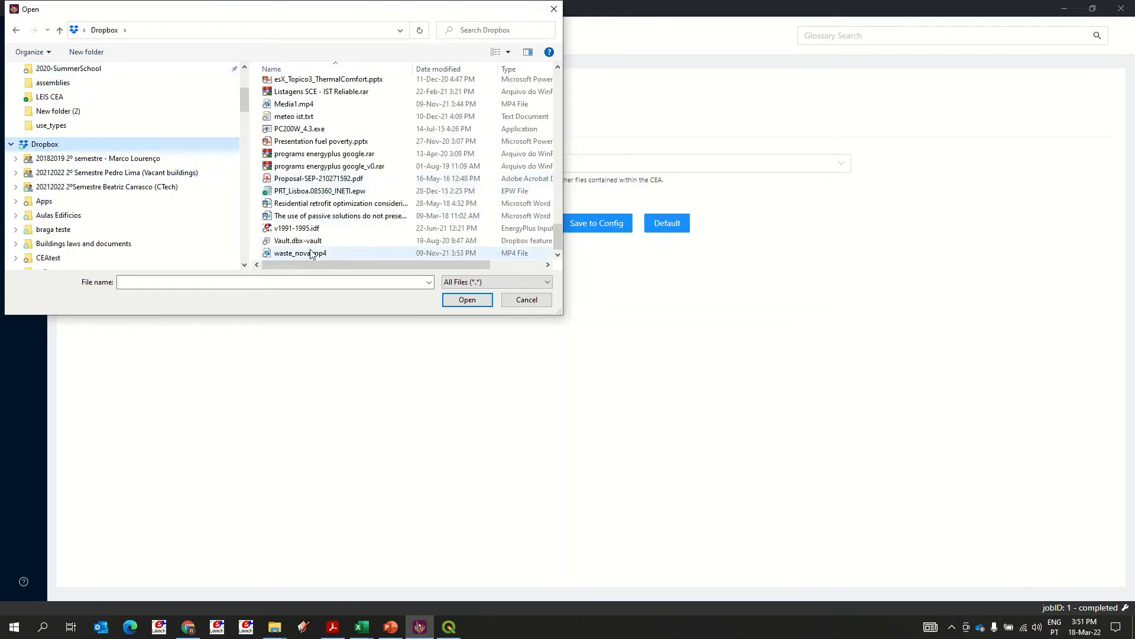
click(322, 191)
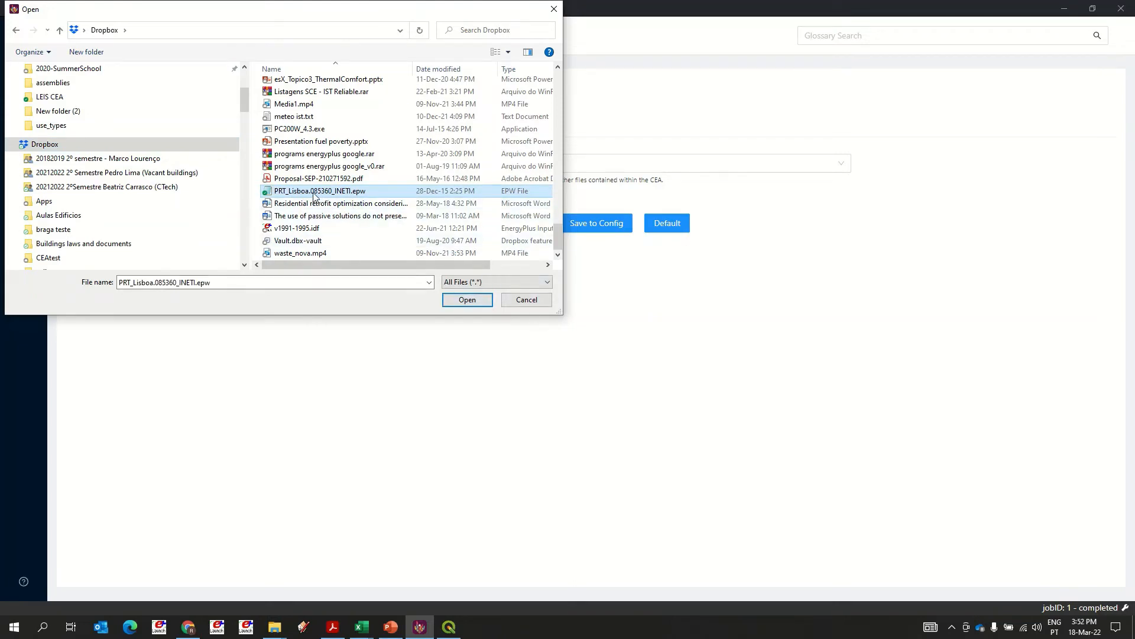
scroll(240, 95, up, 4)
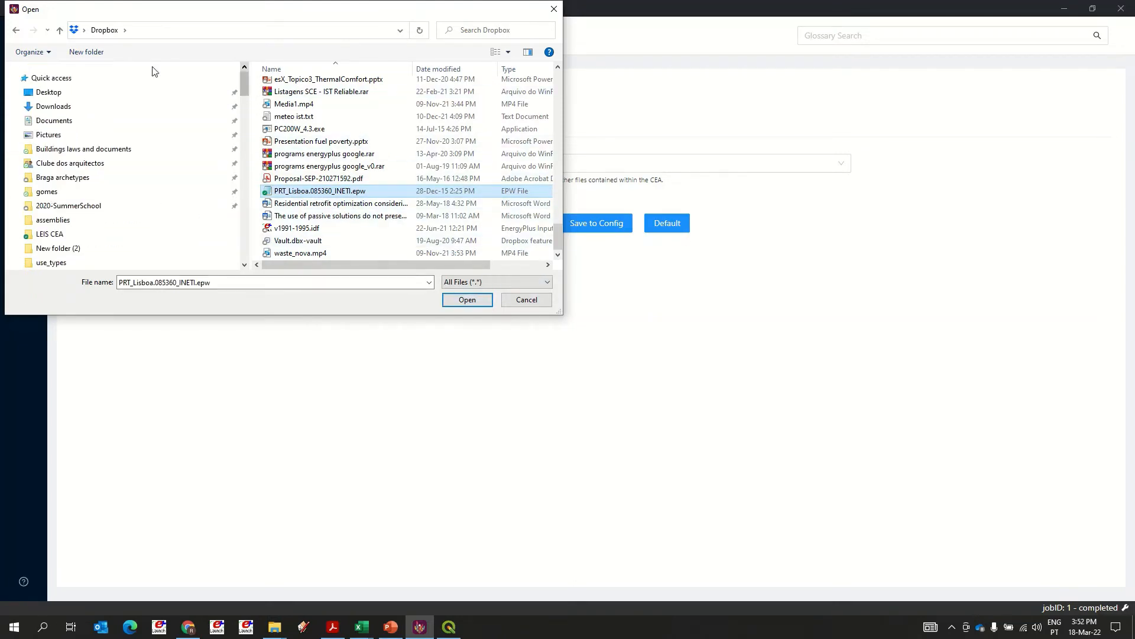
Paste PRT_Lisboa.085360_INETI.epw into the CEA lecture folder on the Desktop and load that copy as the weather file
click(127, 92)
scroll(320, 193, down, 1)
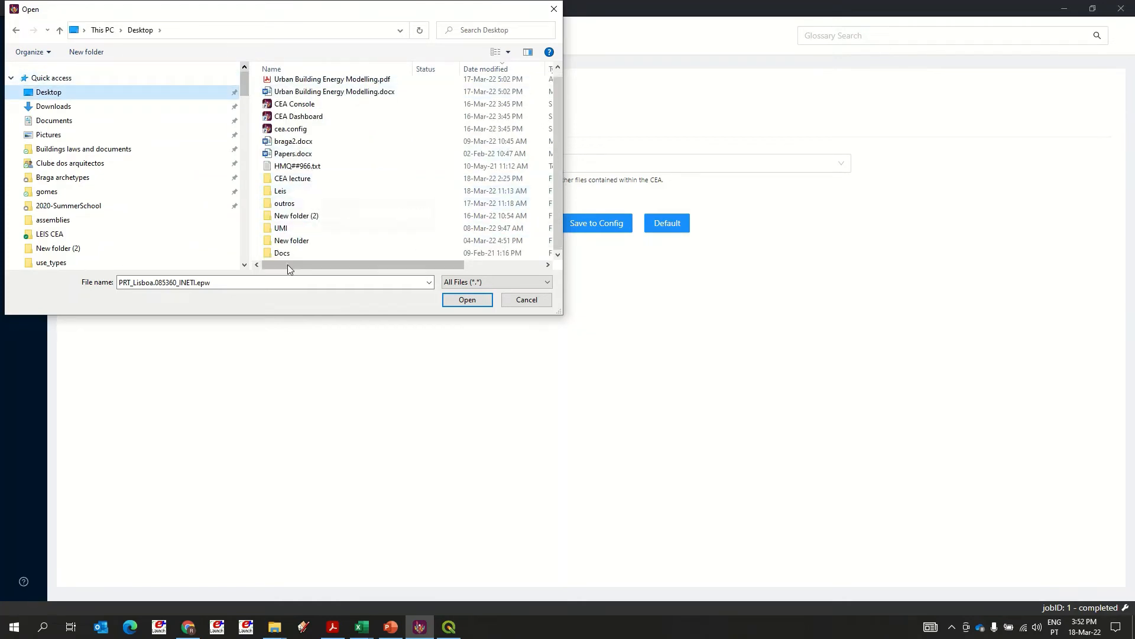
click(298, 166)
double_click(292, 178)
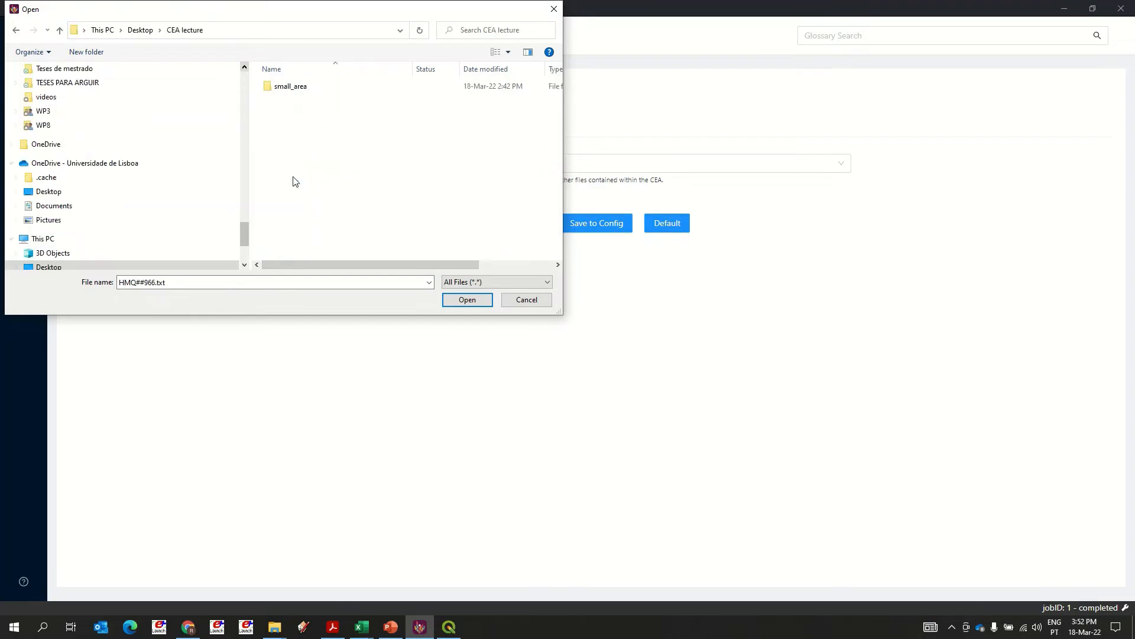
key(ctrl+v)
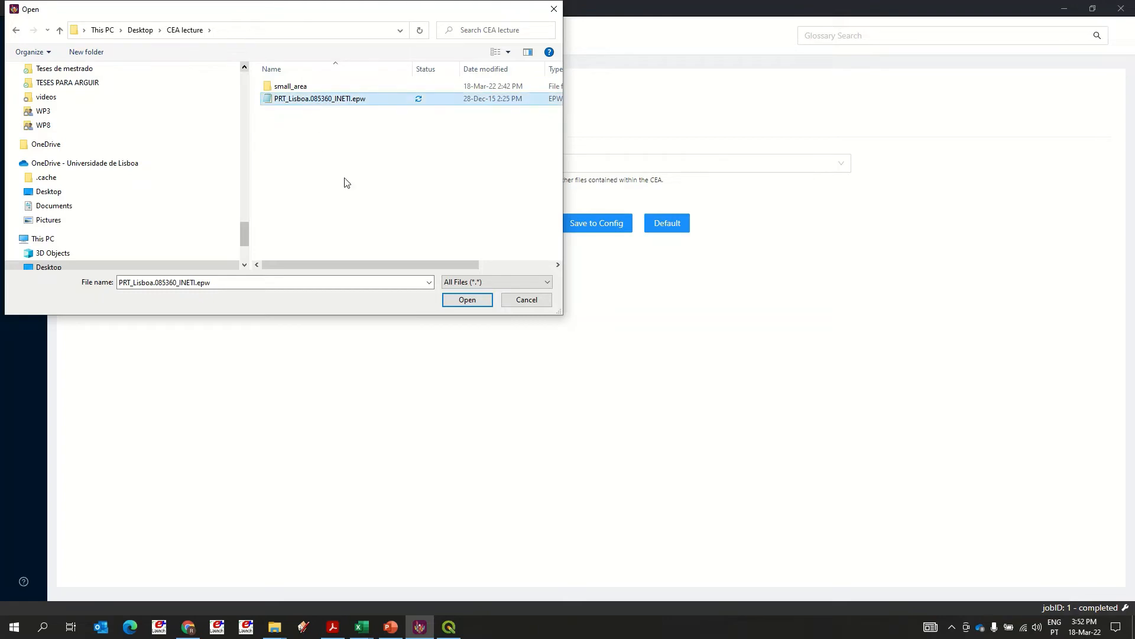
click(469, 300)
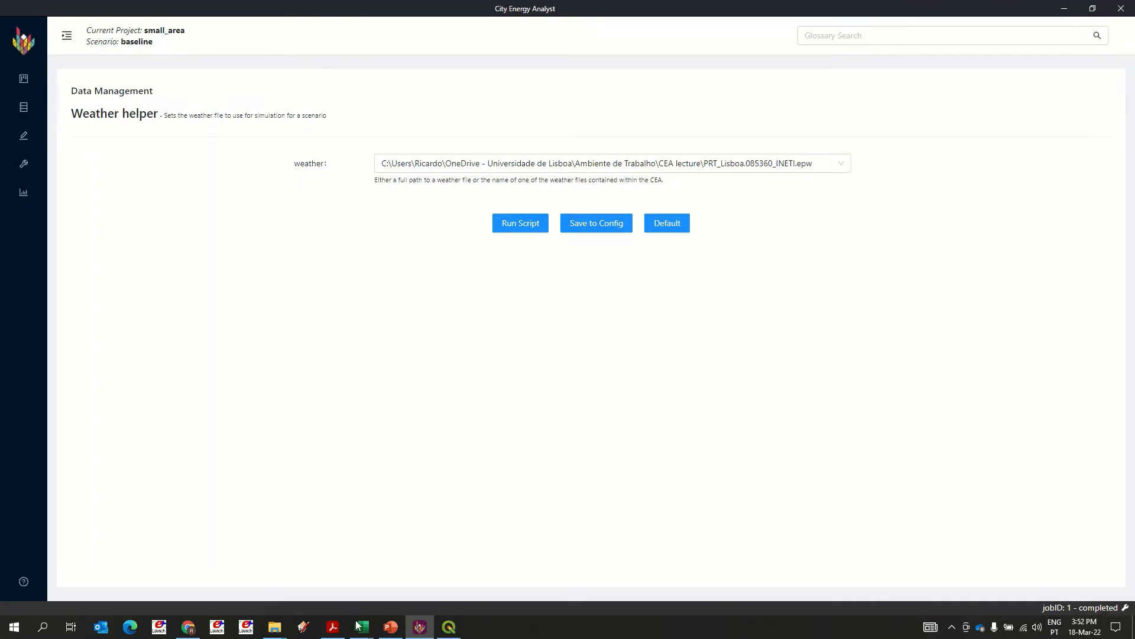
Switch to the PRT_Lisboa weather CSV in Excel and select all the hourly dates from cell A19 down
mouse_move(359, 627)
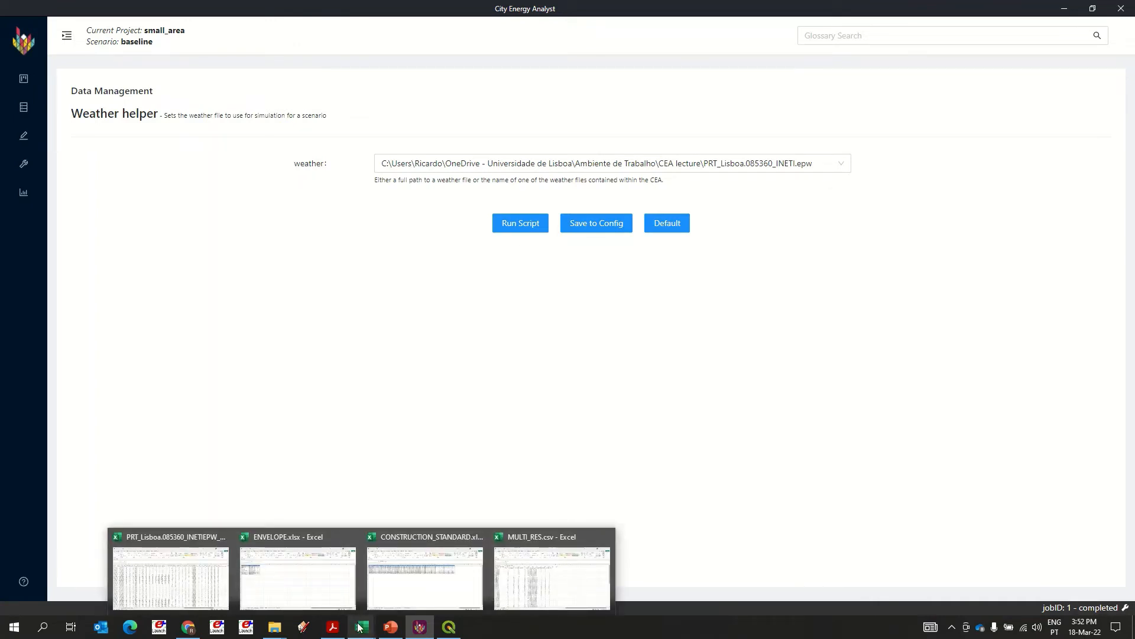
click(172, 570)
key(ctrl+z)
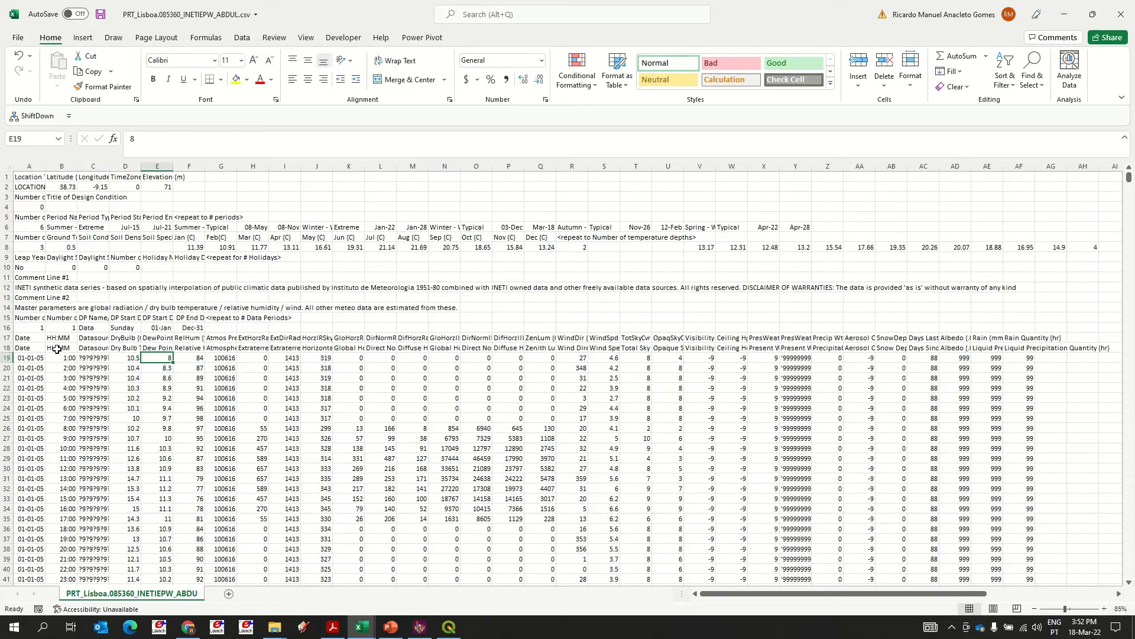
click(21, 357)
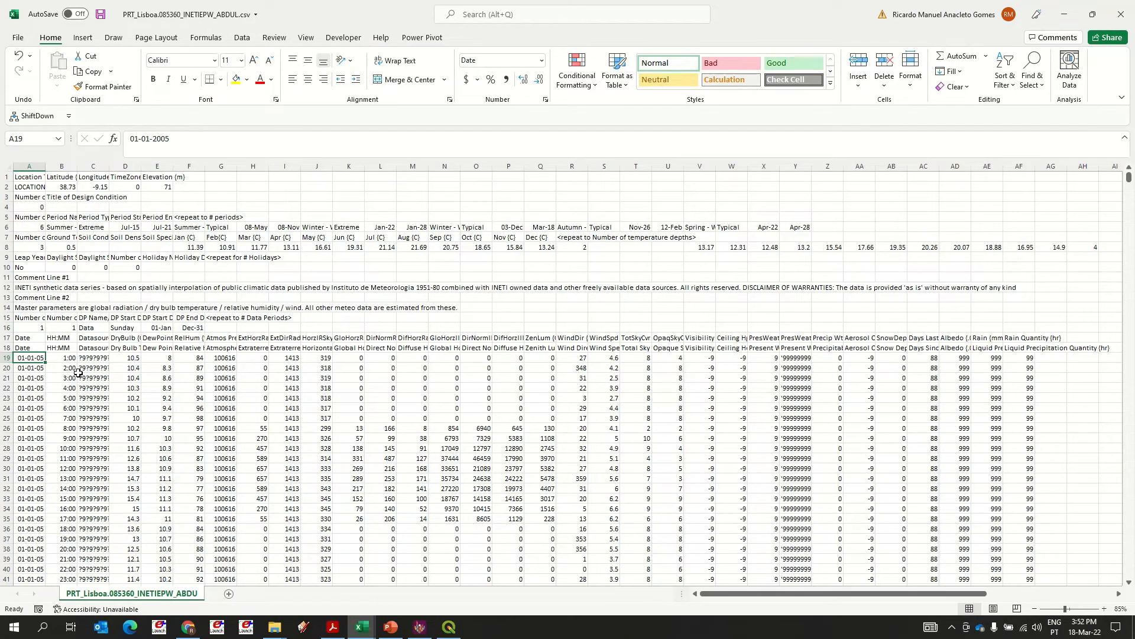
key(ctrl+shift+Down)
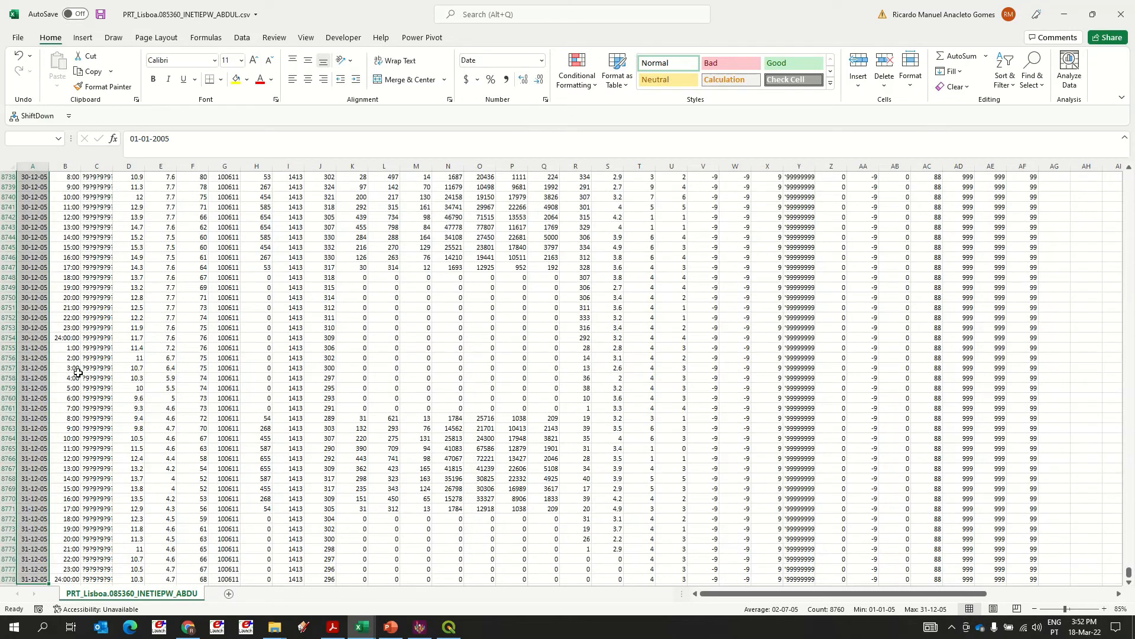
Examine the weather variable headers in row 18, from dry bulb temperature across to diffuse horizontal radiation
key(Up)
key(Right)
key(Right)
key(Right)
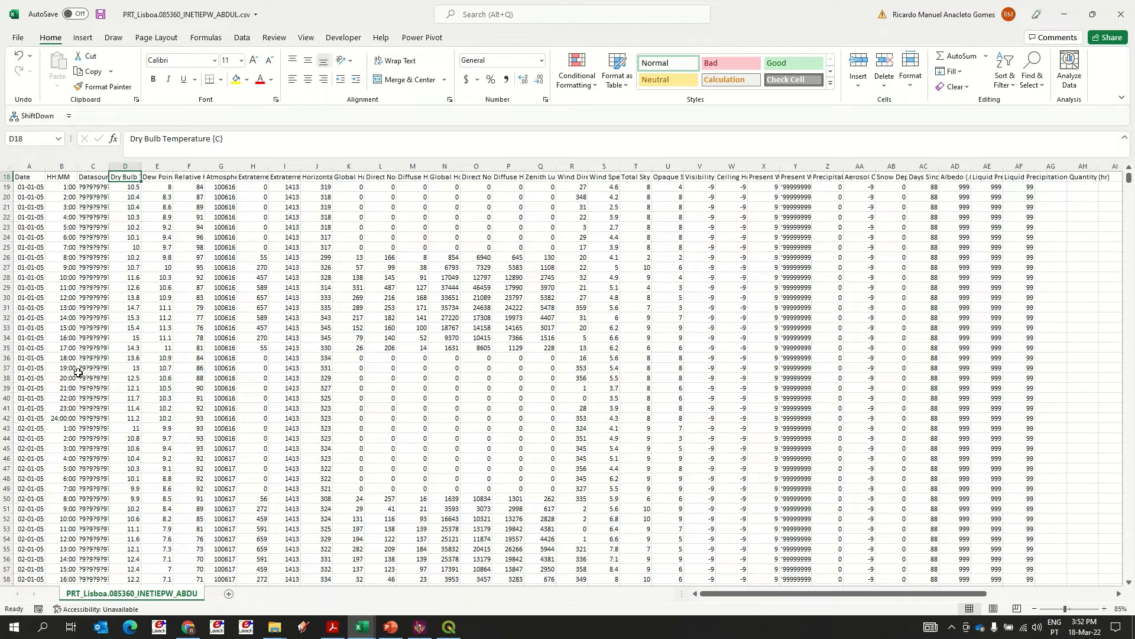
key(Right)
key(Right)
key(Right)
key(Left)
key(Left)
key(Right)
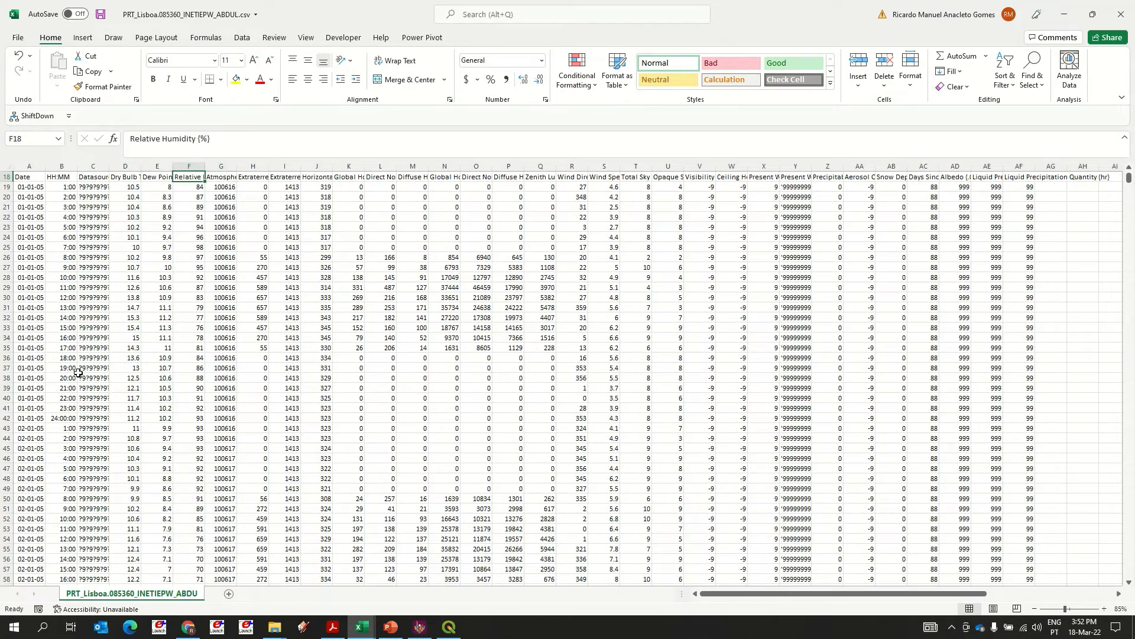
key(Right)
key(Right)
key(Right)
key(Right)
key(Right)
key(Right)
key(Right)
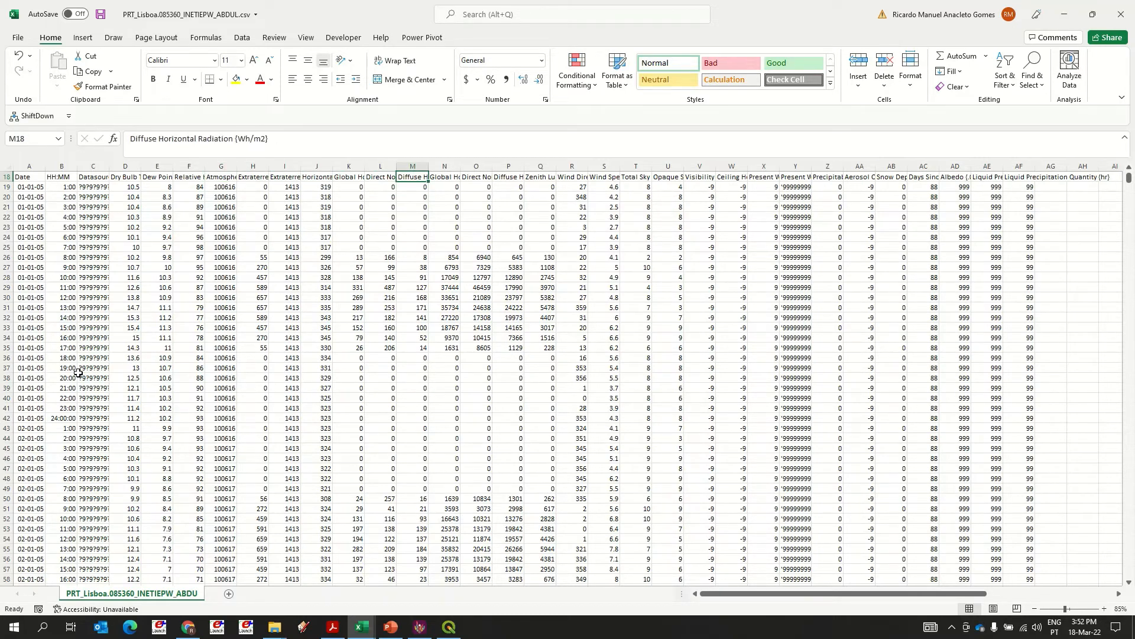
Examine the illuminance and wind column headers in row 17 of the weather data
key(Right)
key(Up)
key(Up)
key(Right)
key(Right)
key(Down)
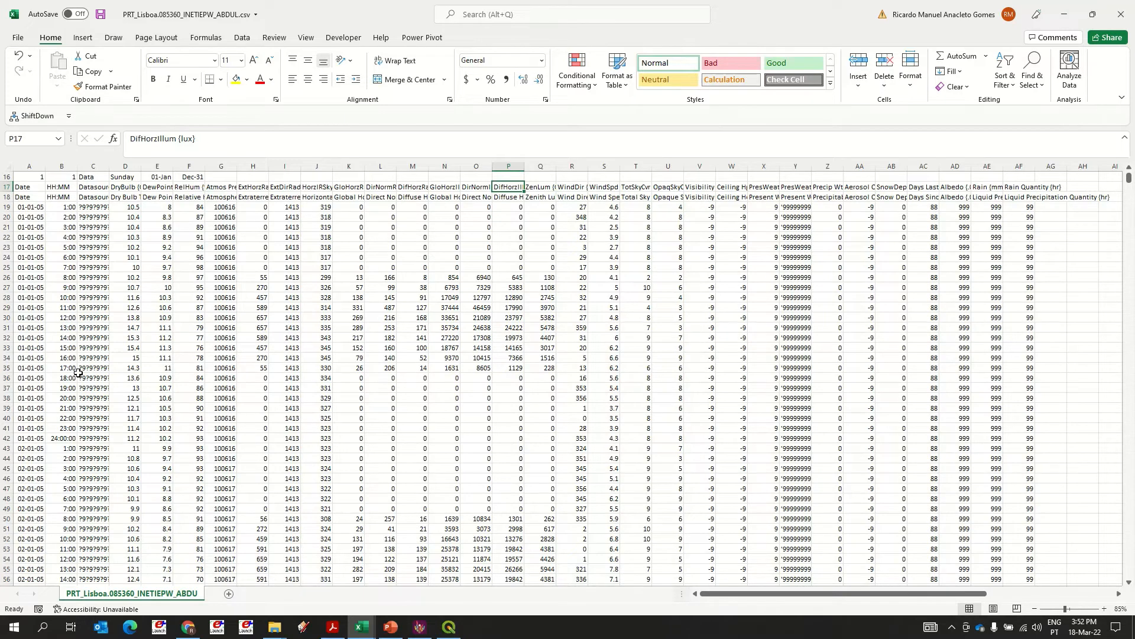
key(Right)
key(Right)
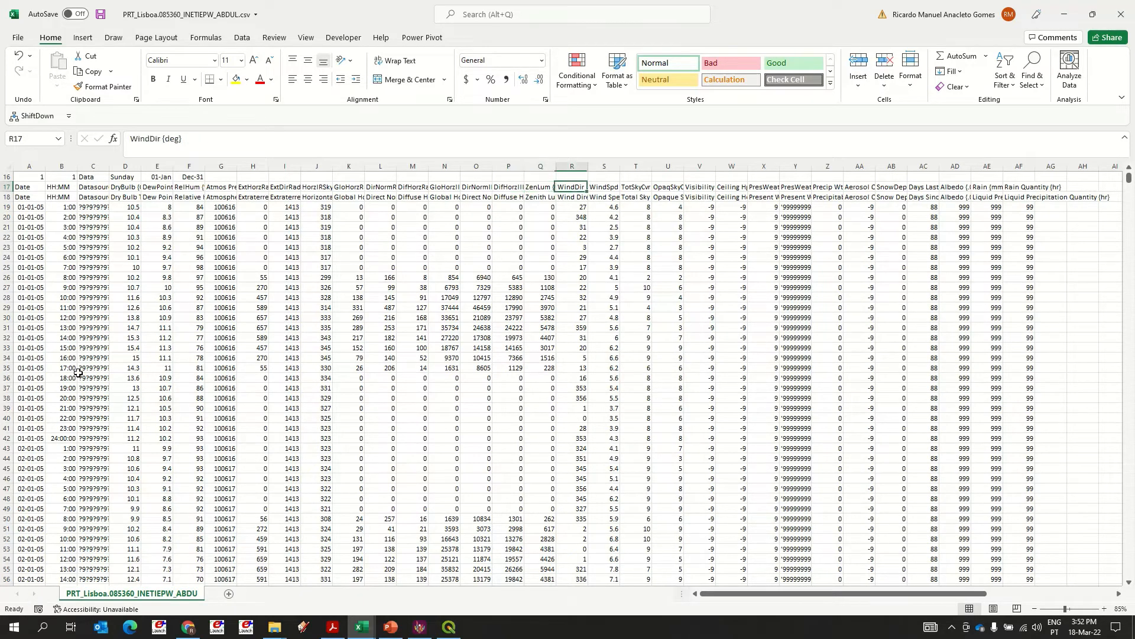
key(Right)
key(Right)
key(Down)
key(Left)
key(Left)
key(Down)
key(Down)
key(Left)
key(Left)
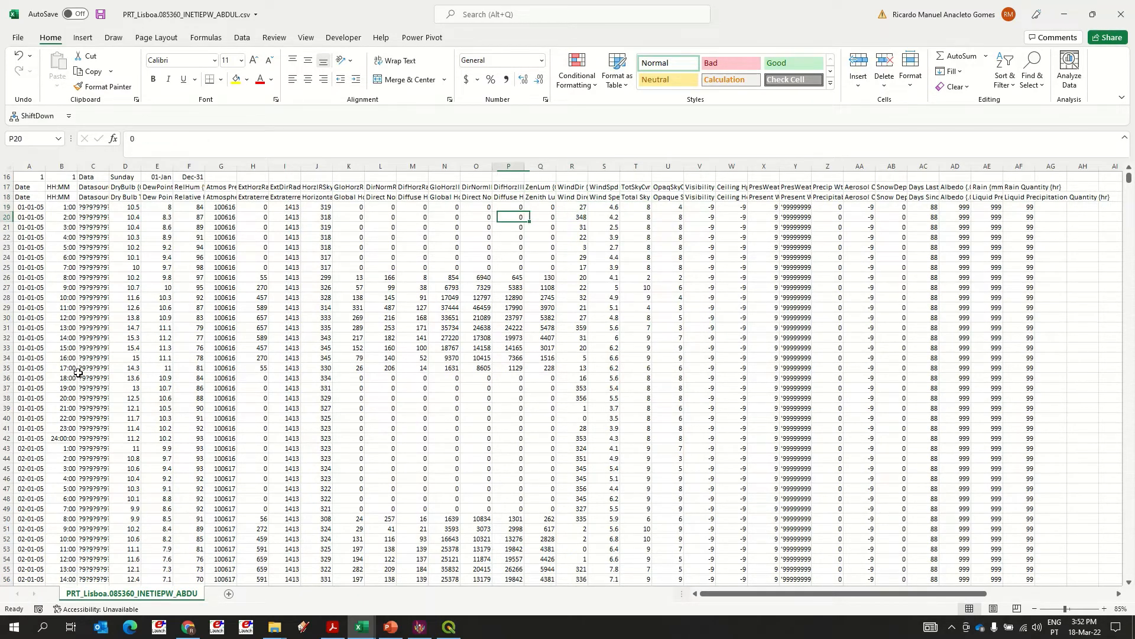
Examine the first day's hourly illuminance and luminance values in columns O to Q, and close the weather CSV
key(Up)
key(Down)
key(Down)
key(Up)
key(Up)
key(Left)
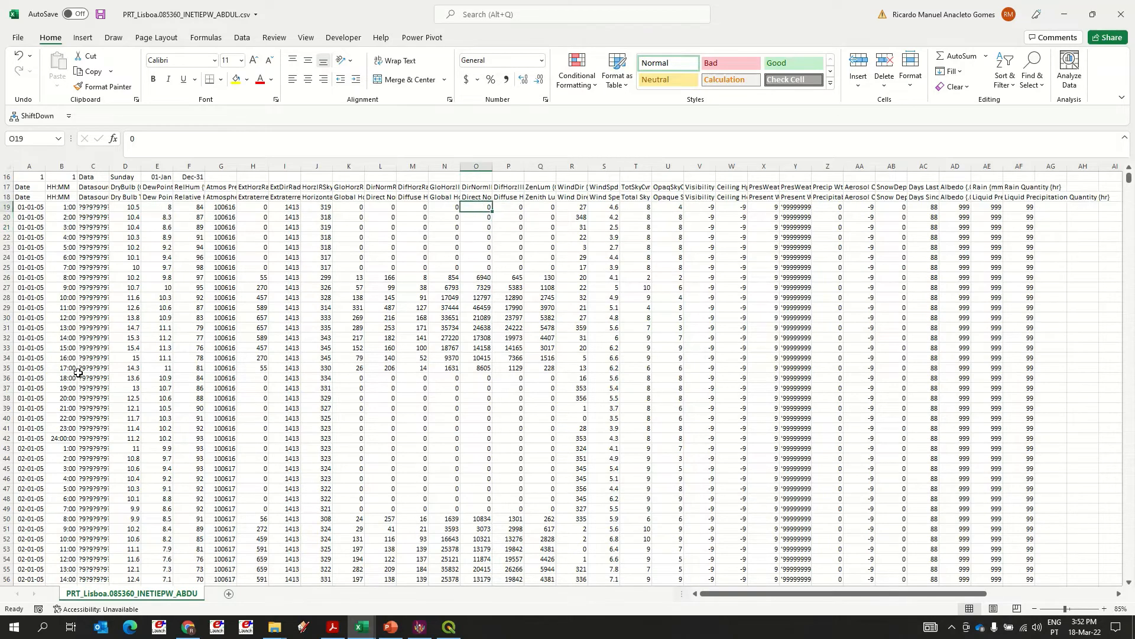
key(Down)
key(Down)
key(Down)
key(Down)
key(Down)
key(Down)
key(Down)
key(Down)
key(Down)
key(Right)
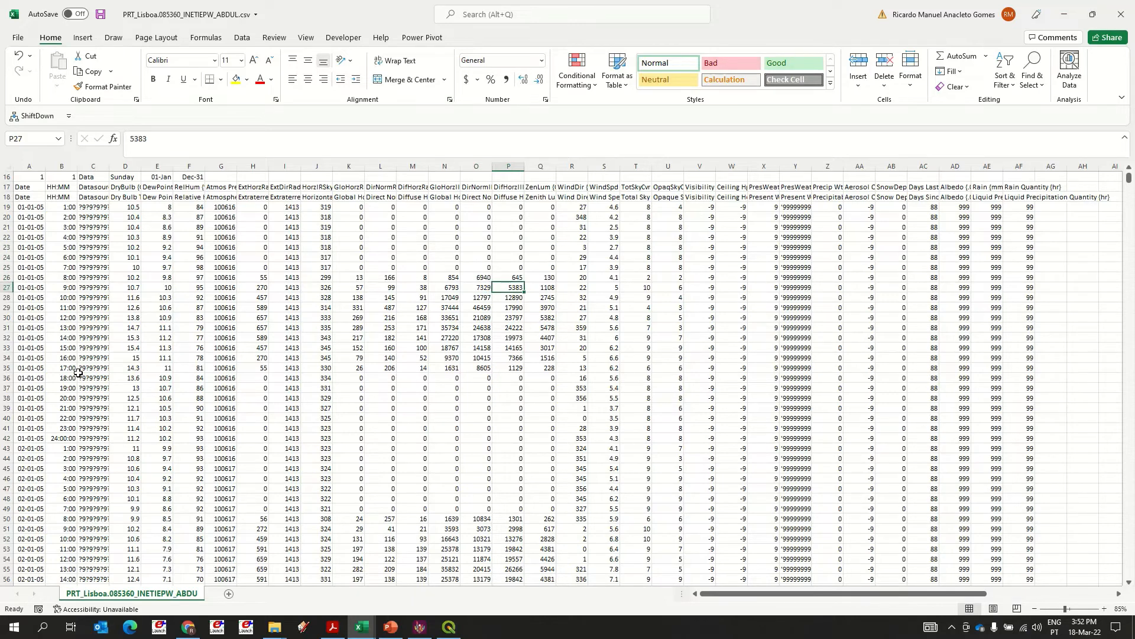
key(Down)
key(Right)
key(Up)
key(Up)
key(Up)
key(Up)
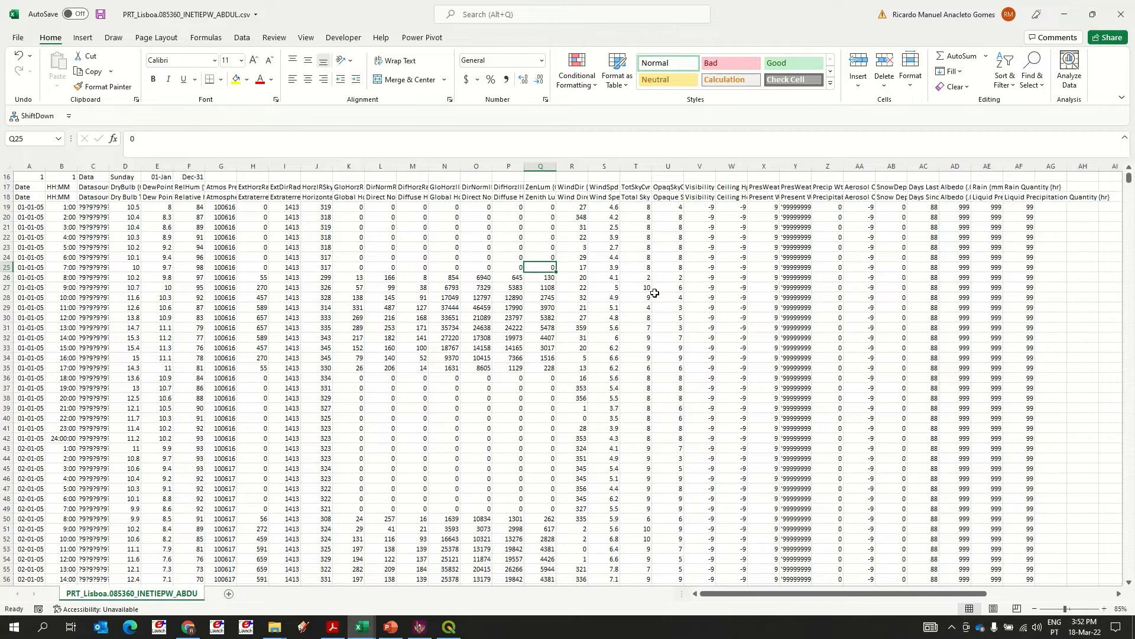
click(1119, 15)
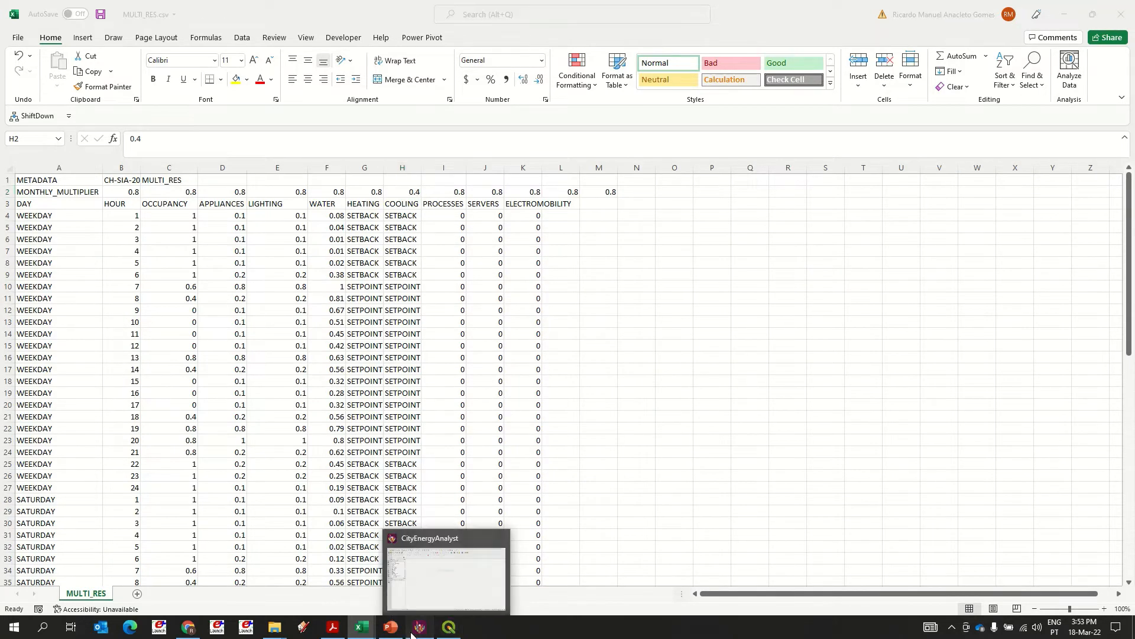
Switch back to City Energy Analyst, run the Weather helper script with the Lisbon file, and show the current jobs list
click(425, 576)
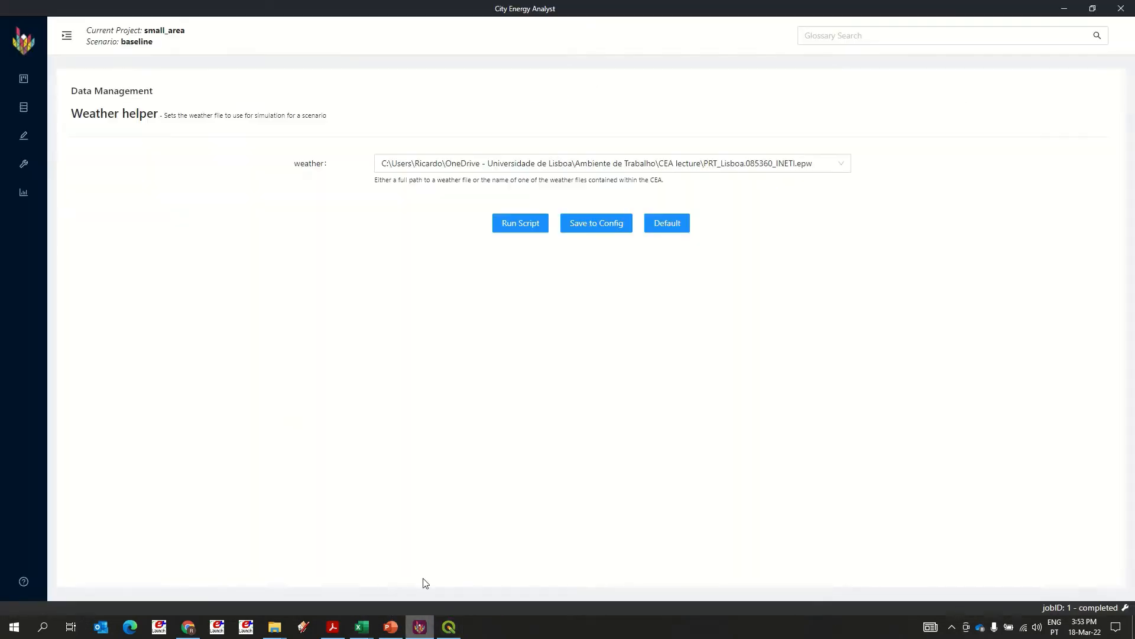
click(521, 231)
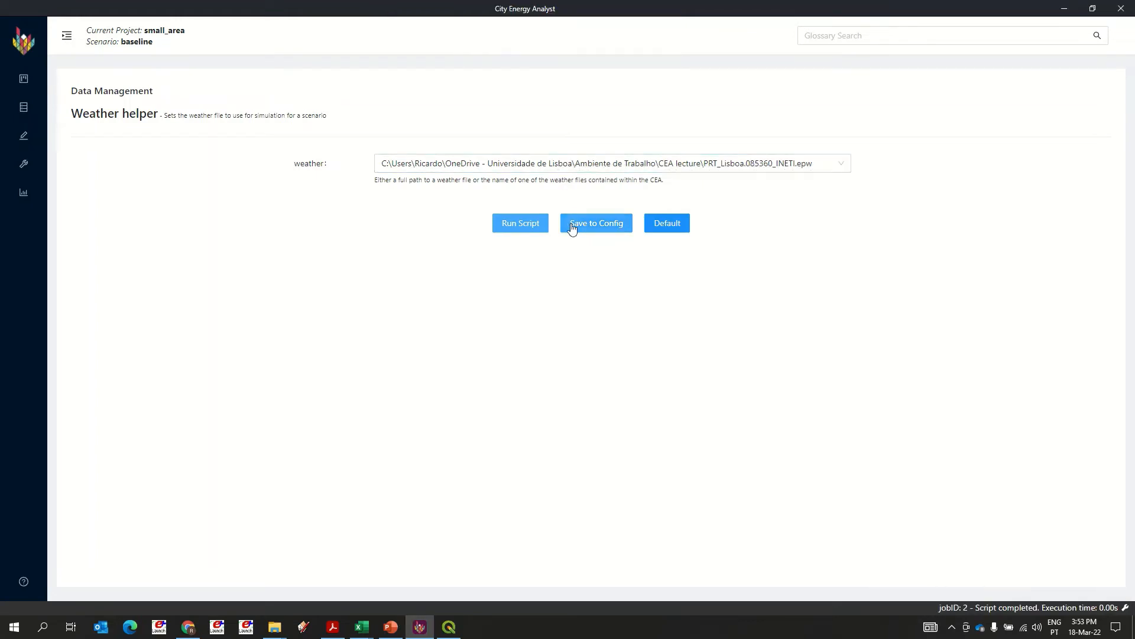
click(1035, 609)
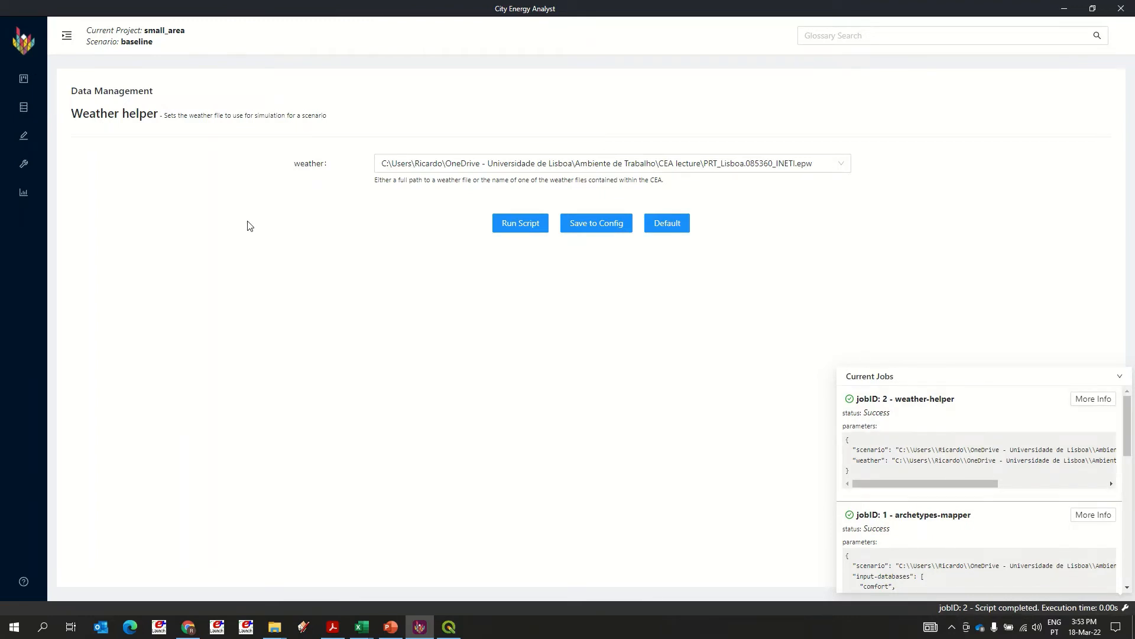
Open the input editor with the baseline scenario's map and building tables
click(9, 134)
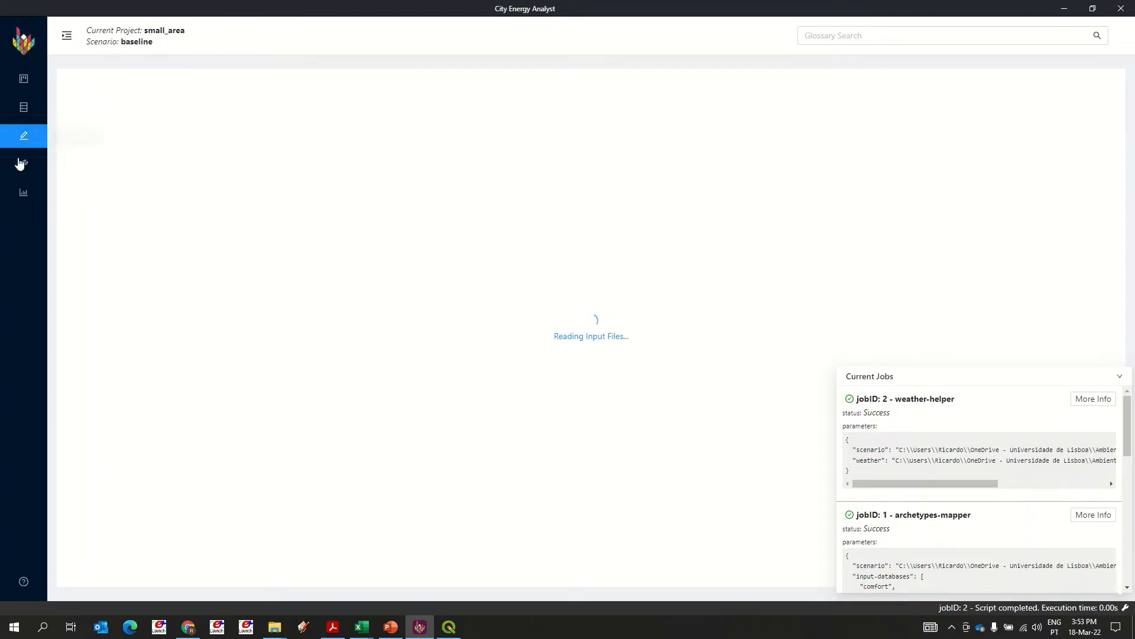
mouse_move(21, 163)
mouse_move(83, 168)
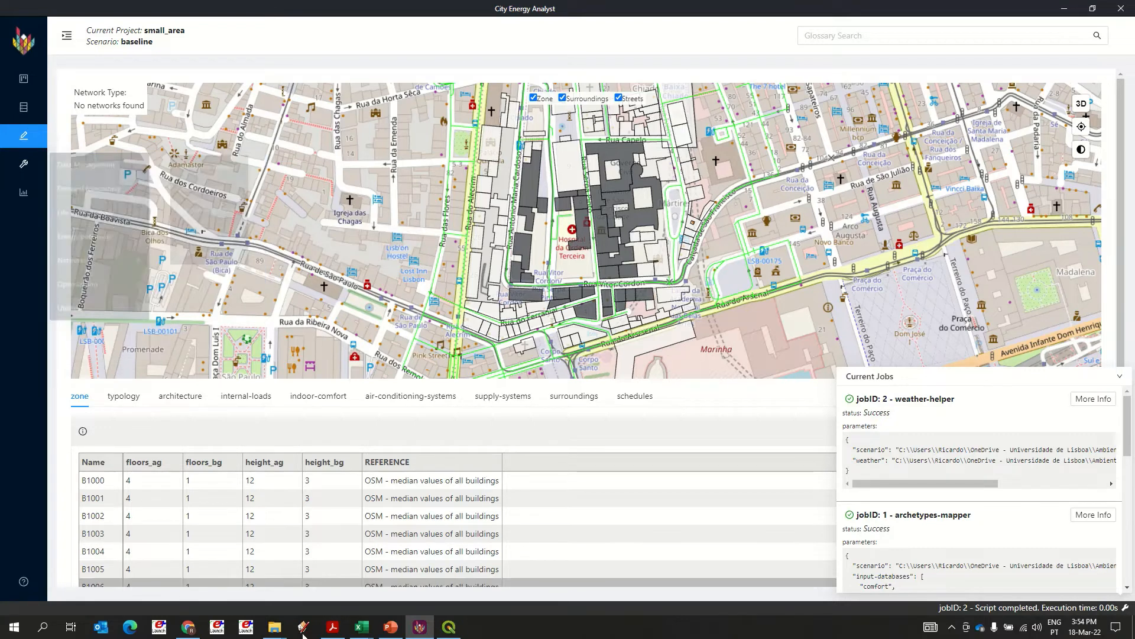
Switch to File Explorer and inspect the terrain file in the baseline scenario's inputs topography folder
mouse_move(287, 634)
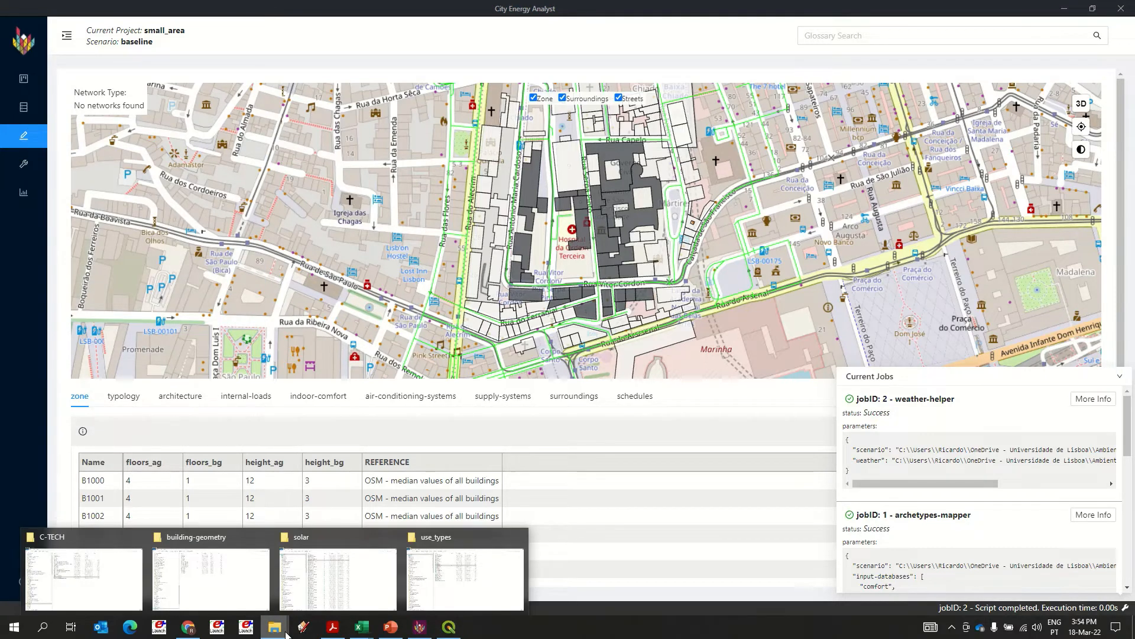
click(268, 577)
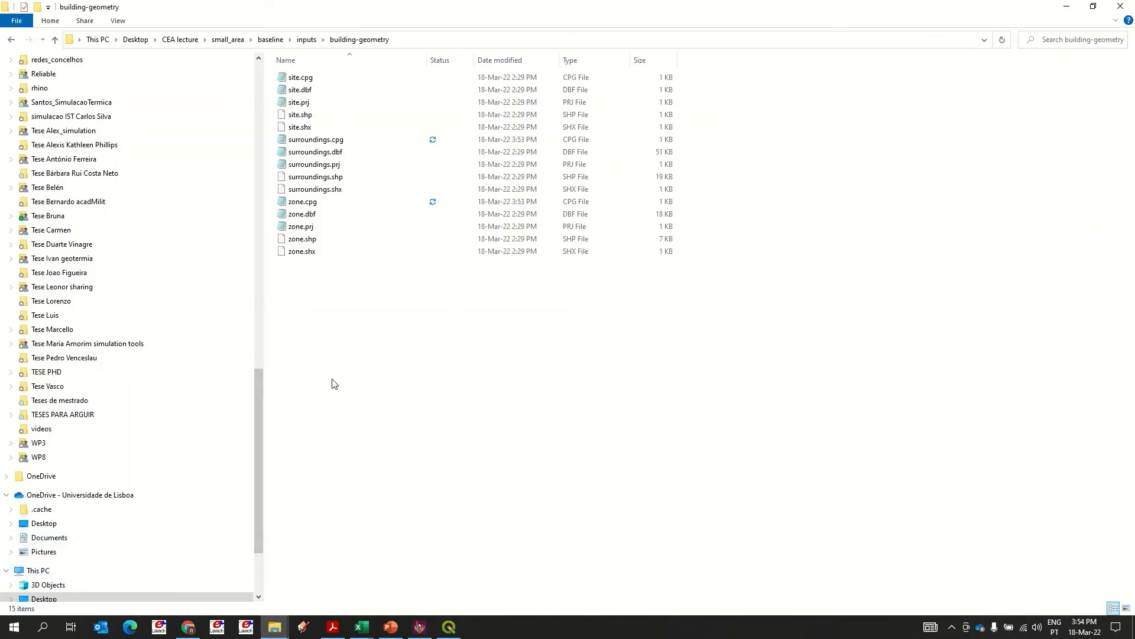
click(304, 39)
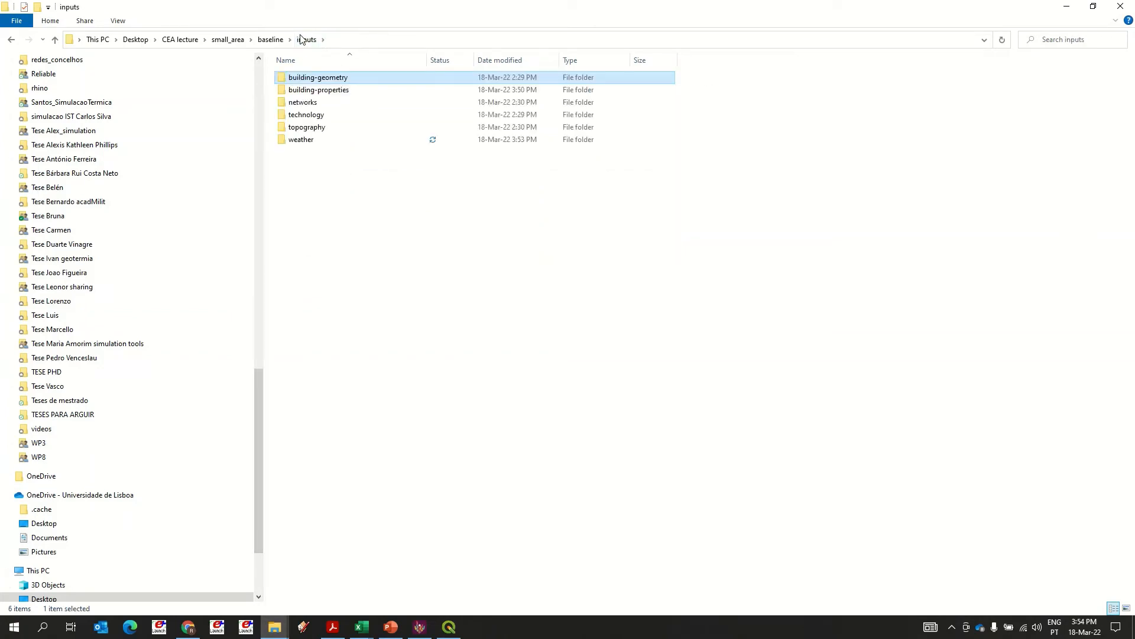
double_click(307, 128)
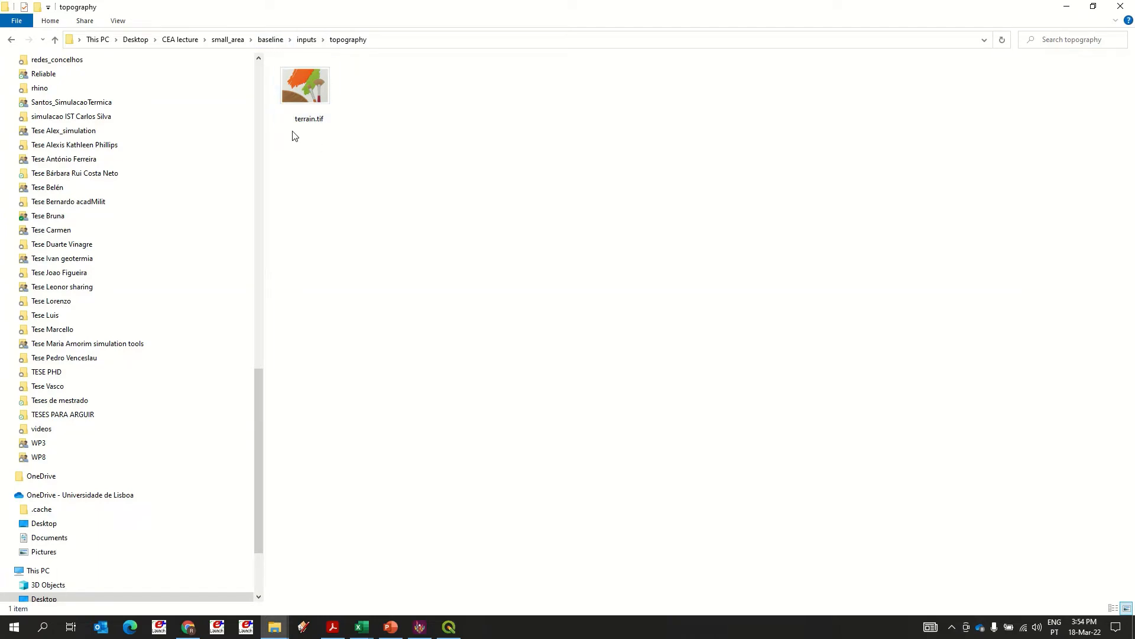
click(278, 80)
Return to City Energy Analyst, open the Building Solar radiation tool for demand forecasting, and hide the current jobs list
click(420, 626)
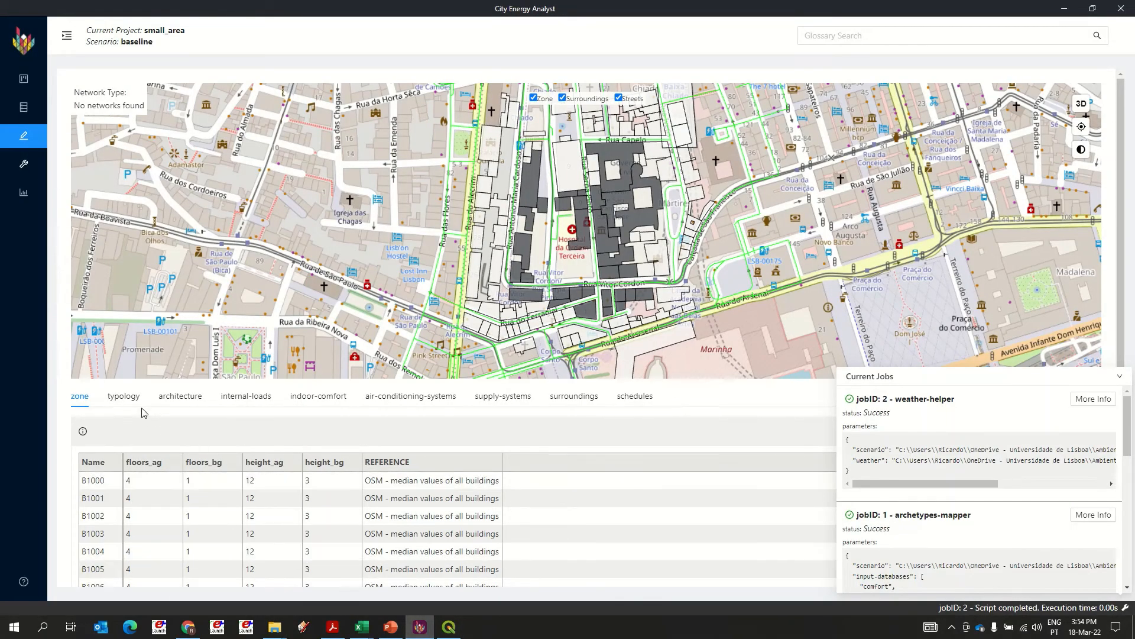
mouse_move(24, 166)
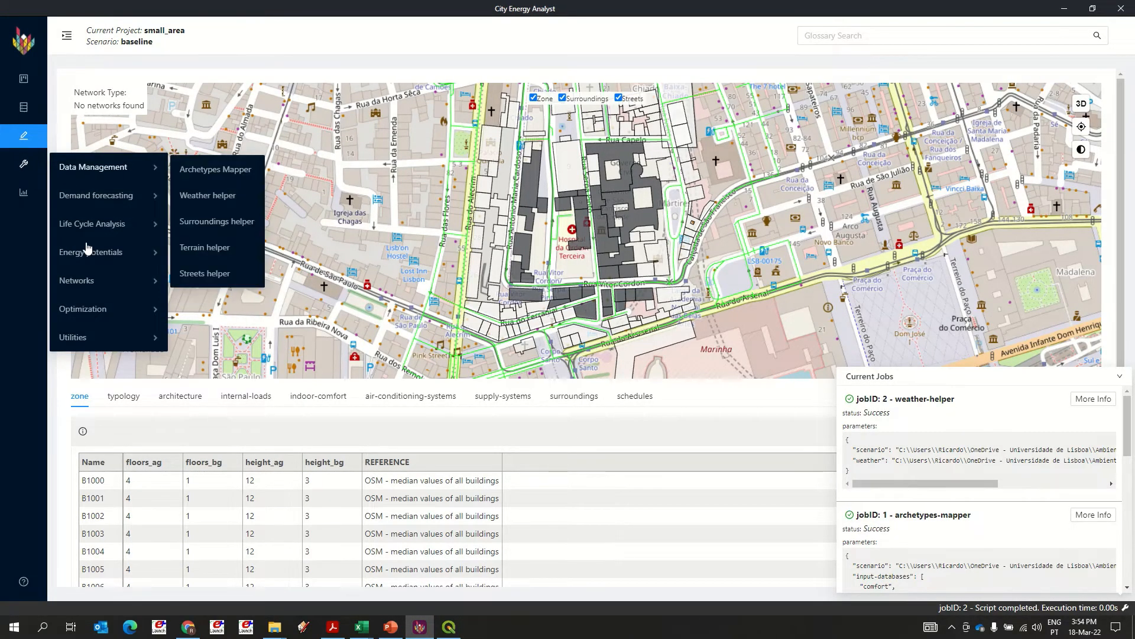
mouse_move(91, 257)
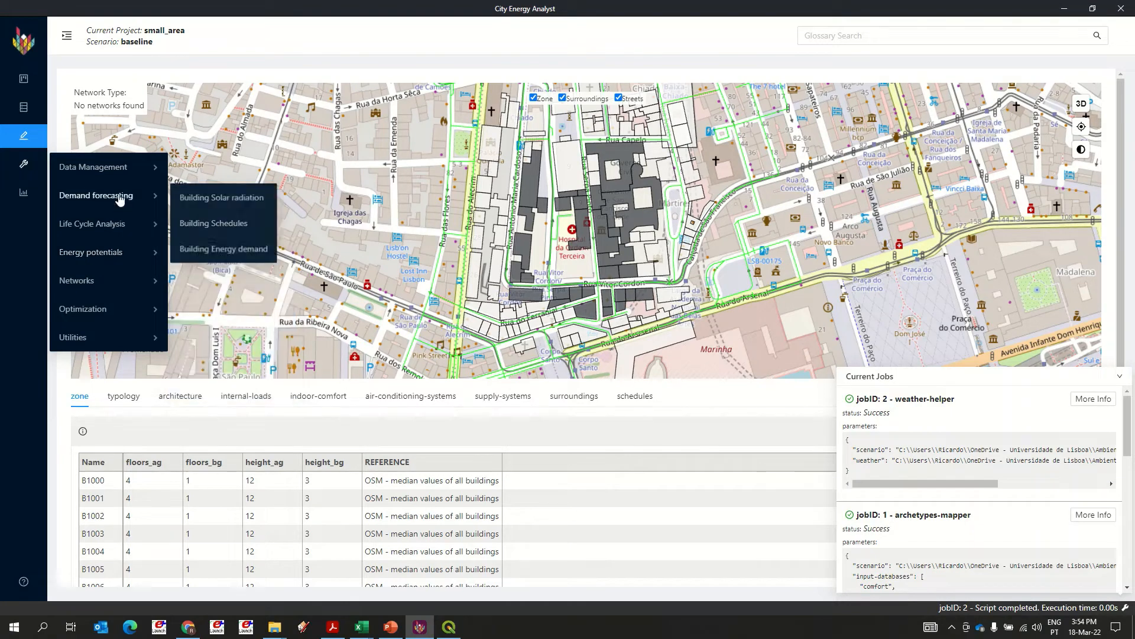
mouse_move(113, 175)
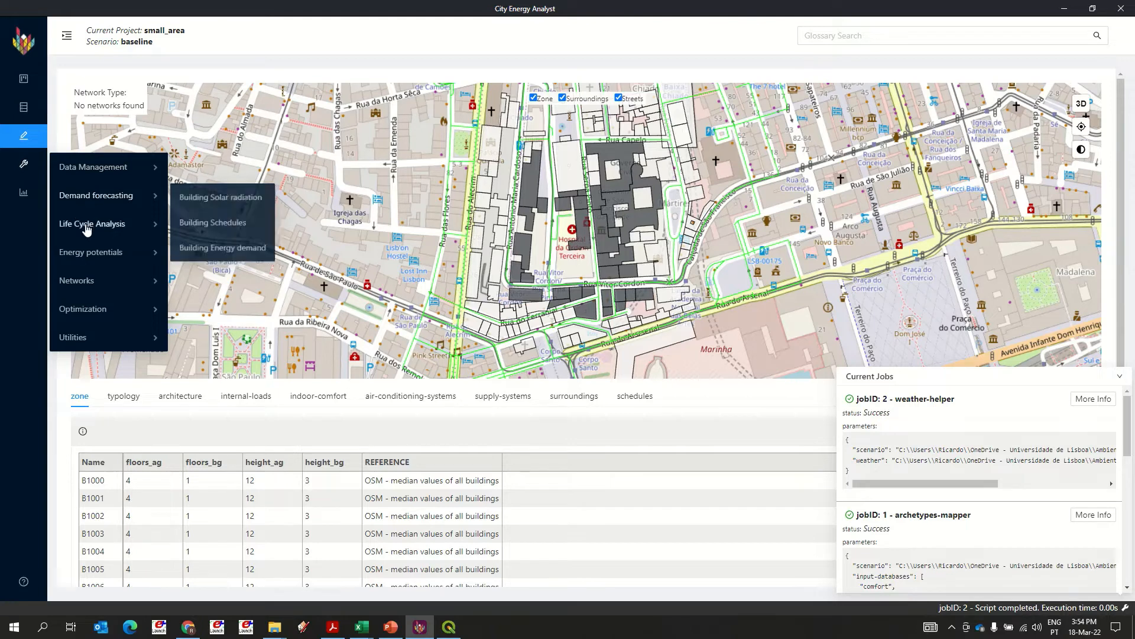
mouse_move(97, 204)
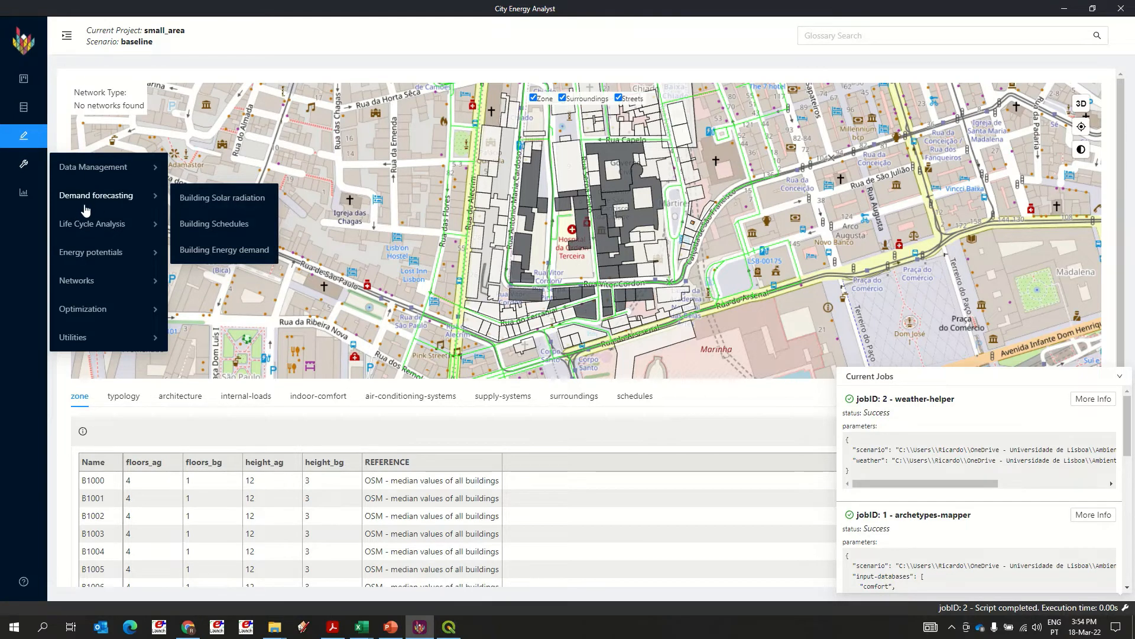
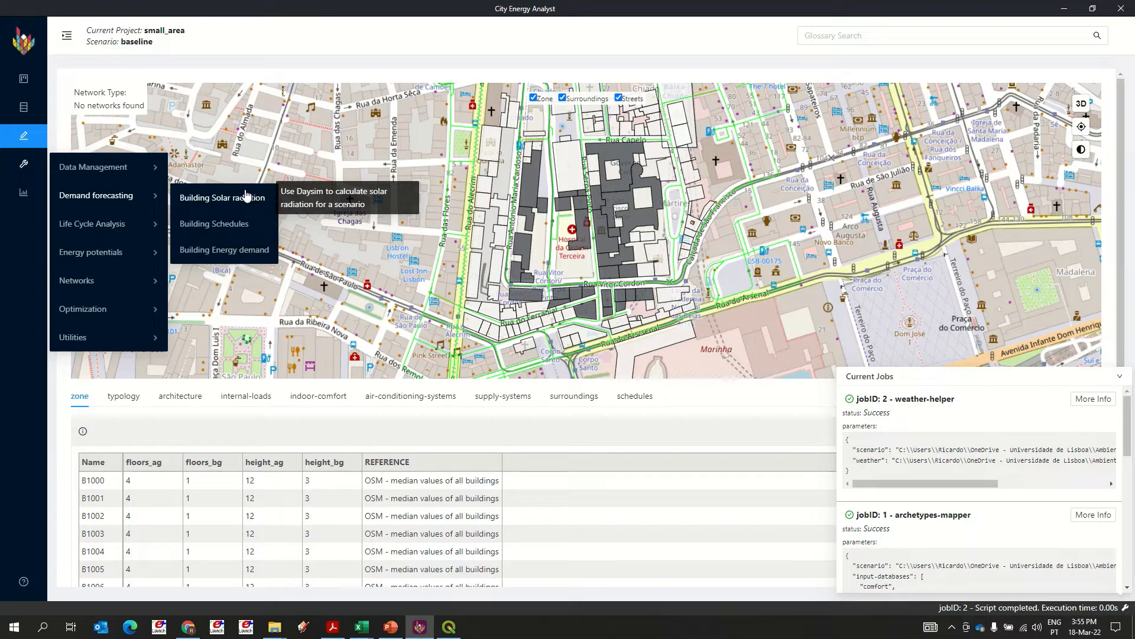
click(248, 207)
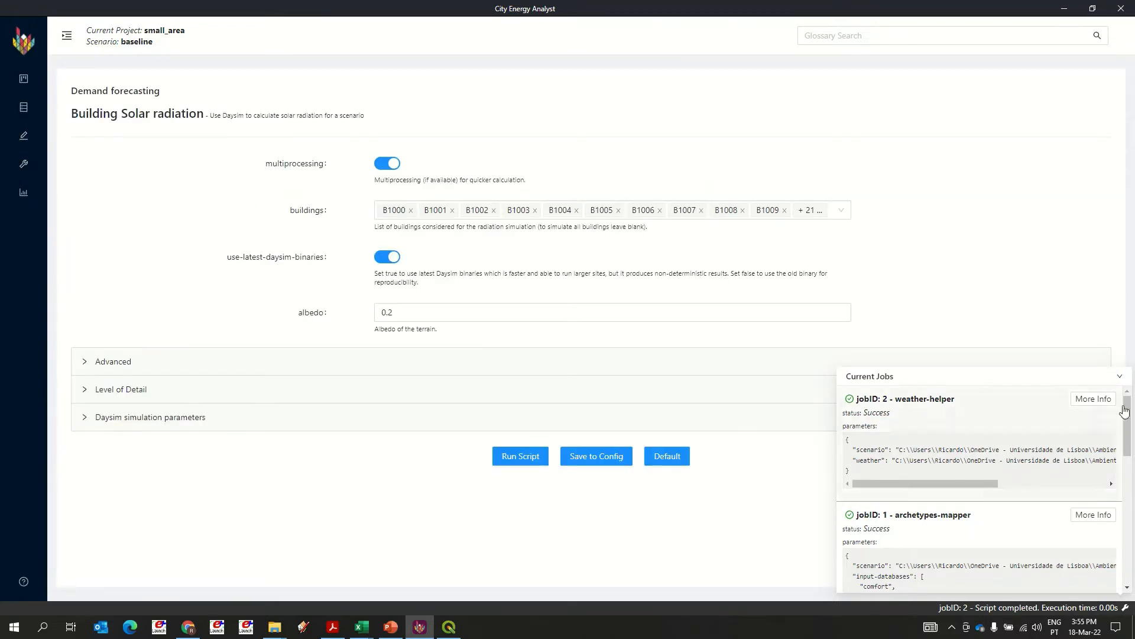
click(1121, 377)
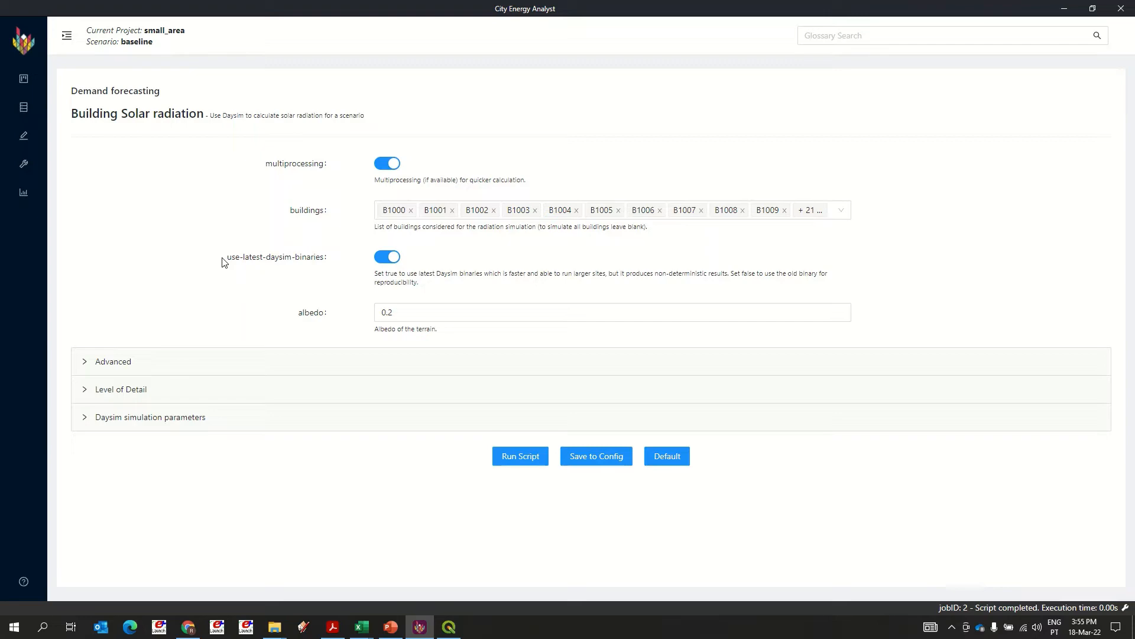
Expand the Advanced and Level of Detail settings of the solar radiation tool and review their parameters
click(133, 361)
scroll(139, 341, down, 3)
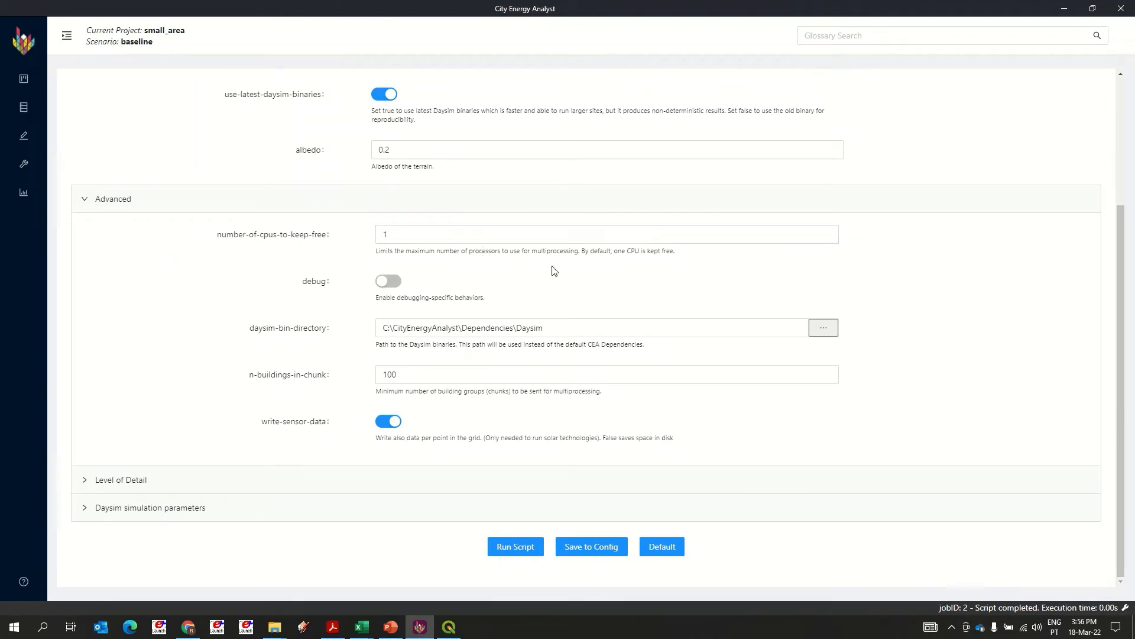
click(131, 481)
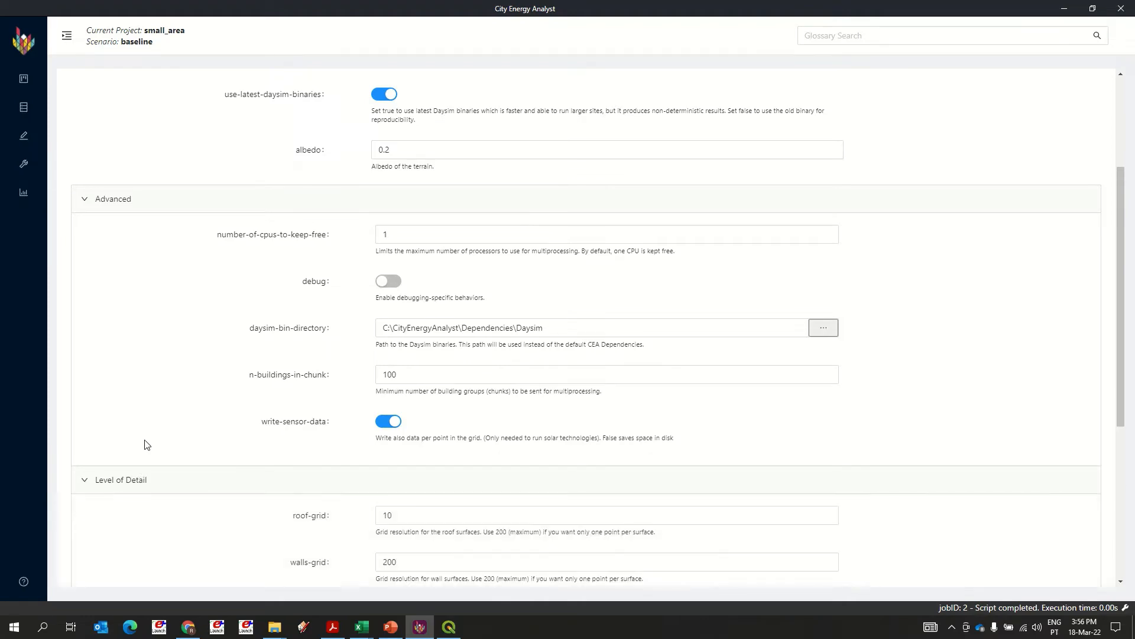
scroll(148, 441, down, 4)
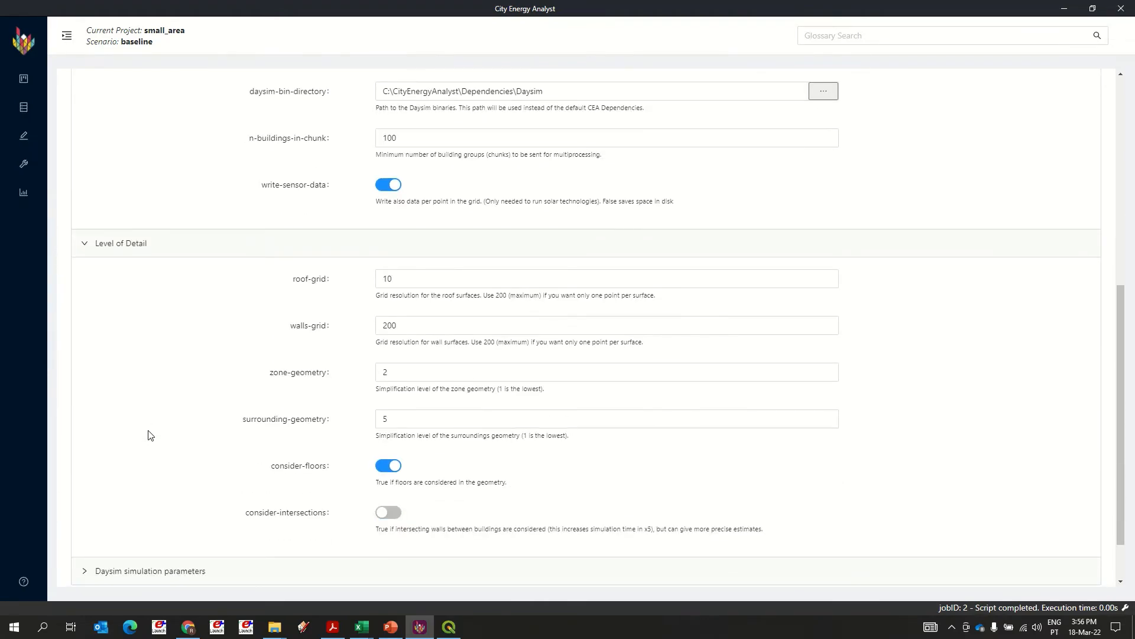
scroll(151, 435, down, 1)
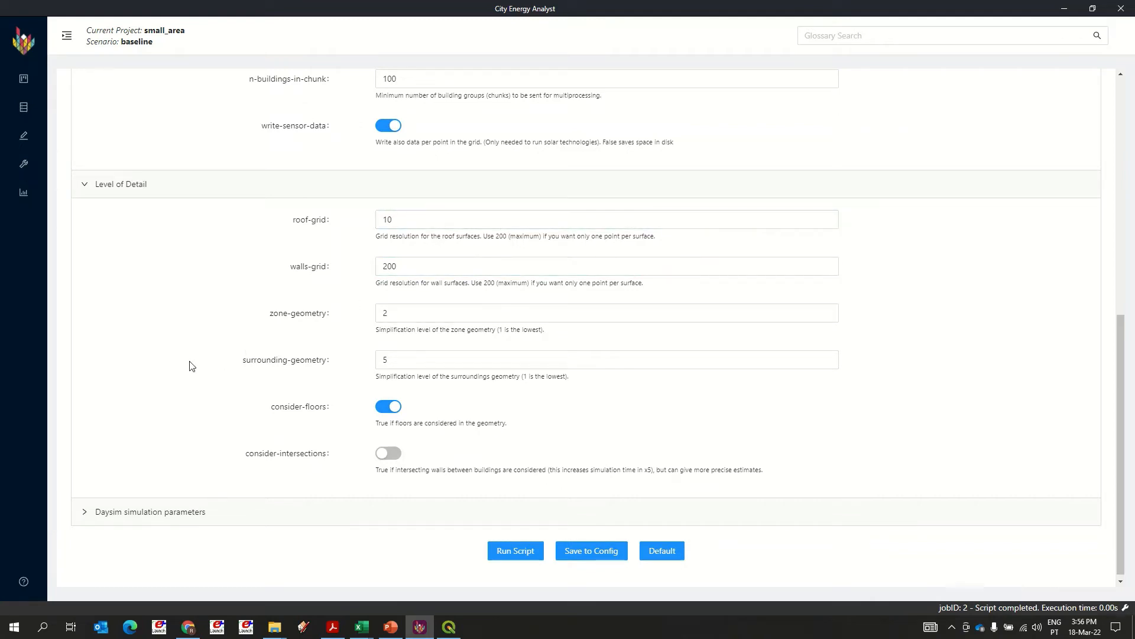
scroll(147, 425, up, 5)
scroll(145, 461, down, 5)
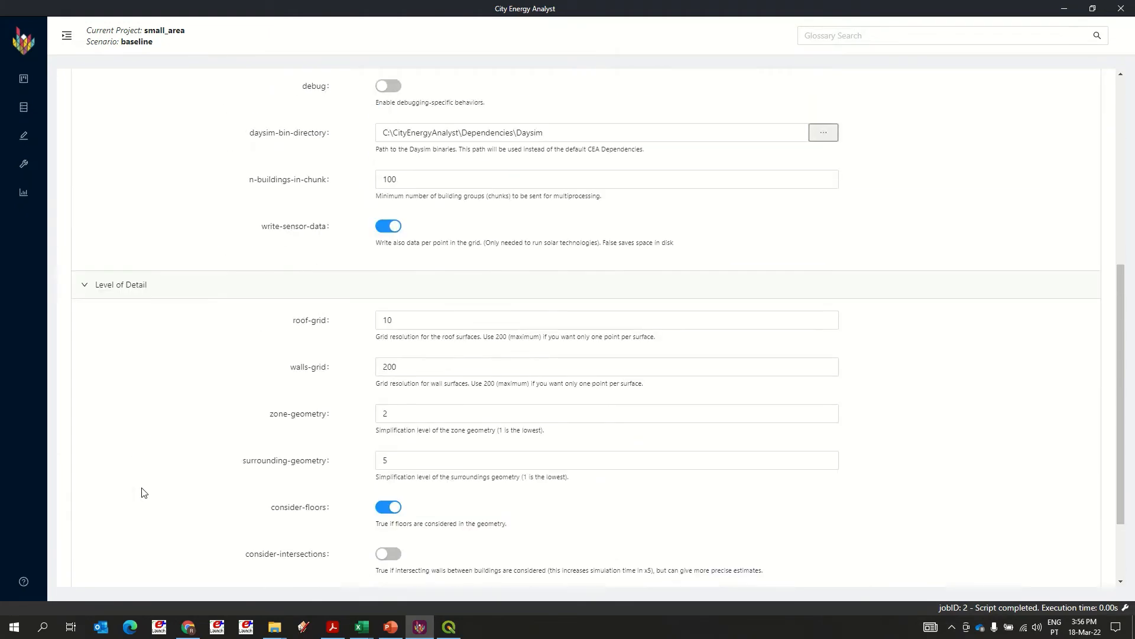
Expand the Daysim simulation parameters and review them from ambient bounces to secondary source pre-sampling density
click(136, 506)
scroll(184, 362, down, 10)
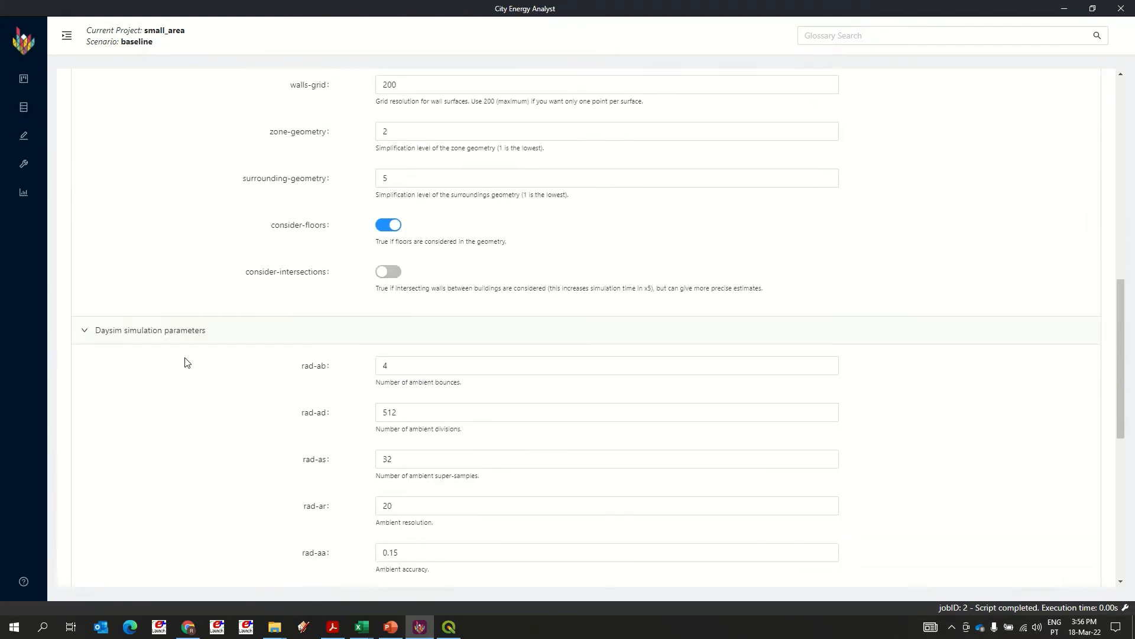
scroll(224, 249, up, 3)
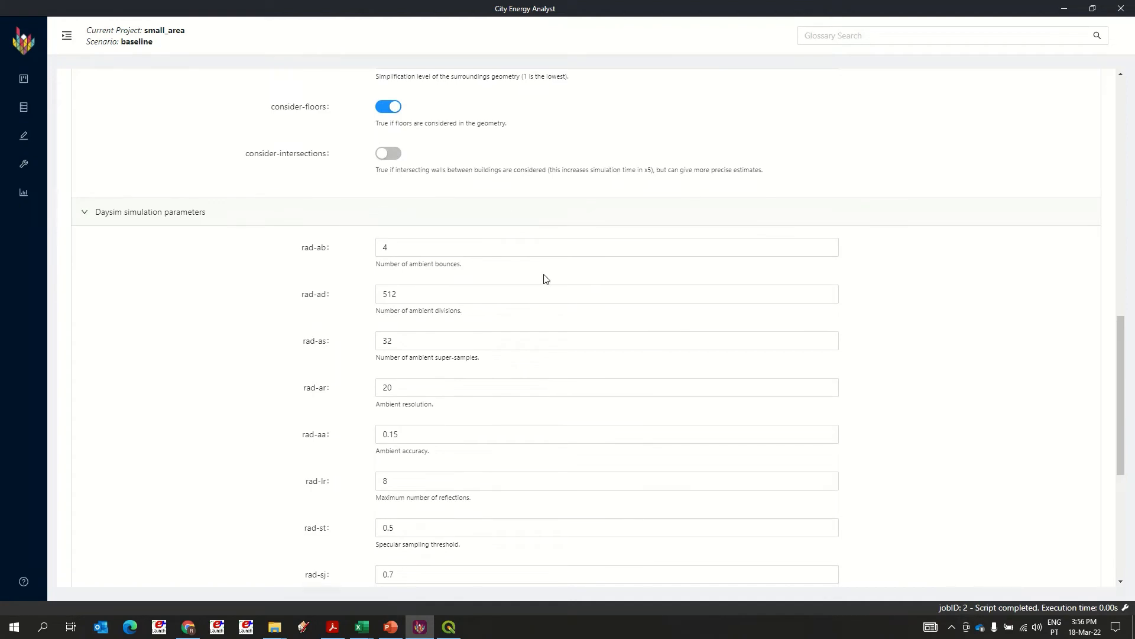
scroll(494, 308, down, 5)
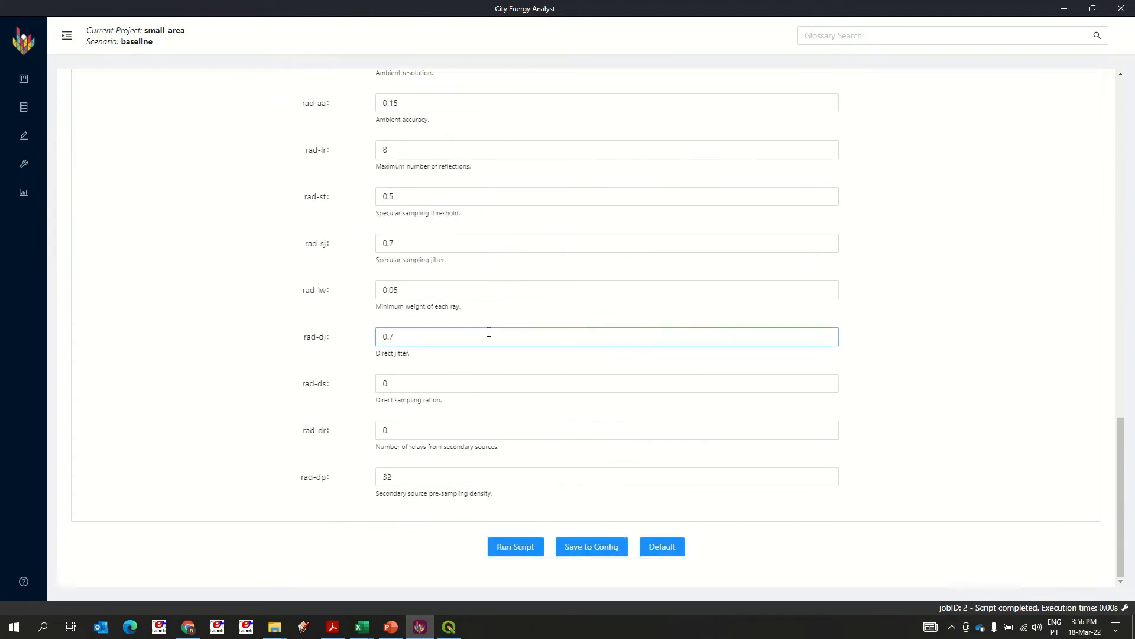
scroll(372, 349, up, 18)
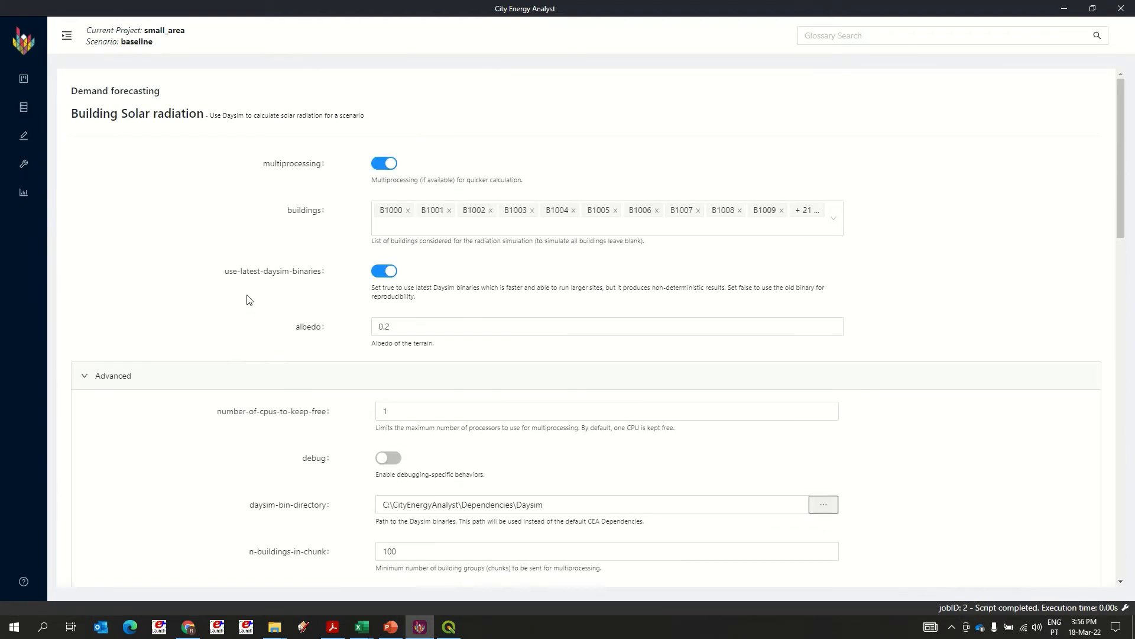
Run the Building Solar radiation script with the existing settings and show the current jobs list
scroll(254, 296, down, 6)
scroll(273, 280, down, 10)
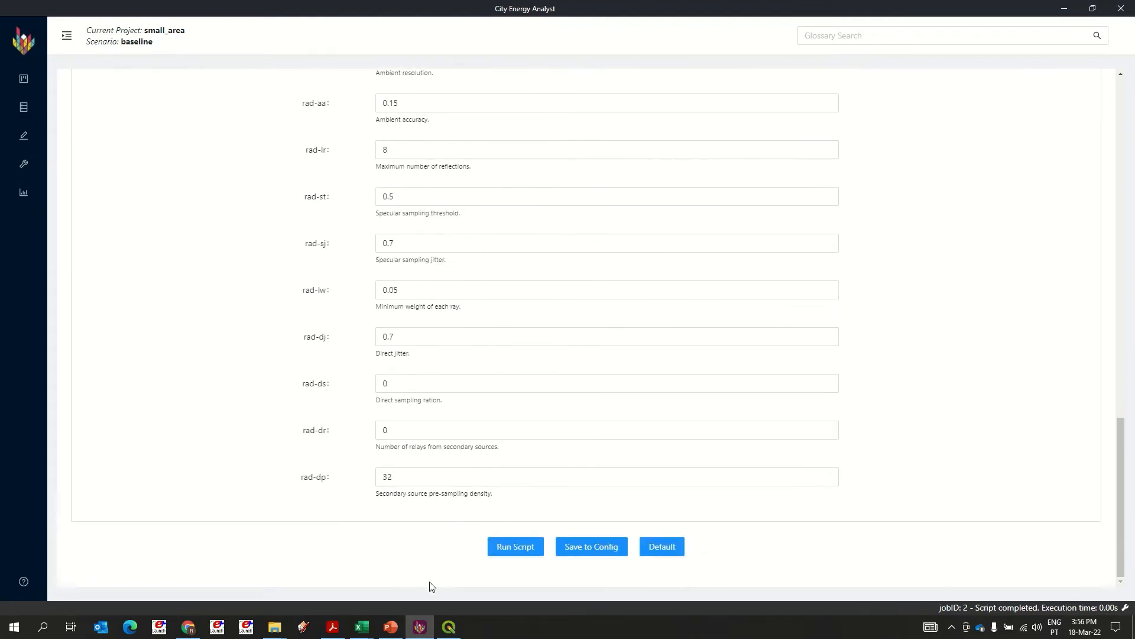
click(519, 548)
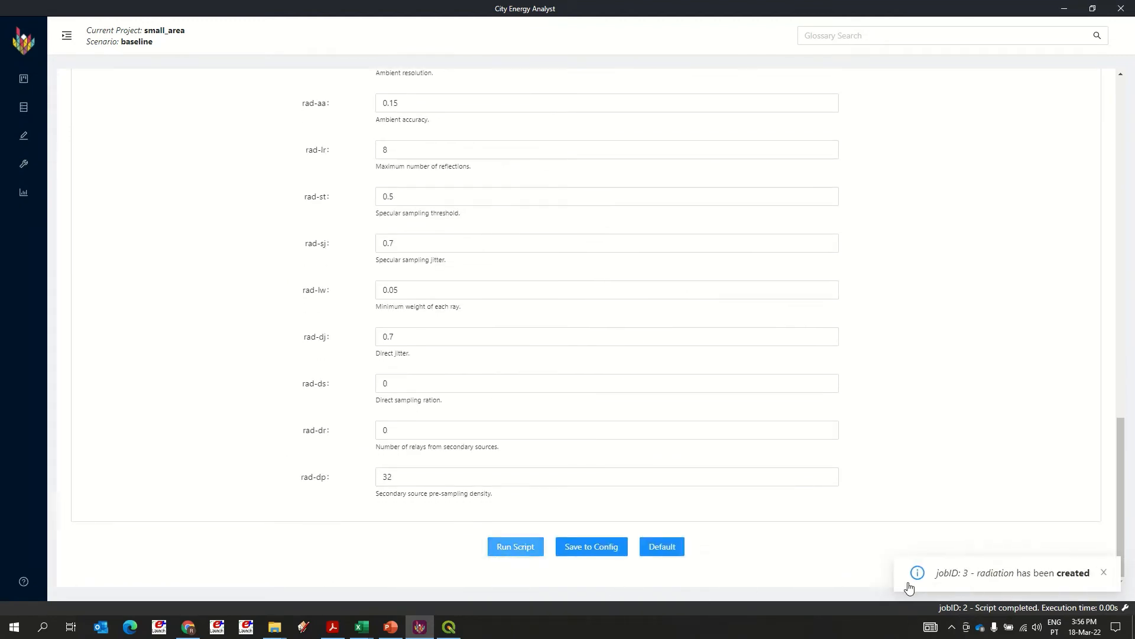
click(980, 583)
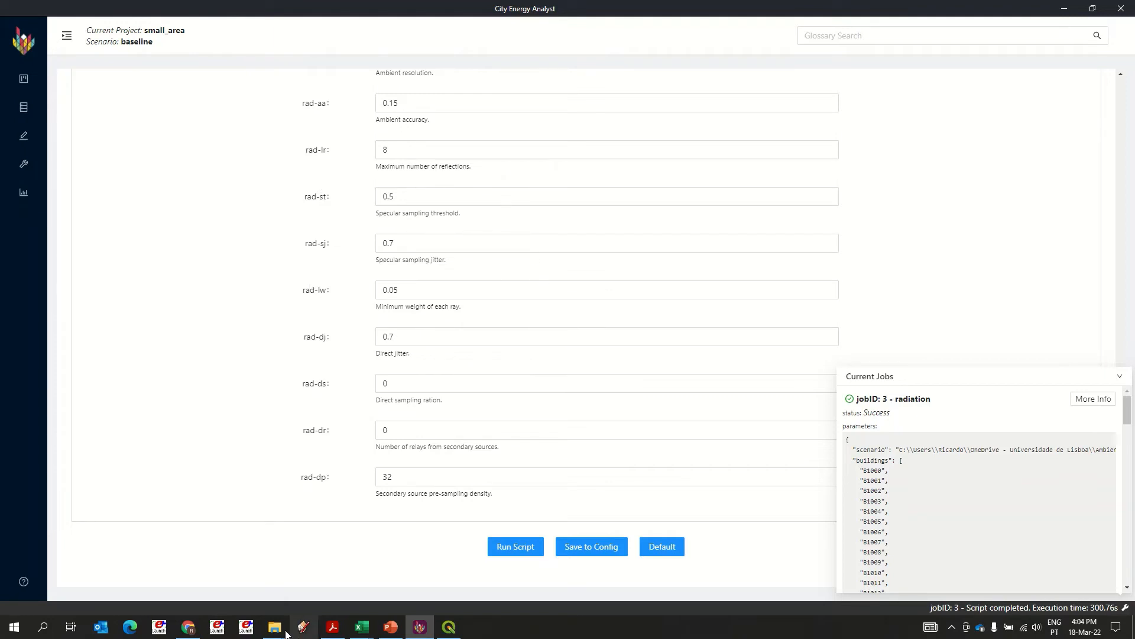
Switch to the topography window in File Explorer and go up to the baseline scenario folder
mouse_move(280, 630)
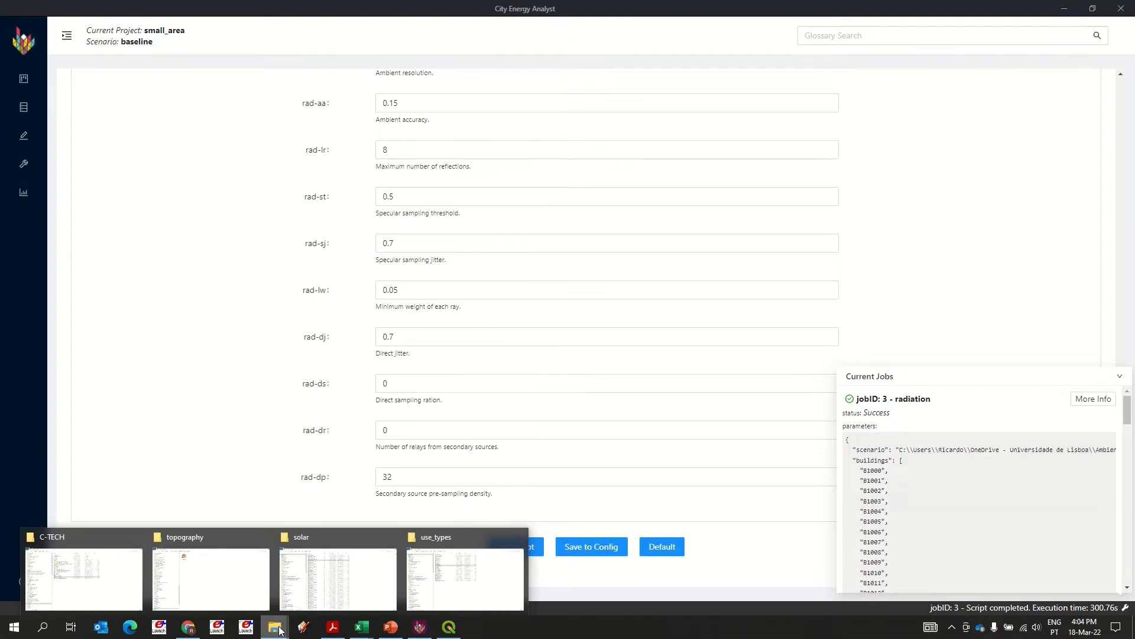
click(352, 587)
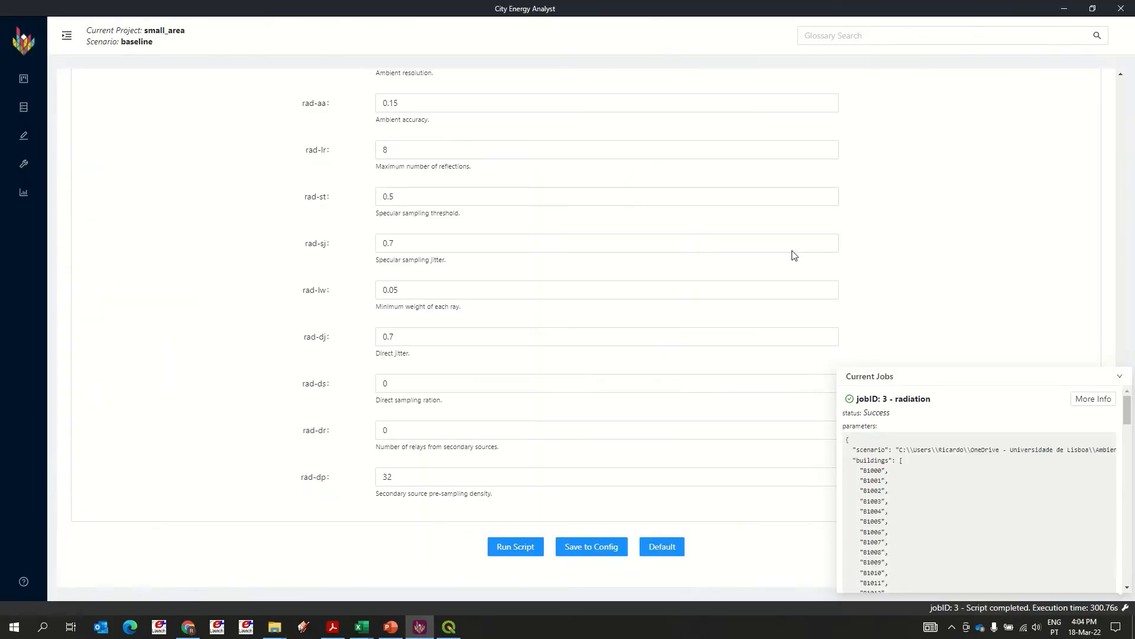
mouse_move(282, 628)
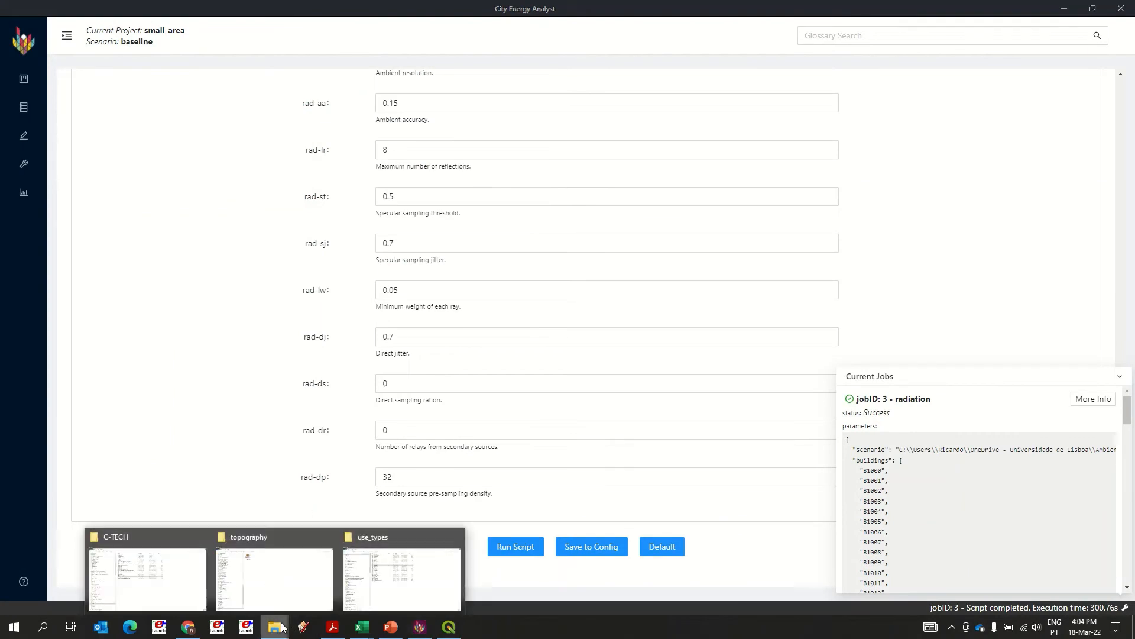
click(274, 577)
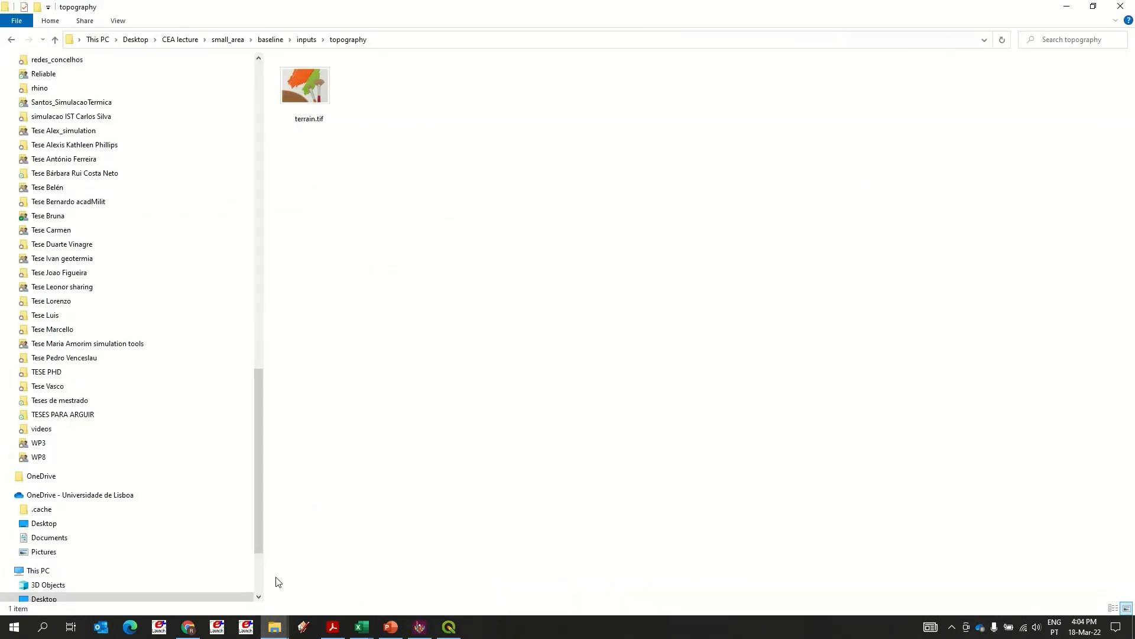
click(307, 40)
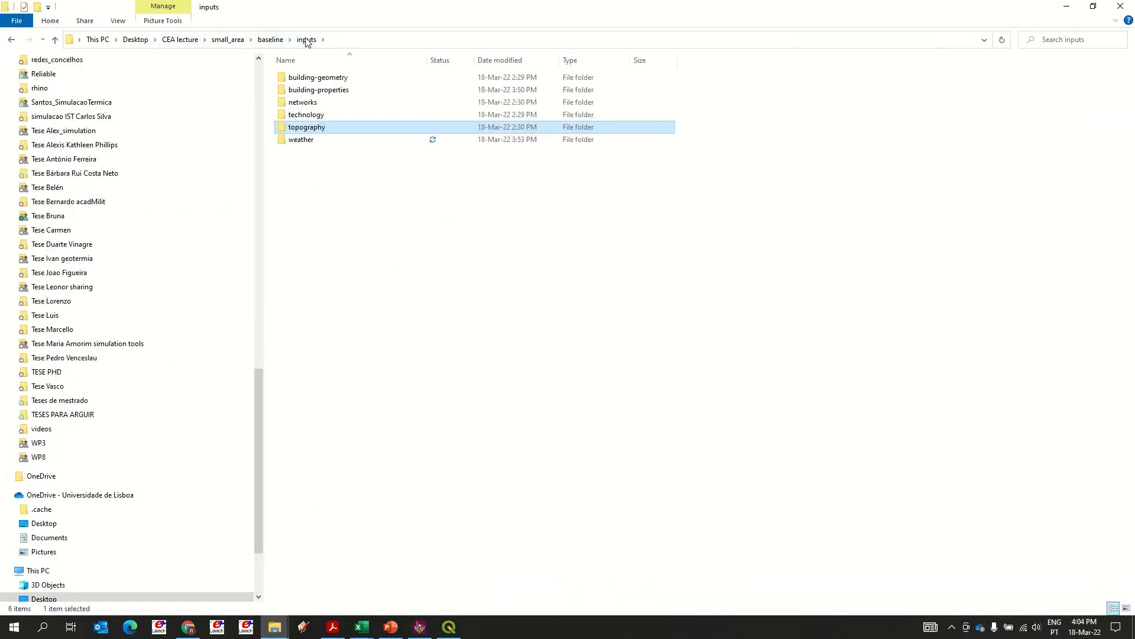
click(272, 39)
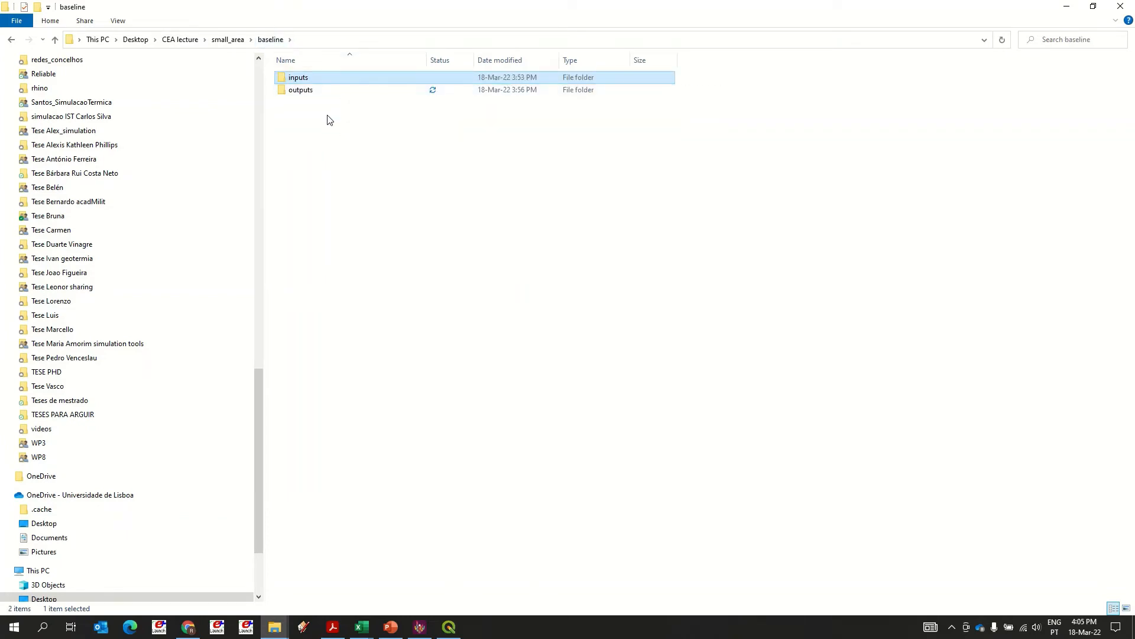
Open the solar-radiation folder under the baseline scenario's outputs data and look through the result files
mouse_move(308, 3)
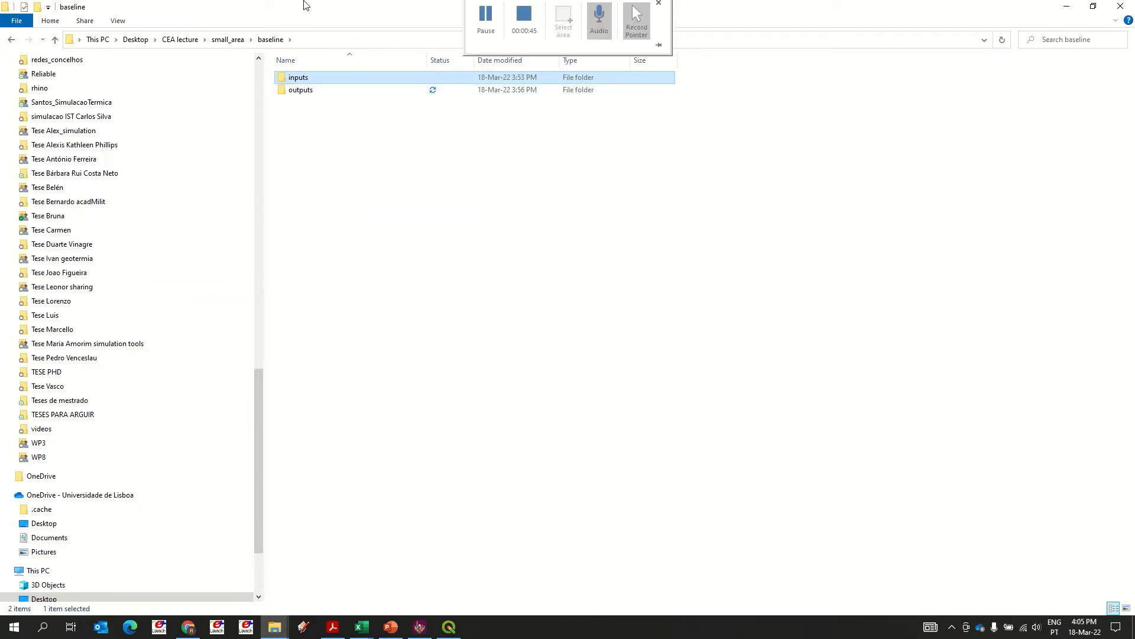
double_click(320, 92)
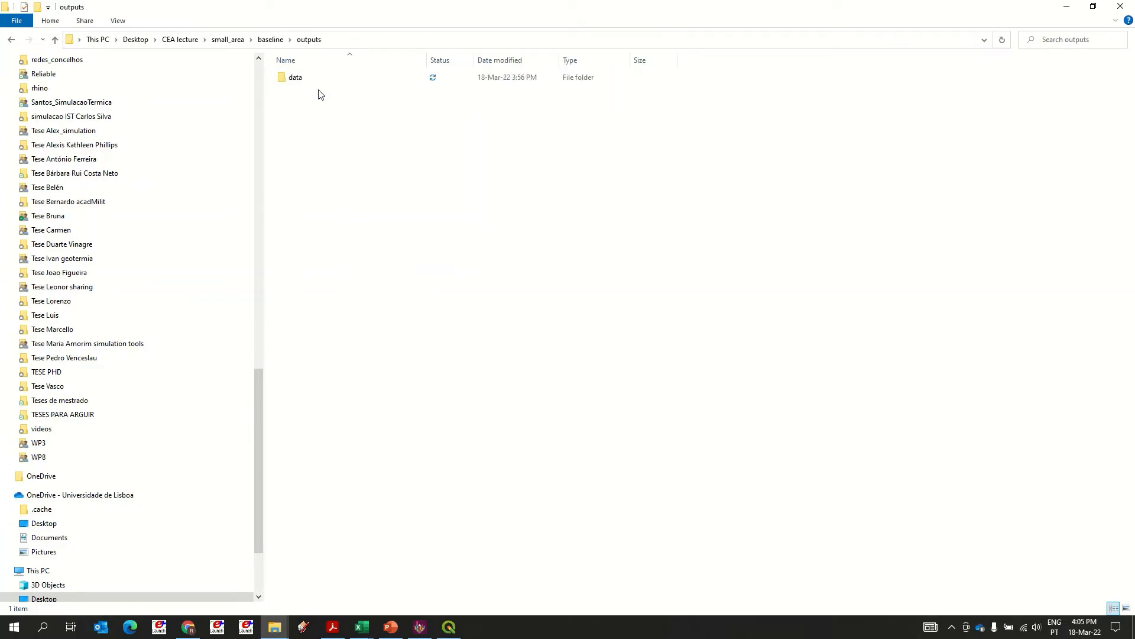
double_click(312, 83)
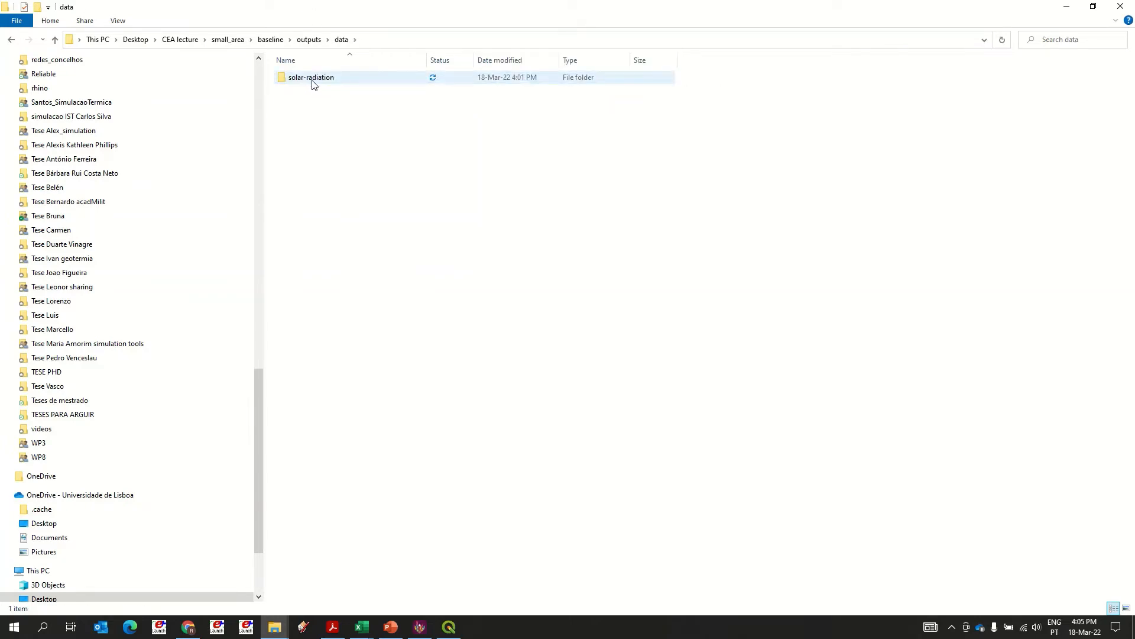
double_click(313, 82)
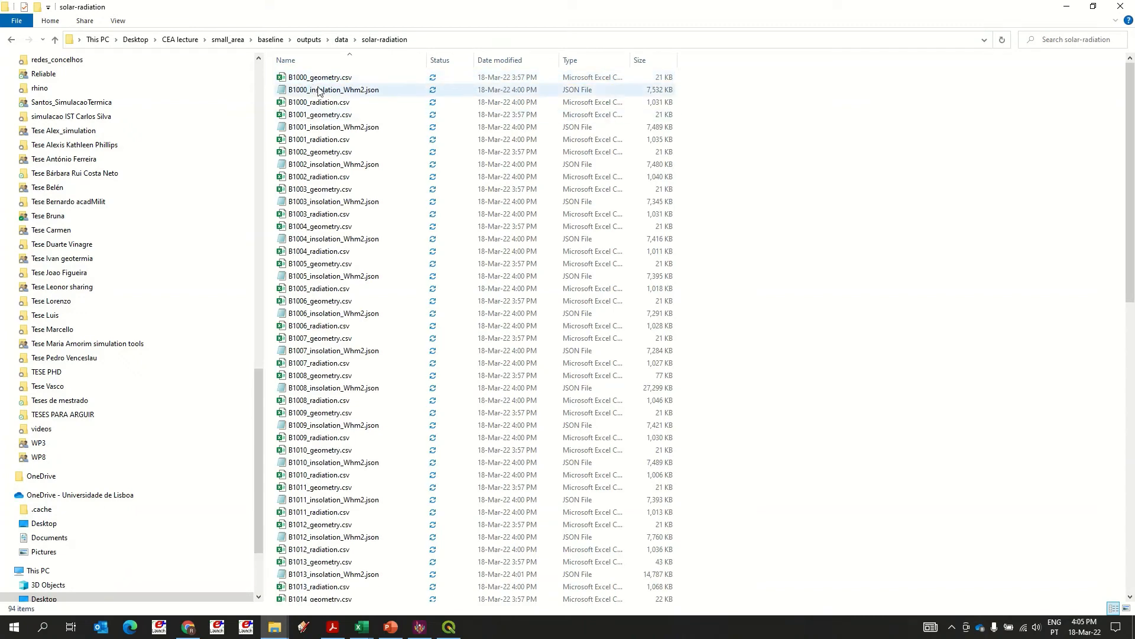
scroll(331, 104, down, 13)
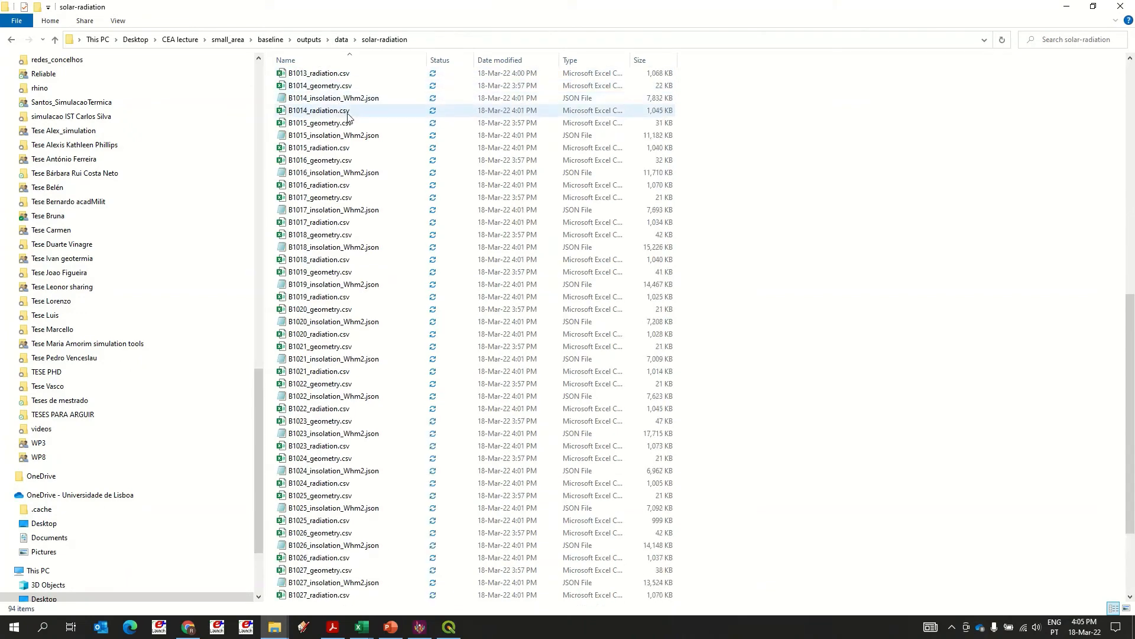
scroll(358, 266, up, 13)
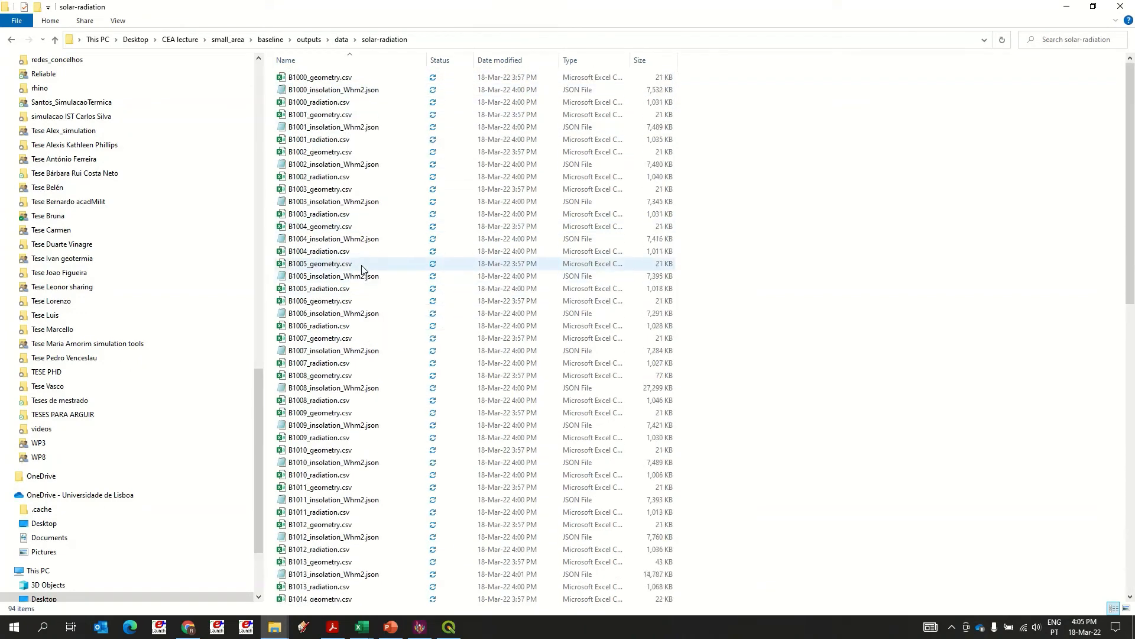
Open B1000_geometry.csv in Excel and fit all column widths to their contents
double_click(335, 77)
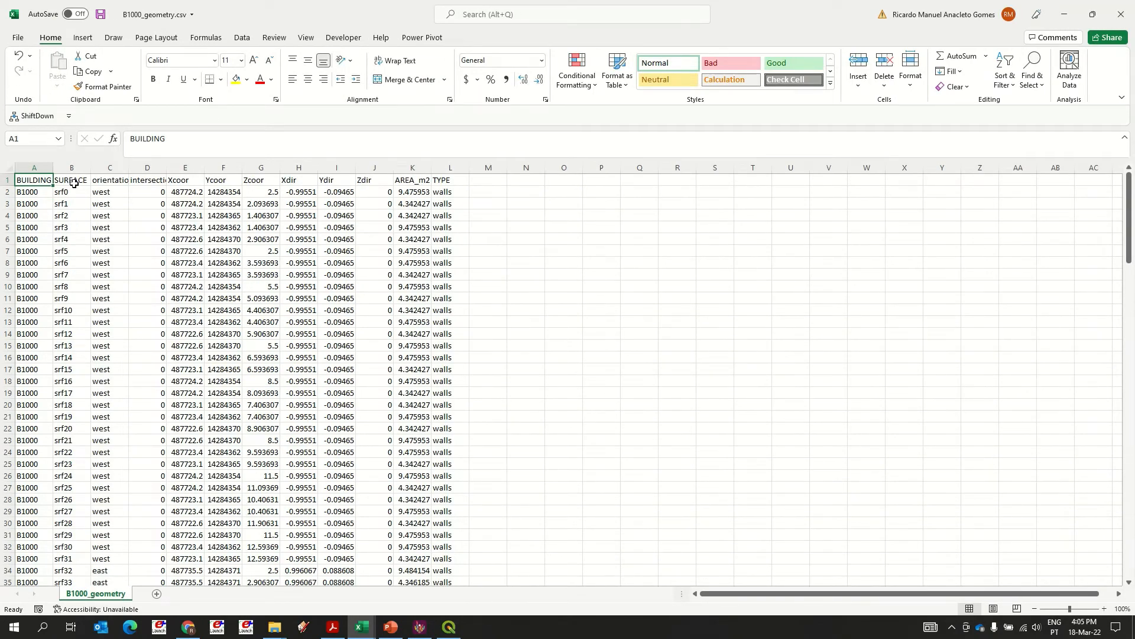
click(8, 169)
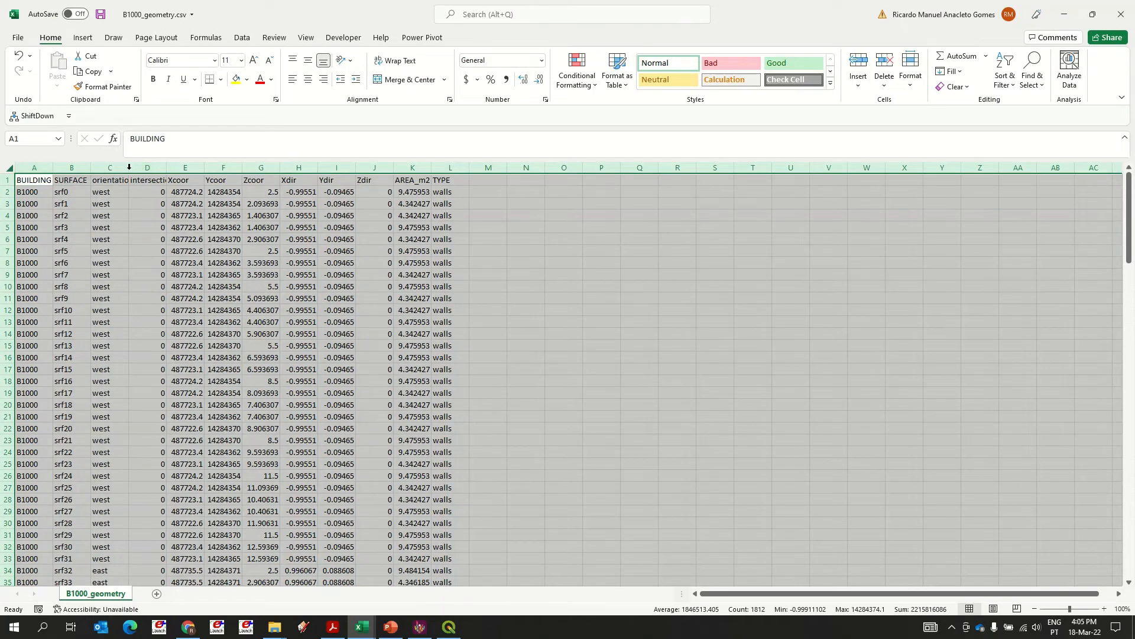
double_click(129, 168)
click(667, 249)
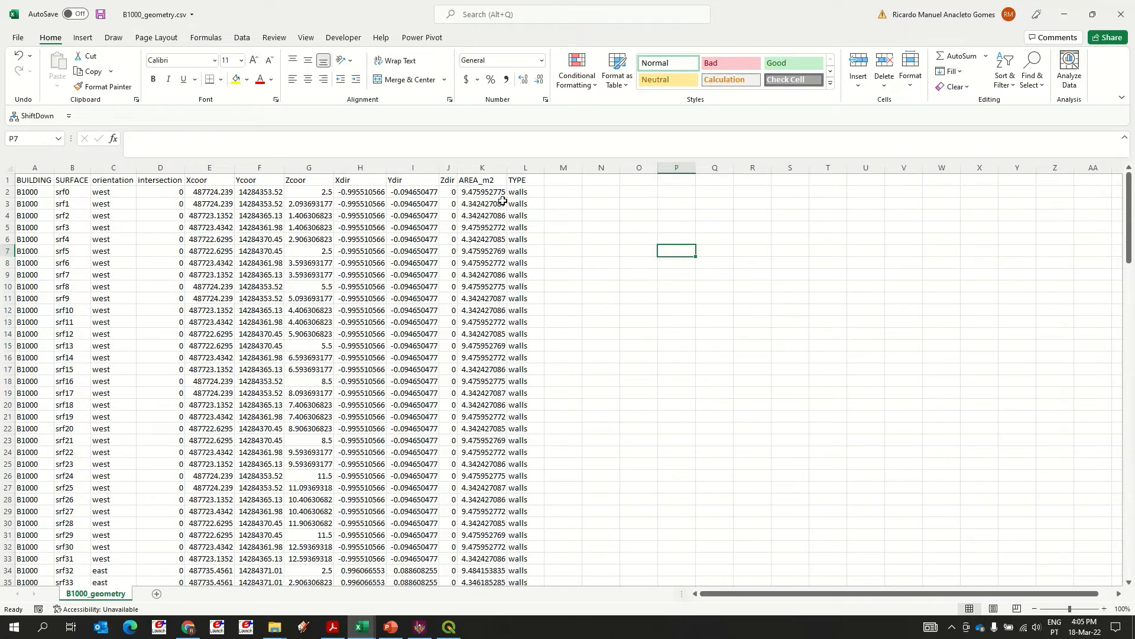
Examine the surface rows of building B1000 down to the end of the table and close the file without saving
scroll(521, 405, down, 20)
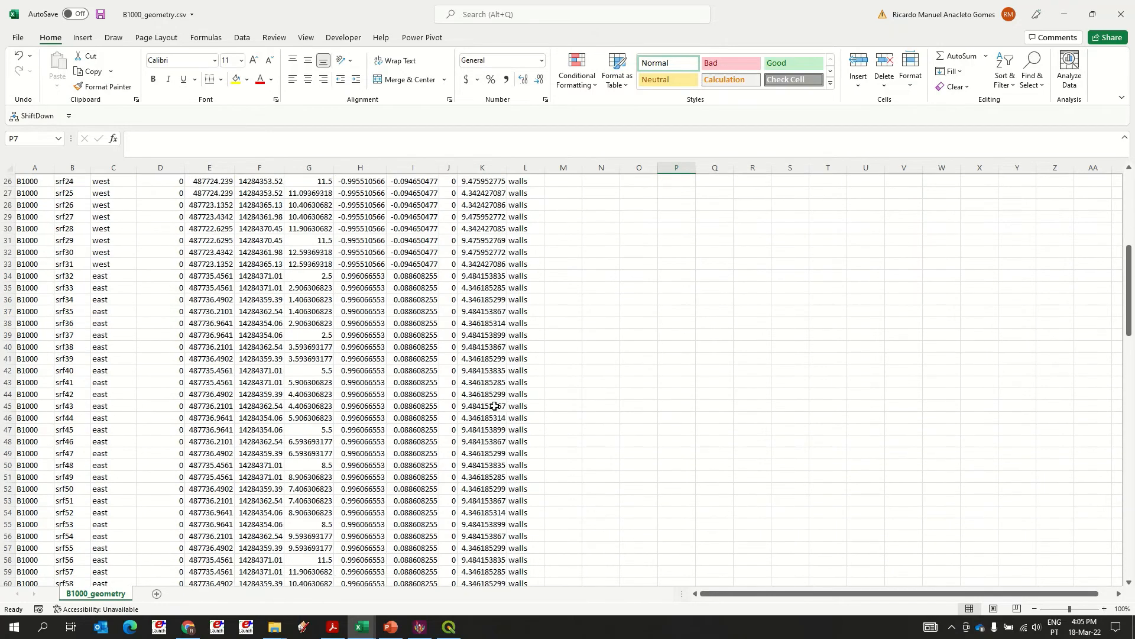
scroll(499, 403, down, 15)
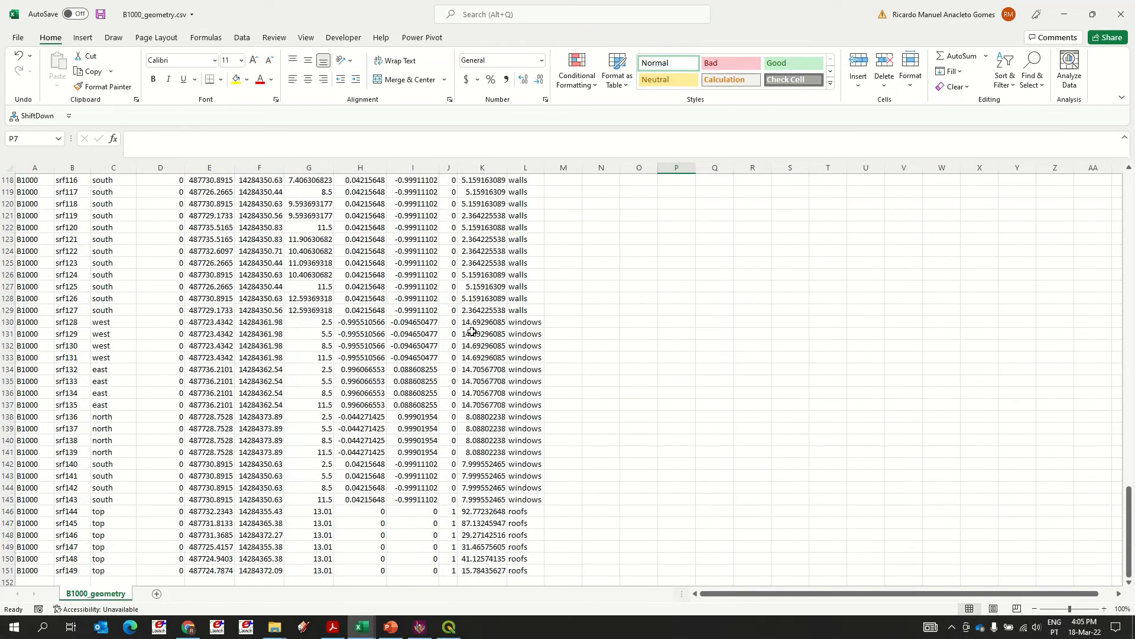
click(1121, 14)
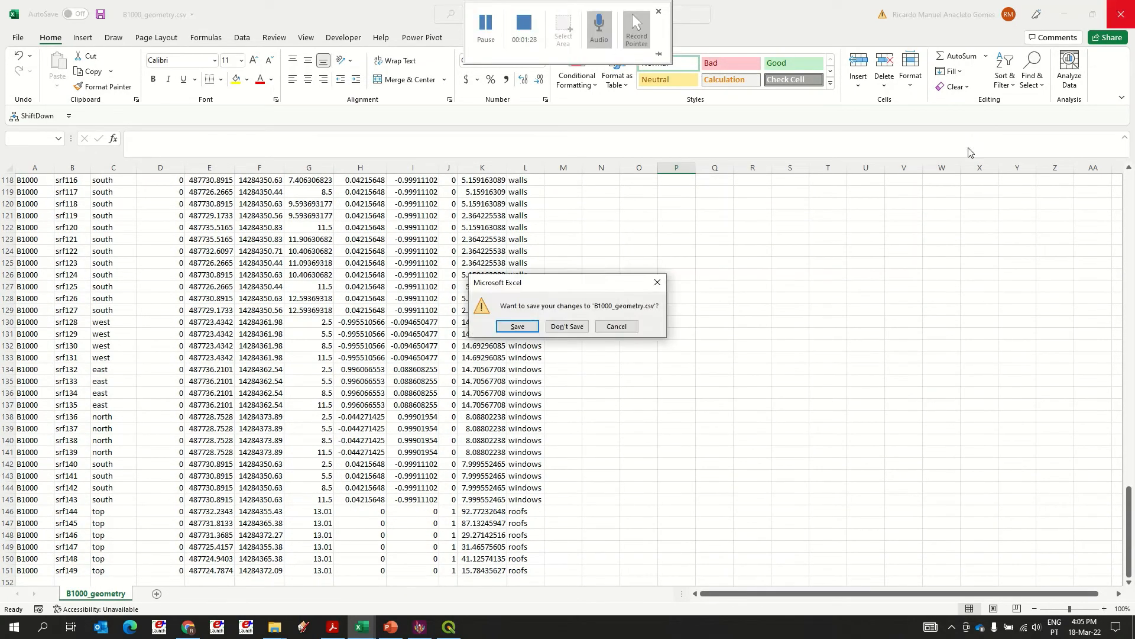
click(567, 326)
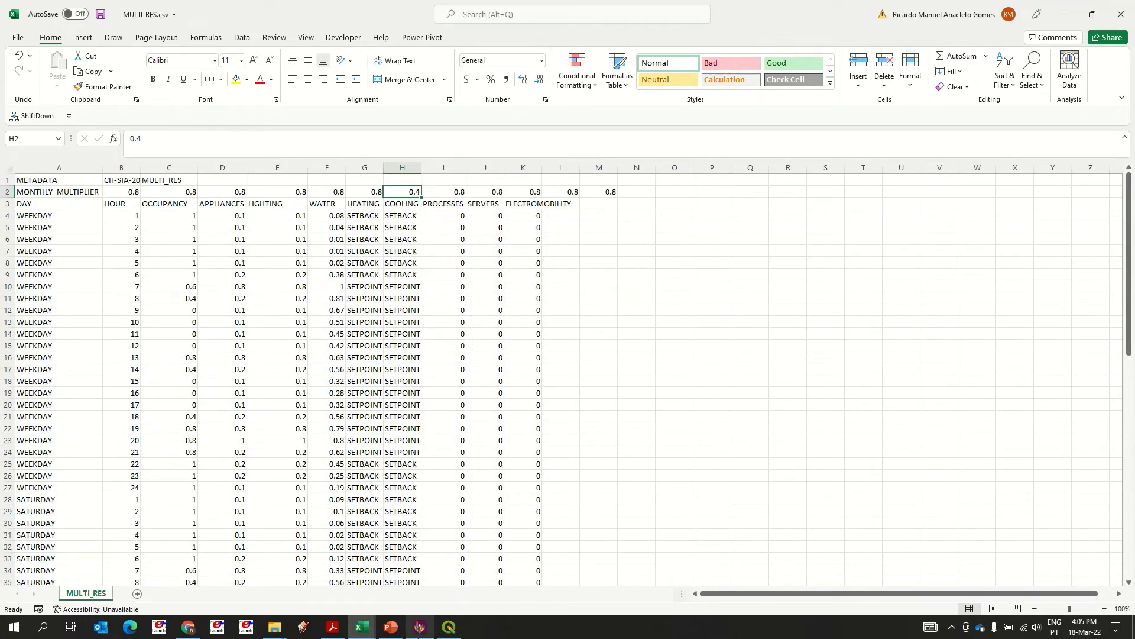
Switch back to City Energy Analyst and open the Building Schedules tool for demand forecasting
click(420, 627)
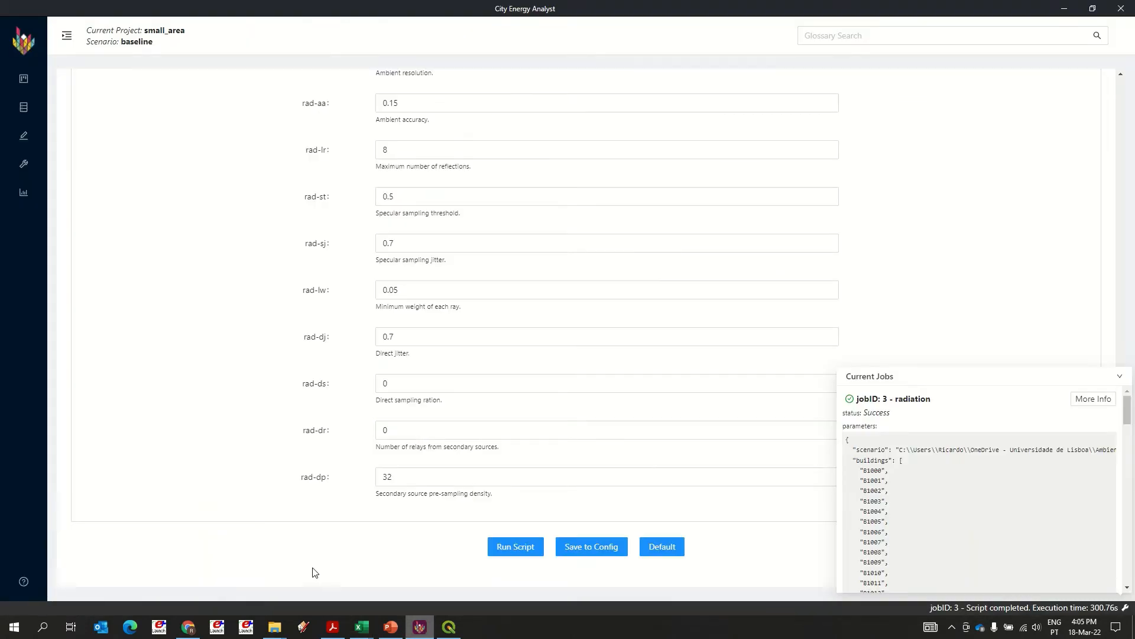
mouse_move(26, 167)
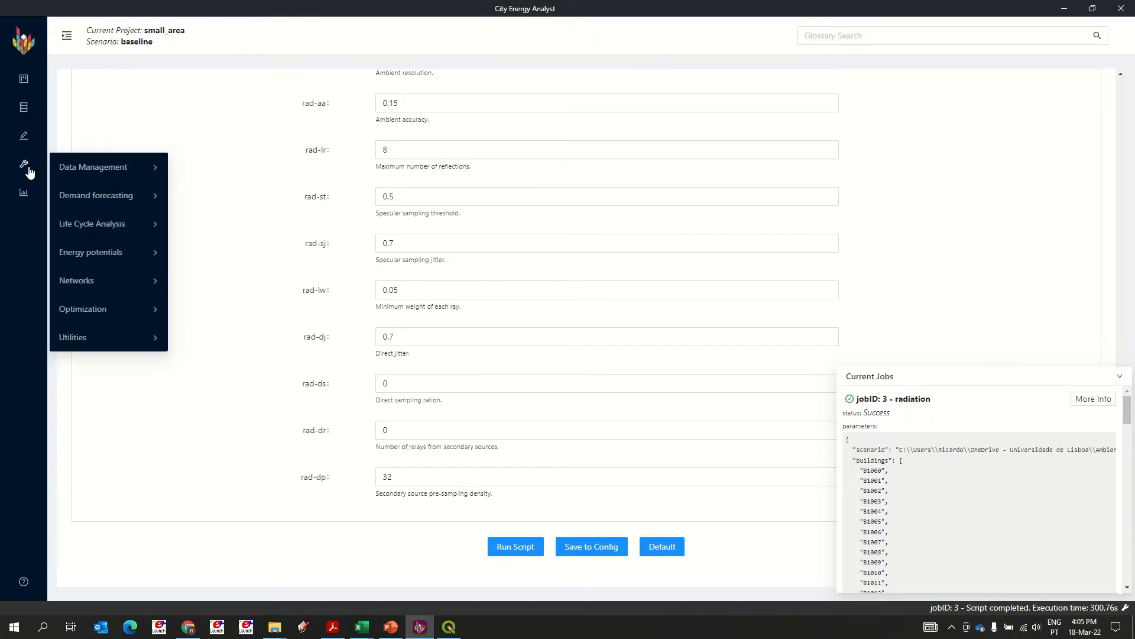
mouse_move(84, 201)
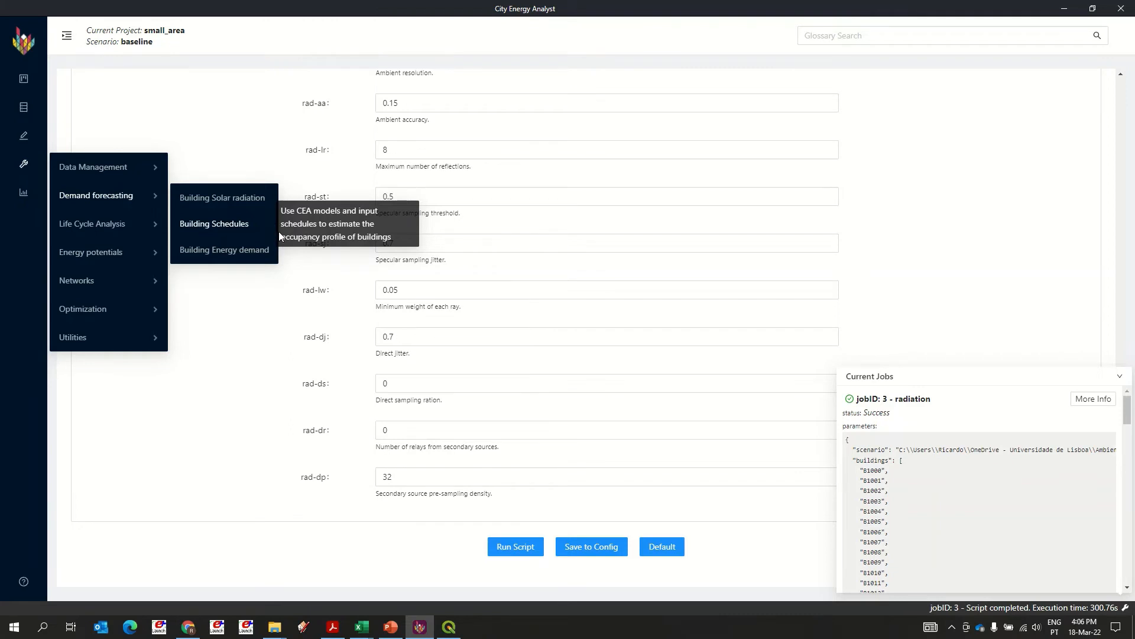
click(236, 228)
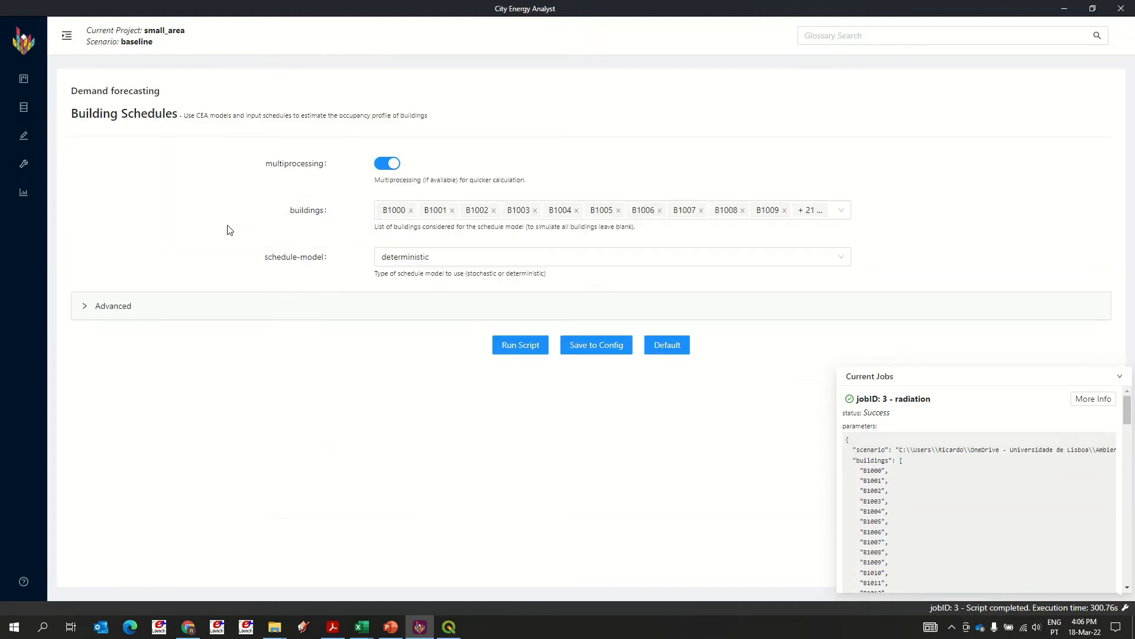
Review the schedule-model choices and advanced settings, keep deterministic, and run the Building Schedules script for the selected buildings
click(411, 259)
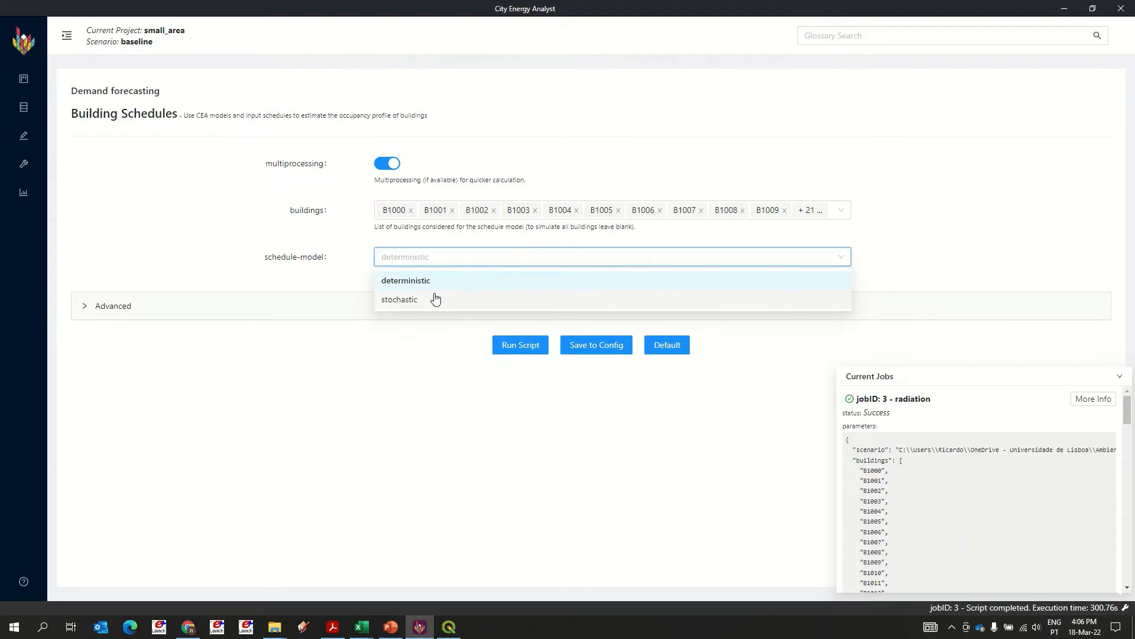
click(364, 257)
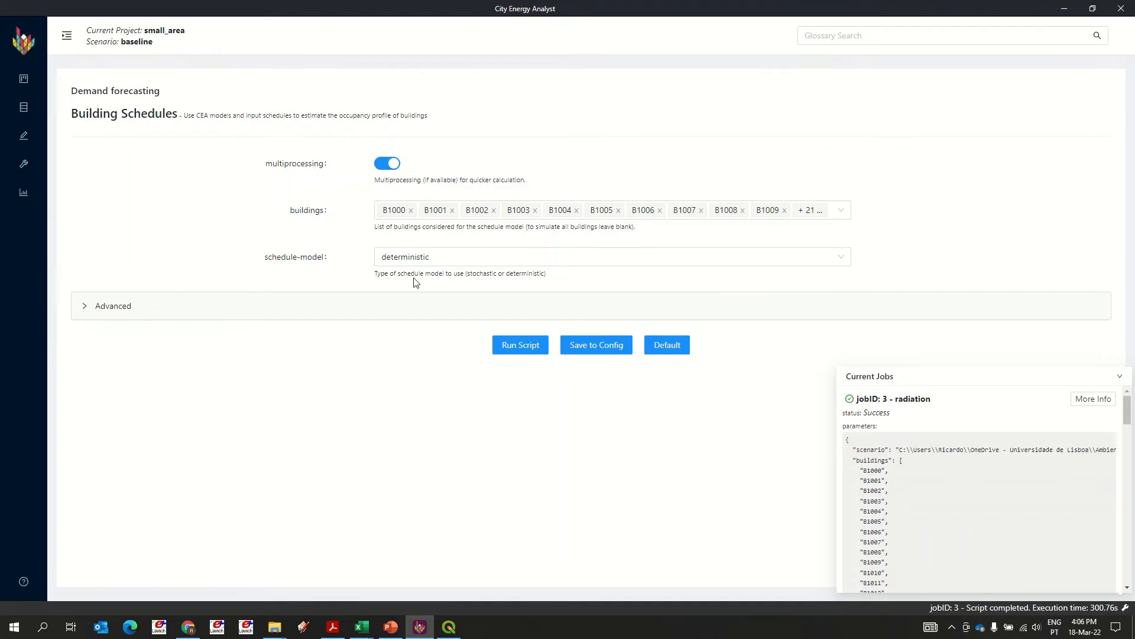
click(303, 312)
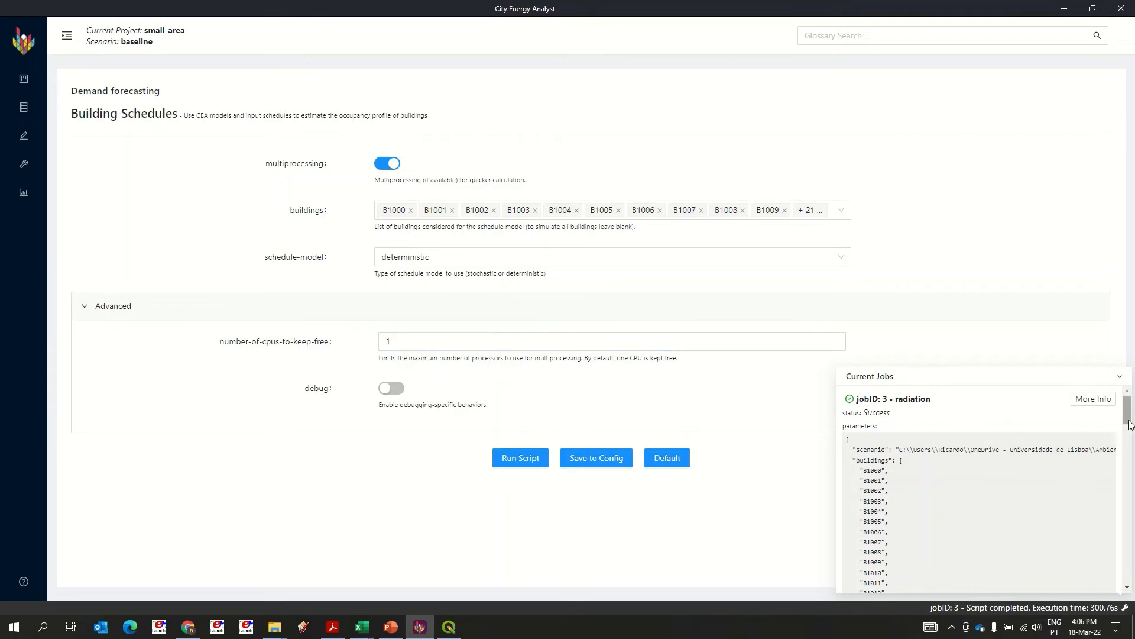
click(1120, 379)
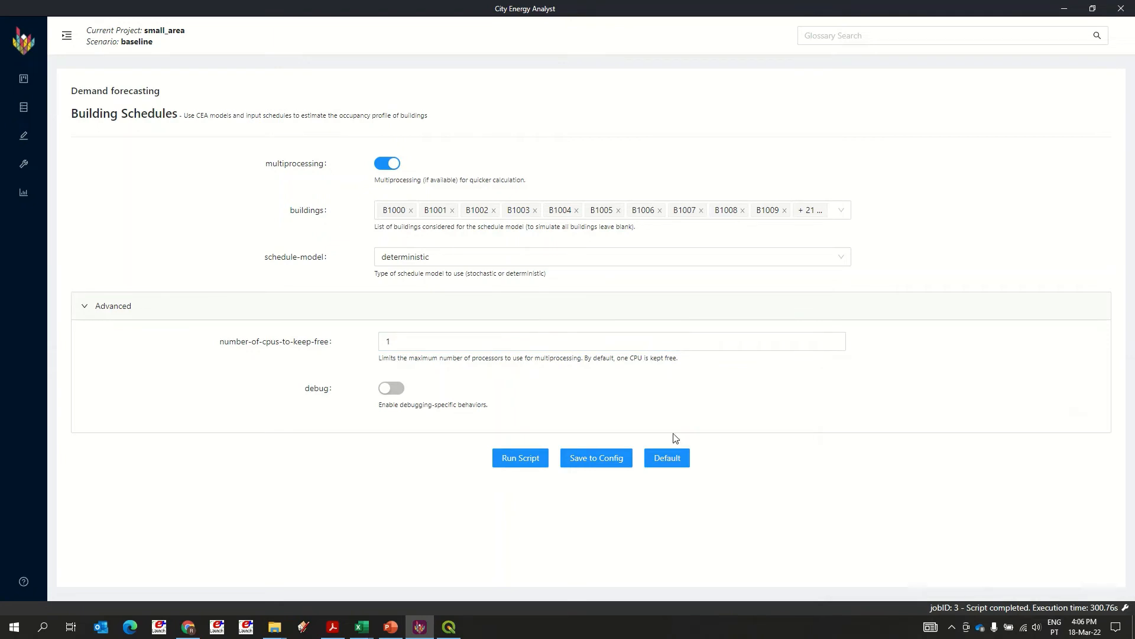
click(525, 468)
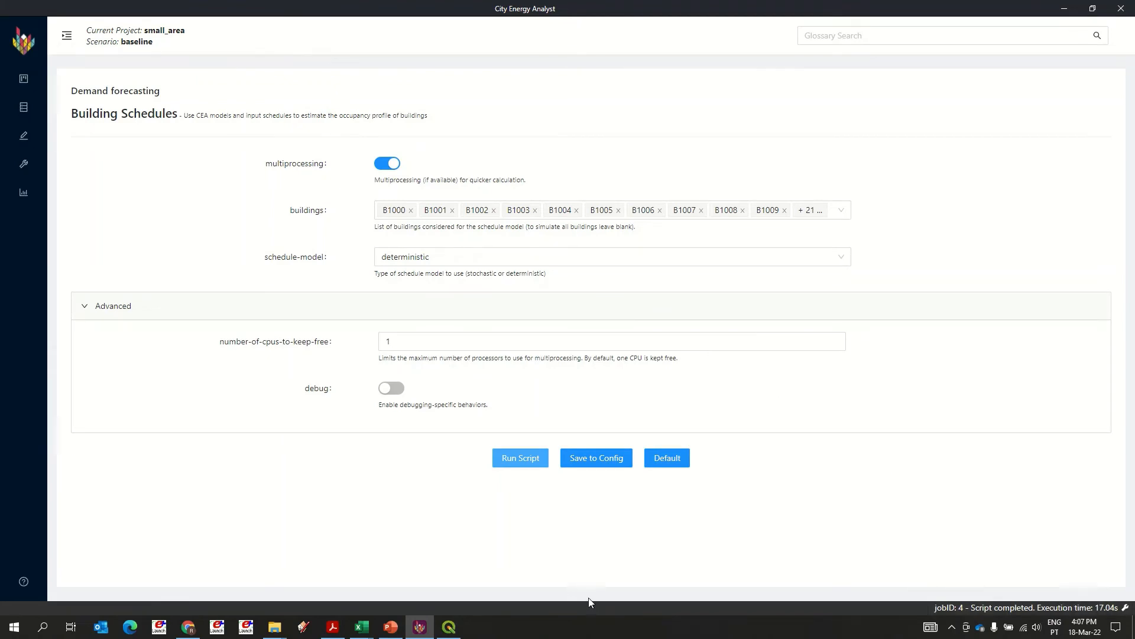
Switch to File Explorer and open the occupancy folder under the small_area baseline scenario's outputs data
mouse_move(277, 631)
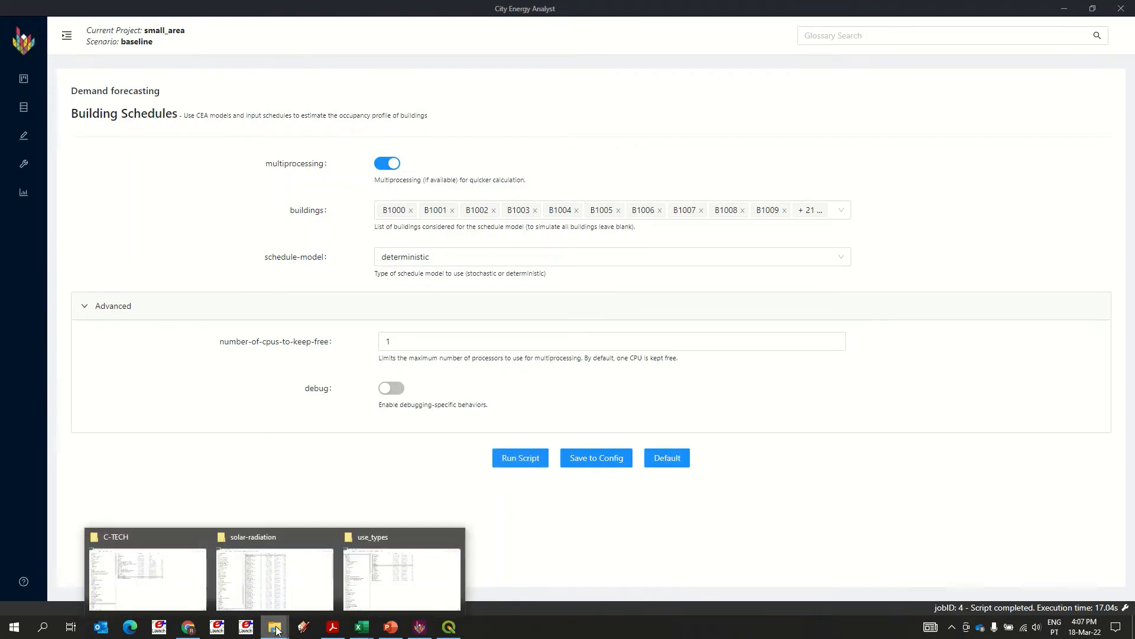
click(379, 589)
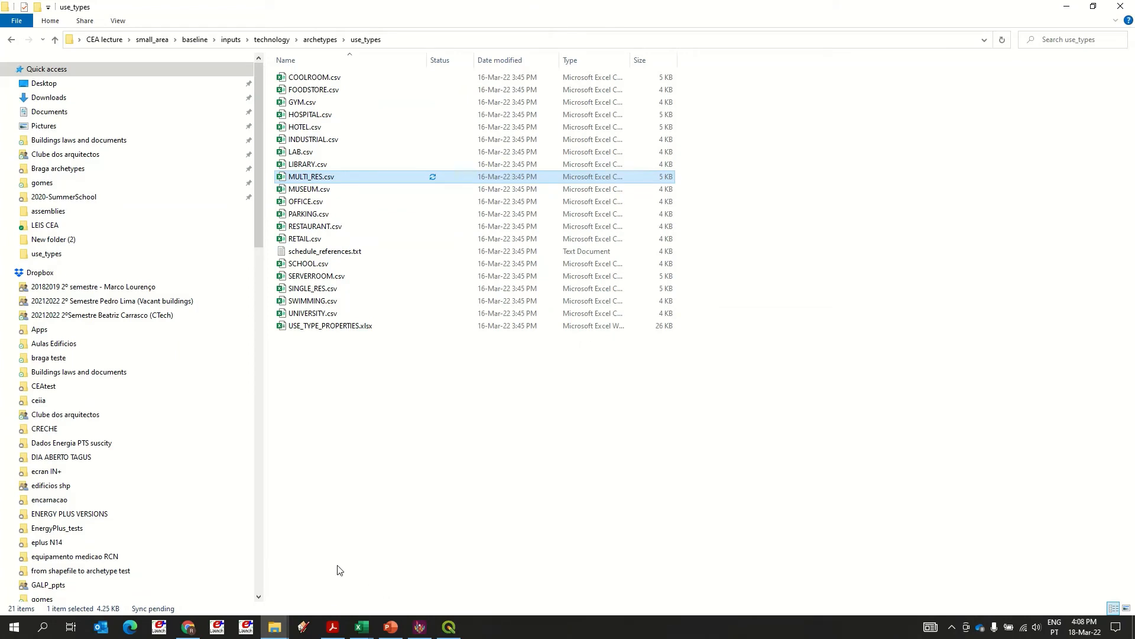
click(145, 40)
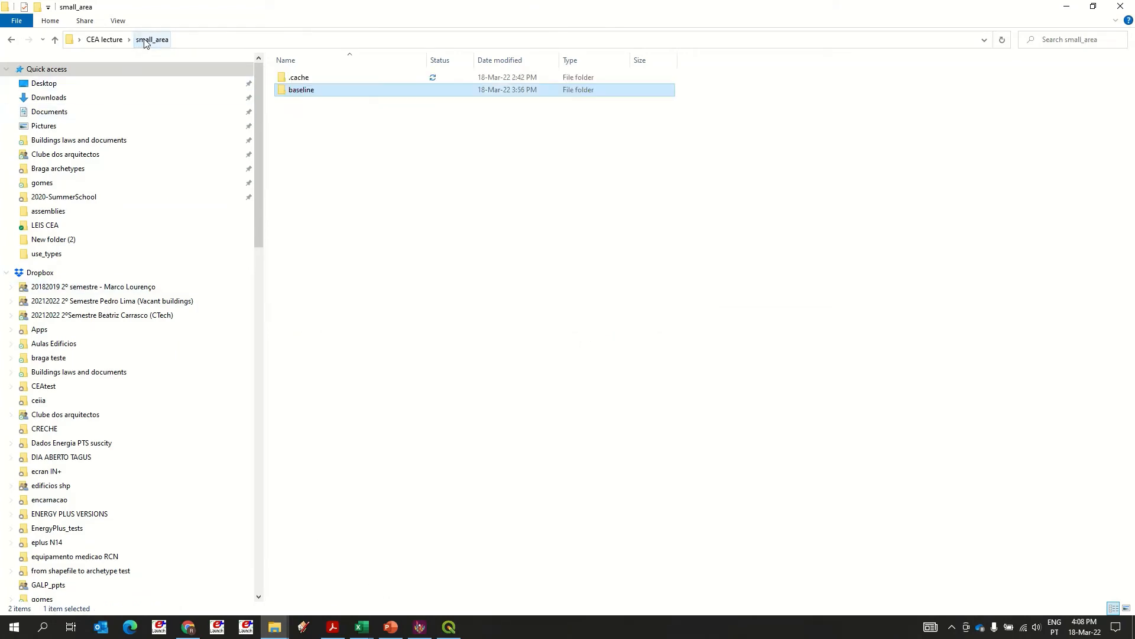
double_click(301, 90)
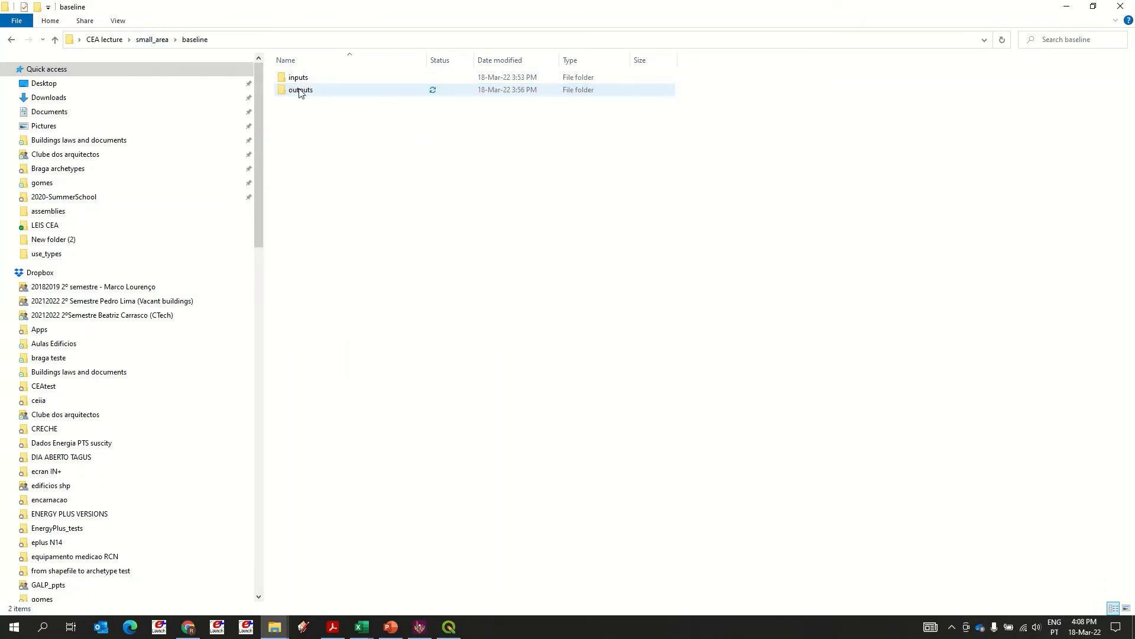
double_click(301, 90)
double_click(299, 77)
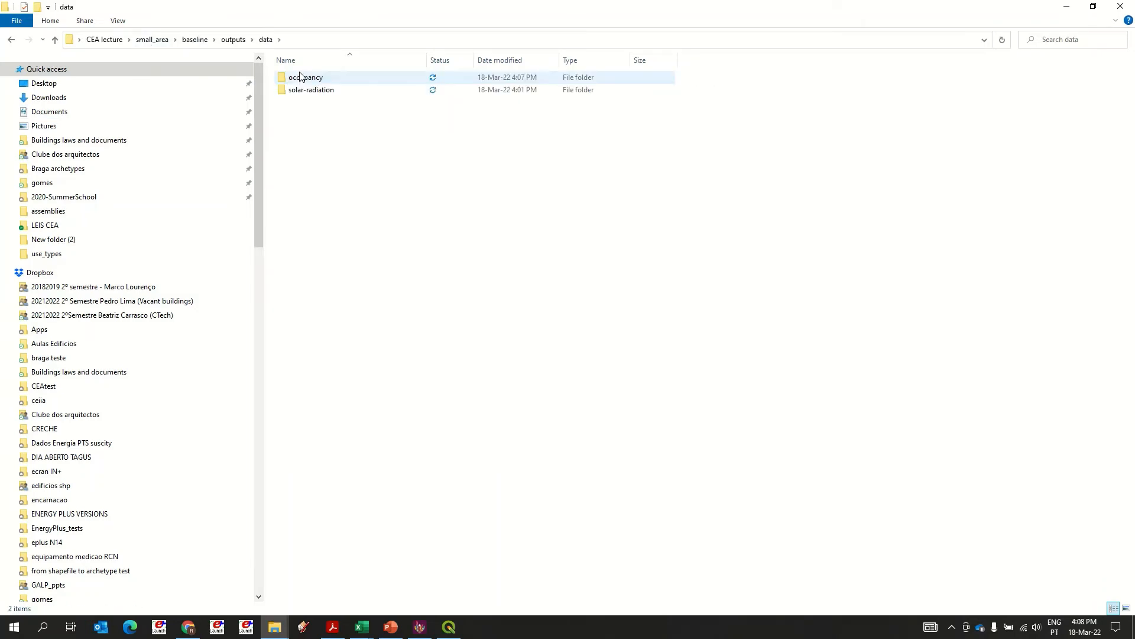
double_click(307, 79)
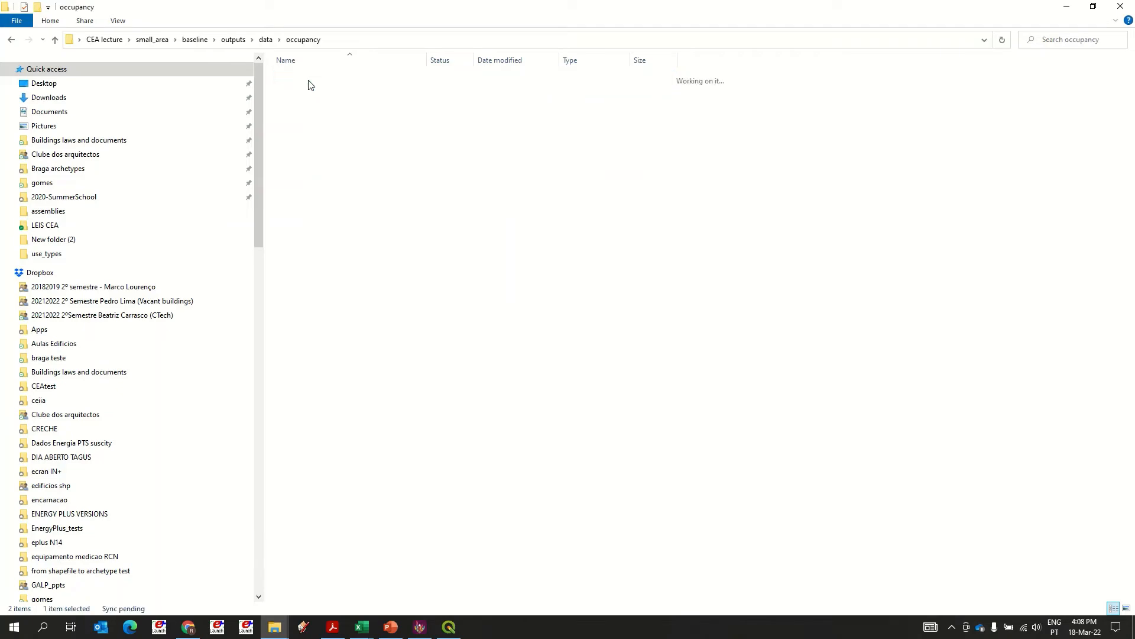
Open B1000.csv from the occupancy folder in Excel and widen the DATE column until the timestamps are readable
click(309, 80)
key(alt+Tab)
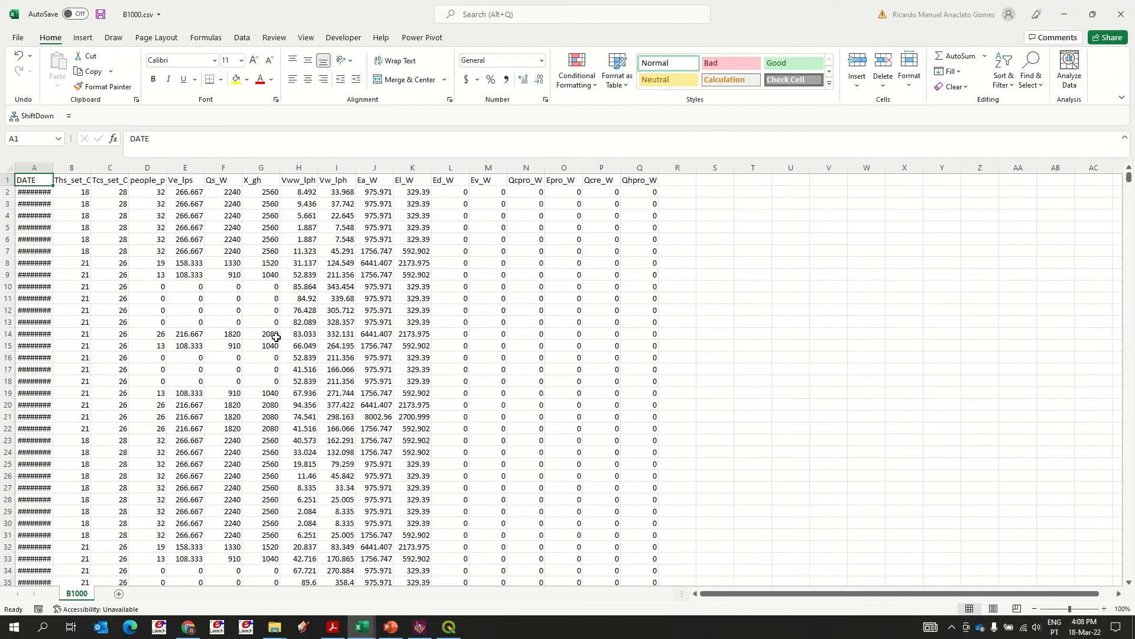
drag(51, 169, 273, 177)
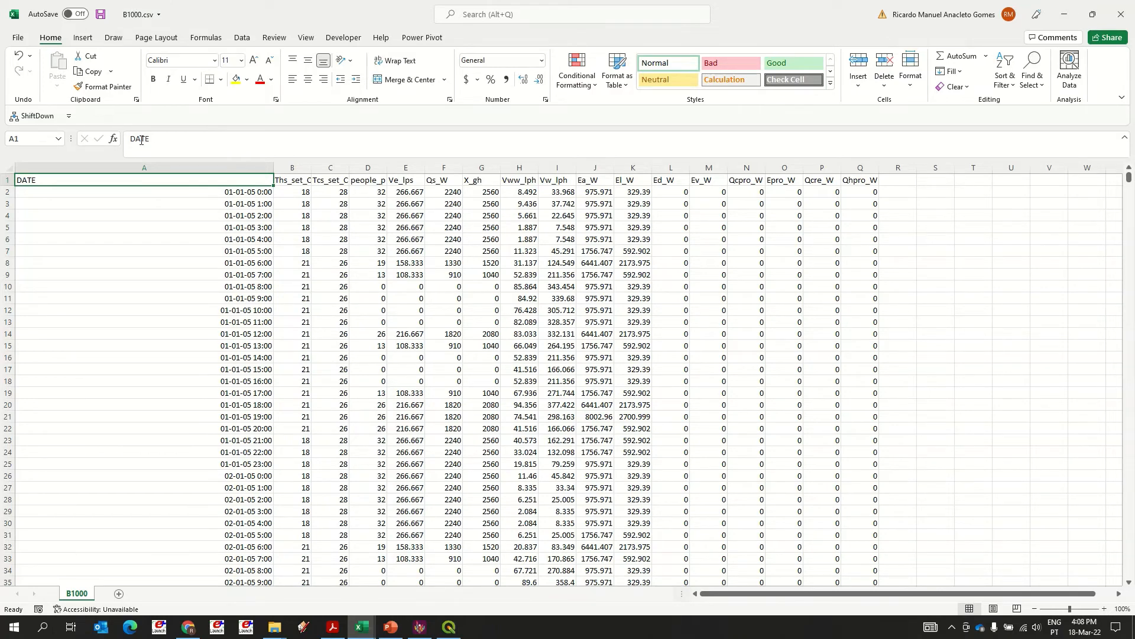
Check the hourly timestamps in the DATE column down to the last row and return to the table's start
click(164, 190)
key(ctrl+shift+Down)
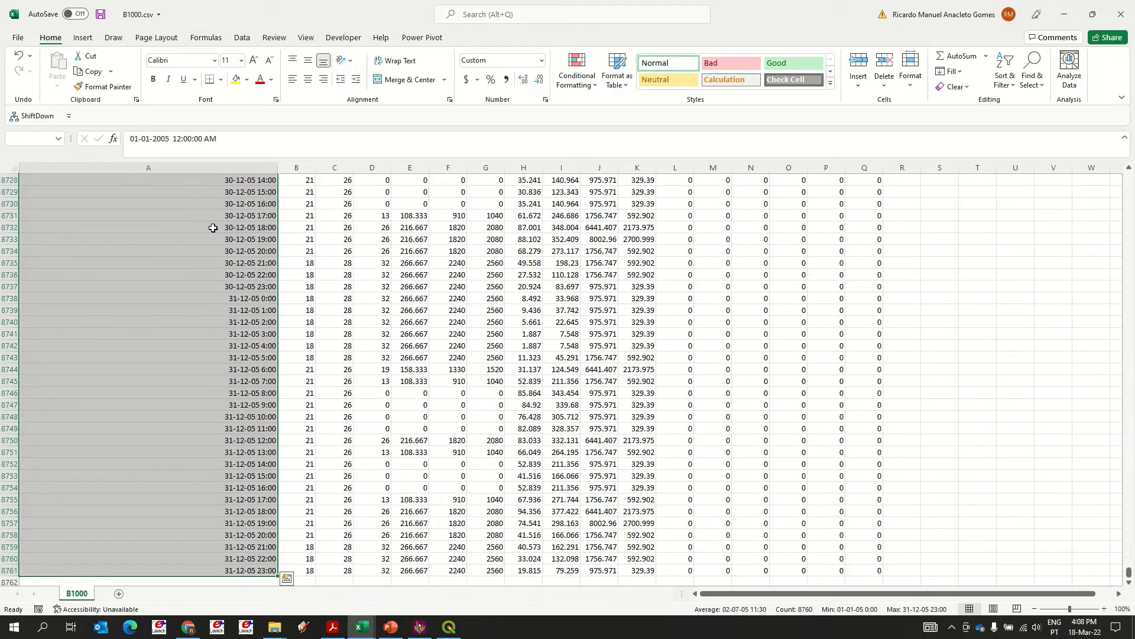
key(ctrl+Home)
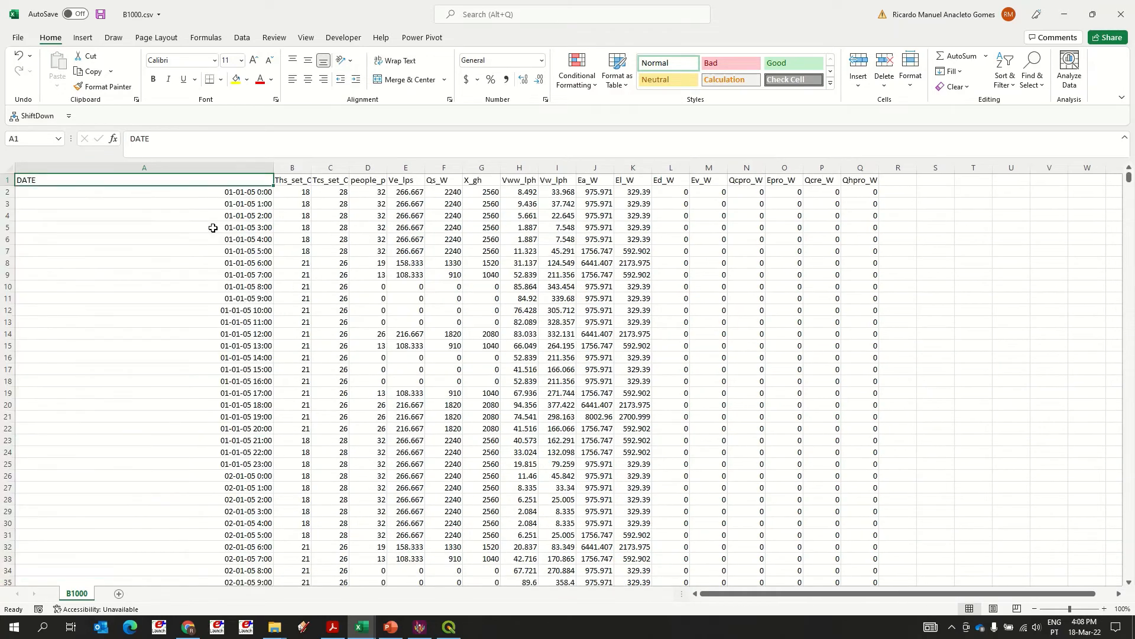
Examine building B1000's schedule columns from the Ths_set_C and Tcs_set_C setpoints across to the Epro_W values
key(Right)
key(Down)
key(Up)
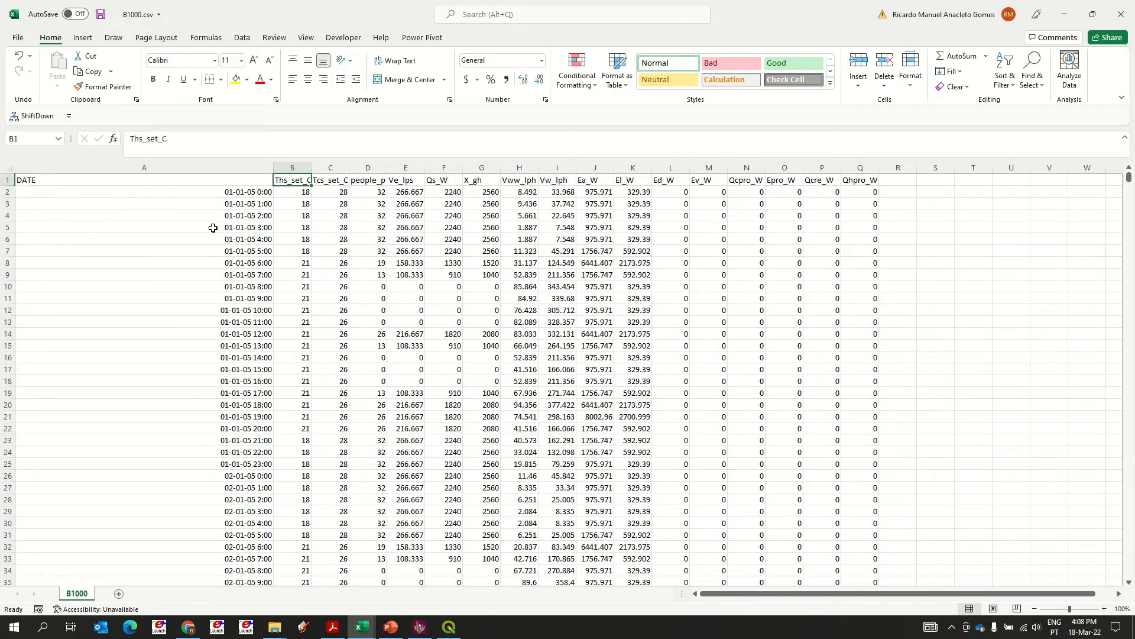
key(Right)
key(Right)
key(Left)
key(Left)
key(Right)
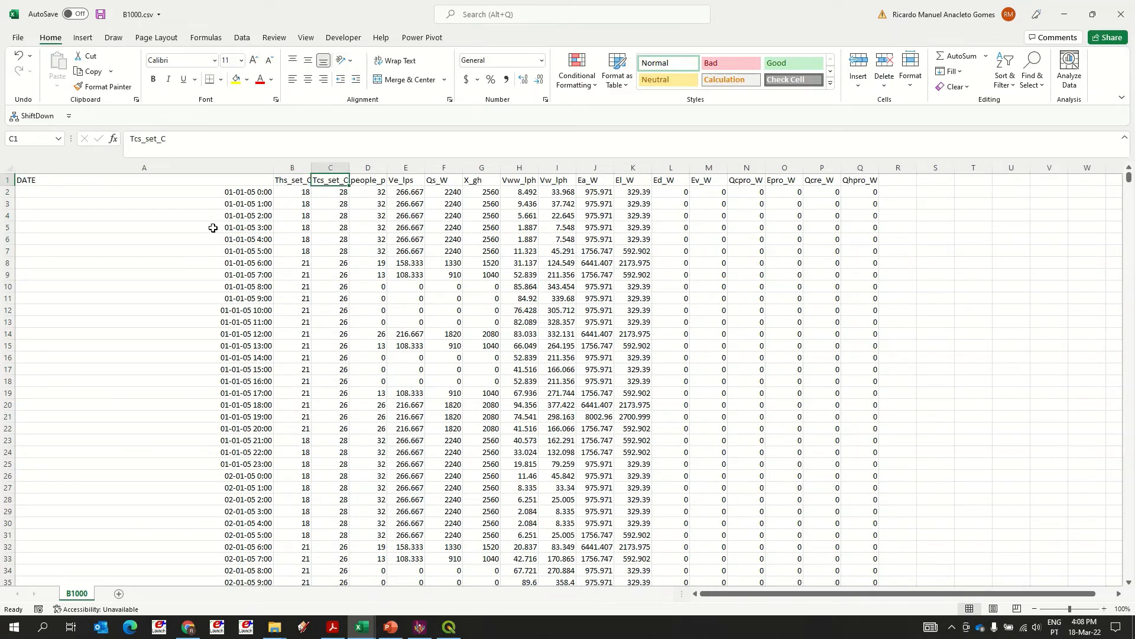
key(Right)
key(Right)
key(Right)
key(Right)
key(Right)
key(Right)
key(Right)
key(Right)
key(Right)
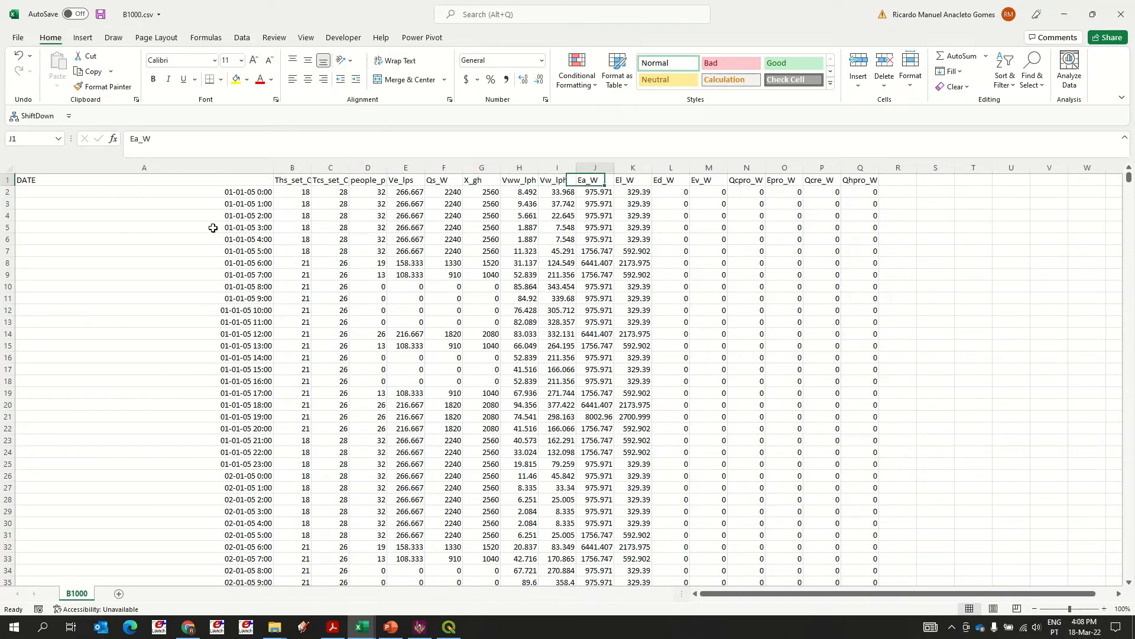
key(Right)
key(Right)
key(Right)
key(Down)
key(Down)
key(Down)
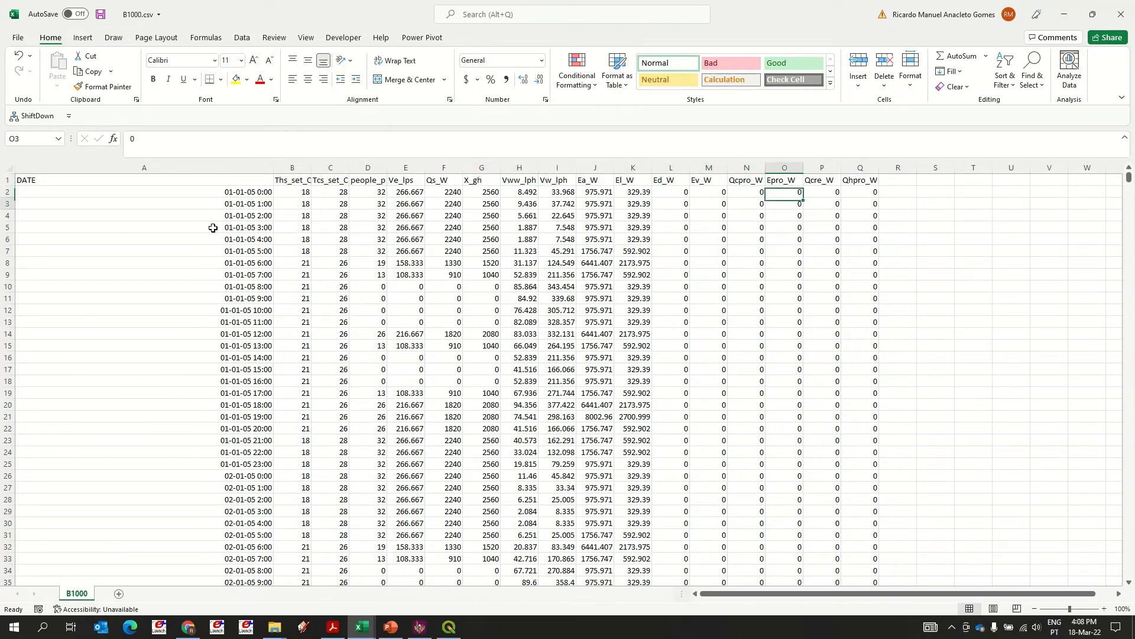
key(Down)
key(Down)
key(Down)
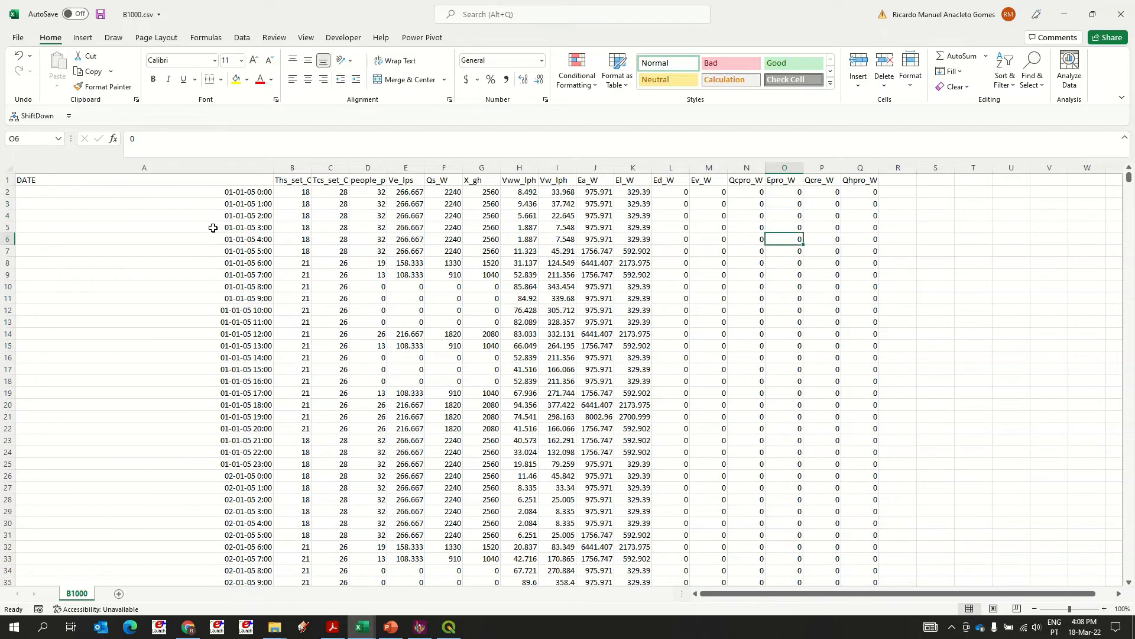
Examine the electricity columns Ea_W, El_W, Ed_W and Ev_W in the B1000 schedule
key(Left)
key(Left)
key(Left)
key(Left)
key(Left)
key(Left)
key(Left)
key(Left)
key(Up)
key(Up)
key(Up)
key(Up)
key(Up)
key(Up)
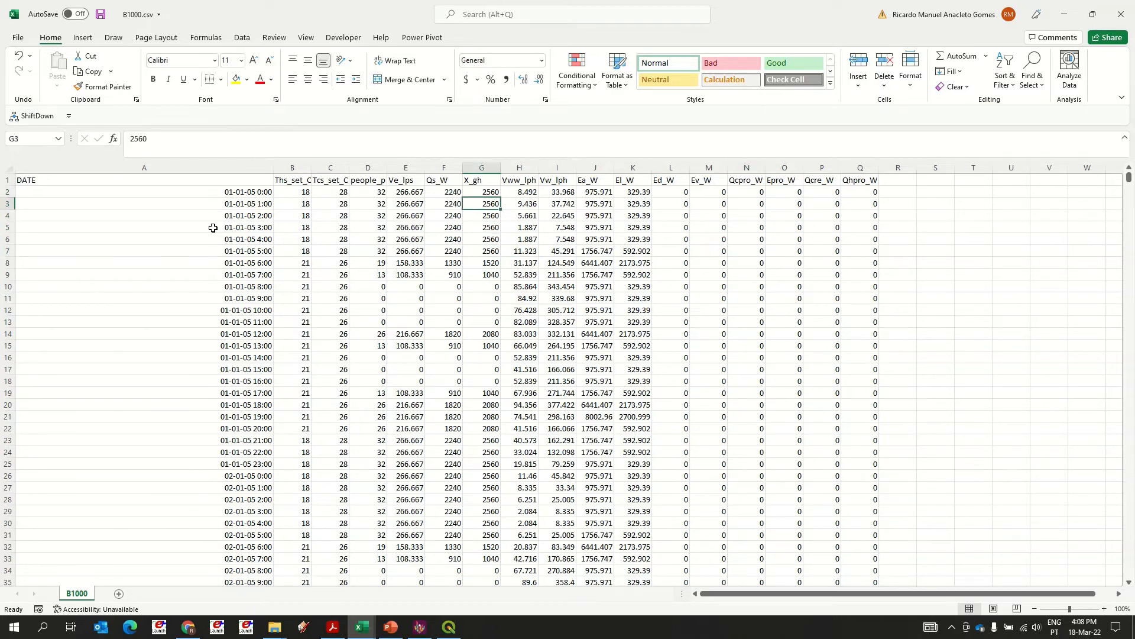
key(Right)
key(Right)
key(Right)
key(Right)
key(Right)
key(Right)
key(Right)
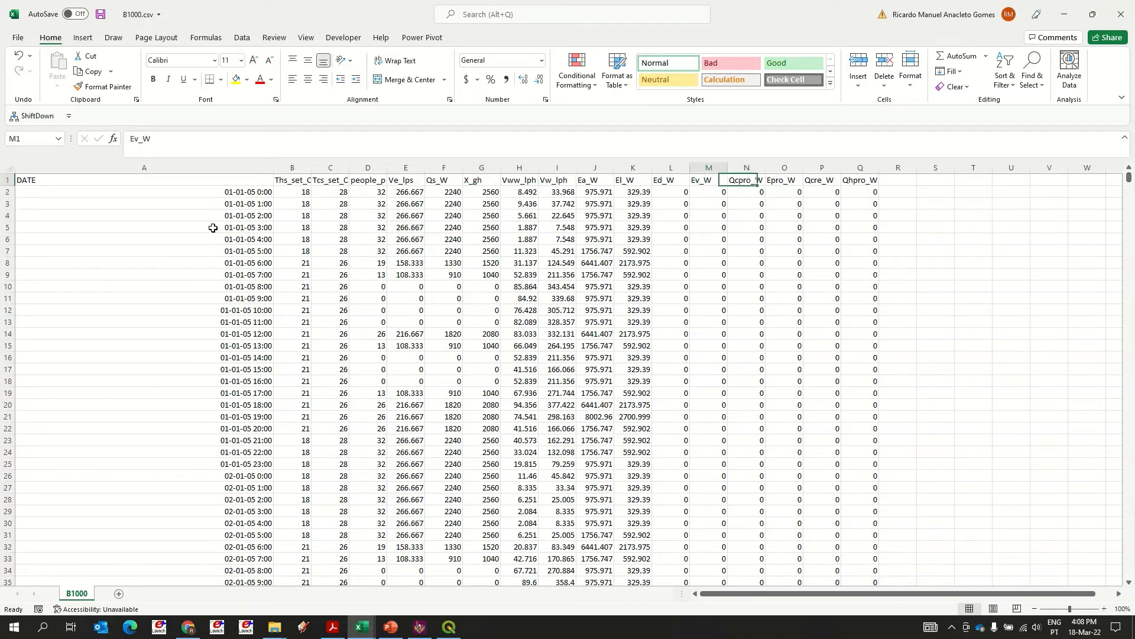
key(Left)
key(Left)
key(Left)
key(Left)
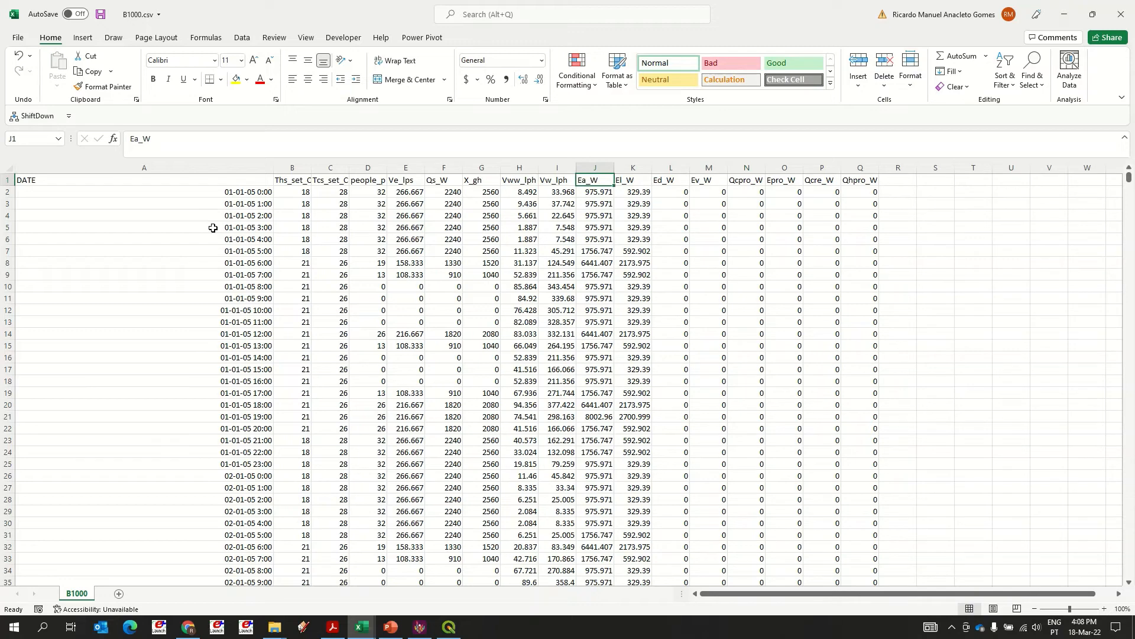
key(Right)
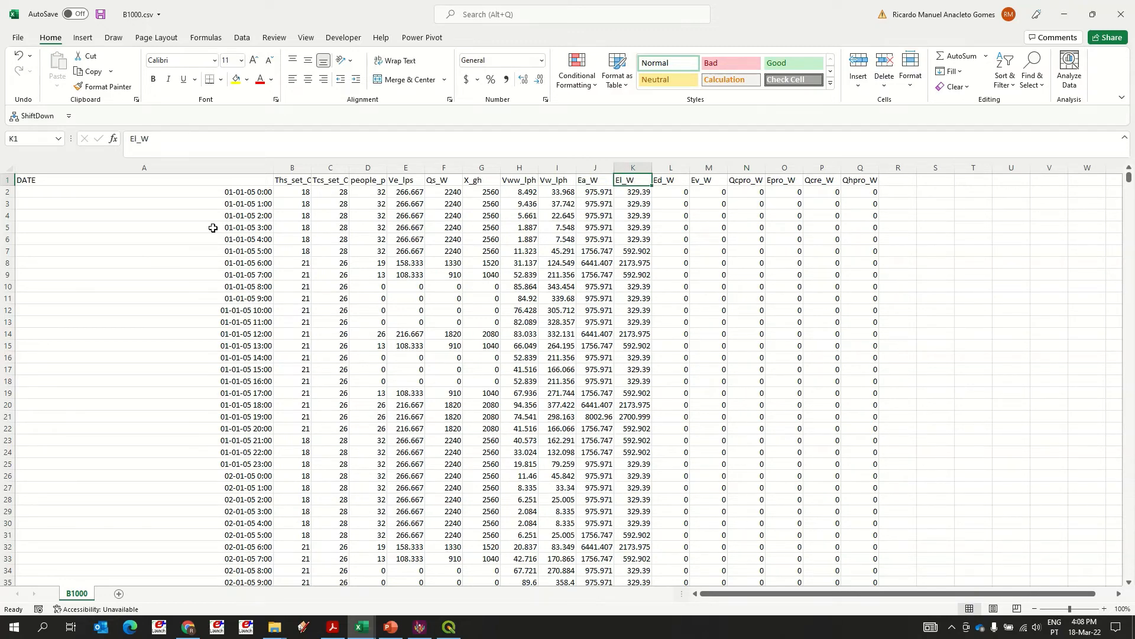
key(Right)
key(Right)
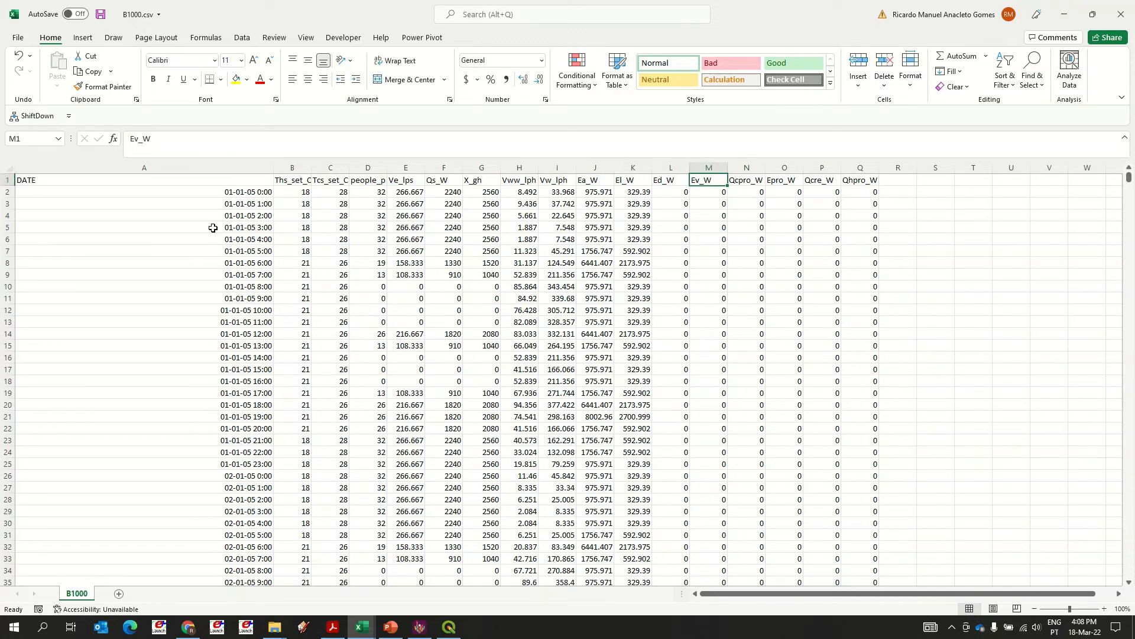
Examine the water columns Vw_lph and Vww_lph and the ventilation column Ve_lps in the B1000 schedule
key(Left)
key(Left)
key(Left)
key(Left)
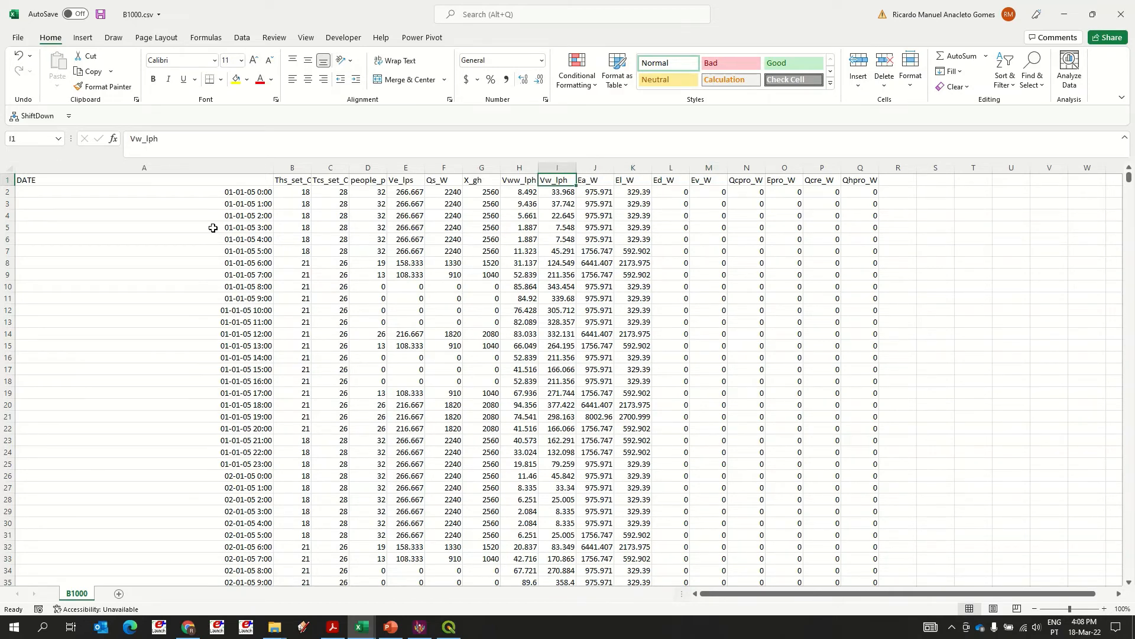
key(Left)
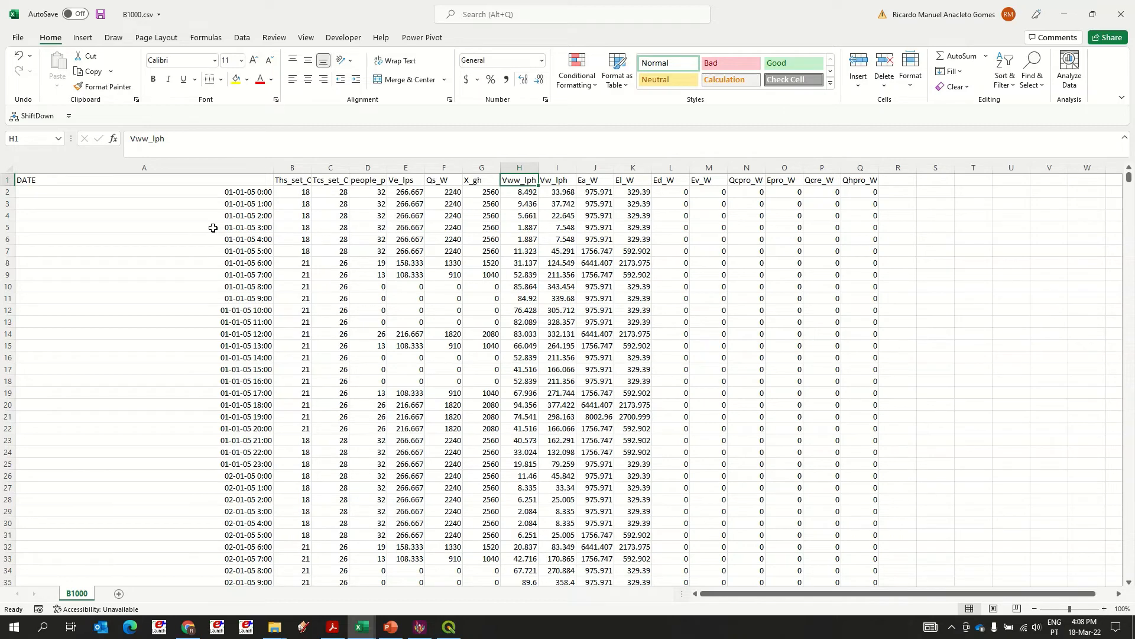
key(Left)
key(Left)
key(Left)
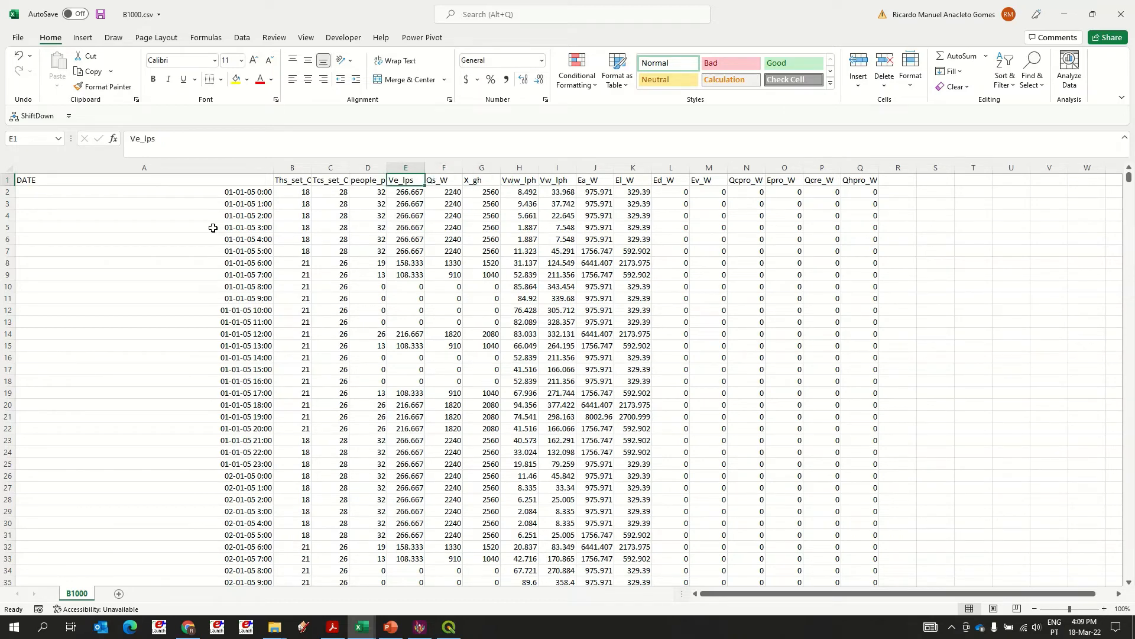
Look over the remaining column headings through the process loads up to Qhpro_W, and return to the DATE heading
key(Right)
key(Right)
key(Right)
key(Right)
key(Right)
key(Right)
key(Right)
key(Right)
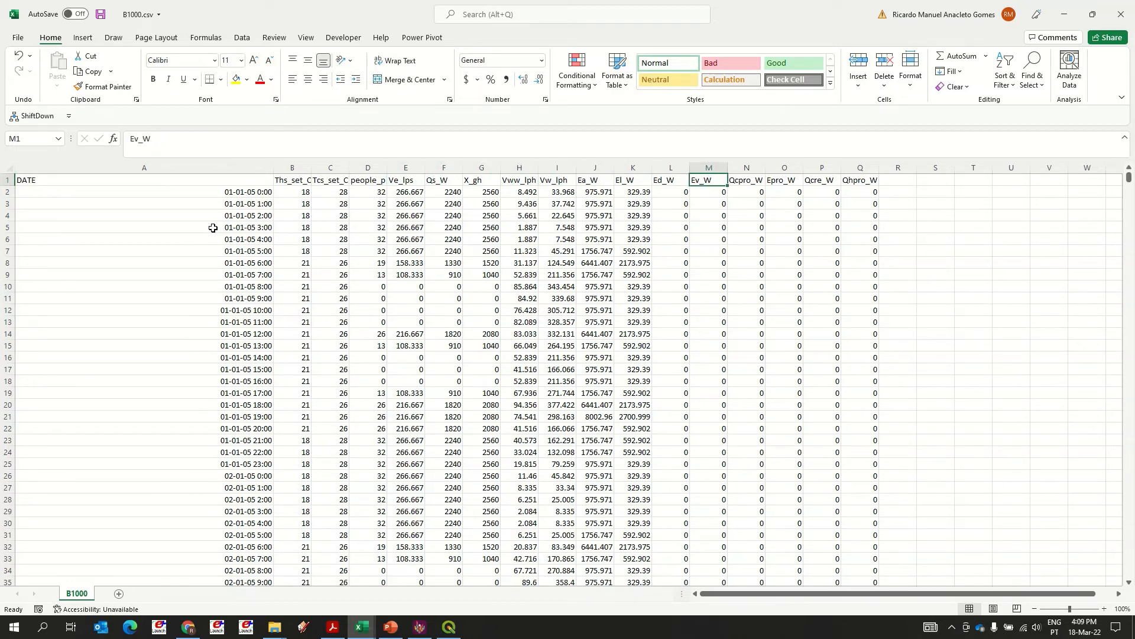
key(Right)
key(Right)
key(Right)
key(Right)
key(Left)
key(Left)
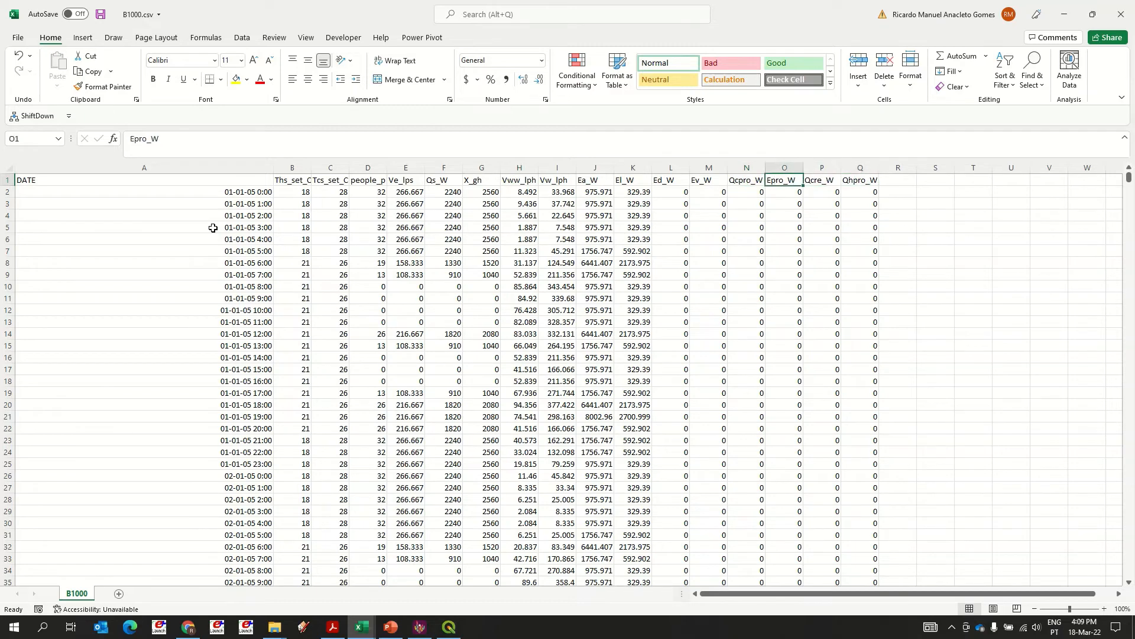
key(Left)
key(Left)
key(Left)
key(Left)
key(Left)
key(Left)
key(Left)
key(Left)
key(Left)
key(Left)
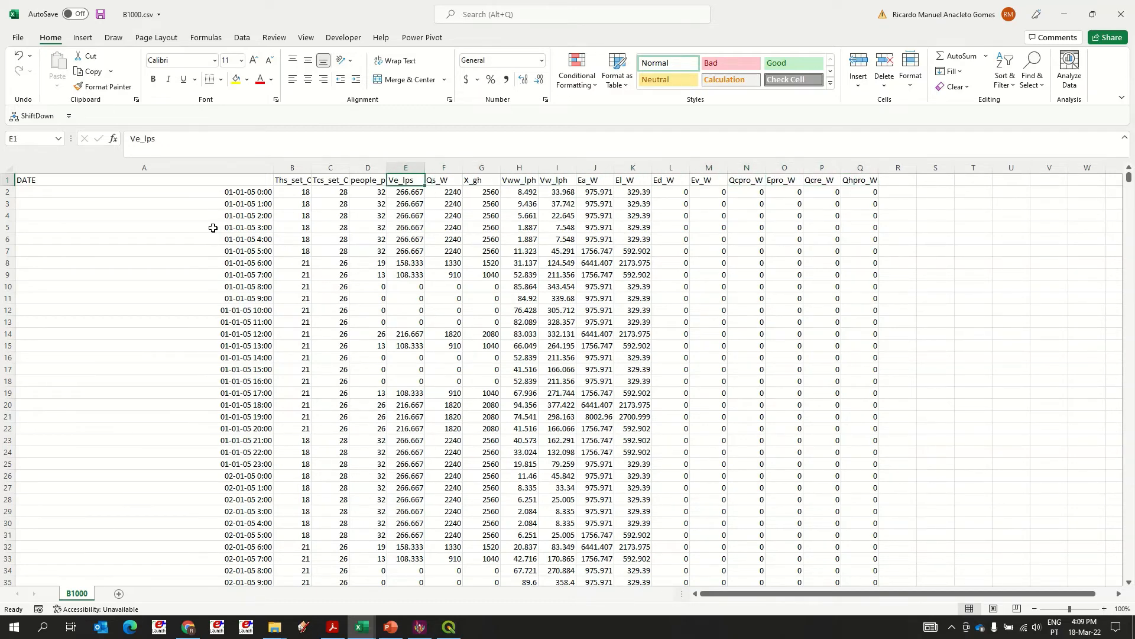
key(Left)
key(Left)
key(Left)
key(Left)
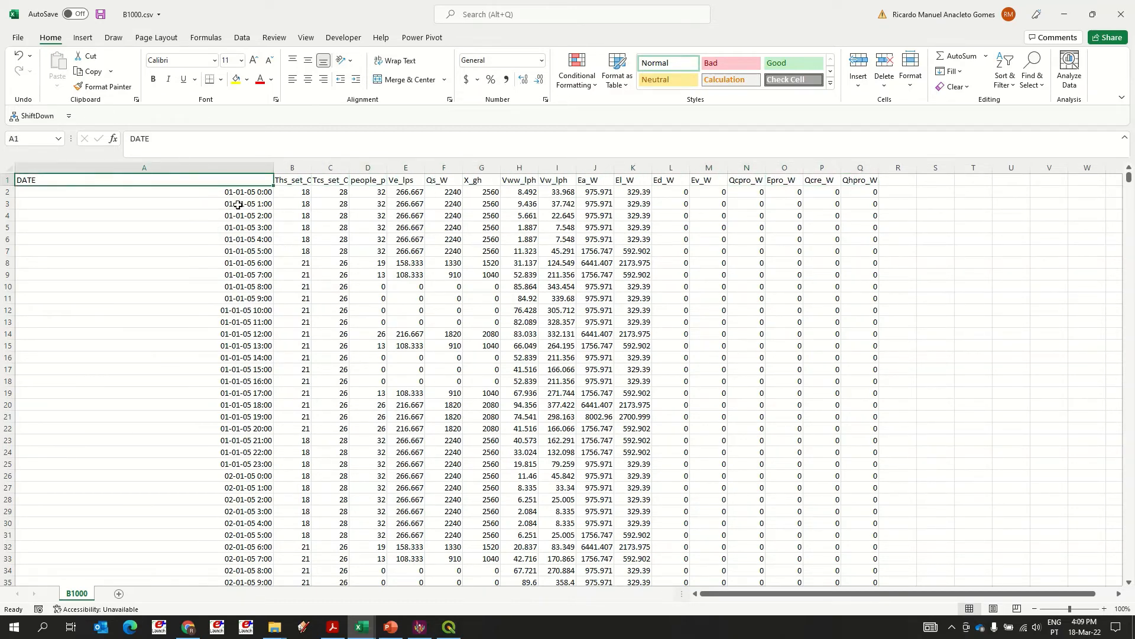
Close B1000.csv without saving changes and switch back to the Building Schedules tool in City Energy Analyst
click(1124, 16)
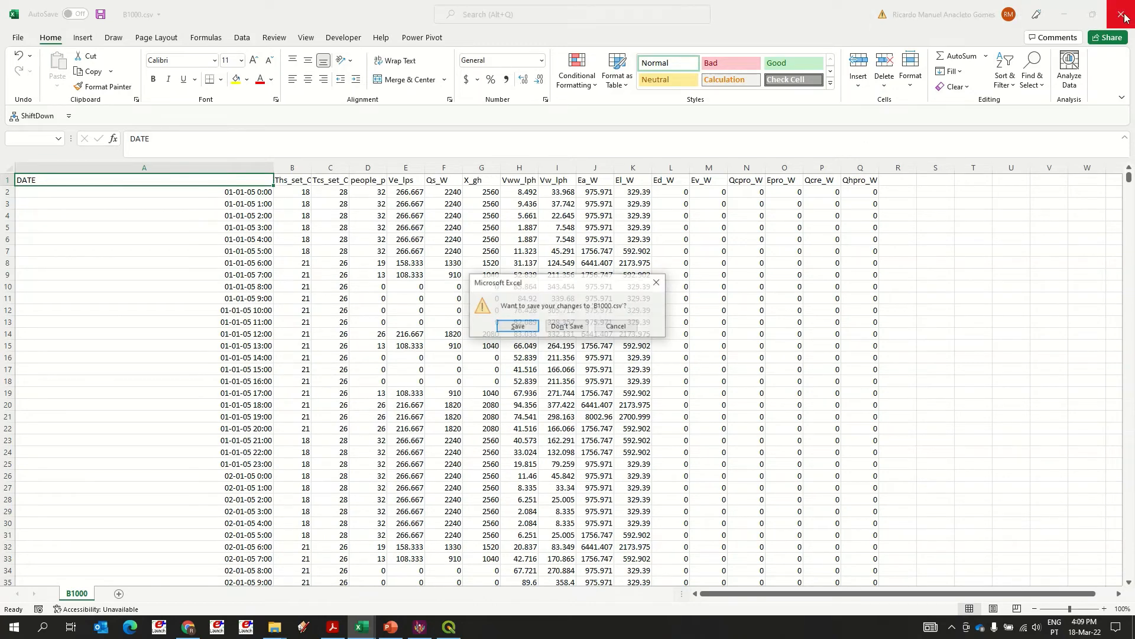
click(572, 324)
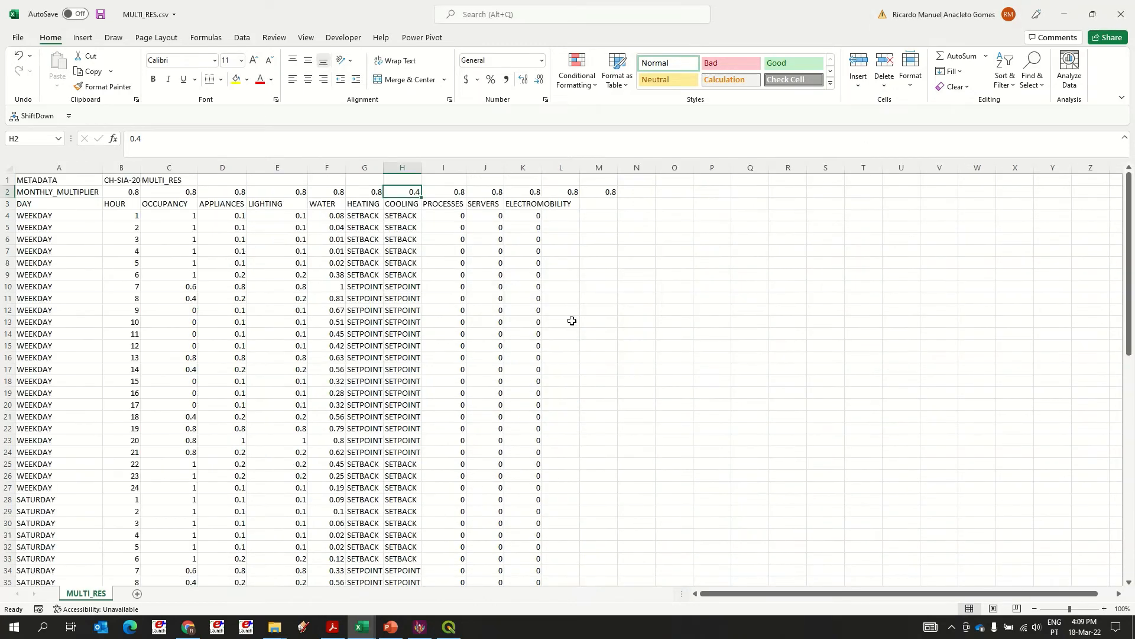
mouse_move(420, 625)
click(447, 571)
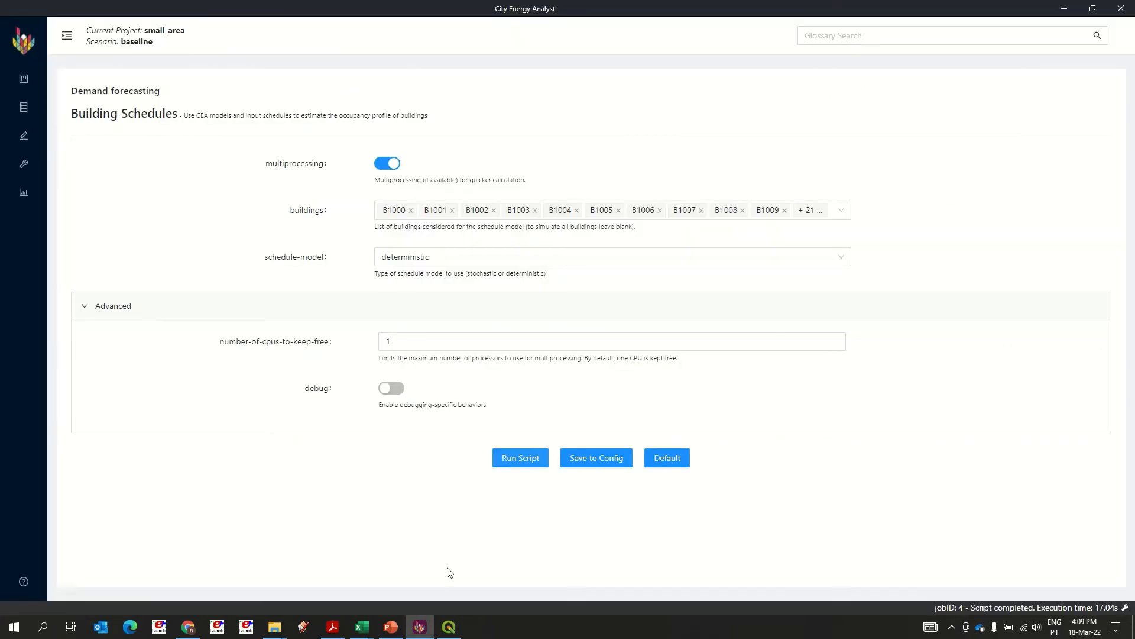
Open the Building Energy demand tool from the demand forecasting tools and look over its parameters
mouse_move(23, 165)
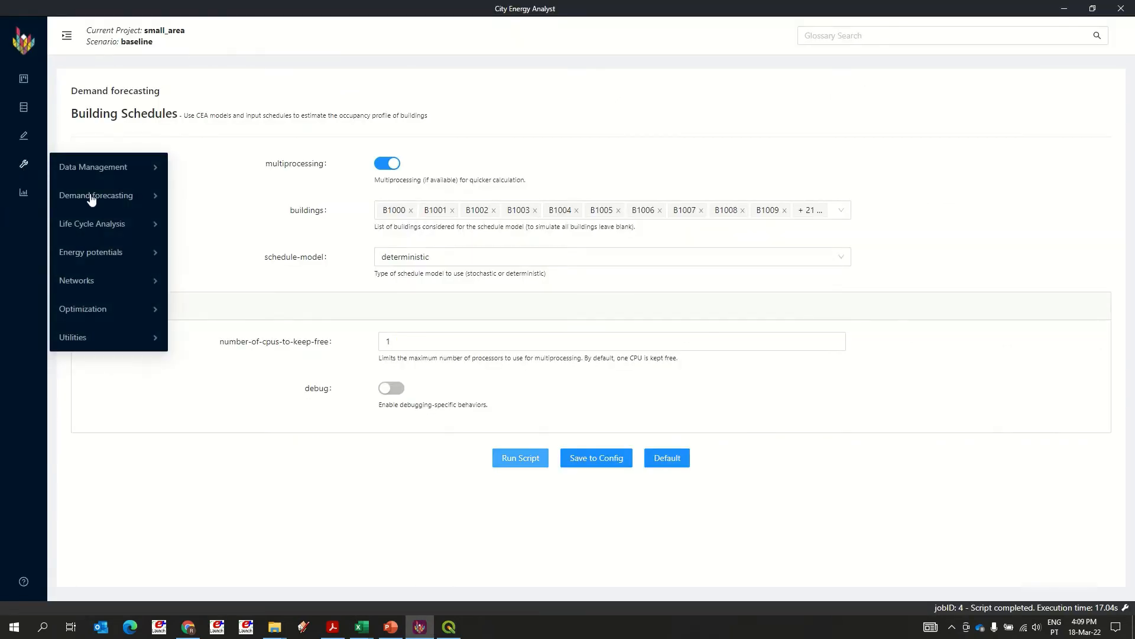
mouse_move(91, 198)
click(214, 250)
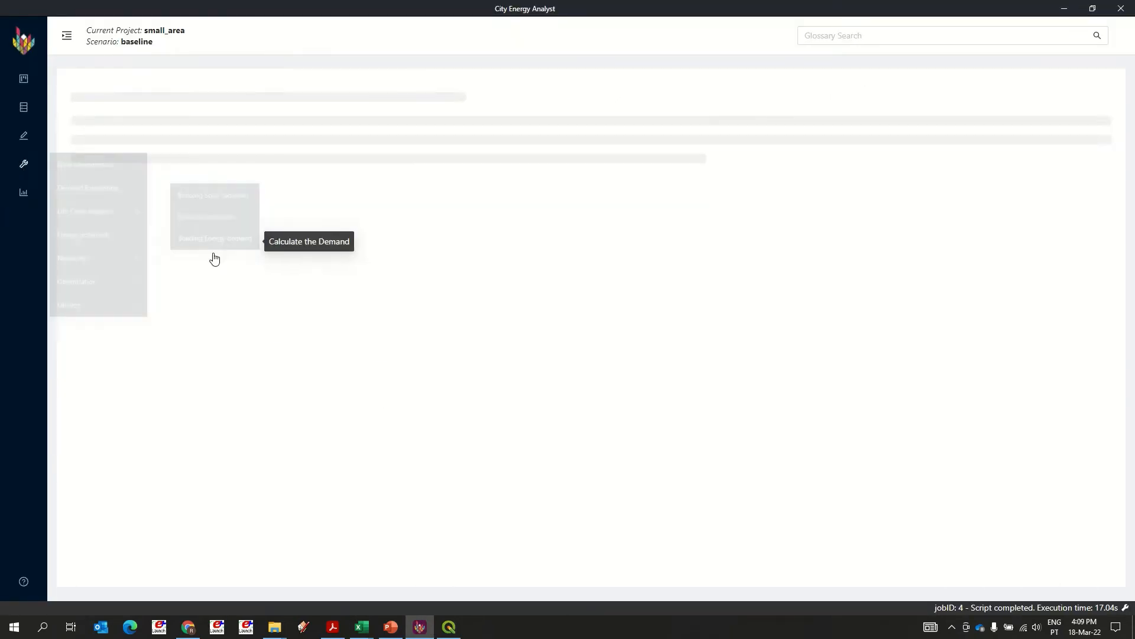
click(198, 262)
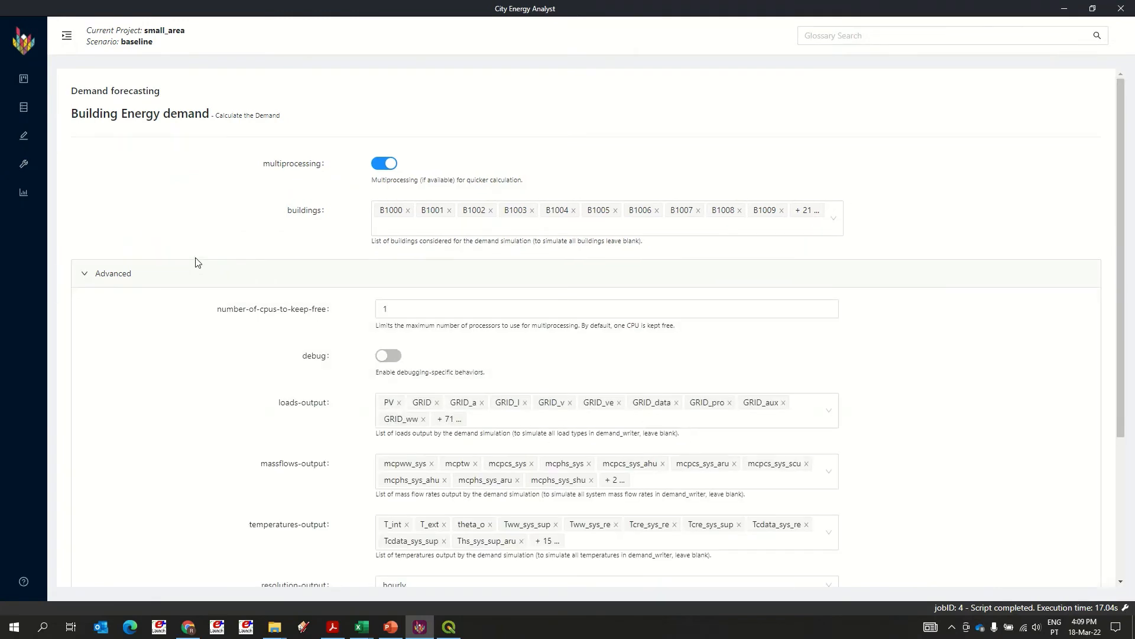
scroll(208, 414, down, 2)
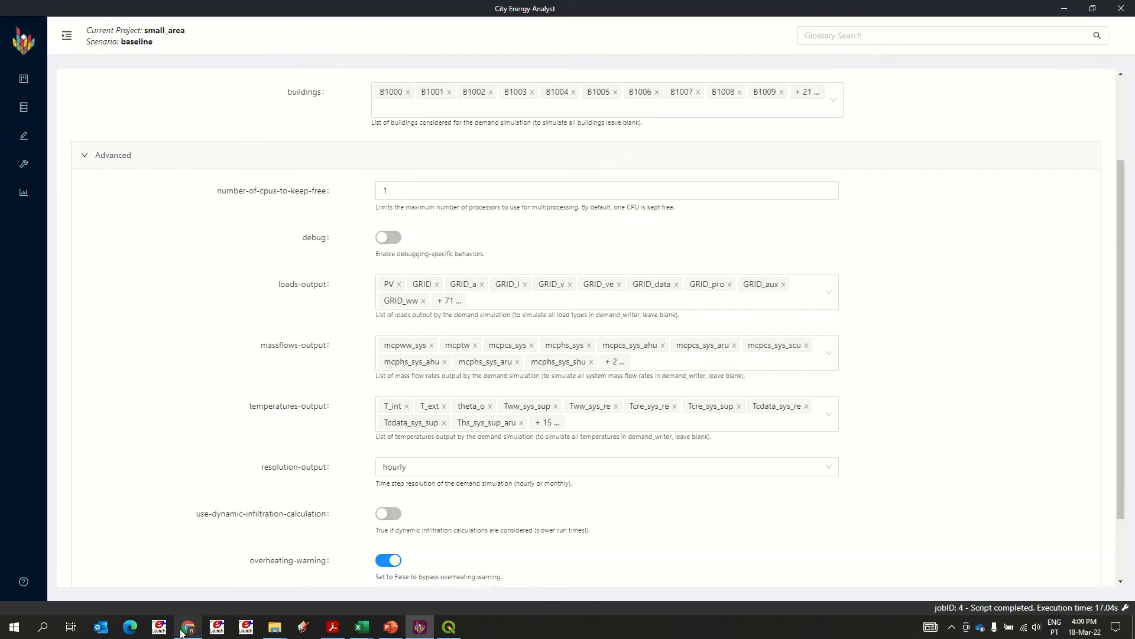
Switch to the City Energy Analyst documentation in Chrome, open the Glossary and look through its list of output methods
mouse_move(188, 627)
click(218, 583)
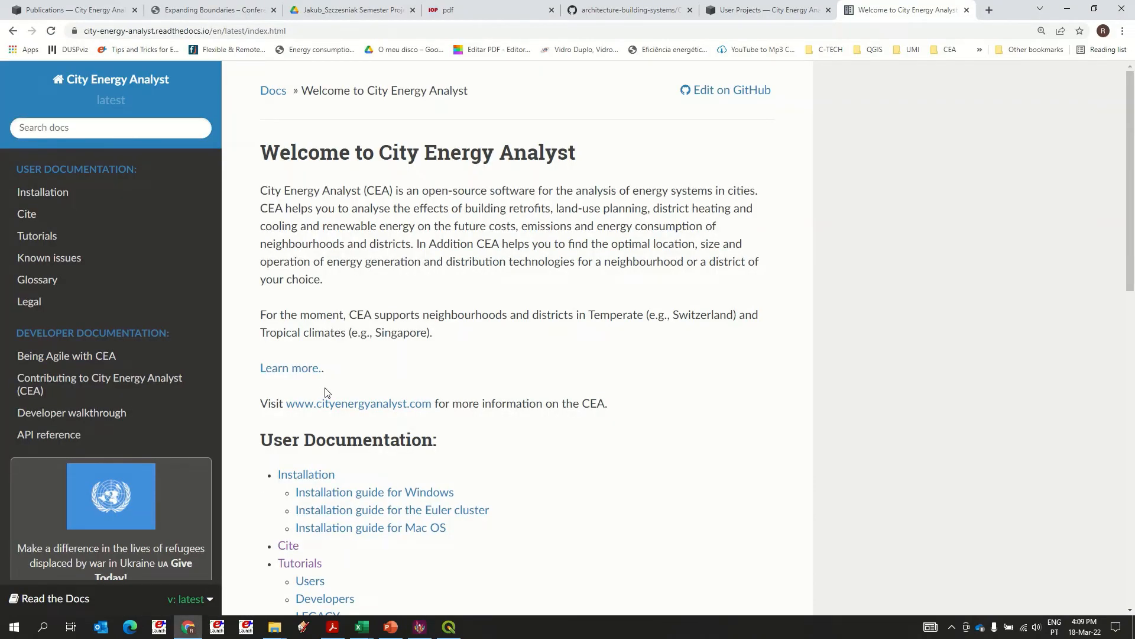
click(37, 280)
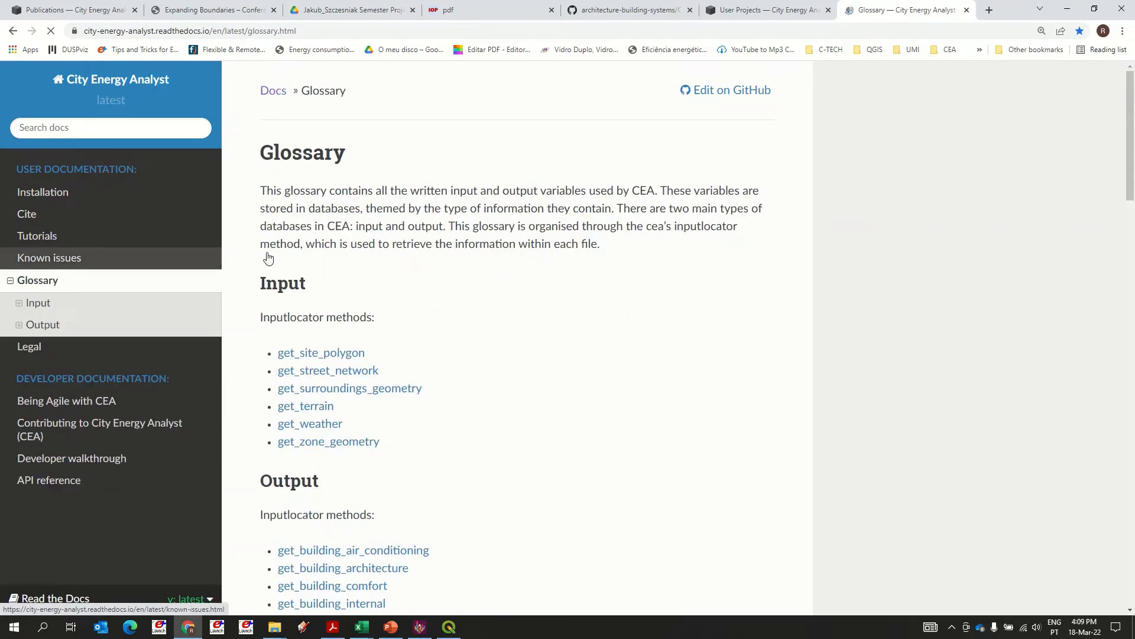
scroll(427, 235, down, 6)
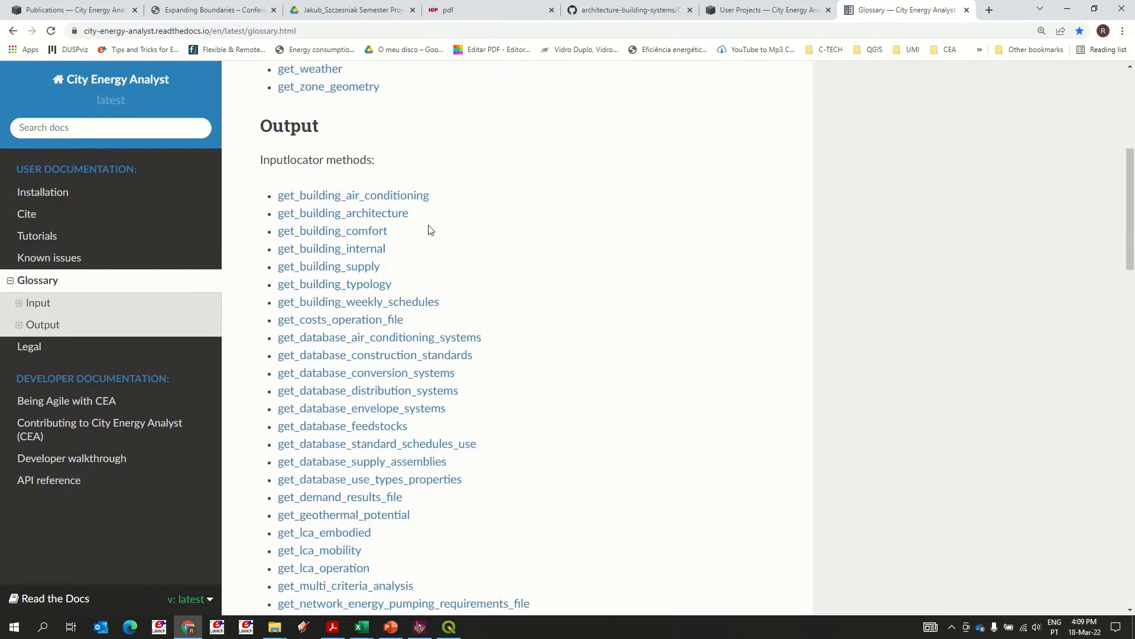
scroll(448, 264, up, 5)
scroll(446, 267, down, 6)
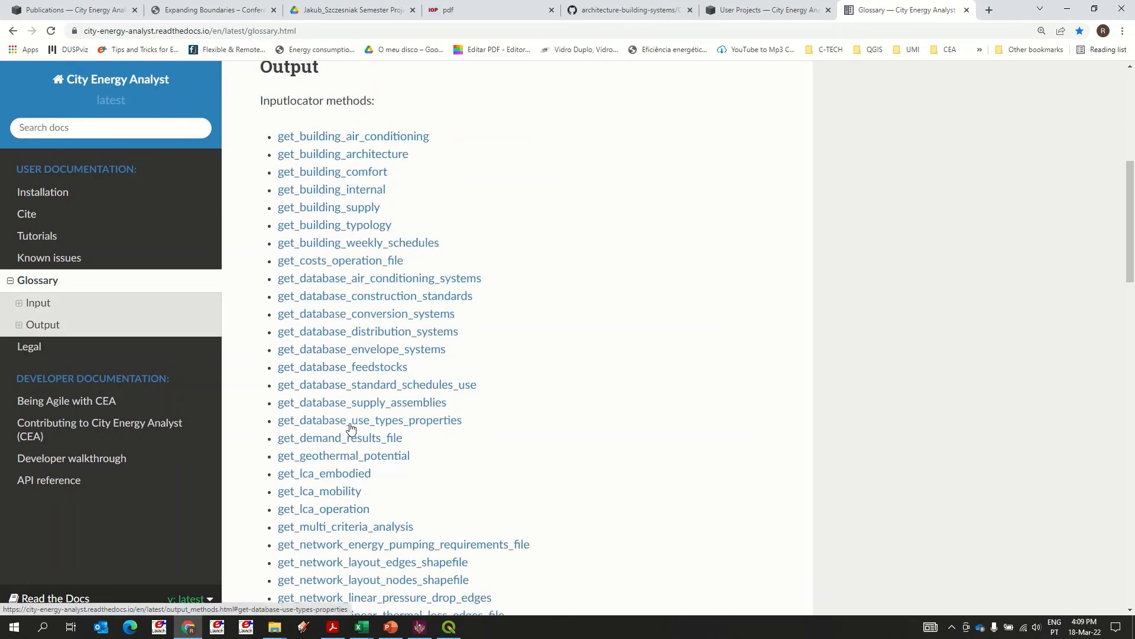
scroll(340, 306, down, 4)
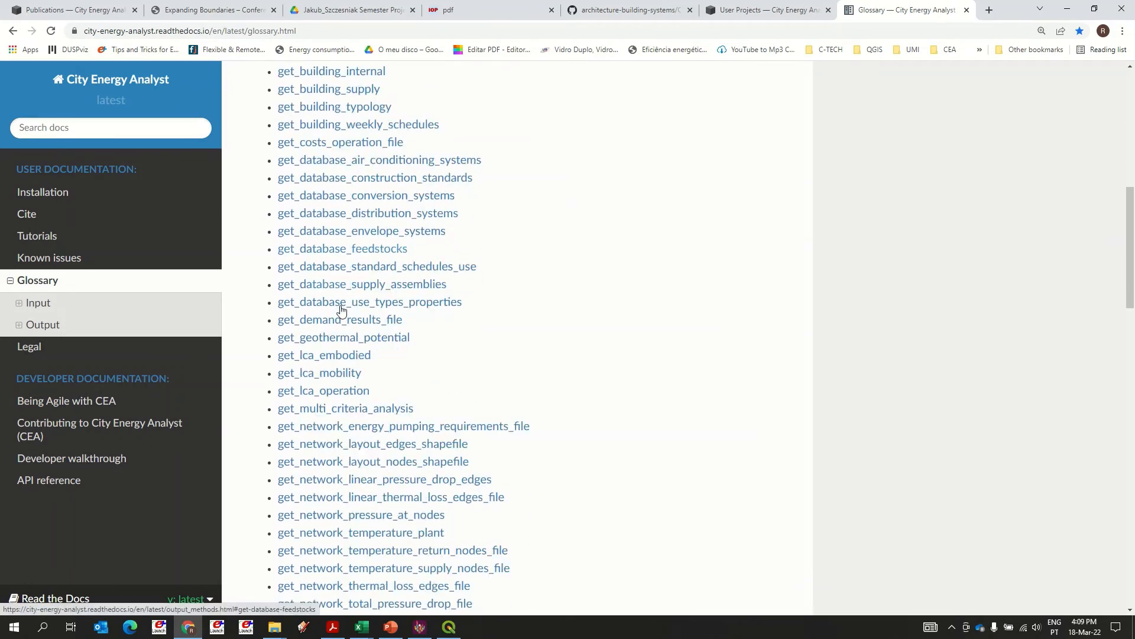
scroll(340, 312, down, 6)
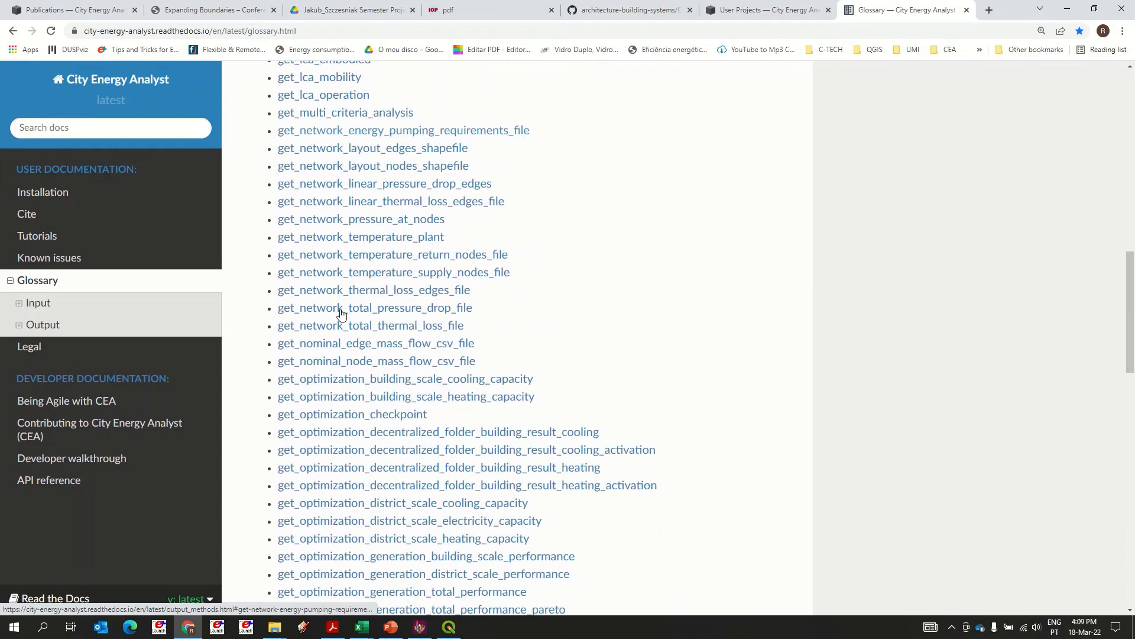
Search the glossary page for "demand", open get_demand_results_file and read through its variable descriptions
key(ctrl+f)
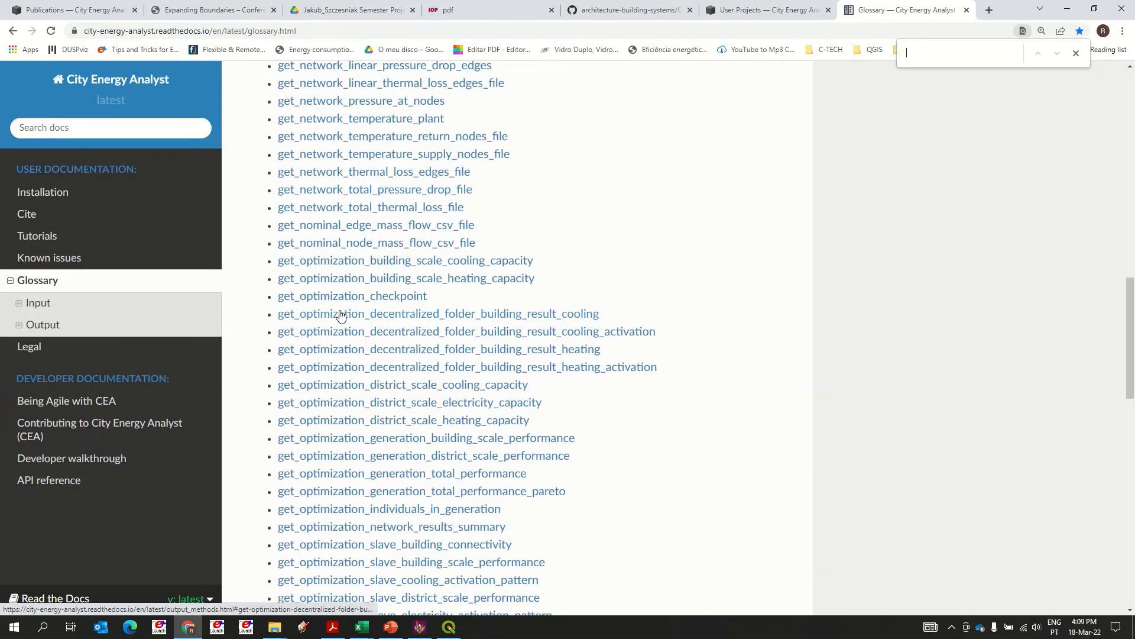
text(demand)
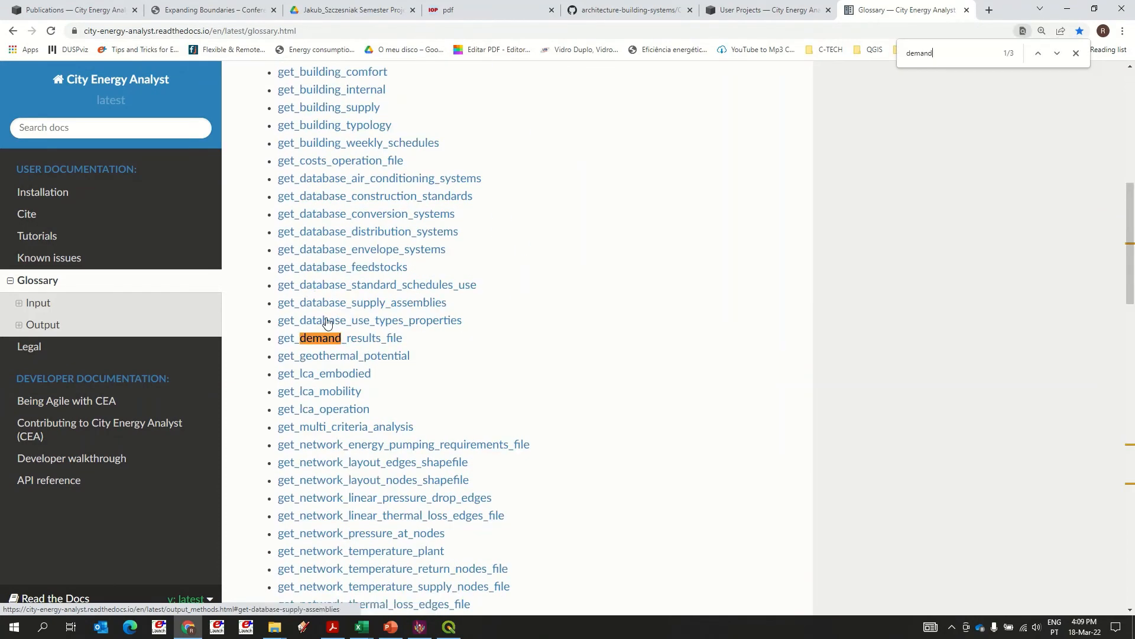
click(357, 342)
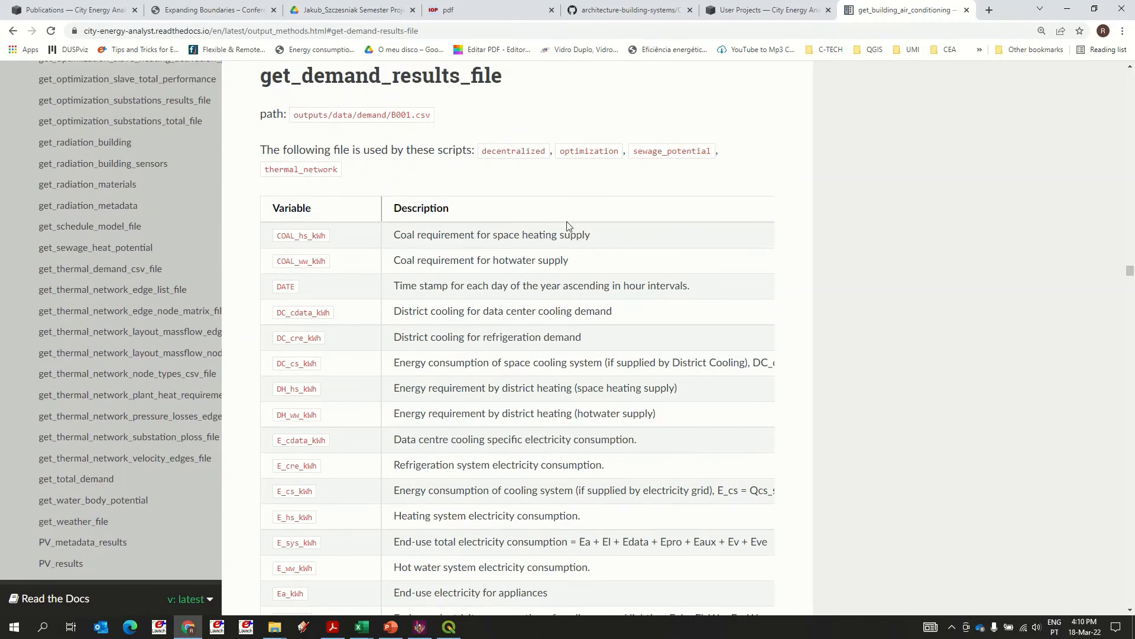
scroll(459, 359, down, 5)
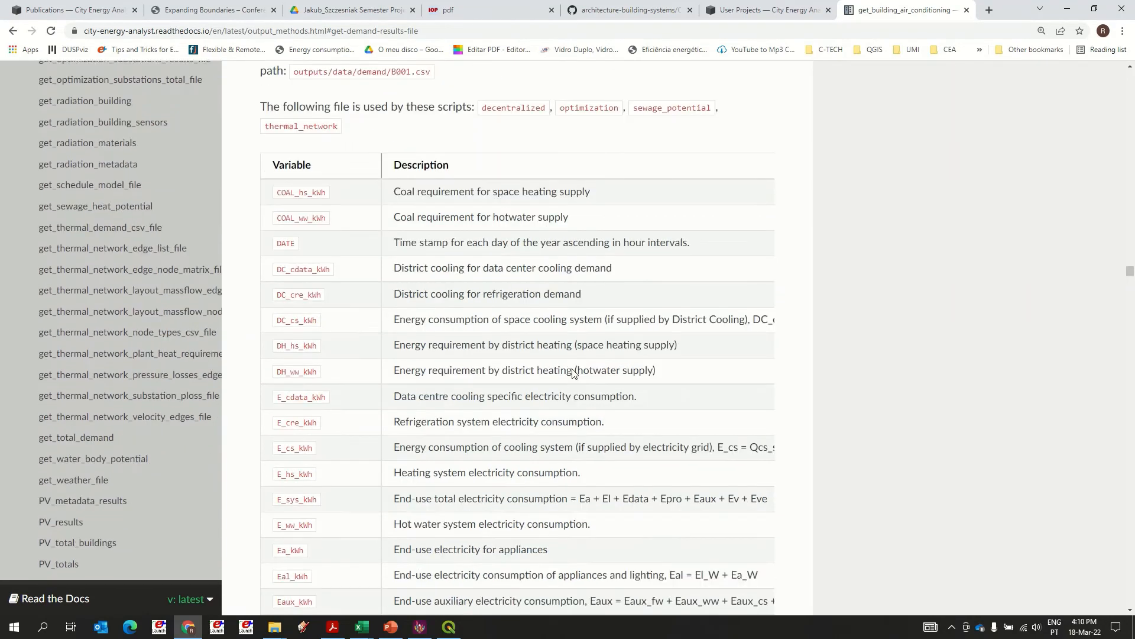
scroll(577, 418, down, 20)
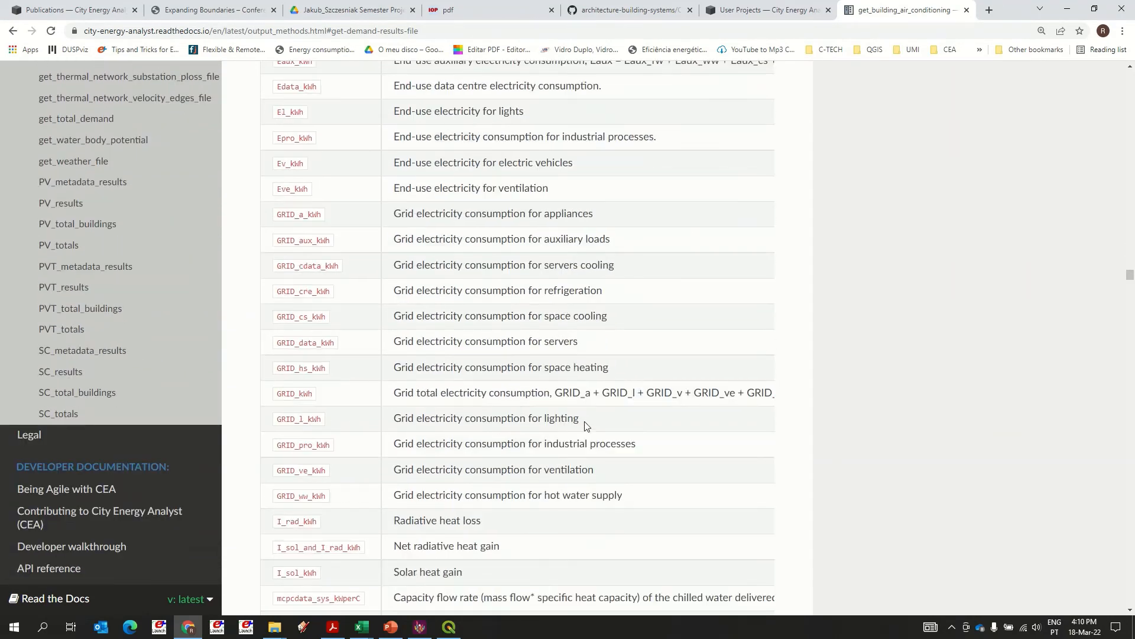
scroll(595, 426, down, 20)
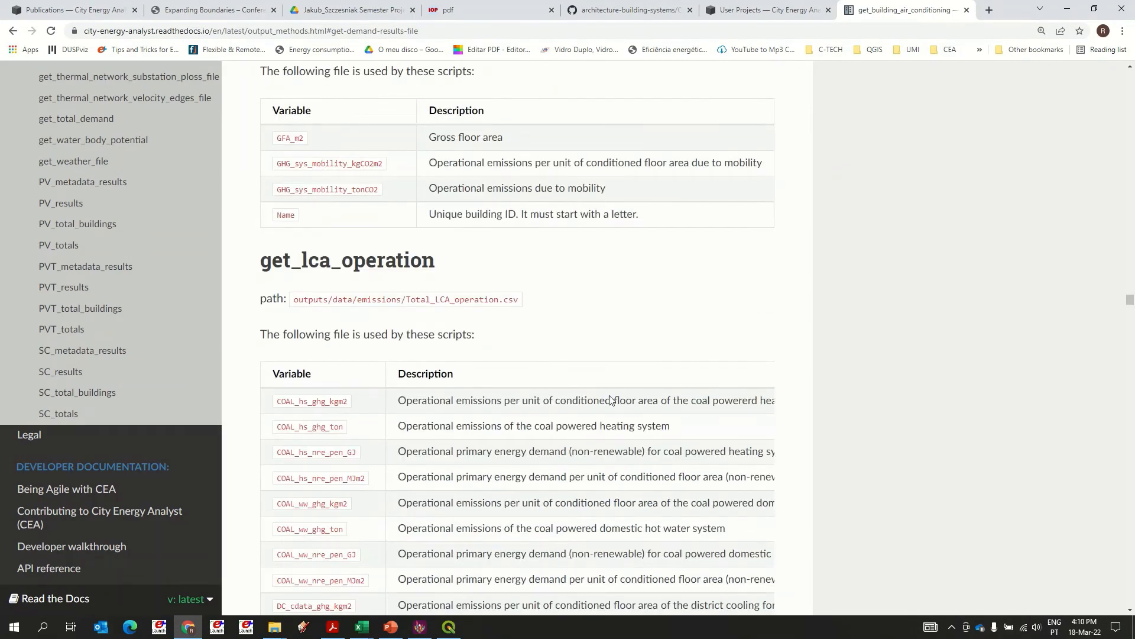
Return to City Energy Analyst and run the Building Energy demand script with hourly output resolution
click(416, 629)
scroll(241, 385, down, 2)
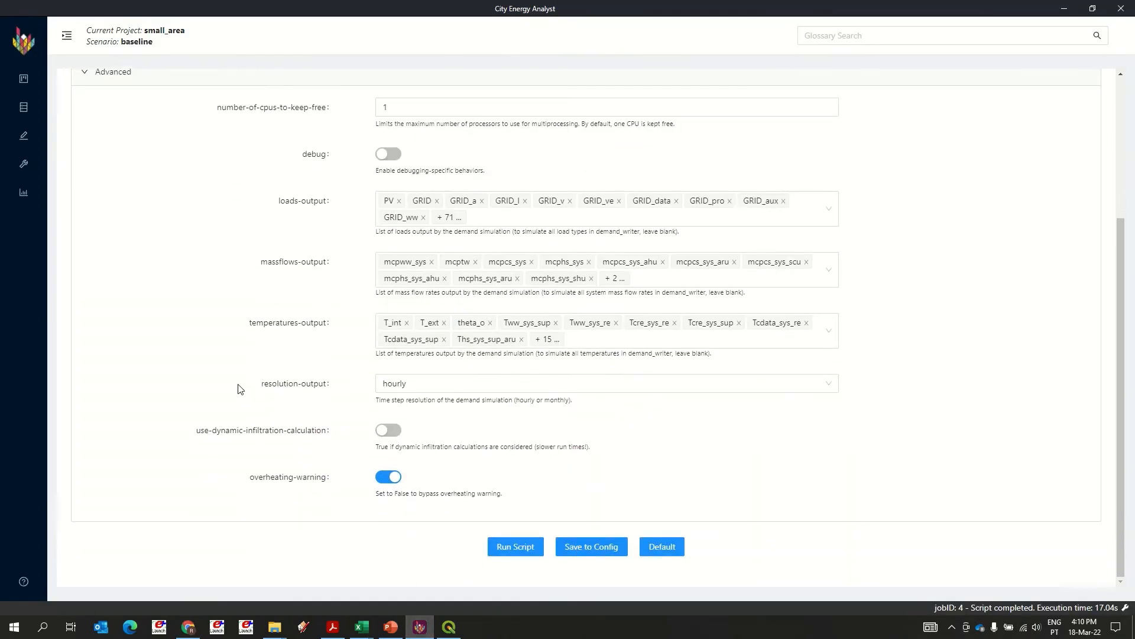
click(525, 553)
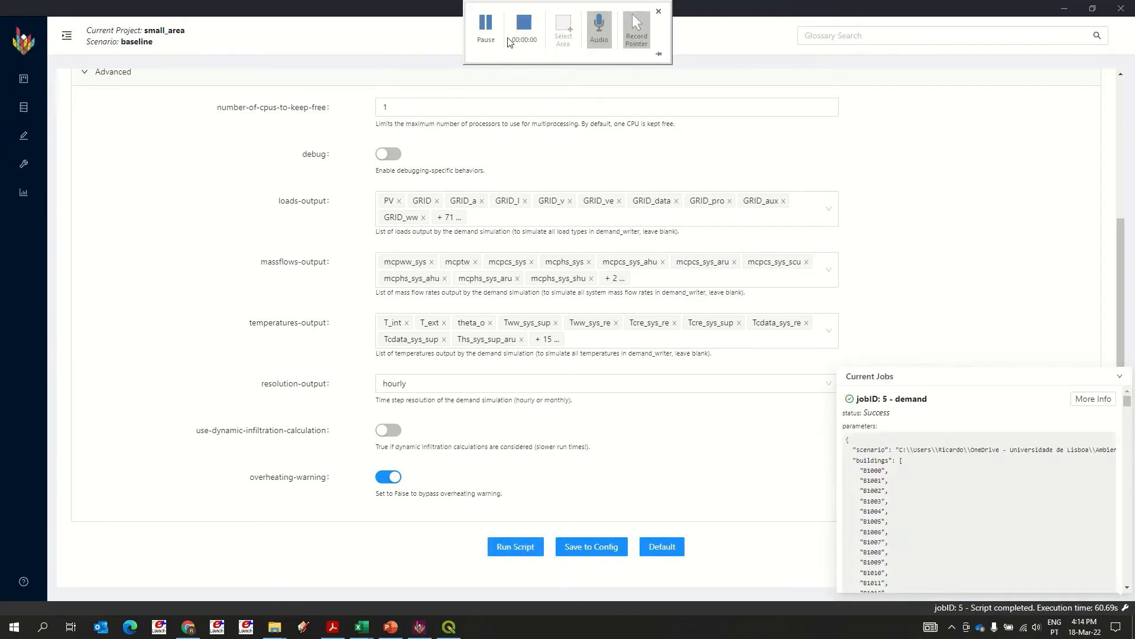
click(390, 100)
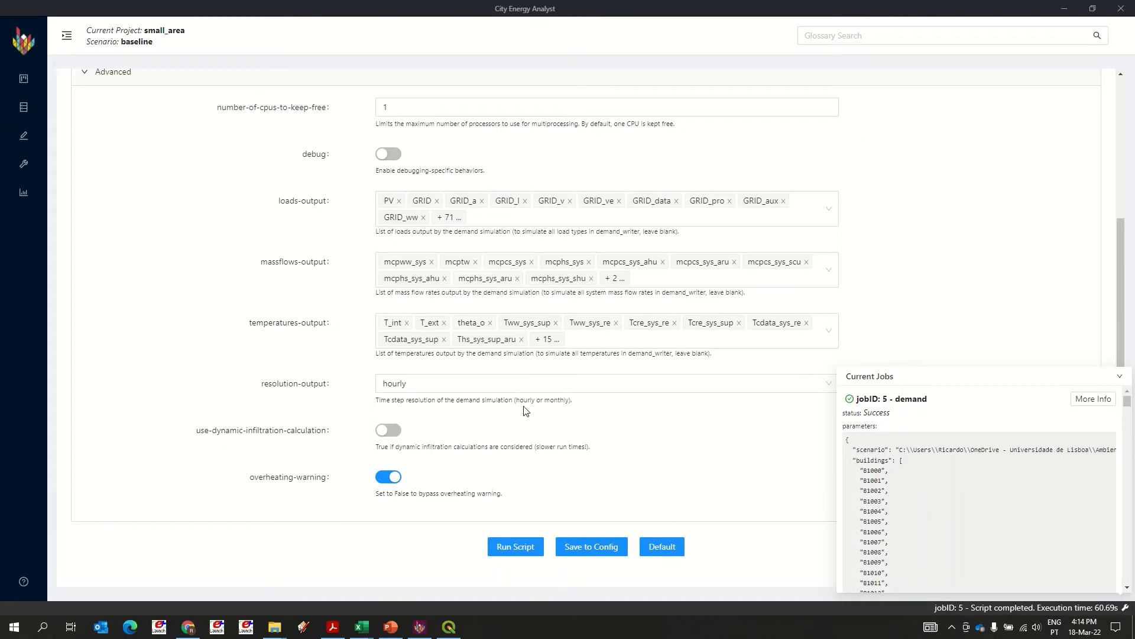
Switch to the solar-radiation folder window in File Explorer and close it
mouse_move(281, 631)
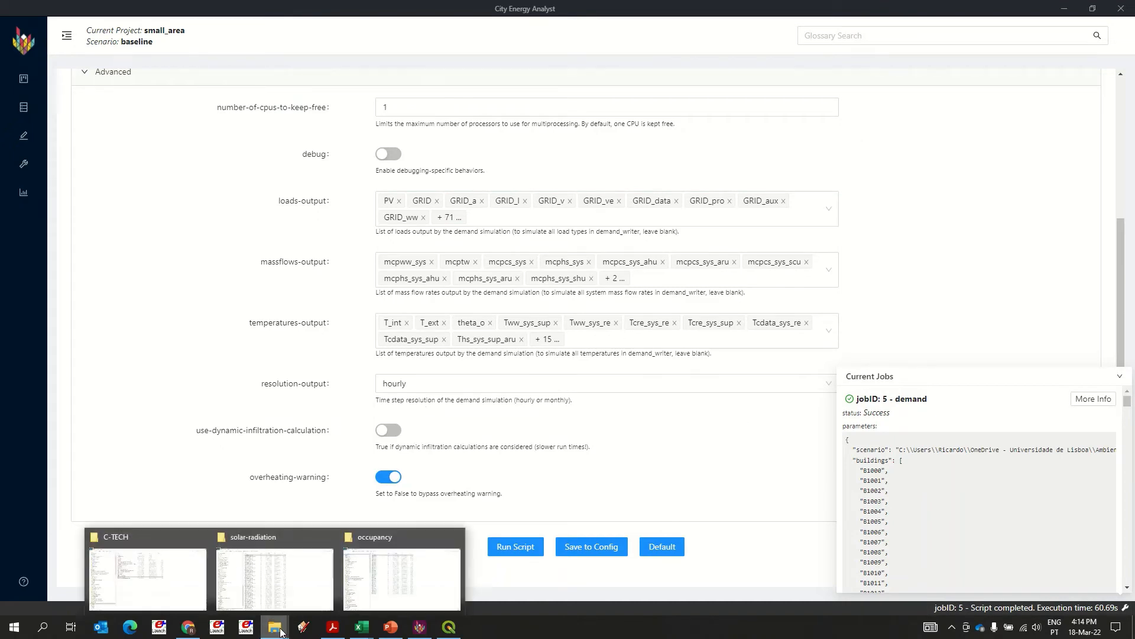
click(278, 571)
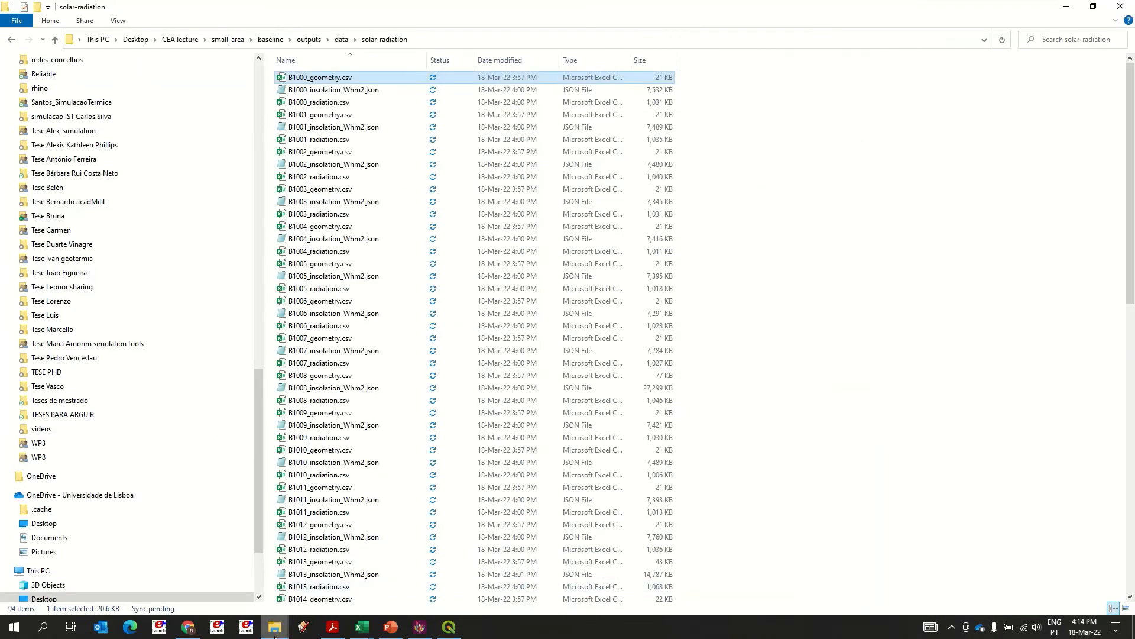
click(1127, 7)
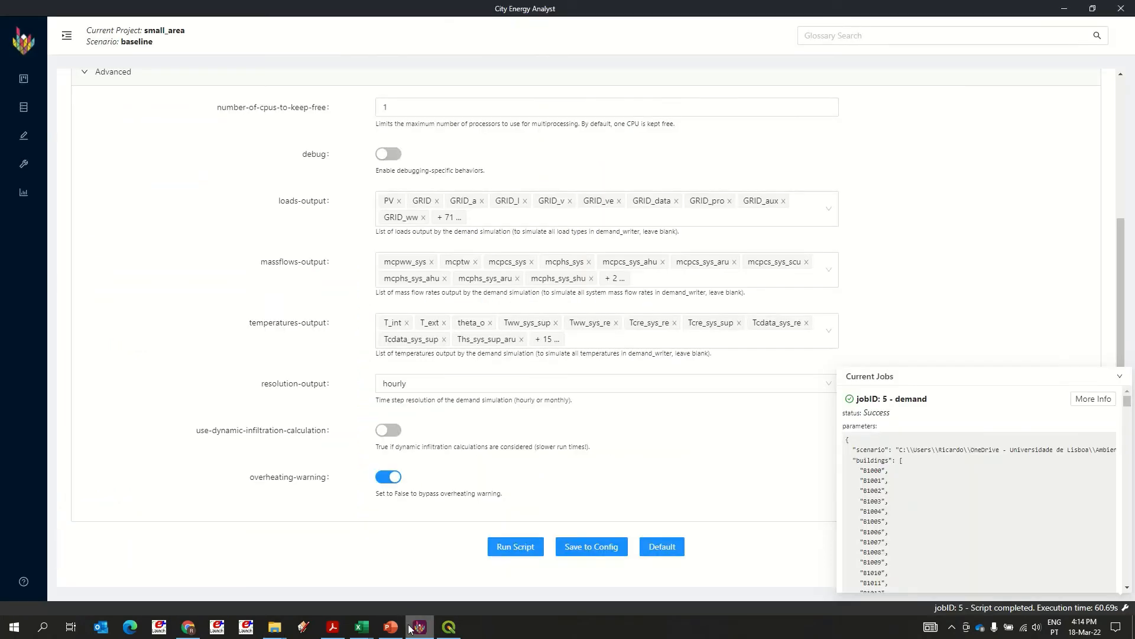
From the occupancy folder window in File Explorer, go up to outputs and open the data/demand folder
mouse_move(285, 617)
click(333, 595)
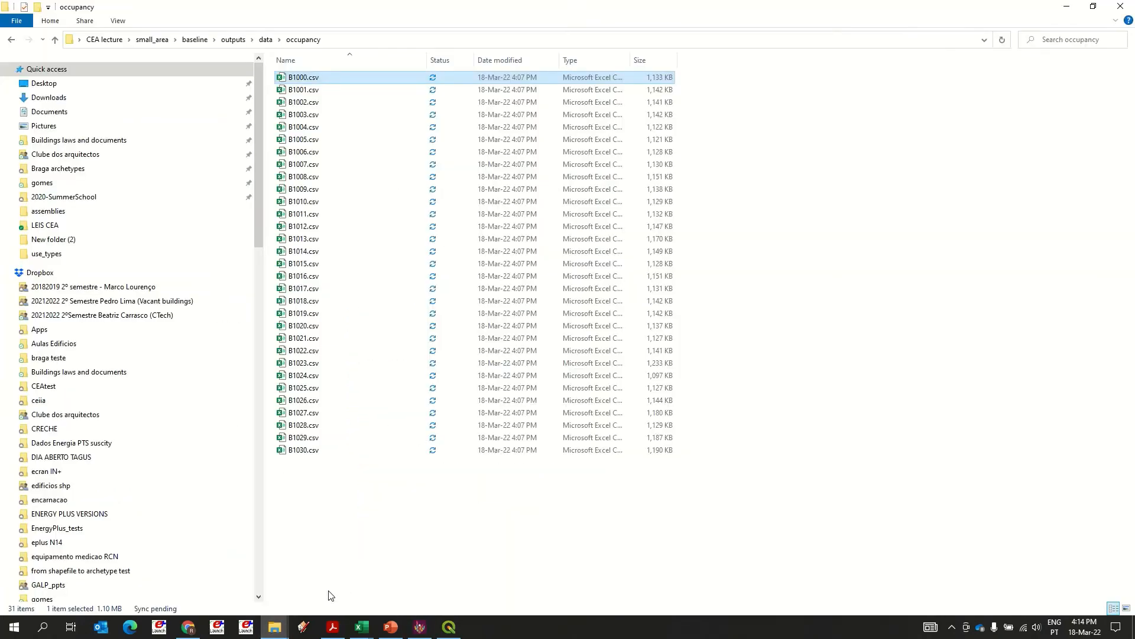
click(232, 40)
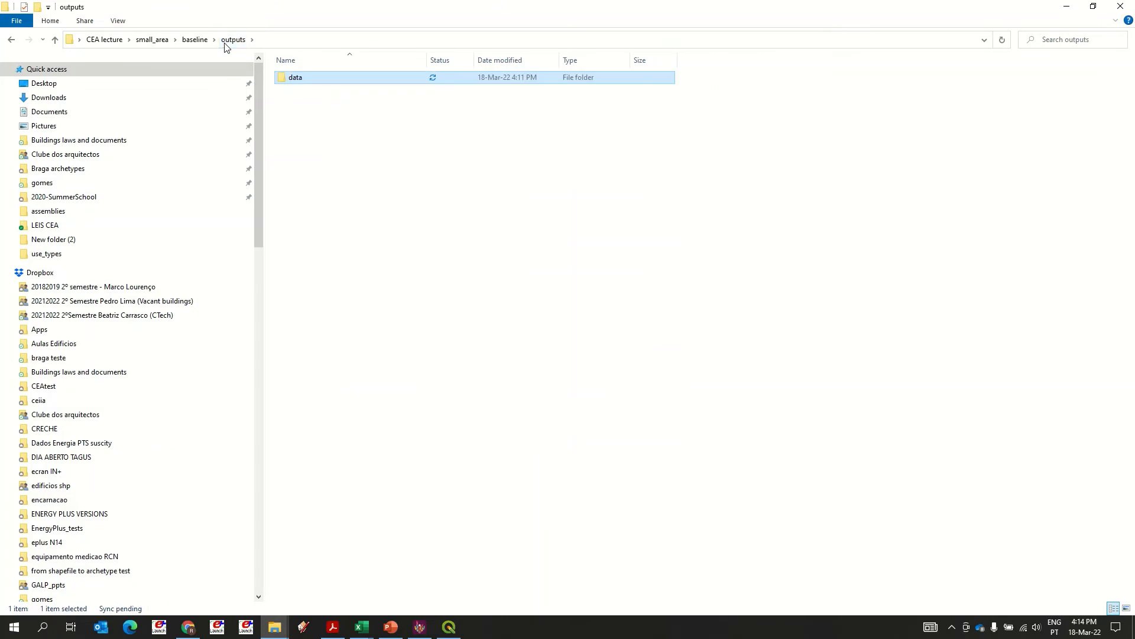
double_click(293, 79)
double_click(301, 83)
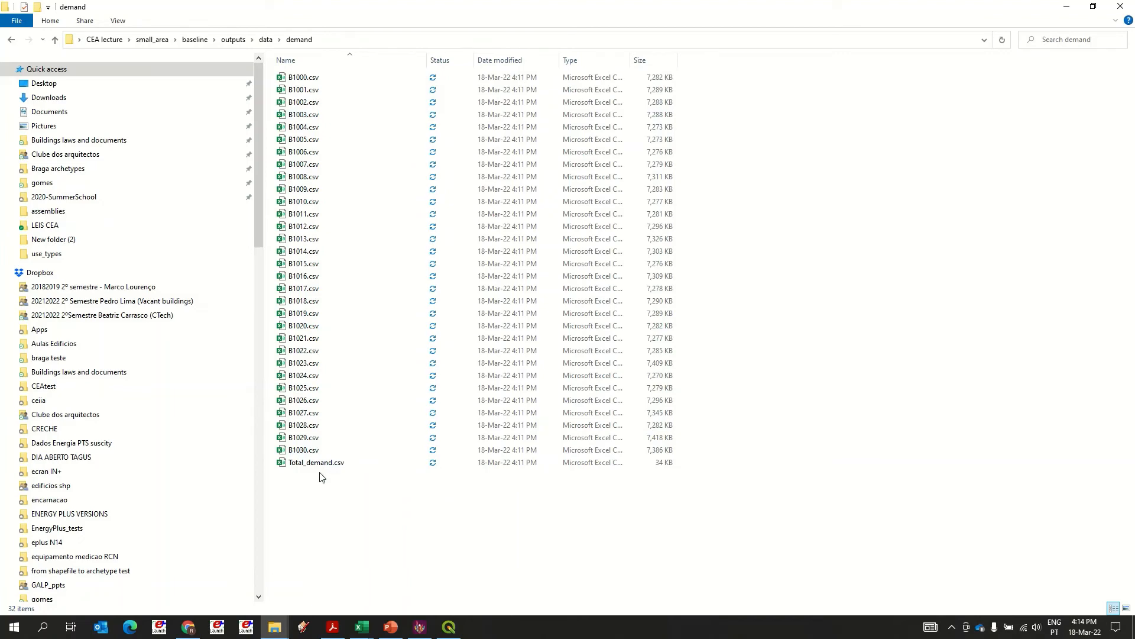
Open B1000.csv from the demand folder in Excel and widen the DATE column so the timestamps are readable
double_click(302, 78)
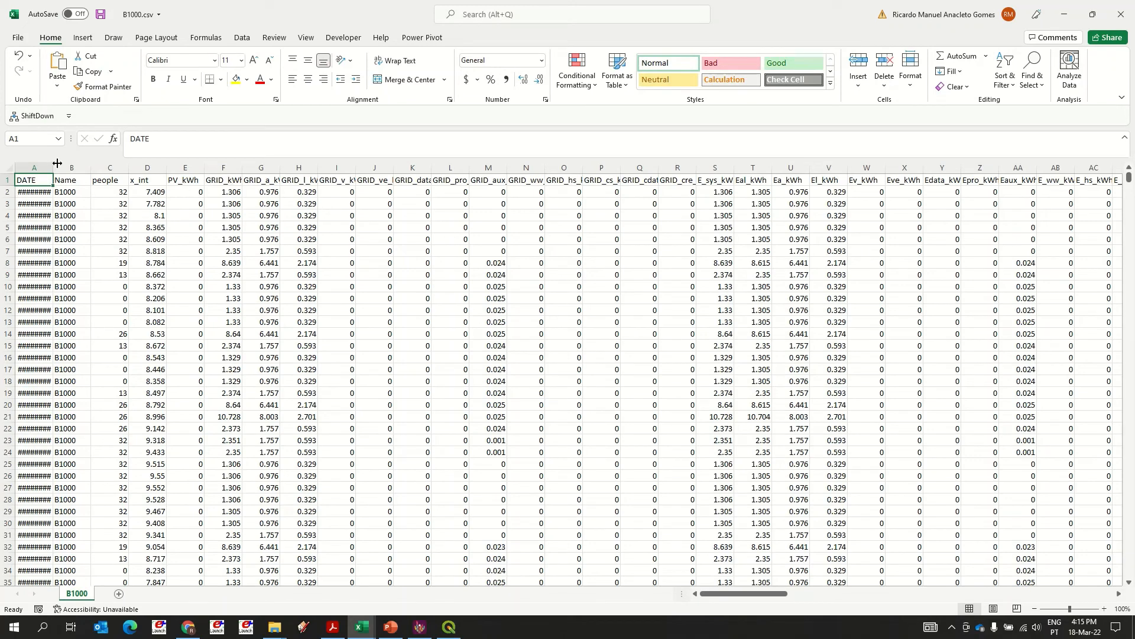
drag(54, 166, 81, 164)
click(75, 228)
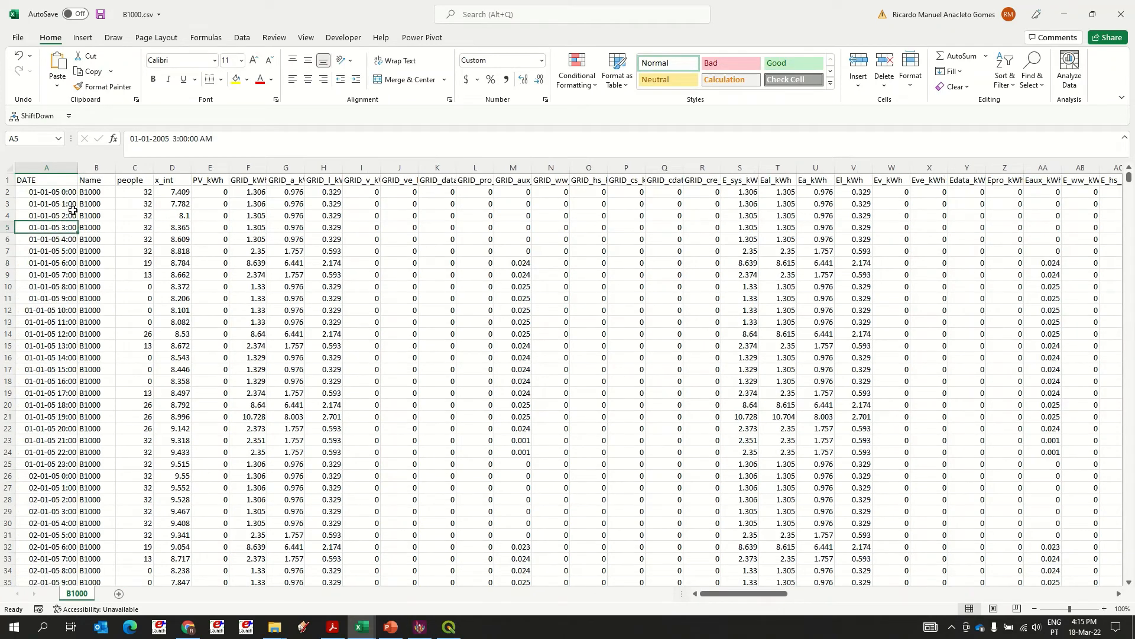
click(72, 195)
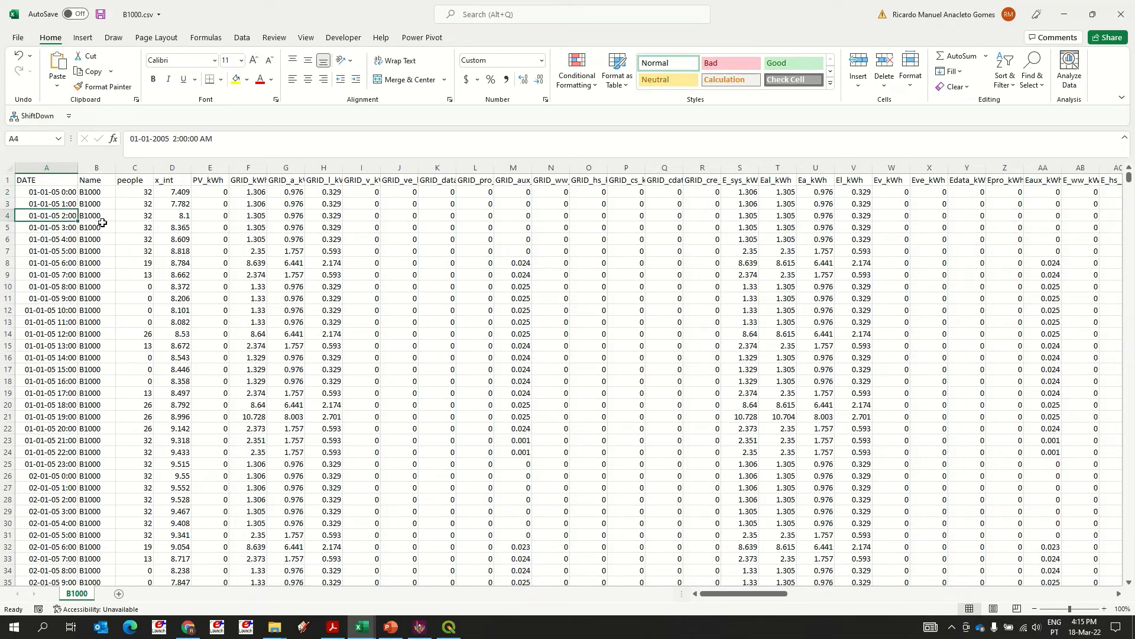
Look across the first hour's values in the people, x_int and grid electricity columns of the B1000 demand results
key(Right)
key(Right)
key(Right)
key(Right)
key(Right)
key(Right)
key(Right)
key(Right)
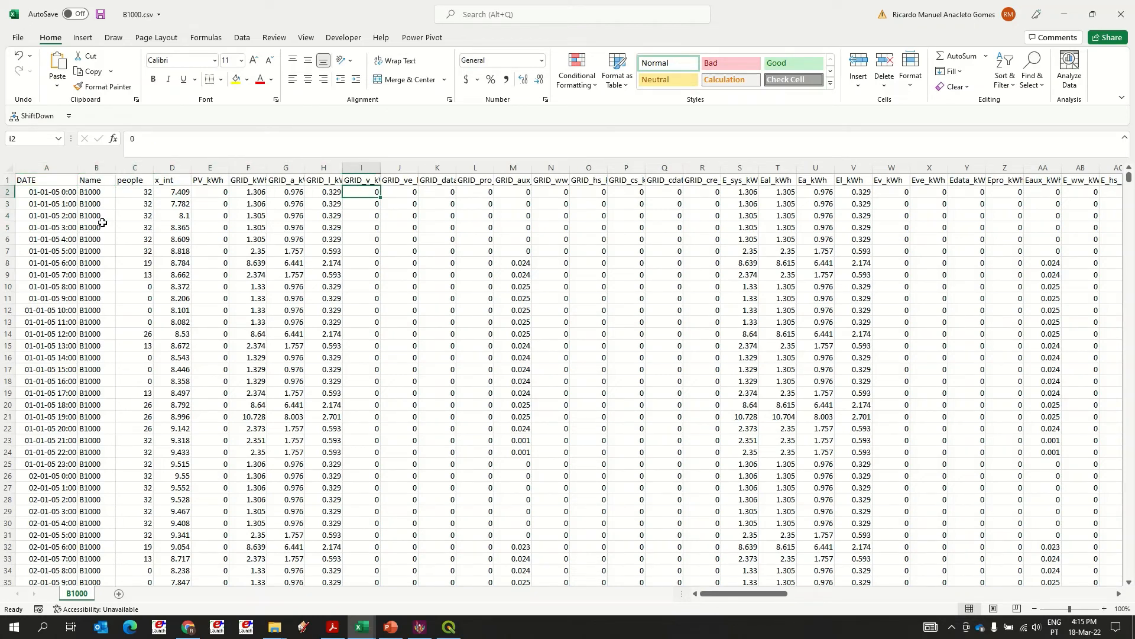
key(Right)
key(Right)
key(Right)
key(Left)
key(Left)
key(Left)
key(Left)
key(Left)
key(Left)
key(Left)
key(Left)
key(Left)
key(Left)
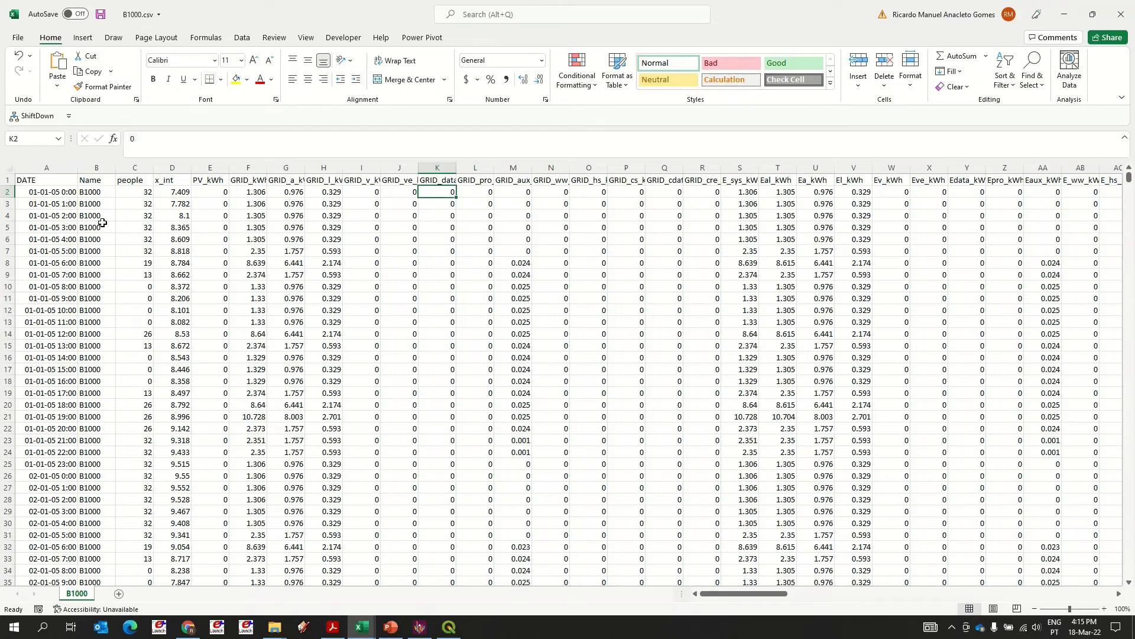
Examine the column headings from DATE through the electricity, heating and hot water columns up to Qcs_sys_kWh
key(Up)
key(Left)
key(Right)
key(Right)
key(Right)
key(Right)
key(Right)
key(Right)
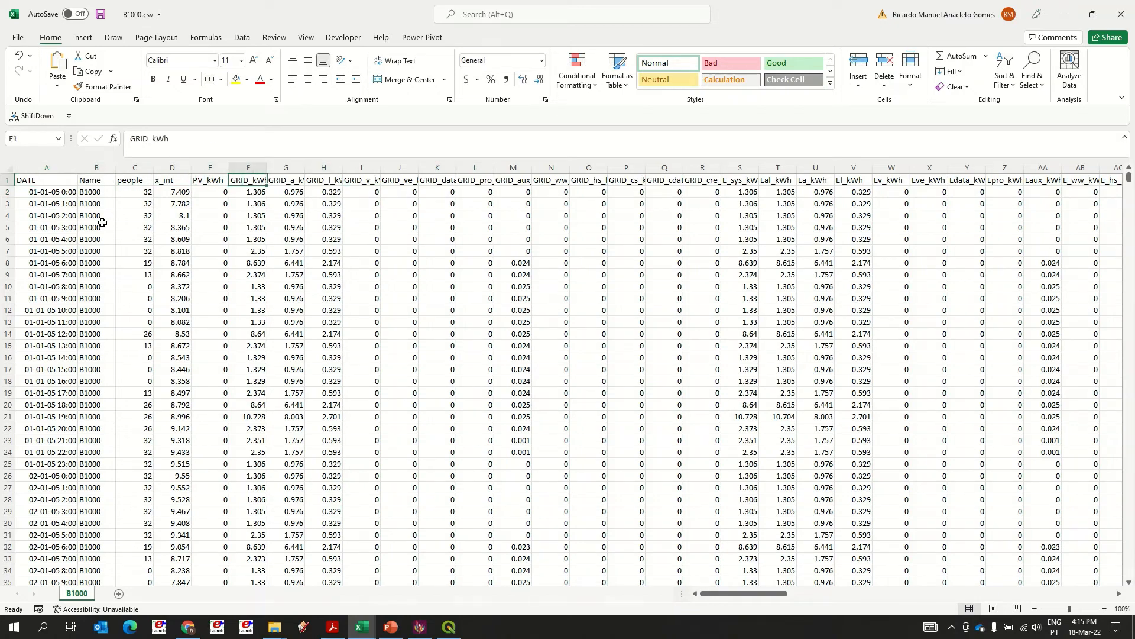
key(Right)
key(Right)
key(Right)
key(Right)
key(Right)
key(Right)
key(Right)
key(Right)
key(Right)
key(Right)
key(Right)
key(Right)
key(Right)
key(Right)
key(Right)
key(Right)
key(Right)
key(Right)
key(Right)
key(Right)
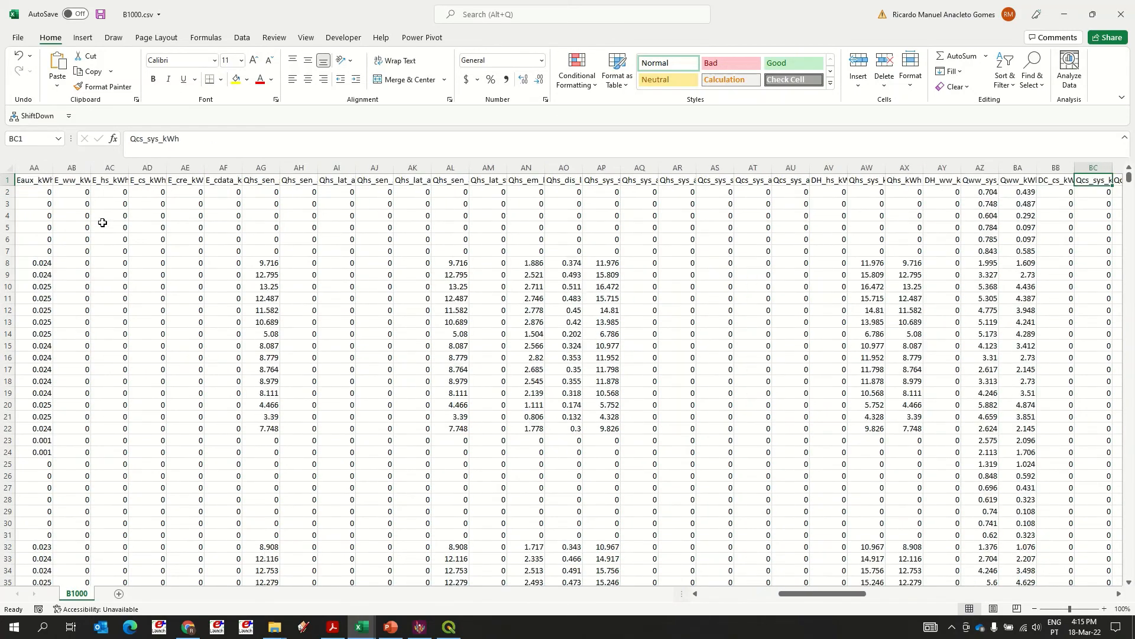
Examine the cooling, heat gain, mass flow and temperature column headings up to Tcdata_sys_re_C
key(Right)
key(Right)
key(Right)
key(Right)
key(Right)
key(Right)
key(Right)
key(Right)
key(Right)
key(Right)
key(Right)
key(Right)
key(Right)
key(Right)
key(Right)
key(Right)
key(Right)
key(Right)
key(Right)
key(Right)
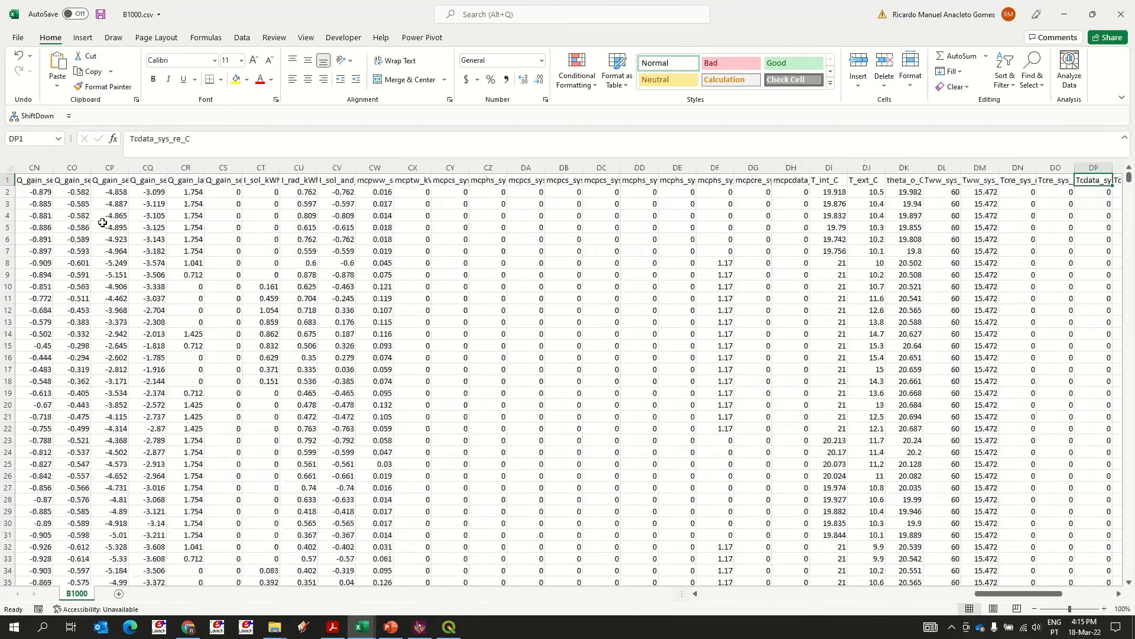
Examine the remaining supply and return temperature column headings up to Tcs_sys_re_C in the B1000 demand results
key(Right)
key(Right)
key(Right)
key(Right)
key(Right)
key(Right)
key(Right)
key(Right)
key(Right)
key(Right)
key(Right)
key(Right)
key(Right)
key(Right)
key(Right)
key(Right)
key(Right)
Go back across the B1000 demand columns to the DATE column at the start of the sheet
key(Left)
key(Left)
key(Left)
key(Left)
key(Left)
key(Left)
key(Left)
key(Left)
key(Left)
key(Left)
key(Left)
key(Left)
key(Left)
key(Left)
key(Left)
key(Left)
key(Left)
key(Left)
key(Left)
key(Left)
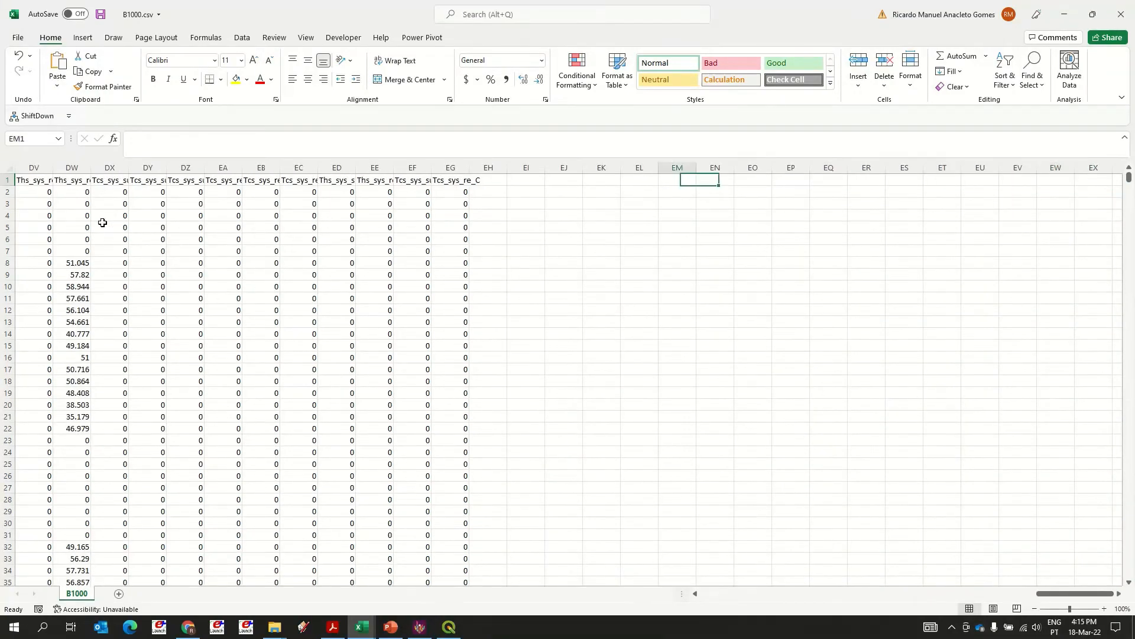
key(Left)
key(Left)
key(Left)
key(Left)
key(Left)
key(Left)
key(Left)
key(Left)
key(Left)
key(Left)
key(Left)
key(Left)
key(Left)
key(Left)
key(Left)
key(Left)
key(Left)
key(Left)
key(Left)
key(Left)
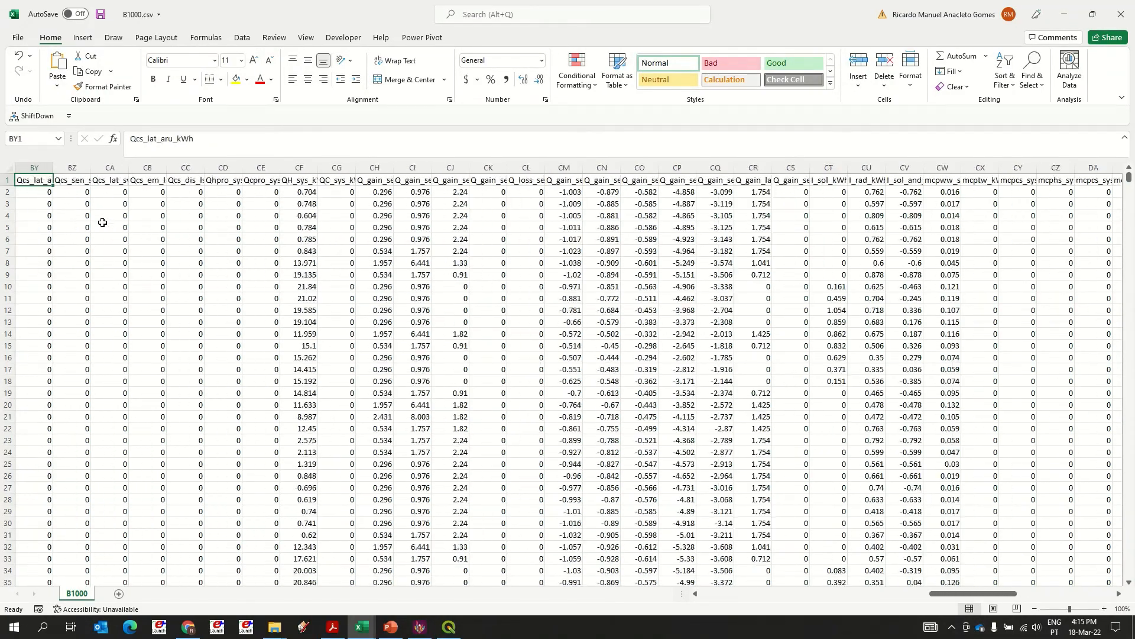
key(Left)
key(Left)
key(Left)
key(Left)
key(Left)
key(Left)
key(Left)
key(Left)
key(Left)
key(Left)
key(Left)
key(Left)
key(Left)
key(Left)
key(Left)
key(Left)
key(Left)
key(Left)
key(Left)
key(Left)
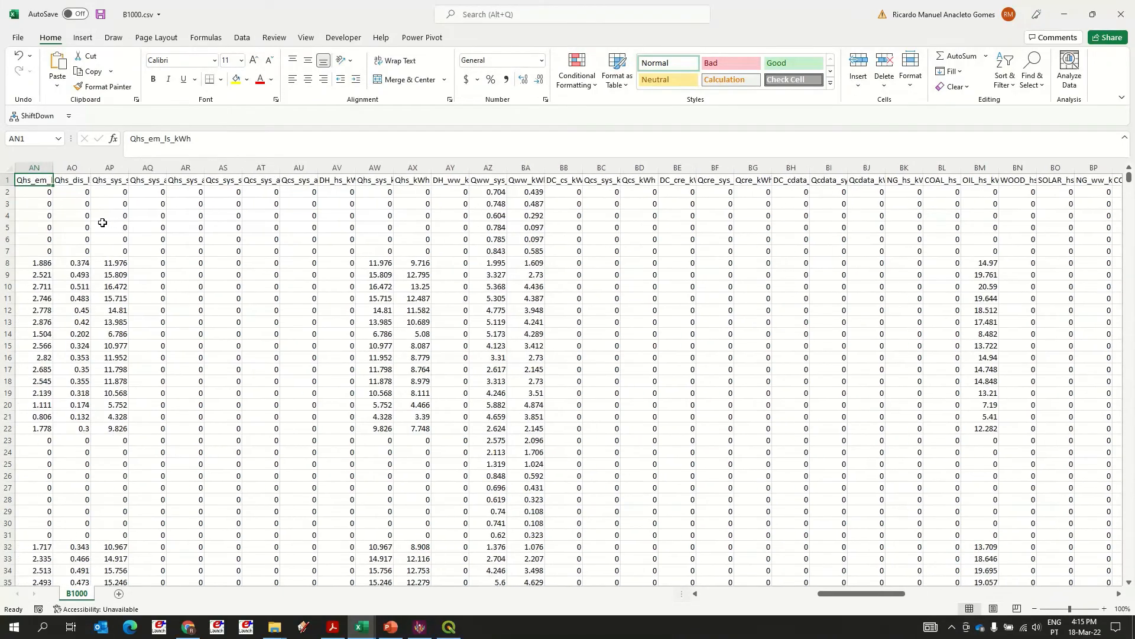
key(Left)
key(Left)
key(Left)
key(Left)
key(Left)
key(Left)
key(Left)
key(Left)
key(Left)
key(Left)
key(Left)
key(Left)
key(Left)
key(Left)
key(Left)
key(Left)
key(Left)
key(Left)
key(Left)
key(Left)
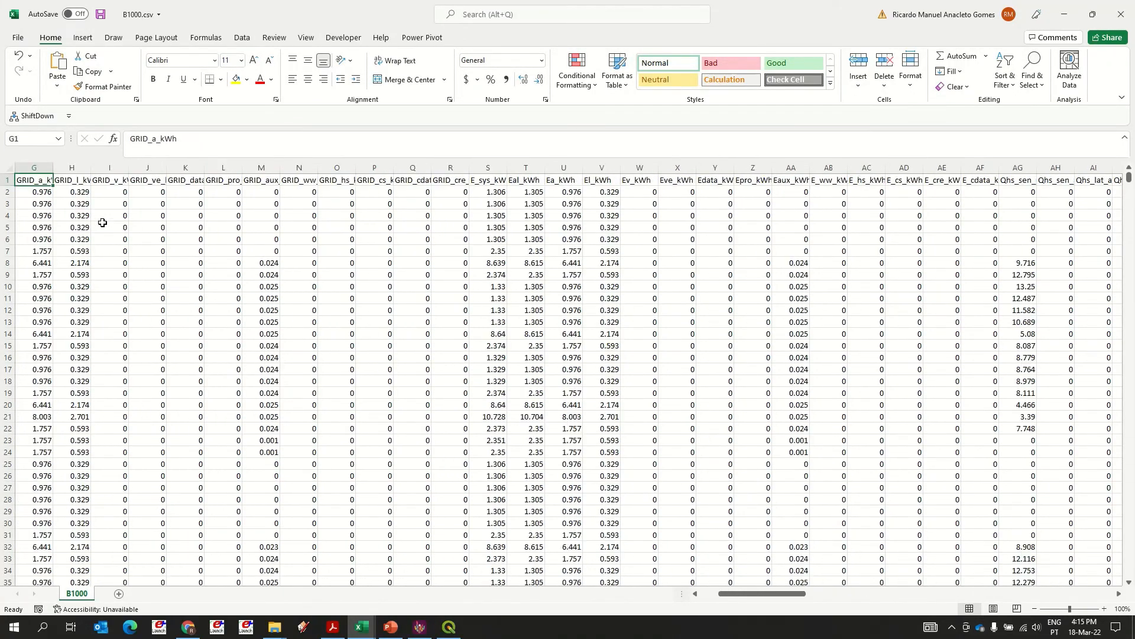
Close B1000.csv without saving the changes and switch to City Energy Analyst
mouse_move(780, 4)
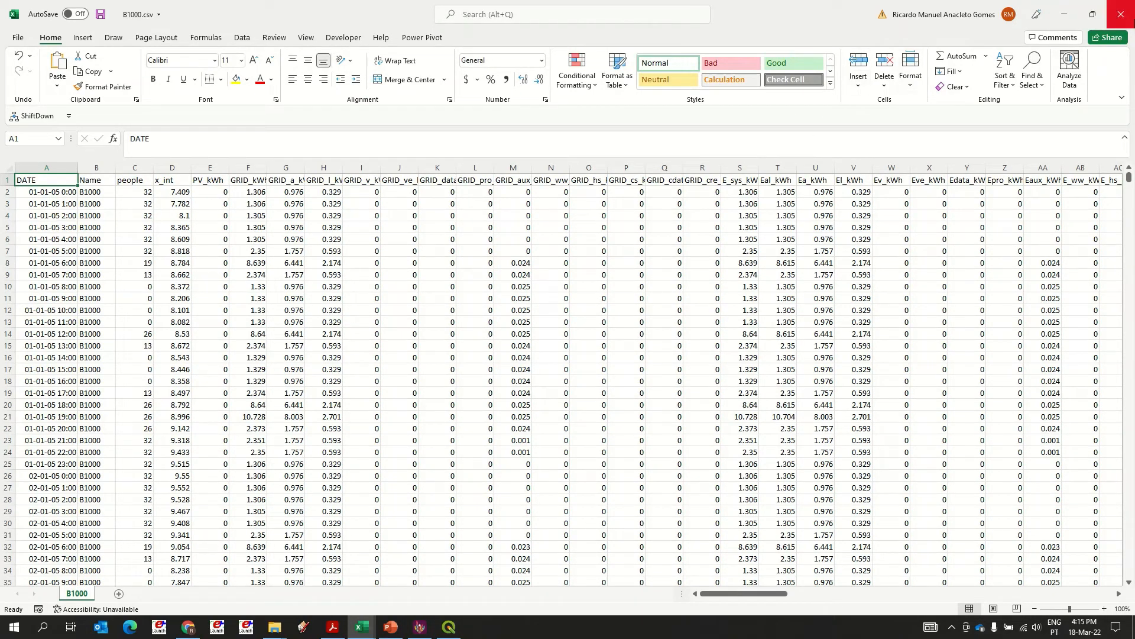
click(1128, 18)
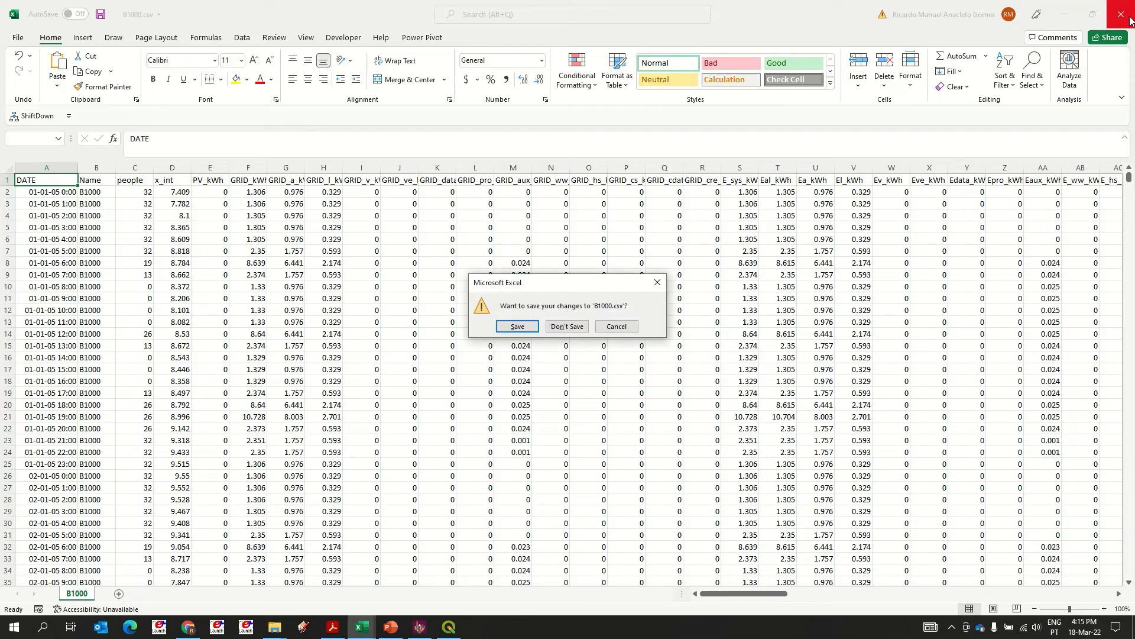
click(575, 325)
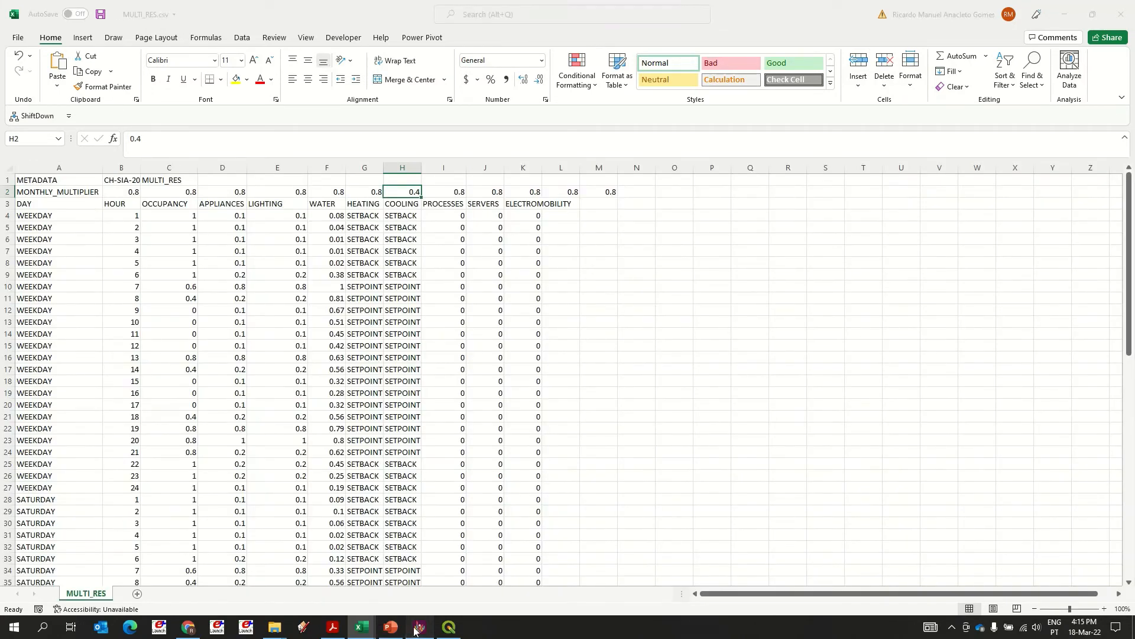
click(417, 628)
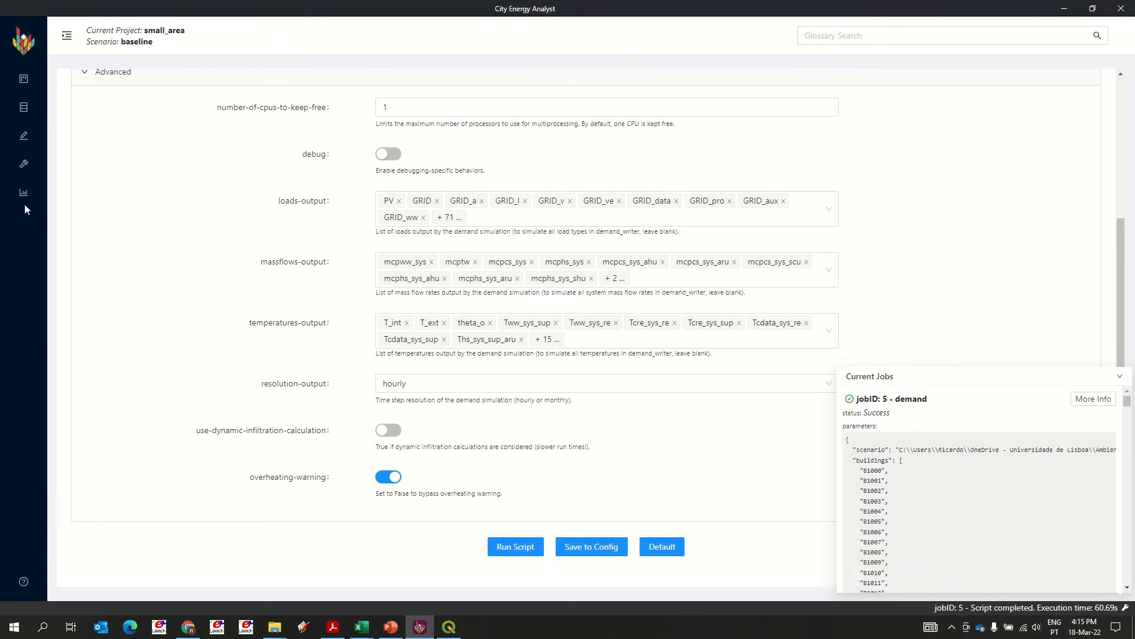
Open the Photovoltaic panels tool among the energy potentials and collapse the current jobs list to reveal all its parameters
mouse_move(23, 165)
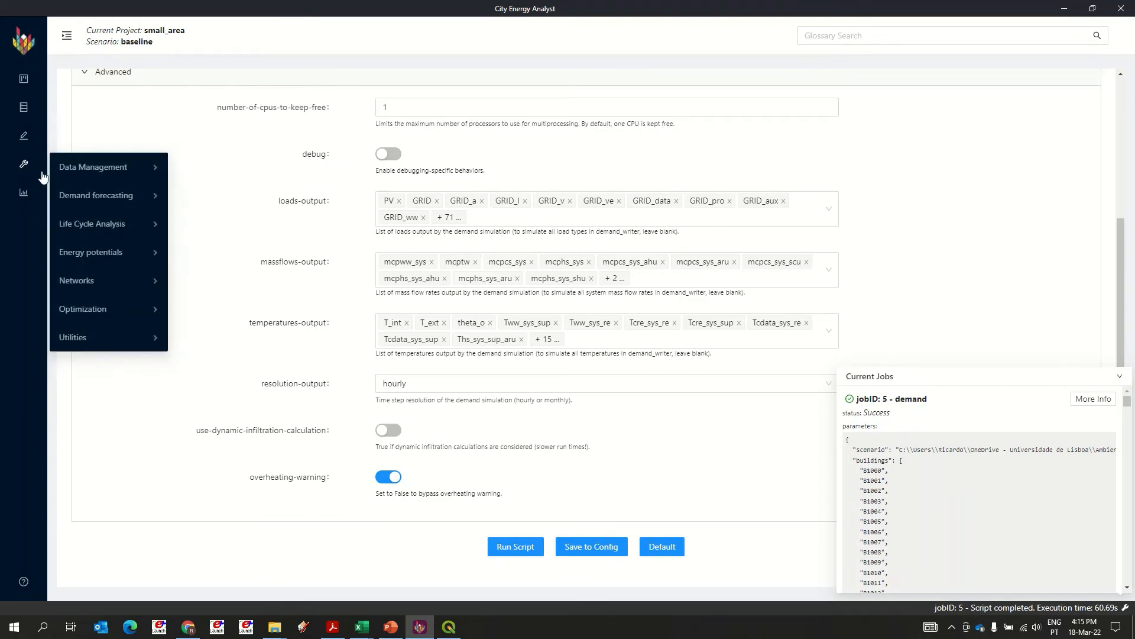
mouse_move(135, 250)
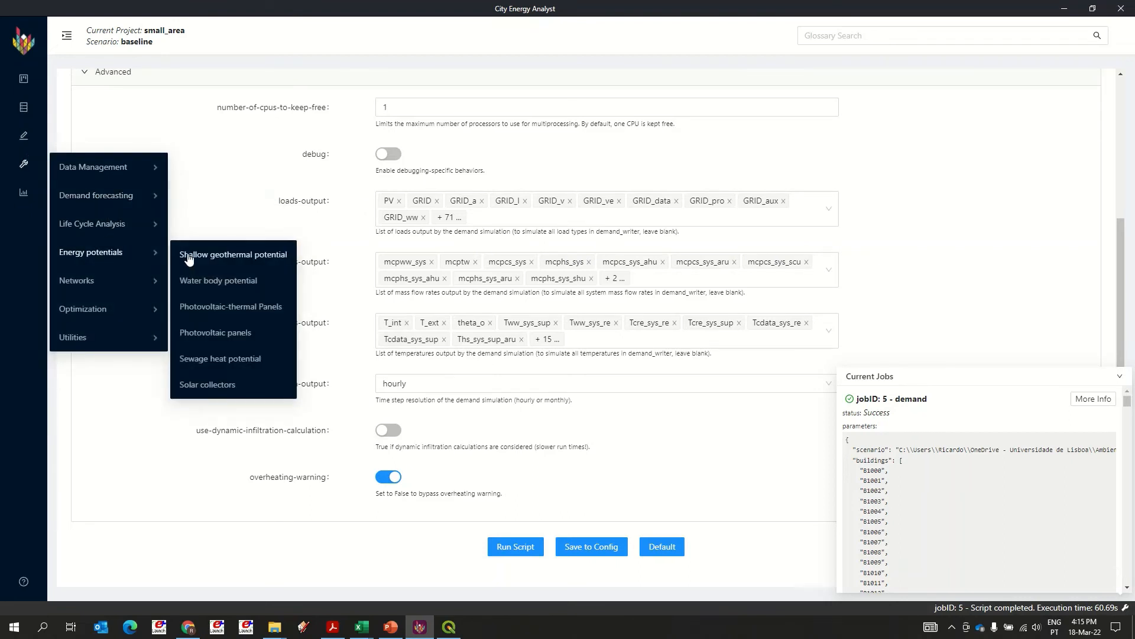
click(242, 343)
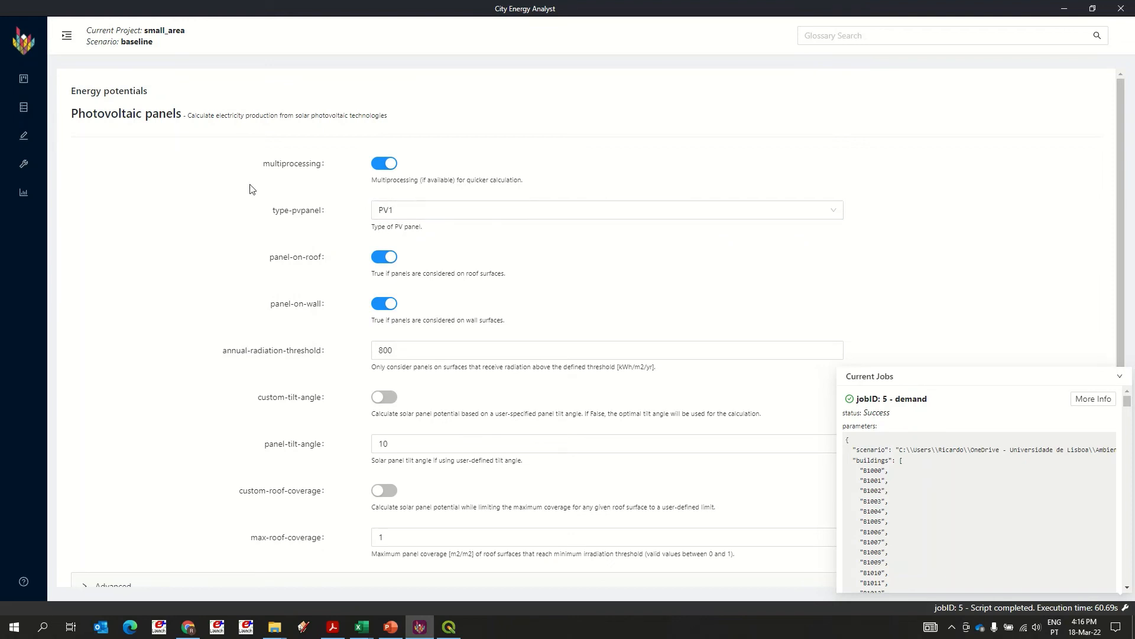
scroll(655, 250, down, 1)
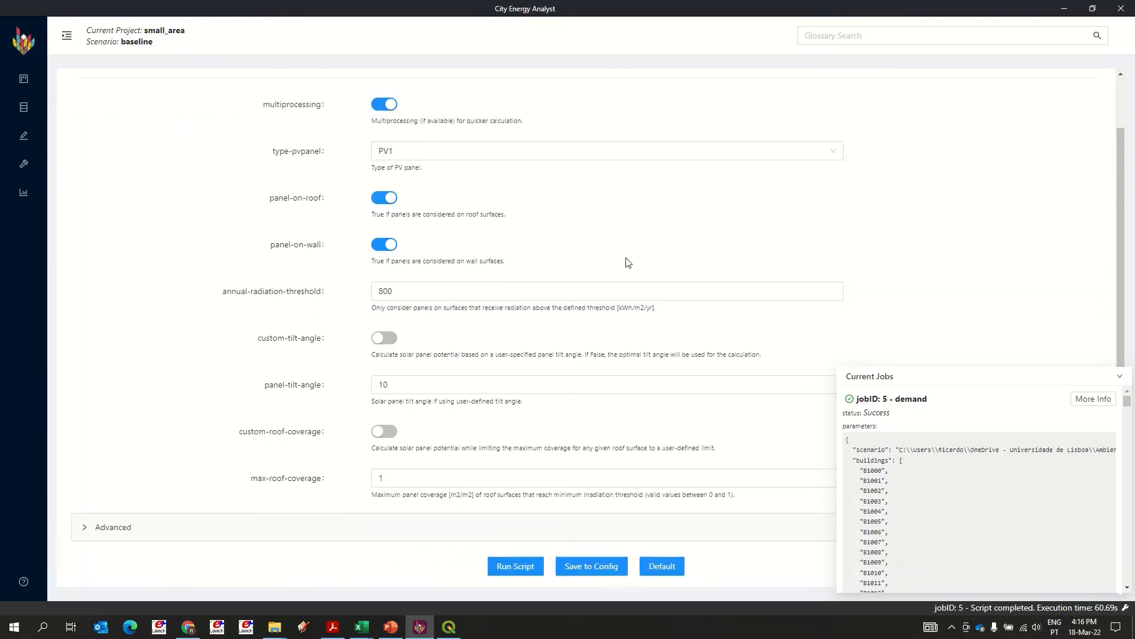
click(1122, 376)
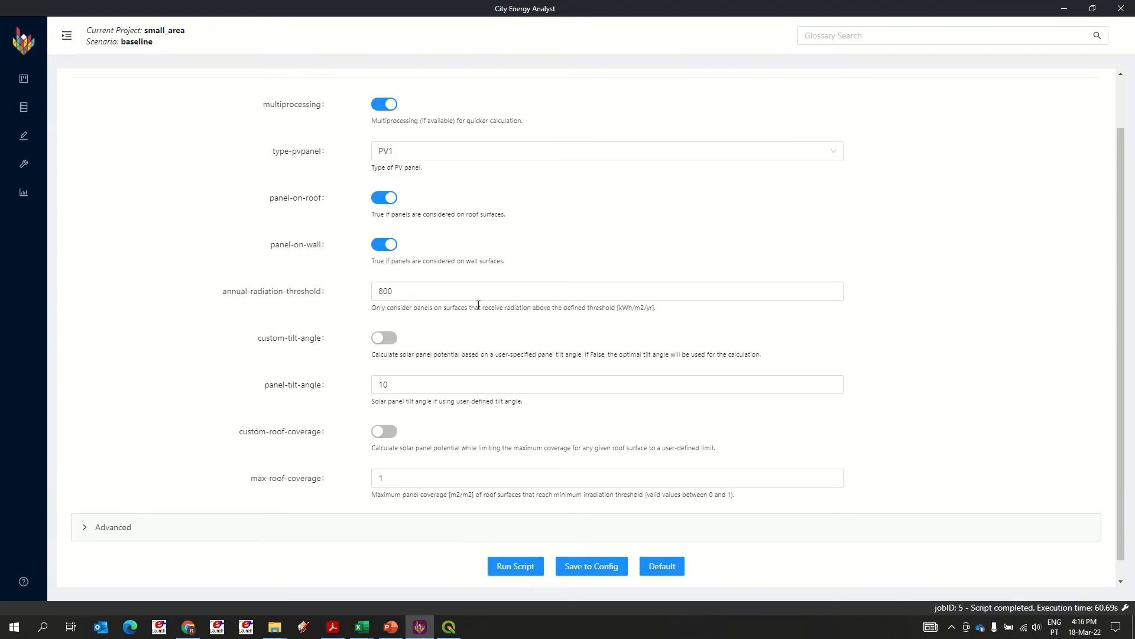
Run the photovoltaic panels script for panel type PV1 on roofs and walls with an annual radiation threshold of 800
scroll(464, 306, down, 1)
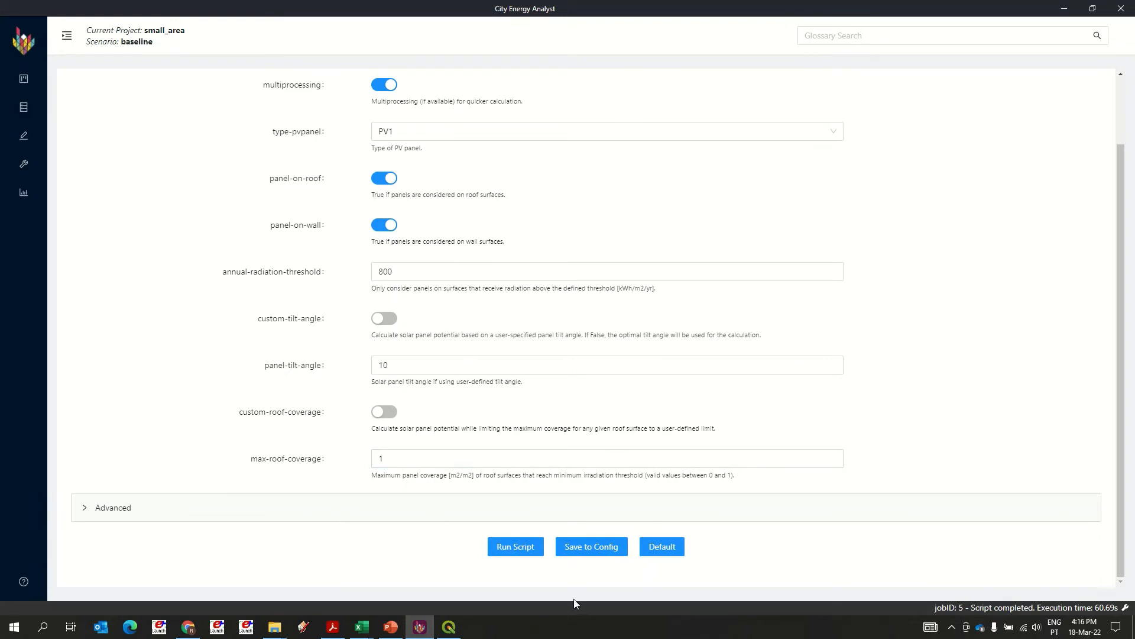
click(515, 547)
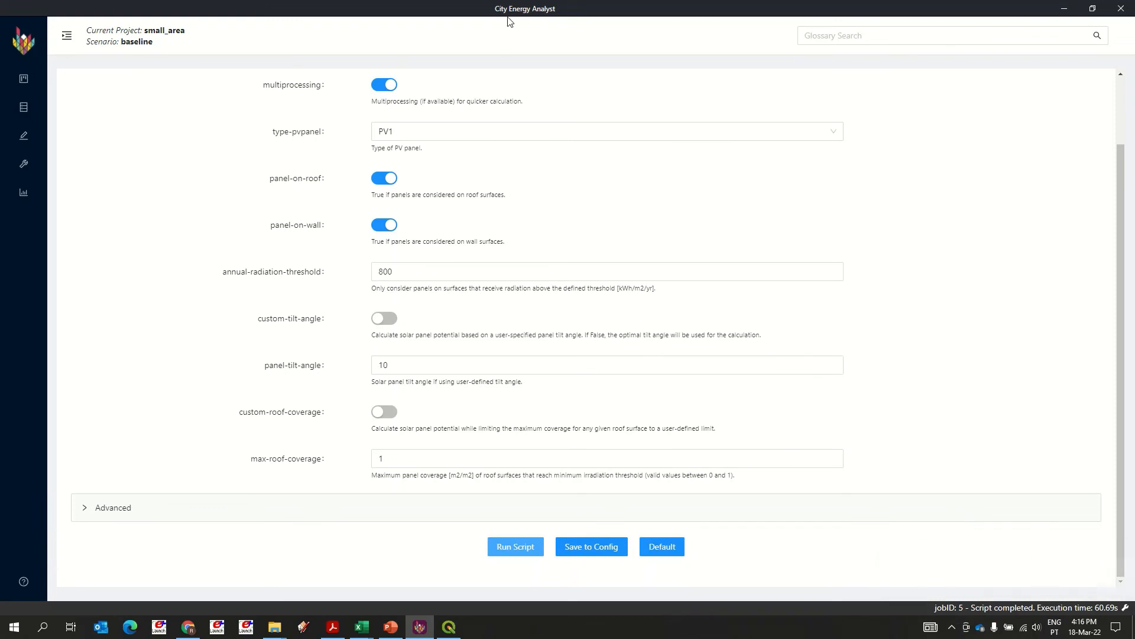
mouse_move(500, 5)
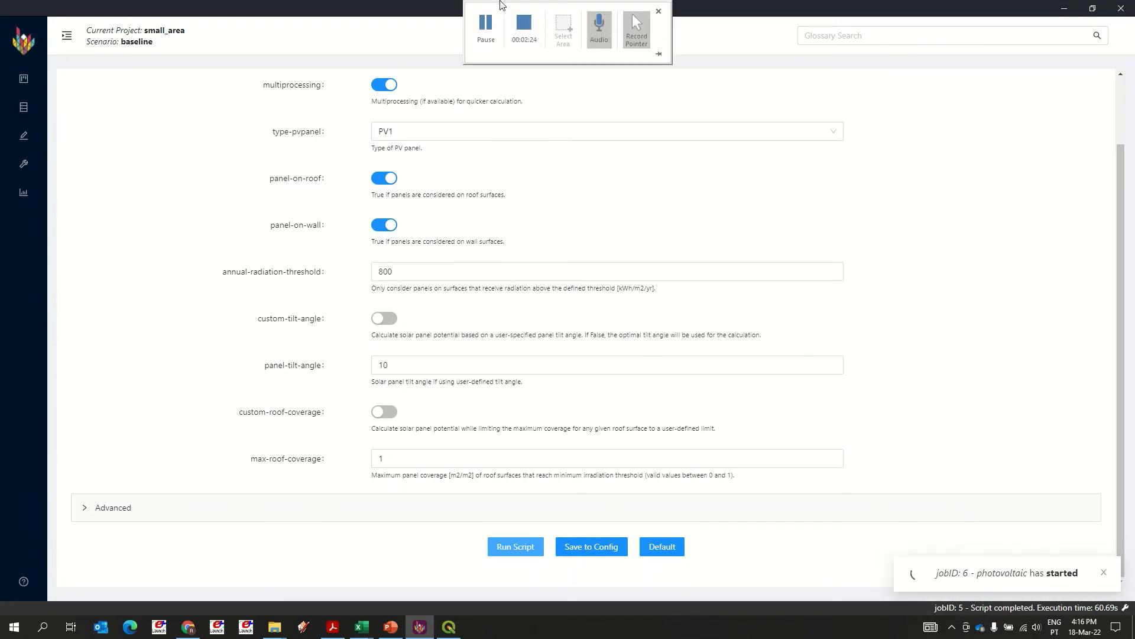
click(522, 22)
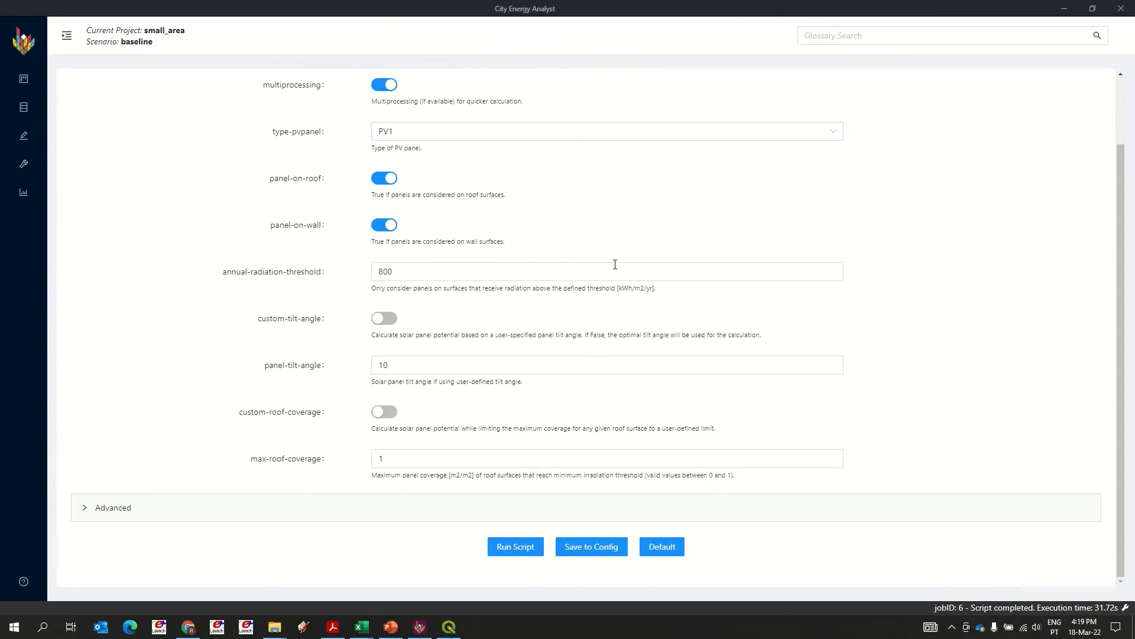
Review the photovoltaic job's parameters and read its output log through to the end
click(998, 613)
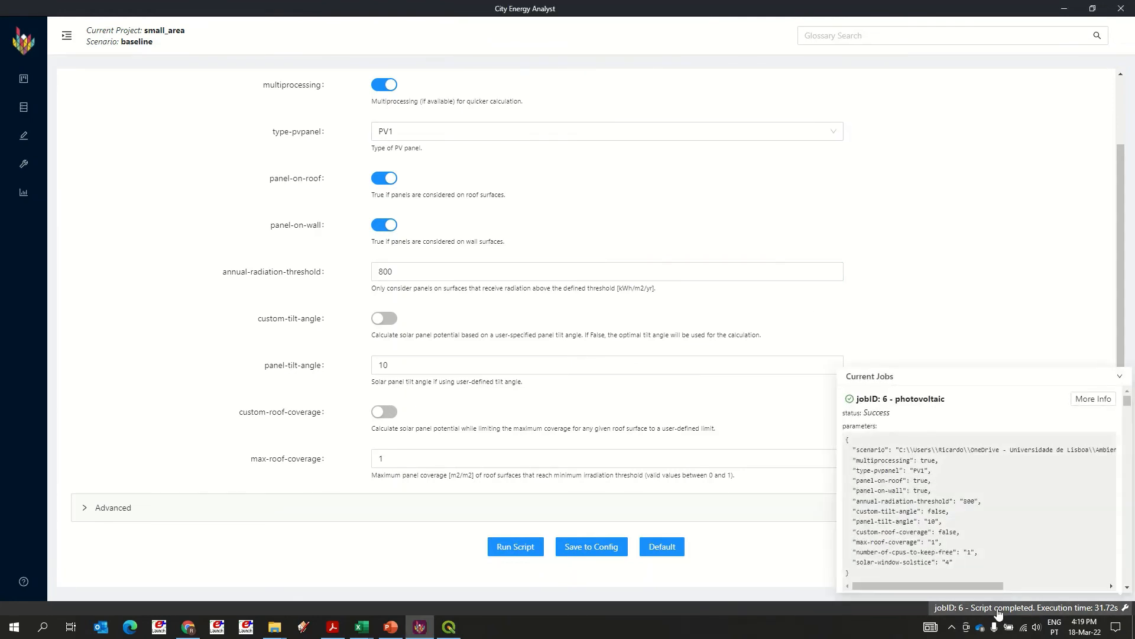
click(1091, 399)
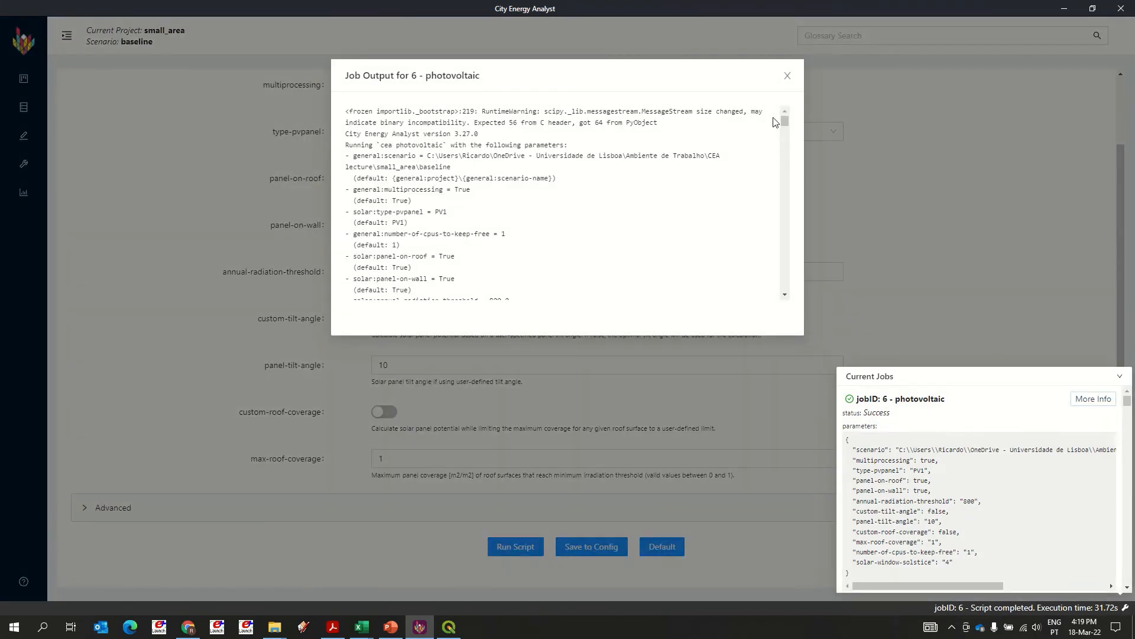
drag(786, 119, 802, 187)
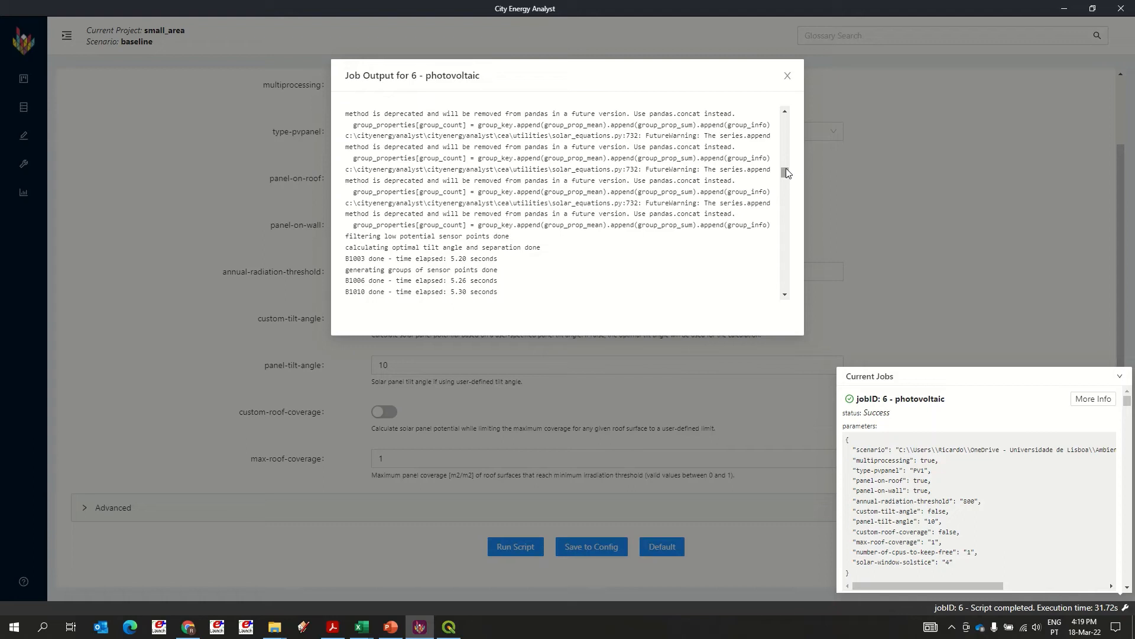
drag(787, 172, 786, 176)
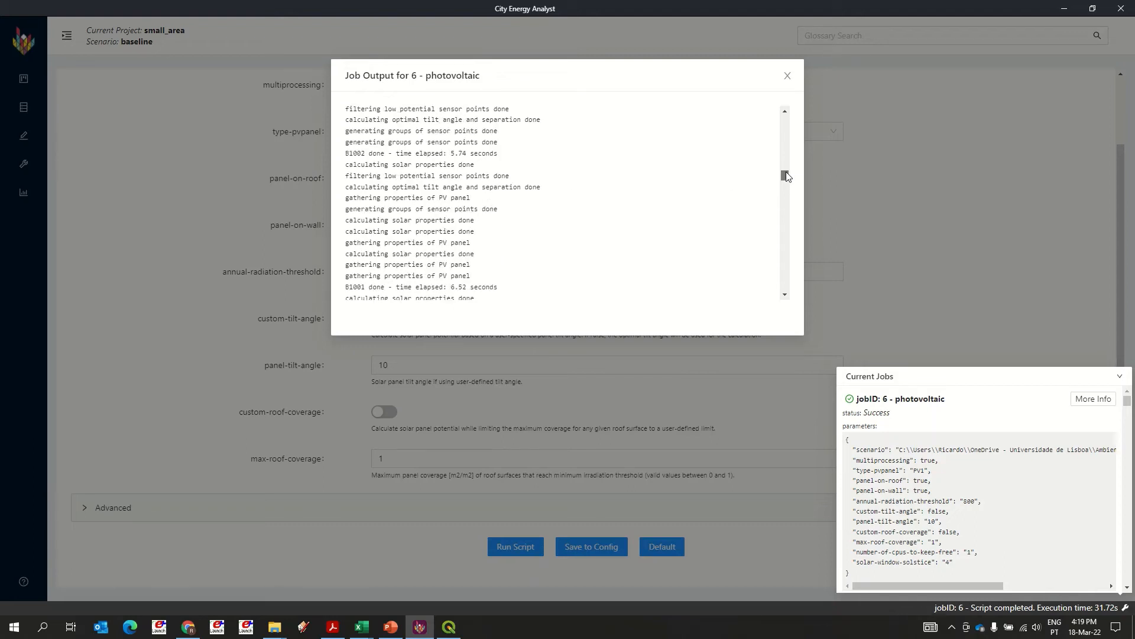
drag(786, 176, 777, 318)
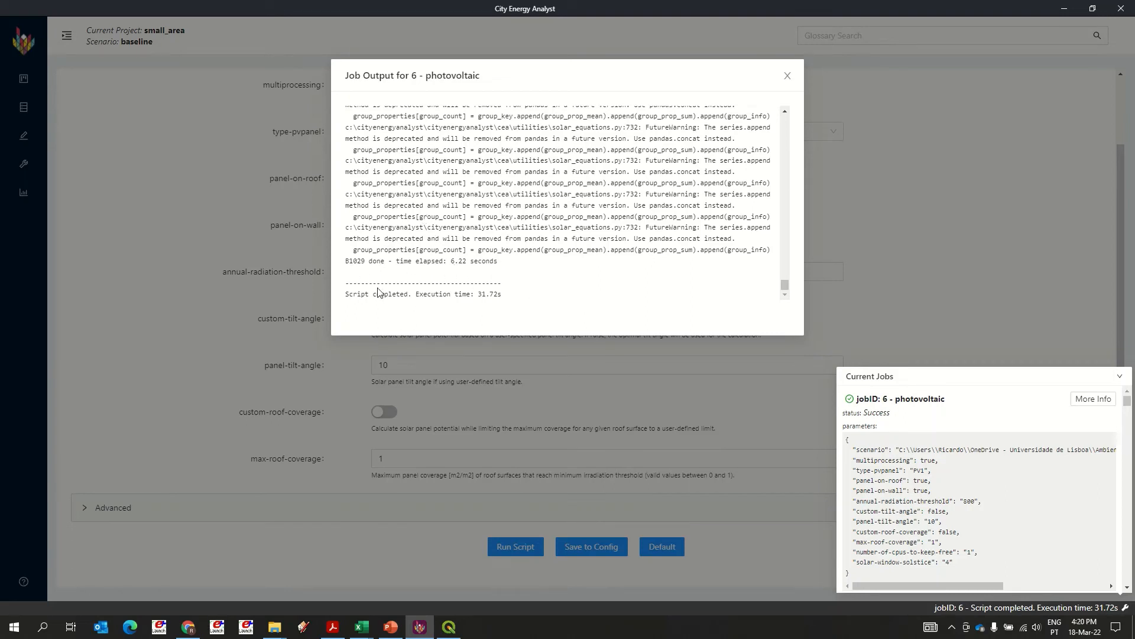
click(787, 76)
Switch to File Explorer and open the potentials/solar folder in the baseline output data to view the PV result files
mouse_move(283, 633)
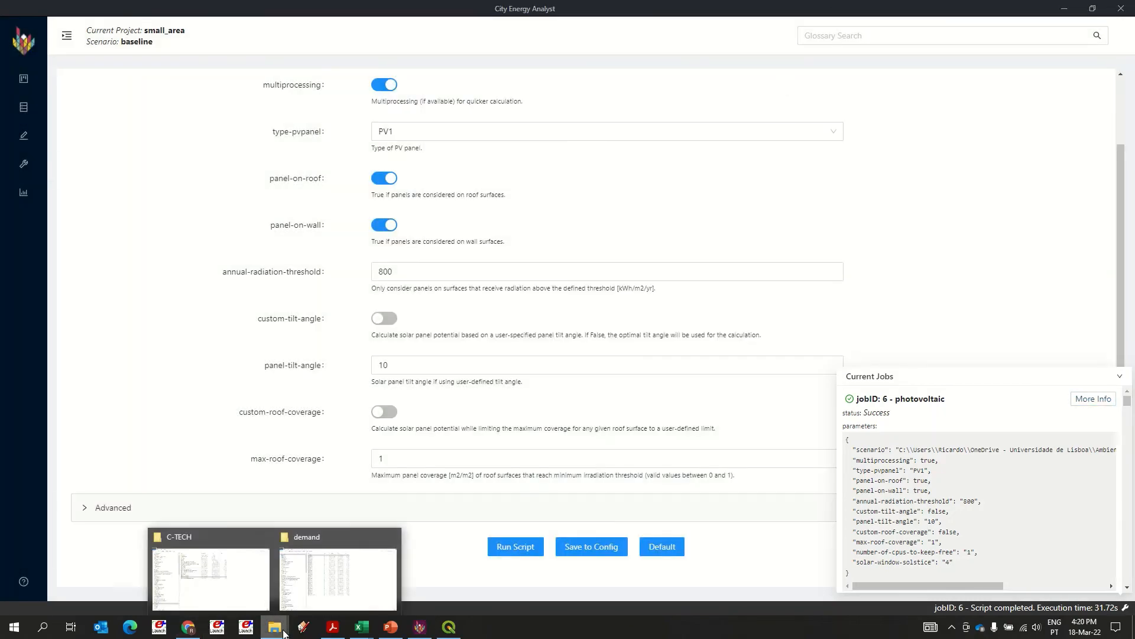
click(288, 612)
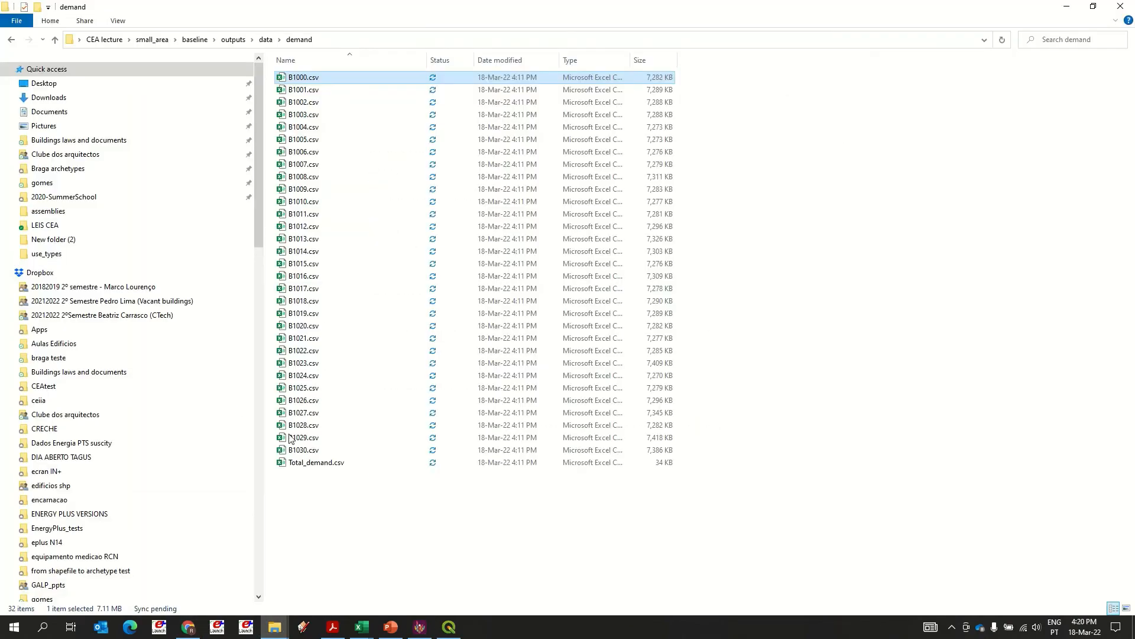
click(233, 39)
double_click(299, 77)
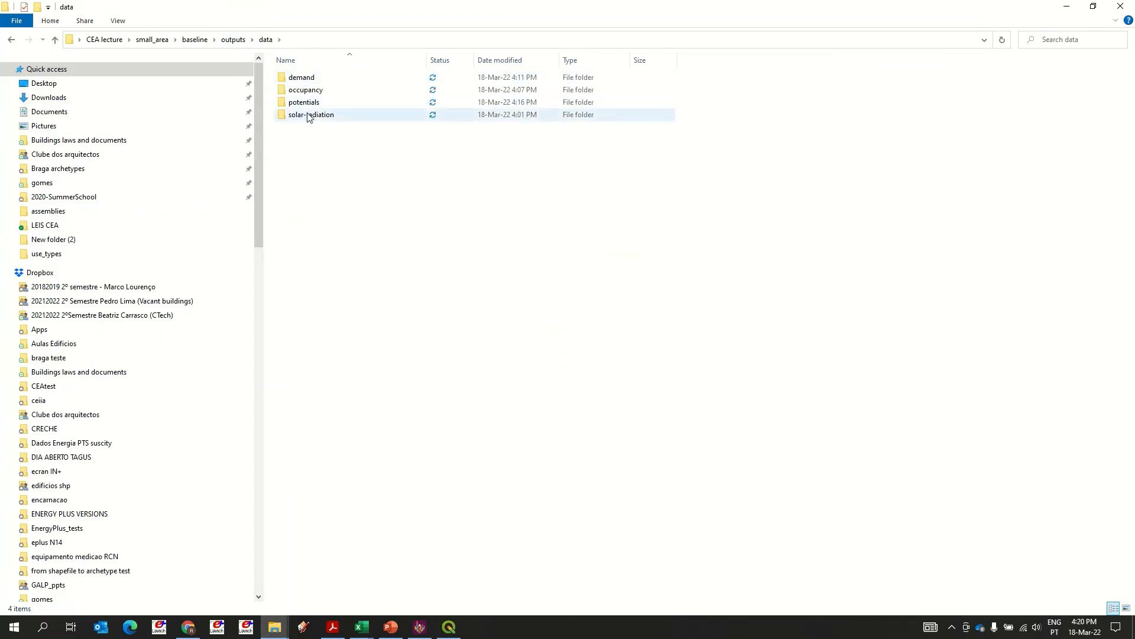
double_click(299, 107)
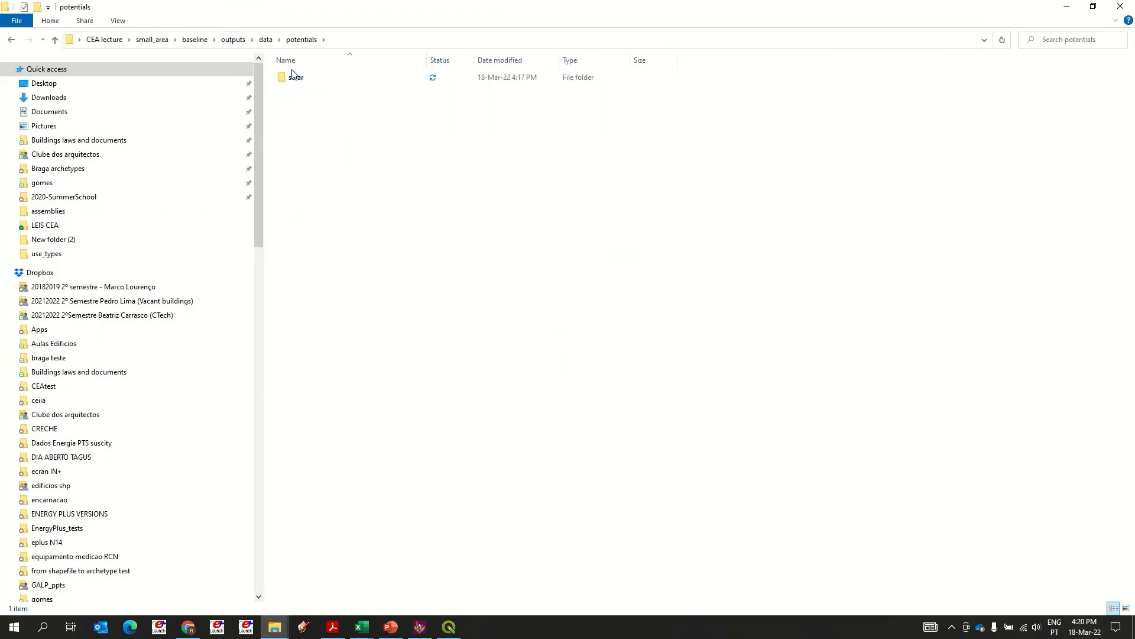
double_click(299, 78)
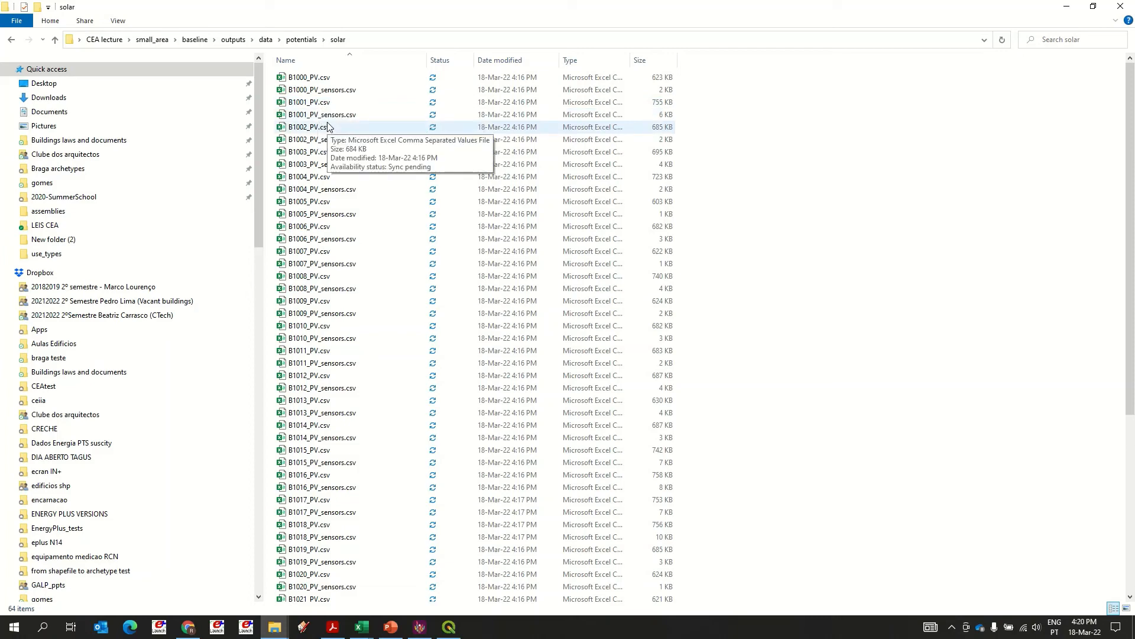
Switch back to City Energy Analyst, open the plots dashboard and collapse the current jobs list
click(420, 628)
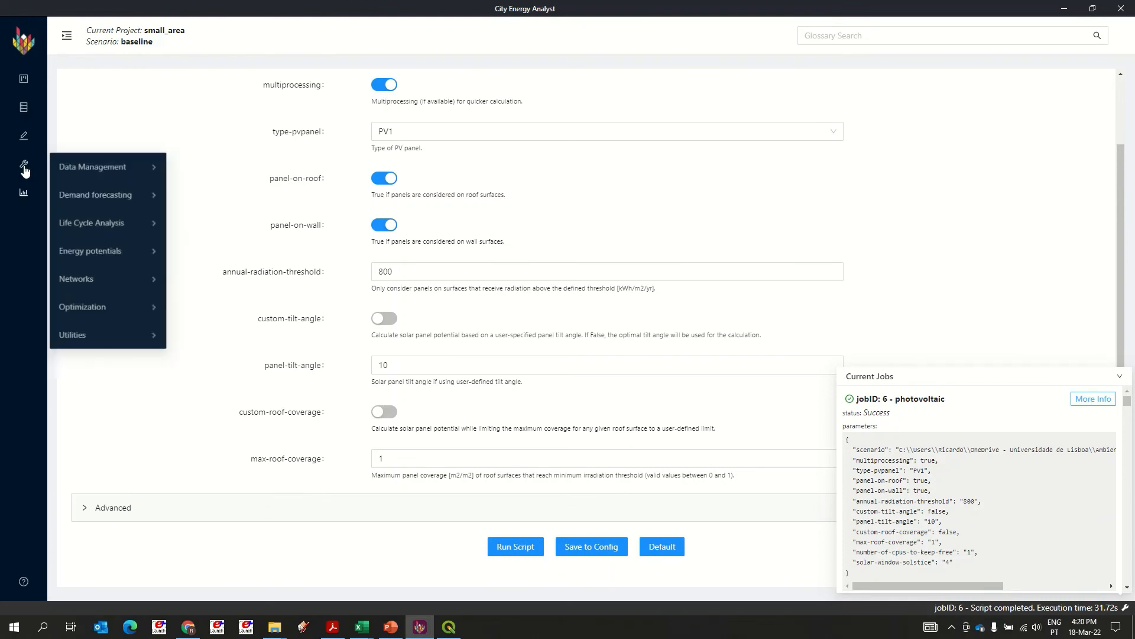
click(24, 190)
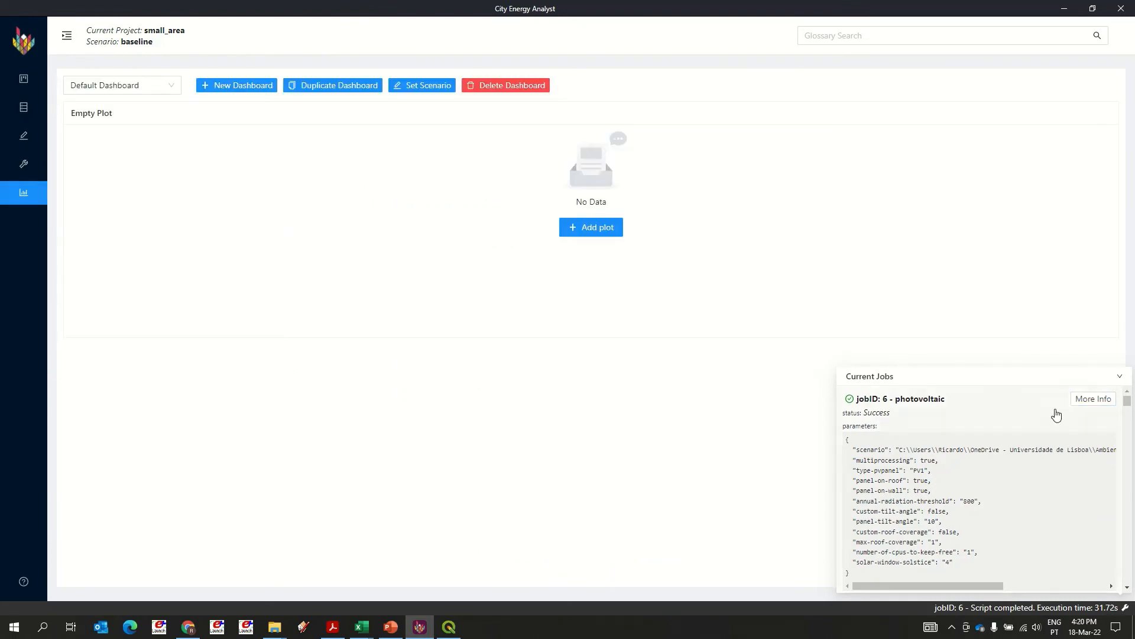
click(1122, 378)
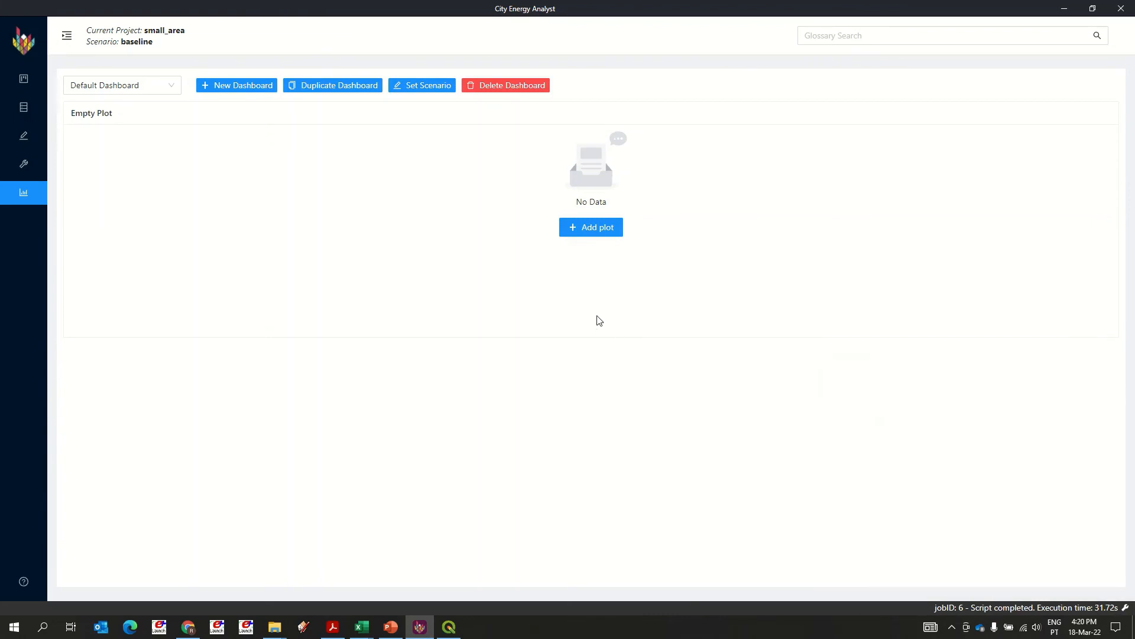
Add a Comfort Chart plot from the Energy demand category for building B1005 in the baseline scenario
click(587, 230)
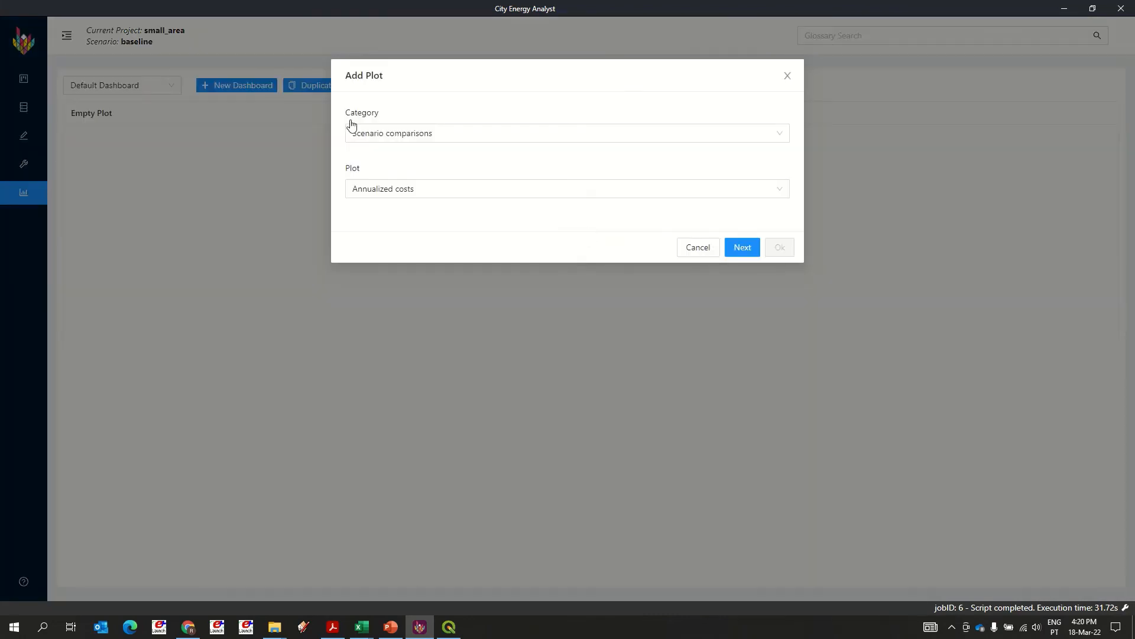
click(400, 136)
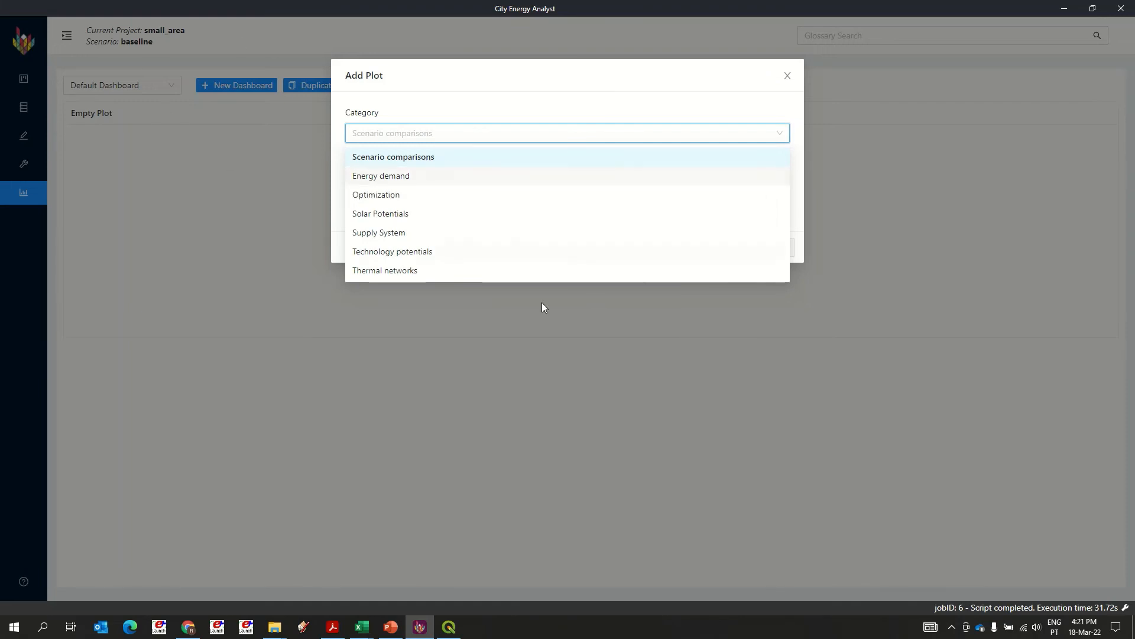
click(436, 160)
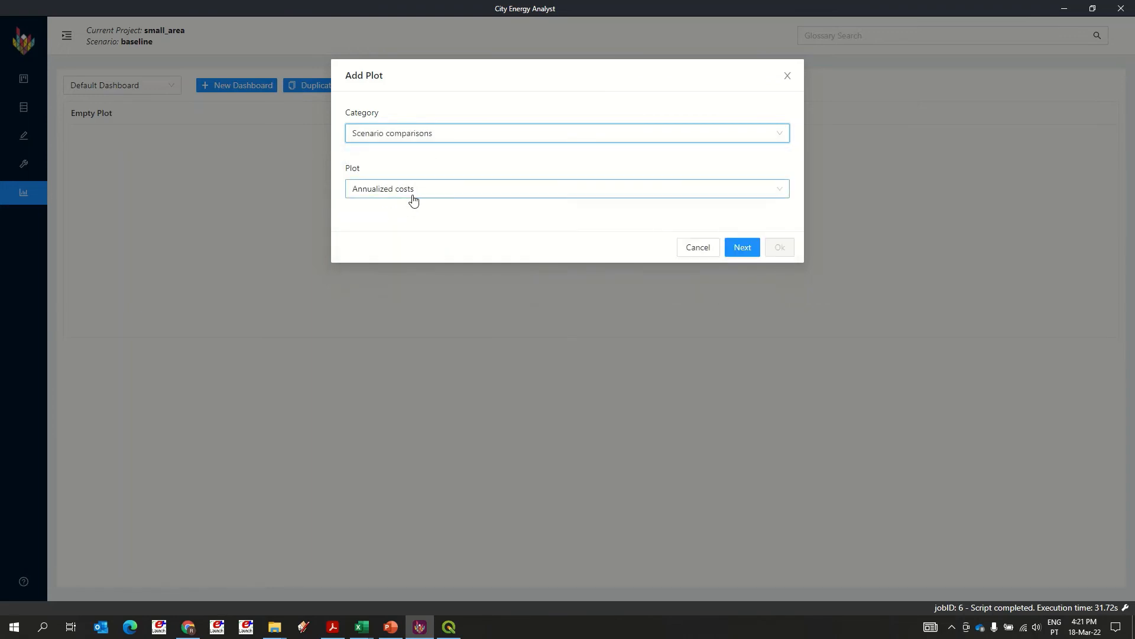
click(413, 196)
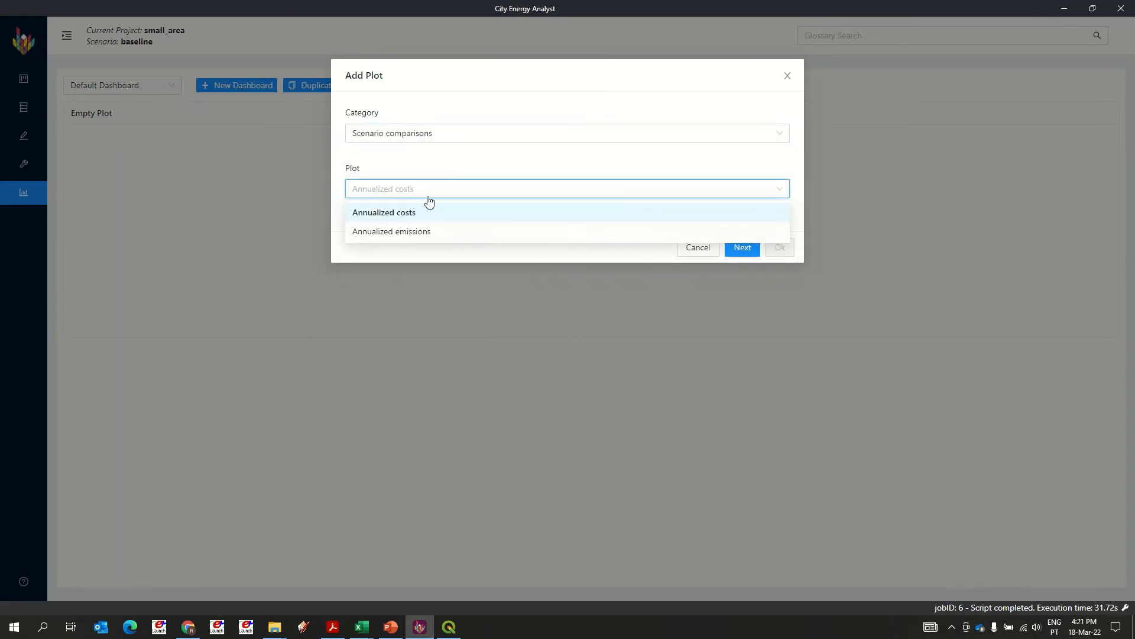
click(450, 137)
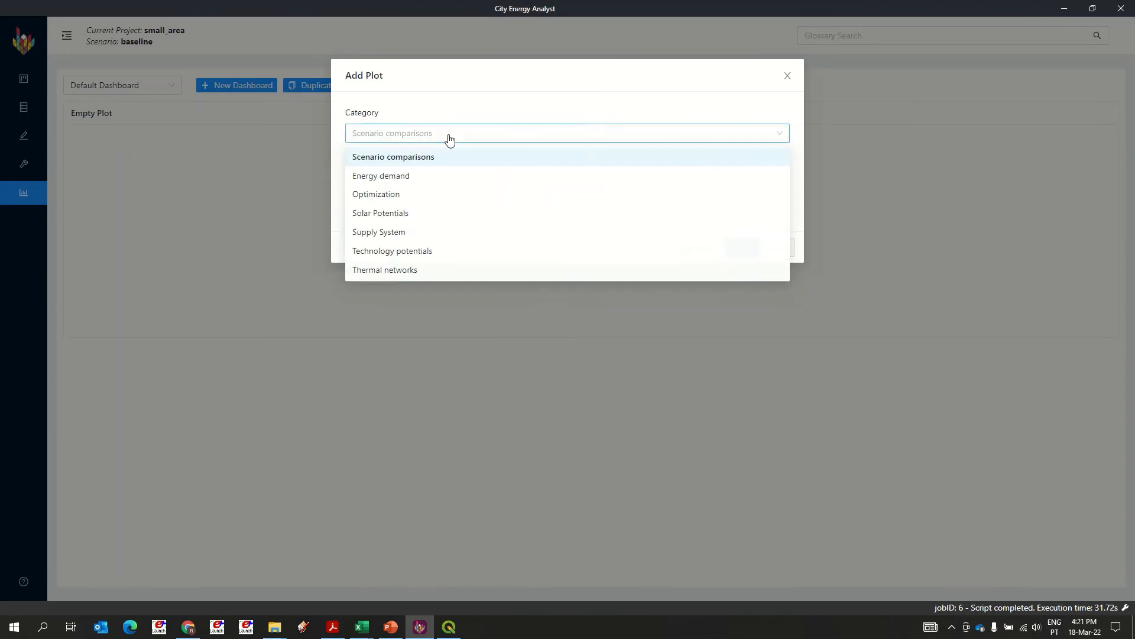
click(394, 177)
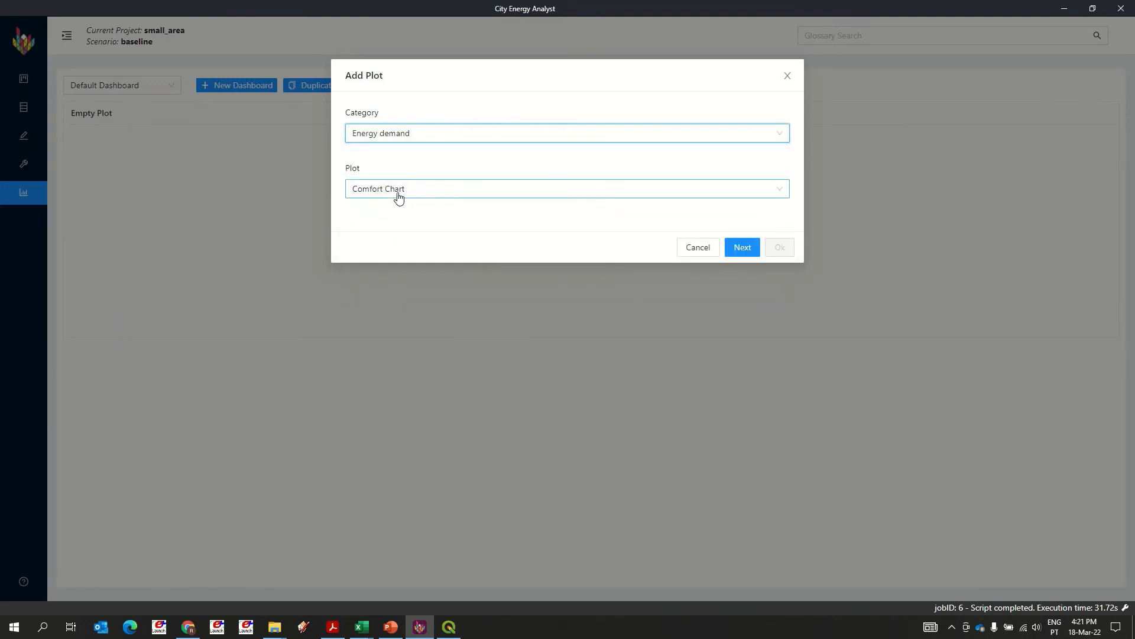
click(752, 253)
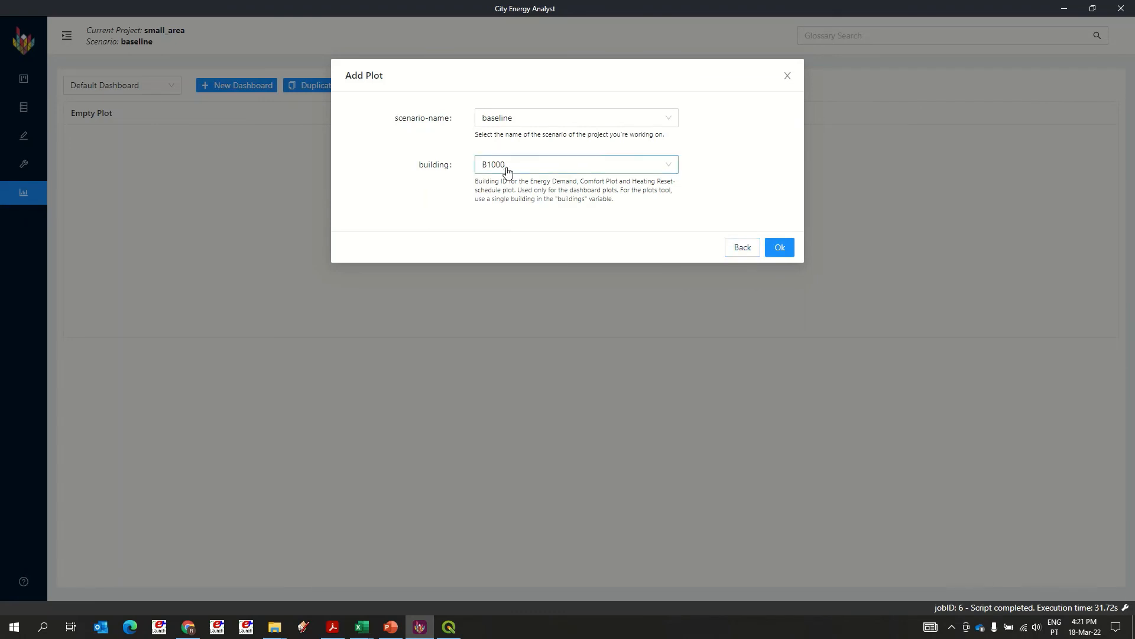
click(507, 167)
click(501, 282)
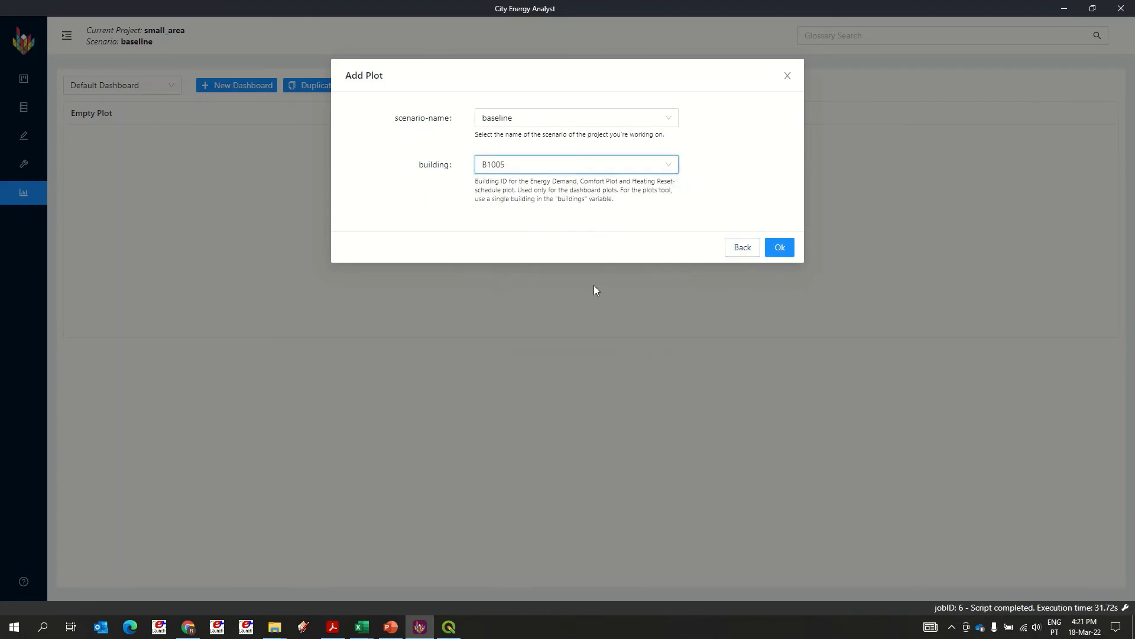
click(780, 247)
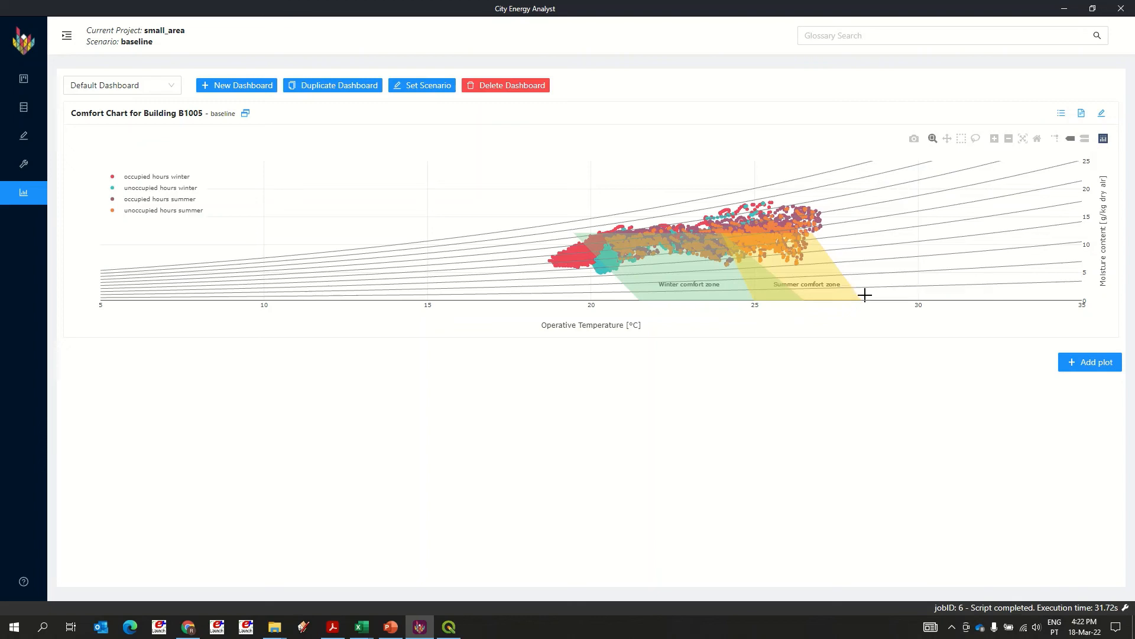
Zoom into the Comfort Chart's data area and delete the plot from the dashboard
drag(869, 298, 857, 282)
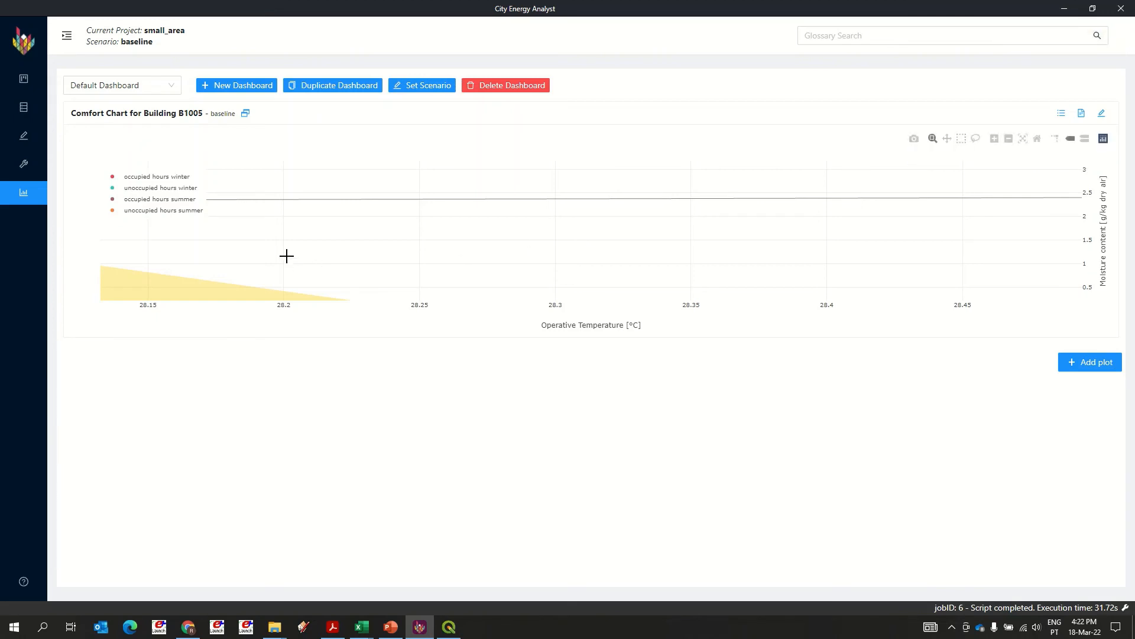
drag(233, 231, 260, 266)
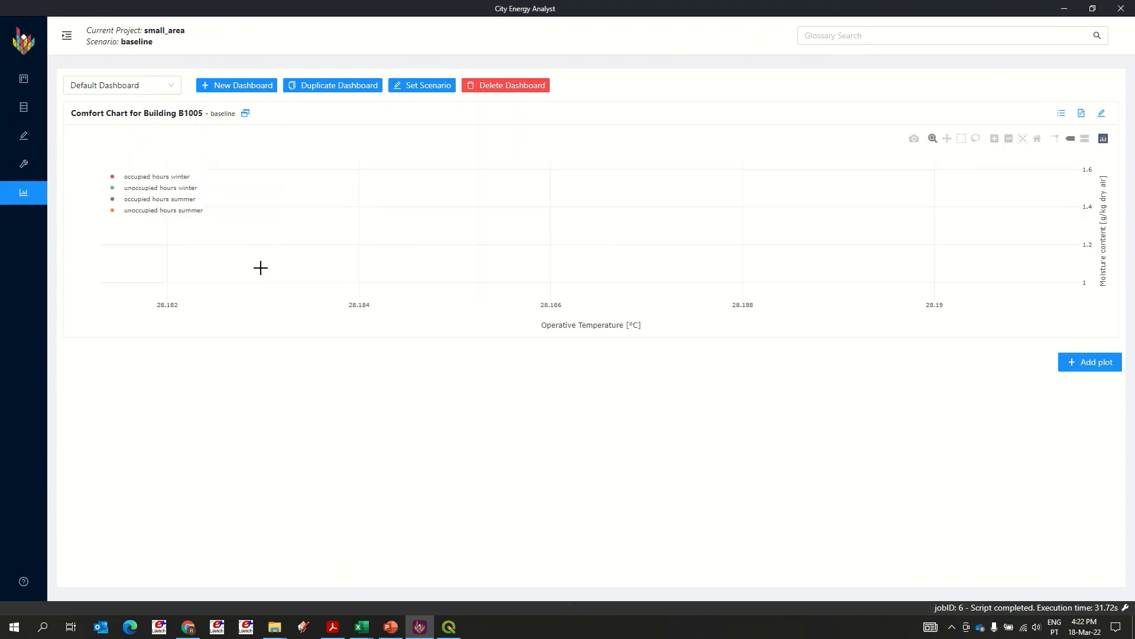
click(1101, 116)
click(1062, 174)
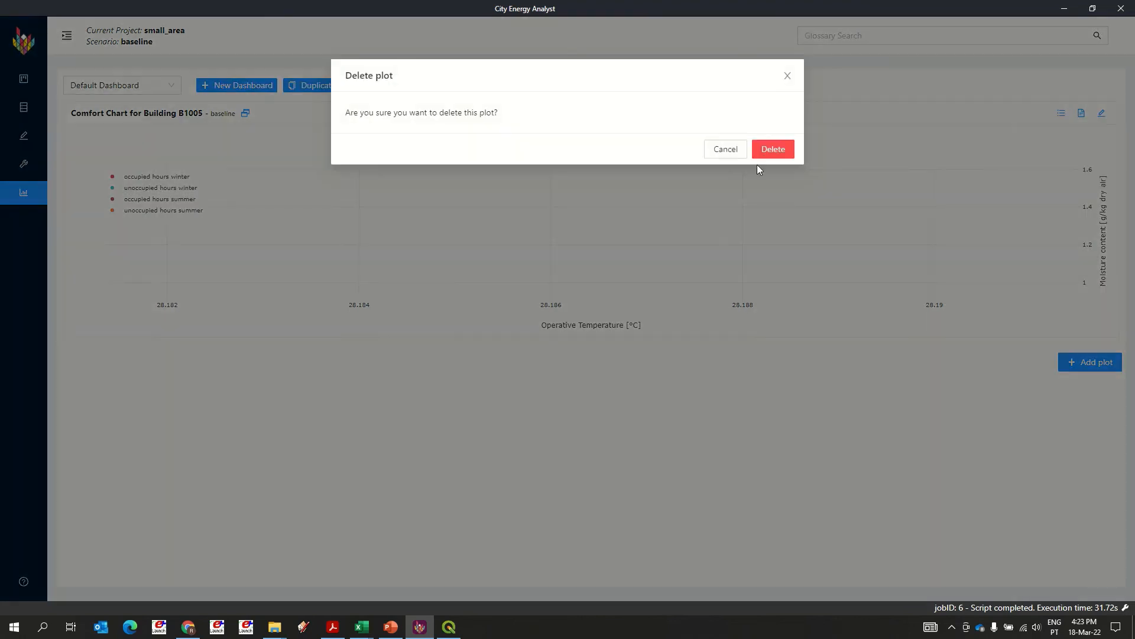
click(782, 150)
Add a Photovoltaic Potential plot from the Technology potentials category for the baseline buildings, with no normalization and a monthly timeframe
click(592, 227)
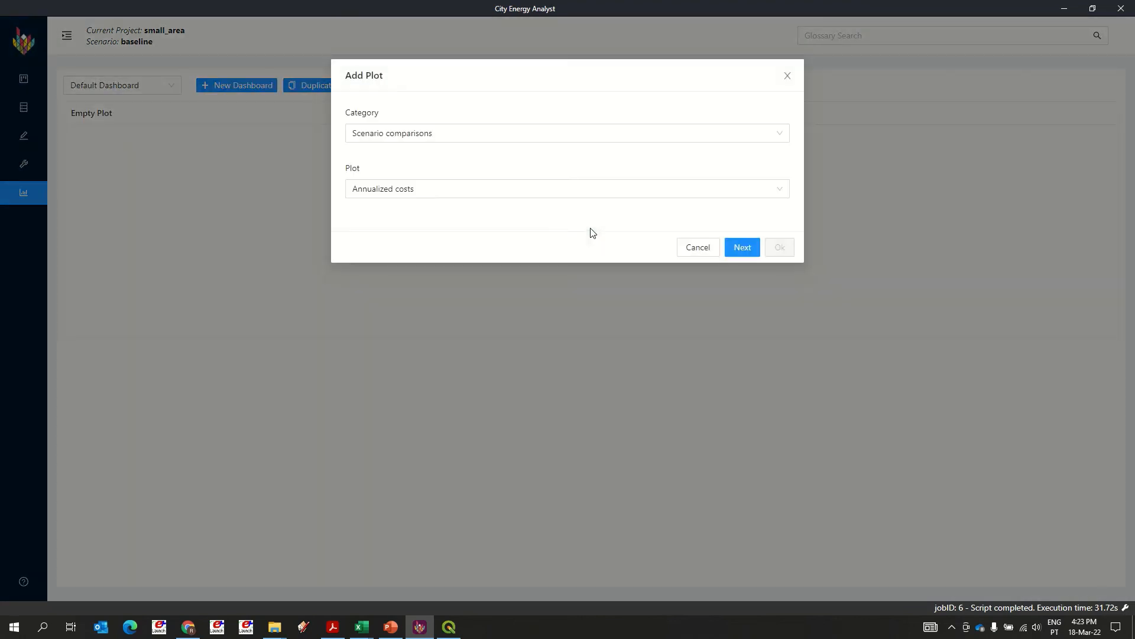
click(388, 189)
click(406, 153)
click(415, 134)
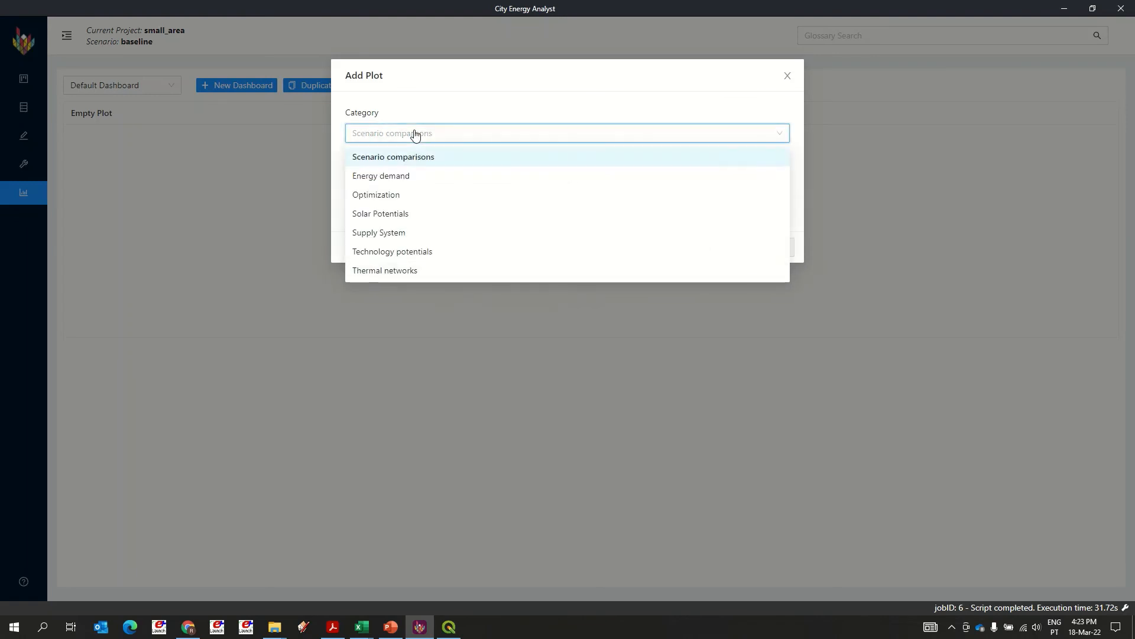
click(396, 213)
click(411, 192)
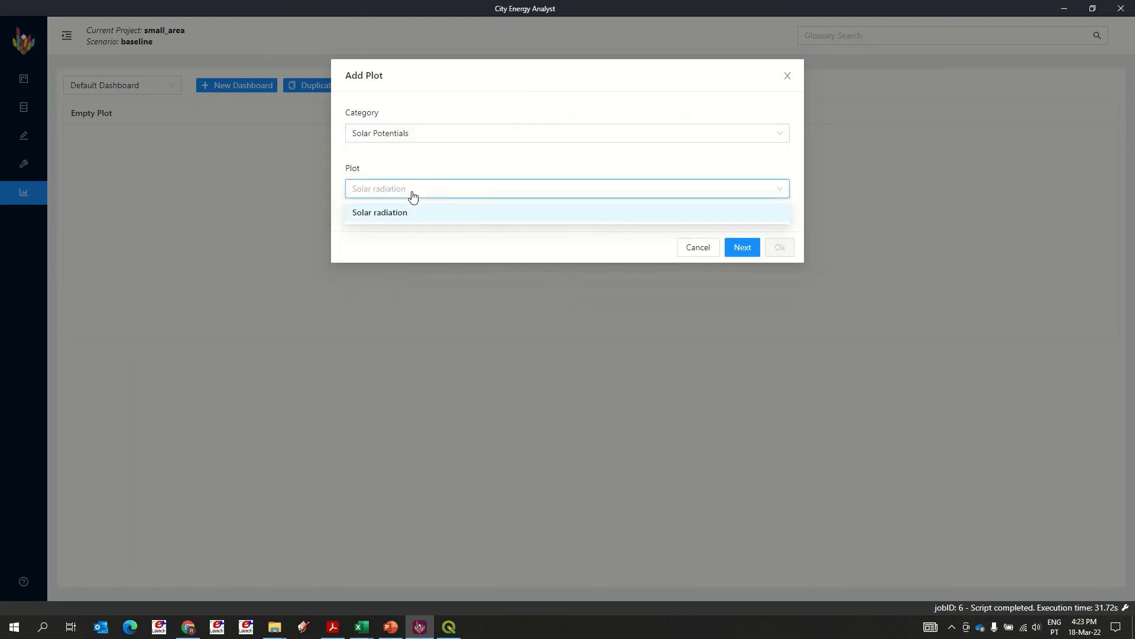
click(413, 195)
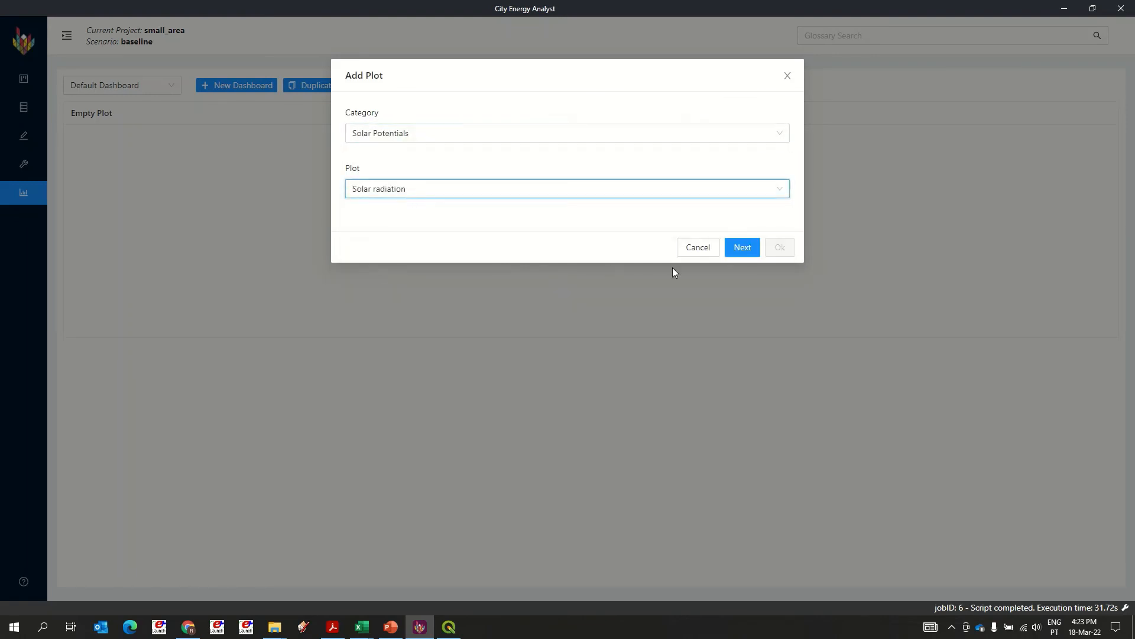
click(634, 137)
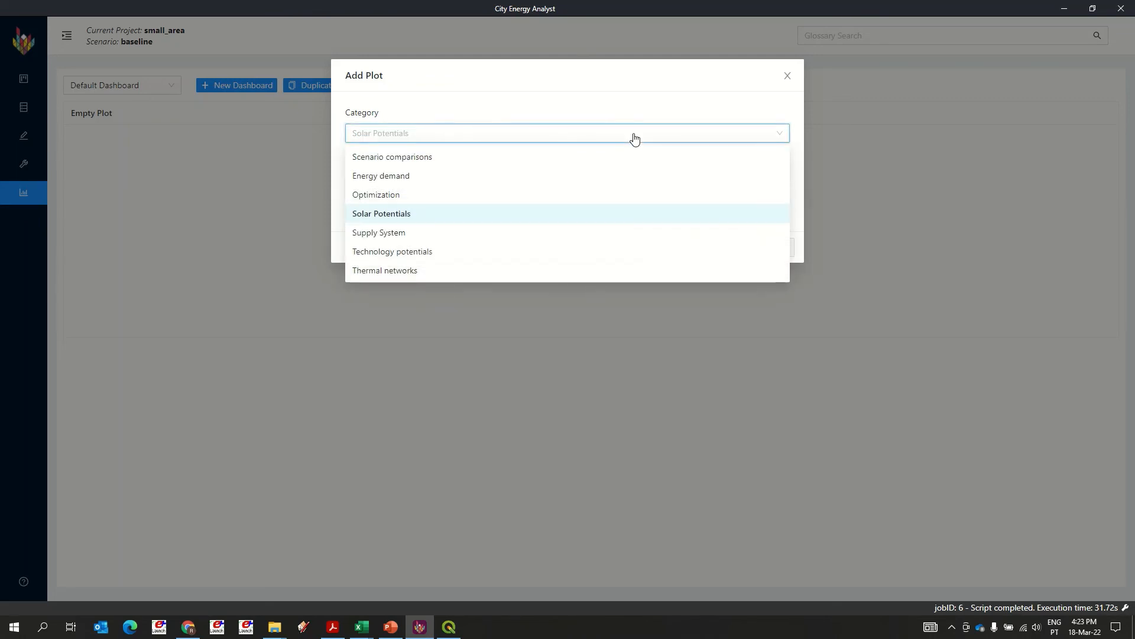
click(423, 252)
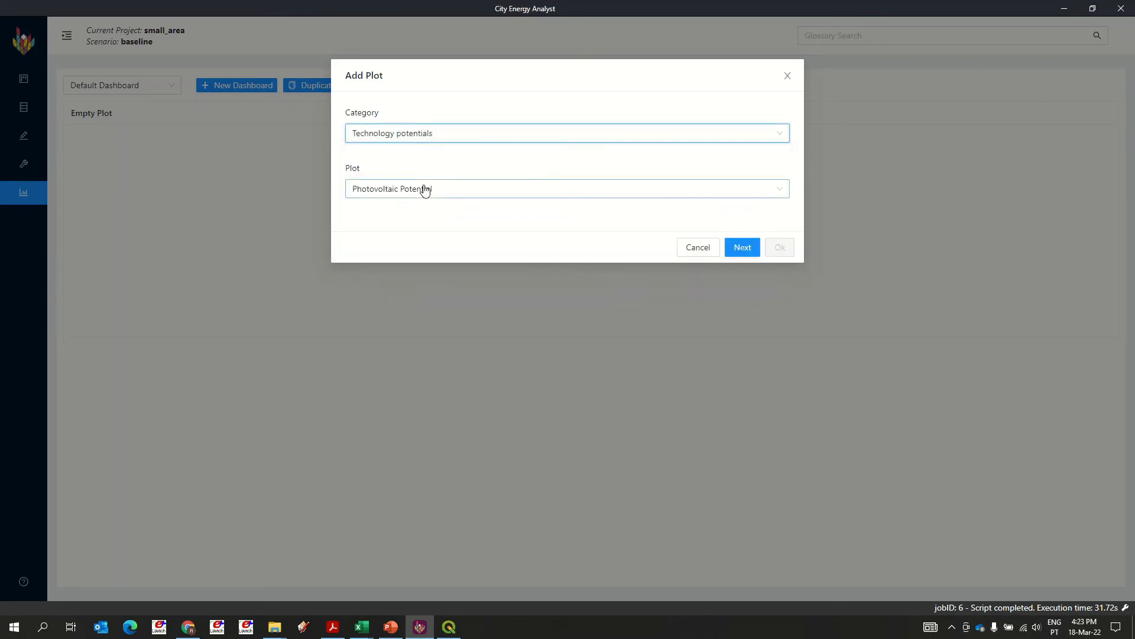
click(746, 250)
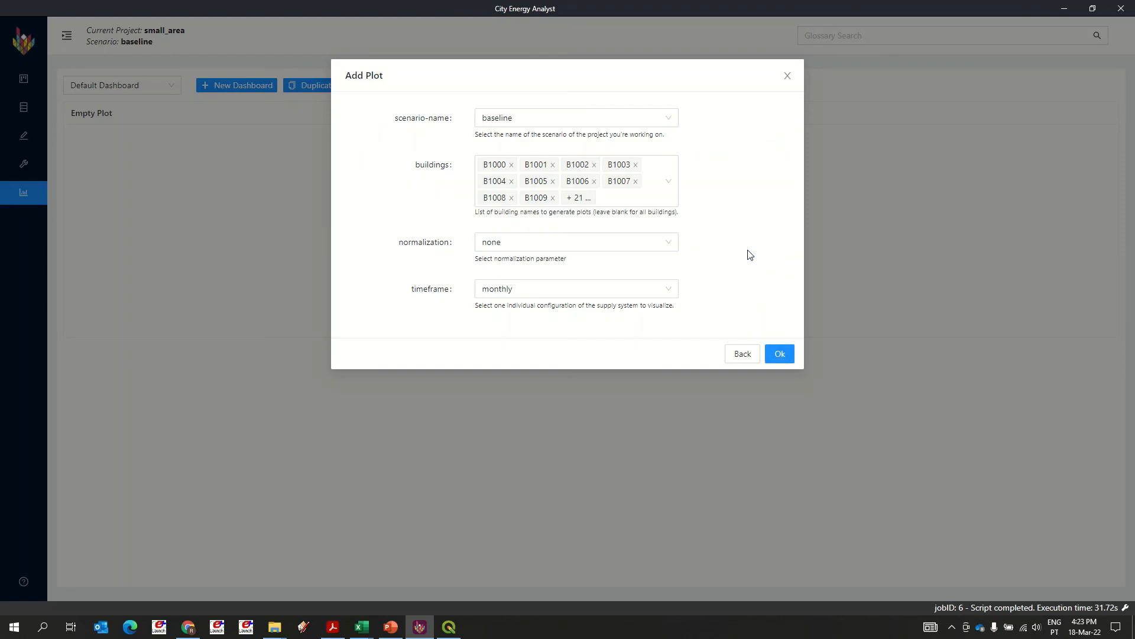
click(780, 354)
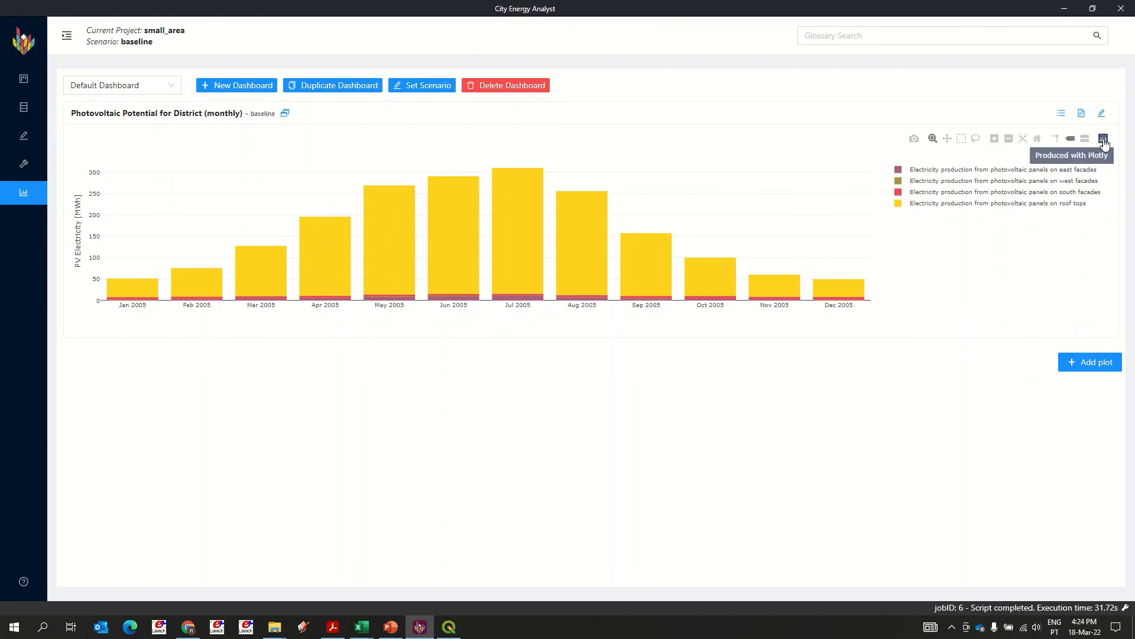
Examine the input and data files behind the photovoltaic potential plot and its available editing options
click(1081, 114)
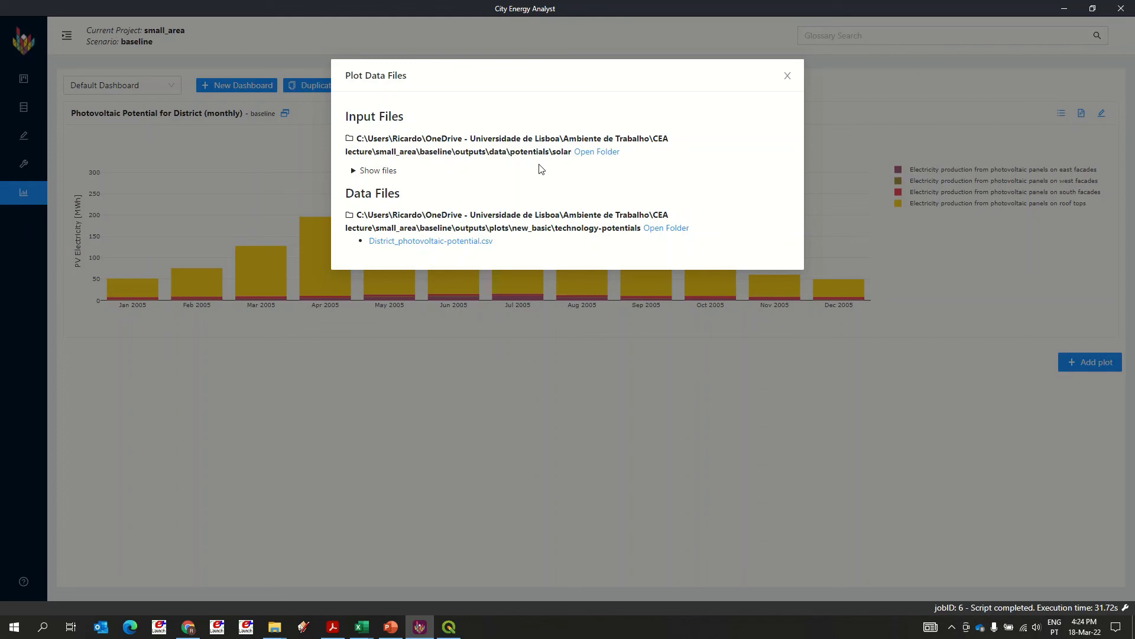
click(372, 172)
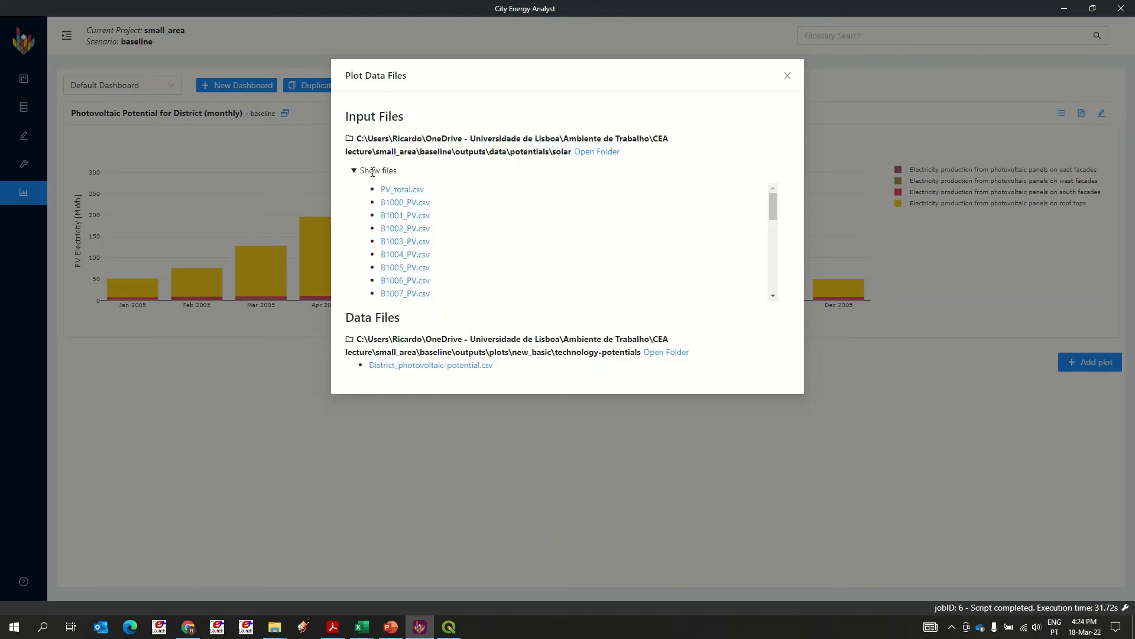
click(372, 172)
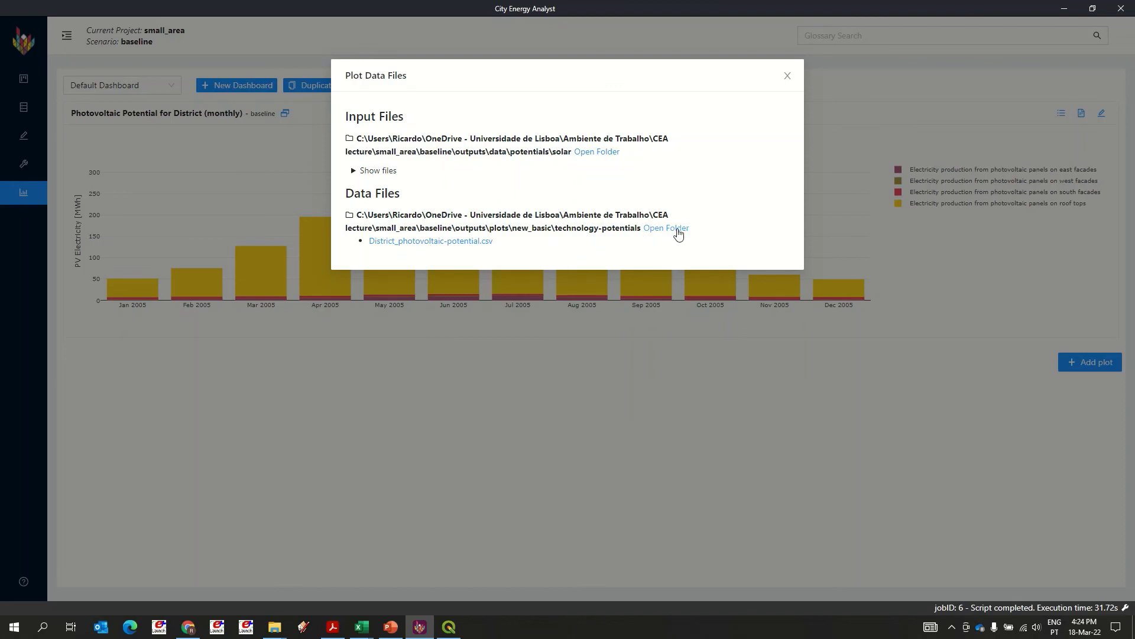
click(788, 78)
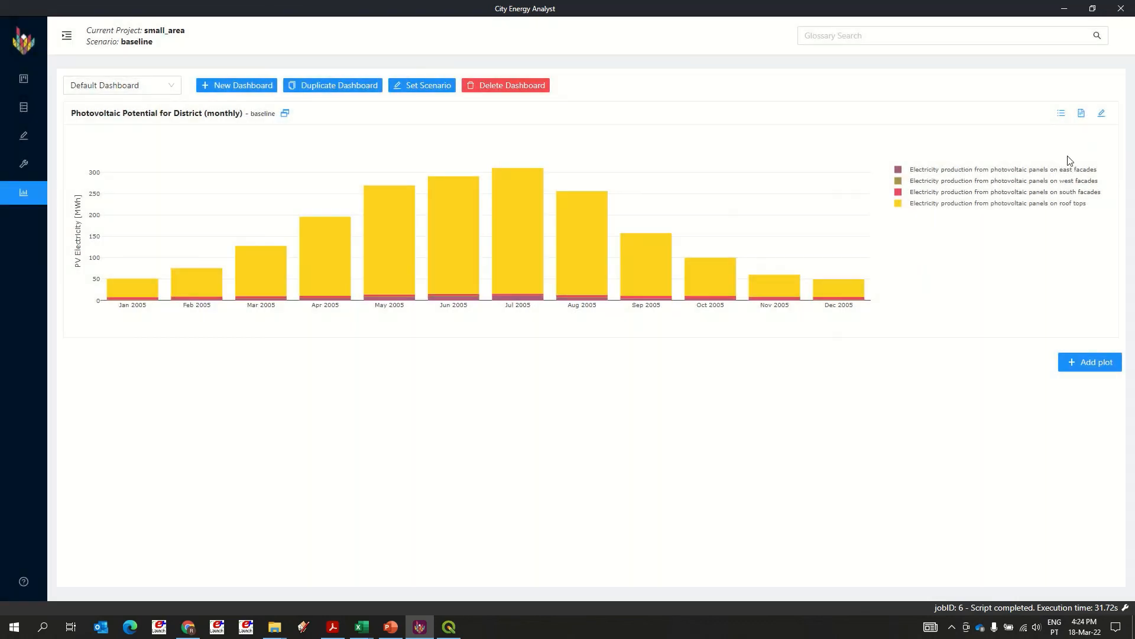
click(1060, 115)
click(1059, 119)
click(1101, 115)
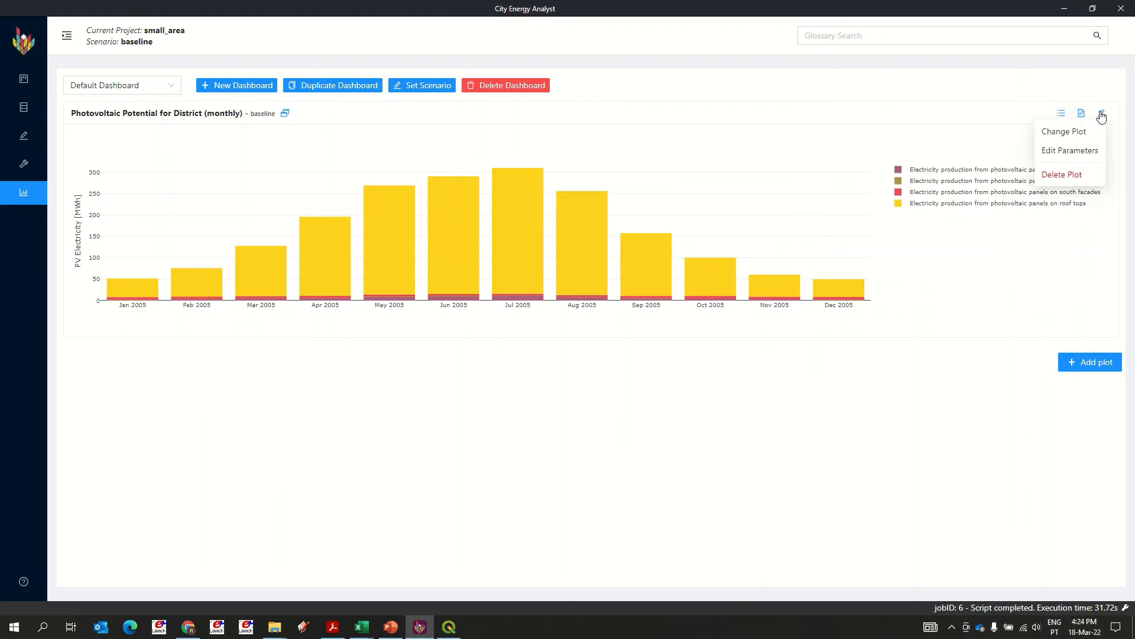
click(965, 286)
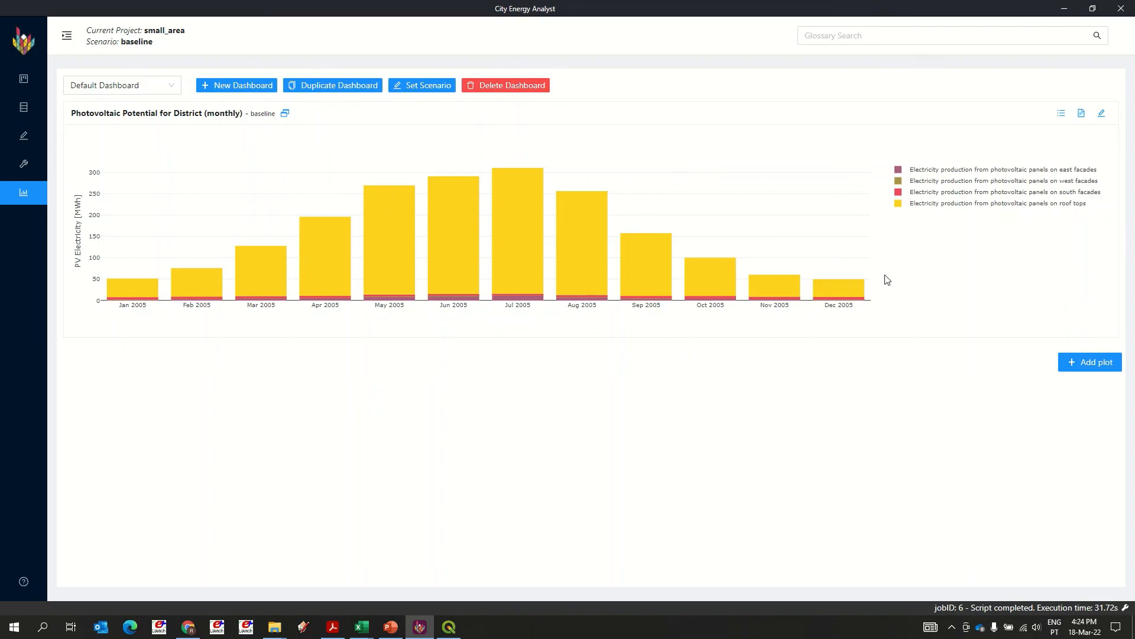
Delete the monthly photovoltaic potential plot from the dashboard
drag(870, 275, 860, 276)
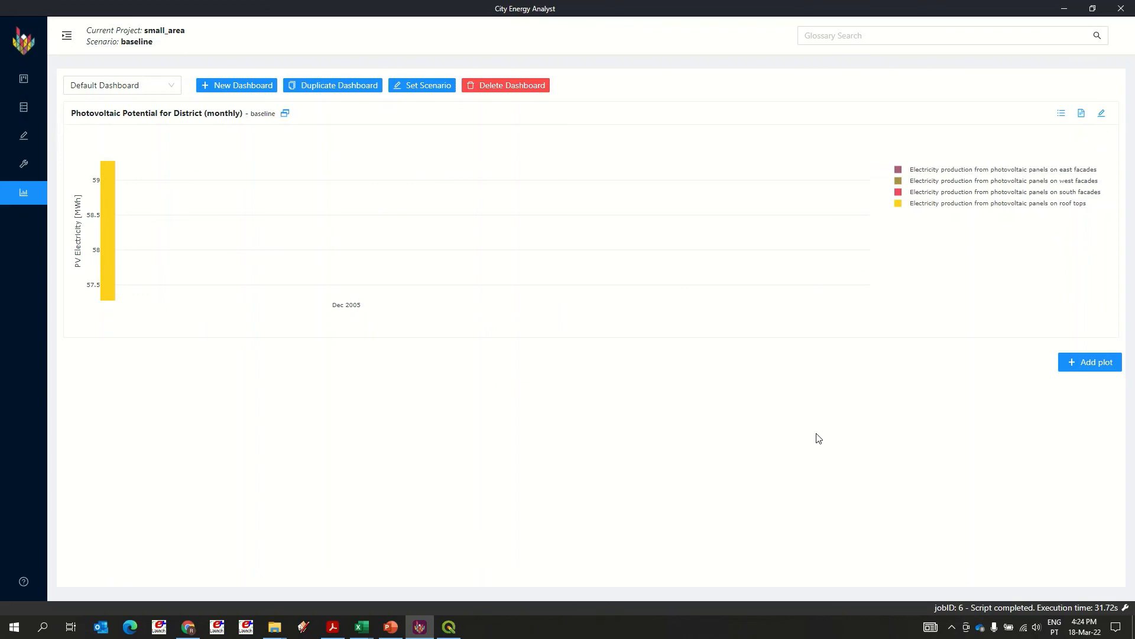
click(1100, 117)
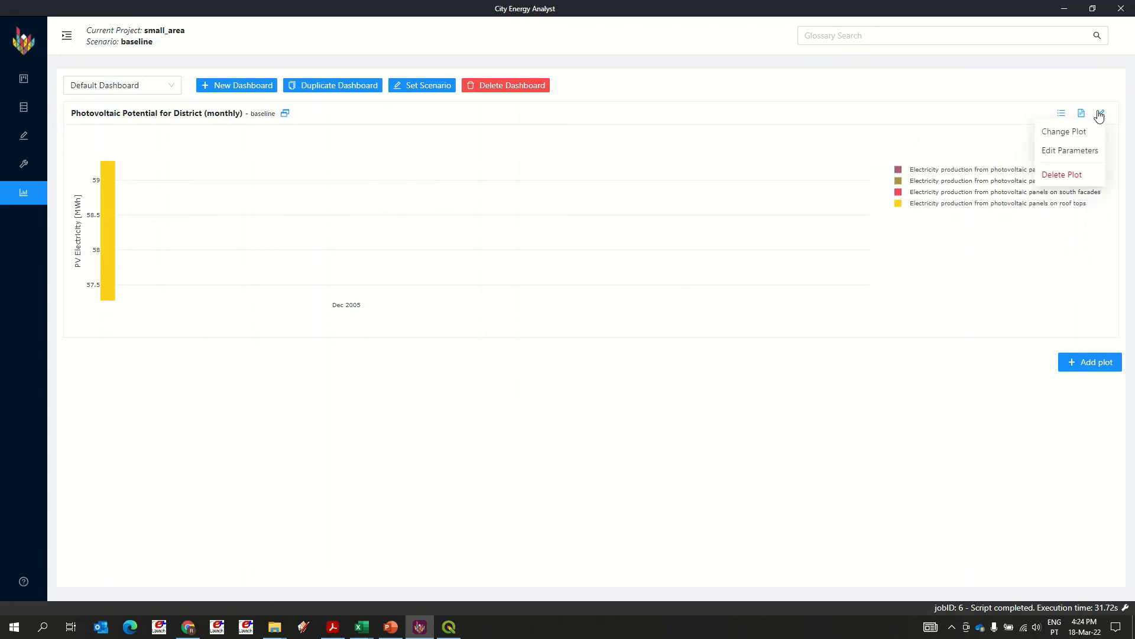
click(1054, 172)
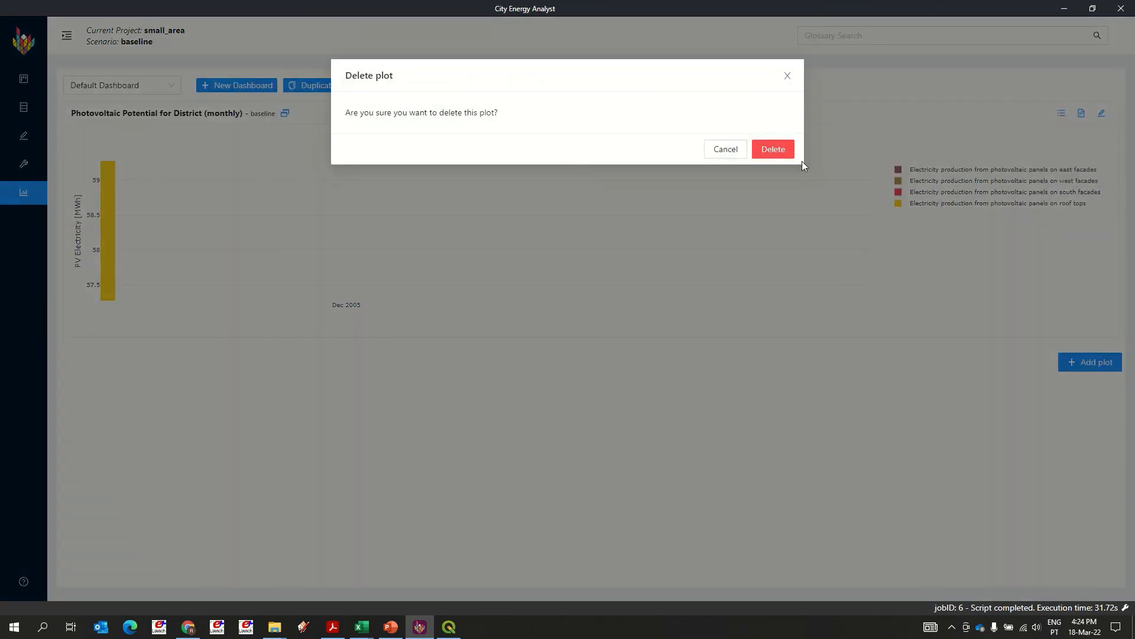
click(787, 150)
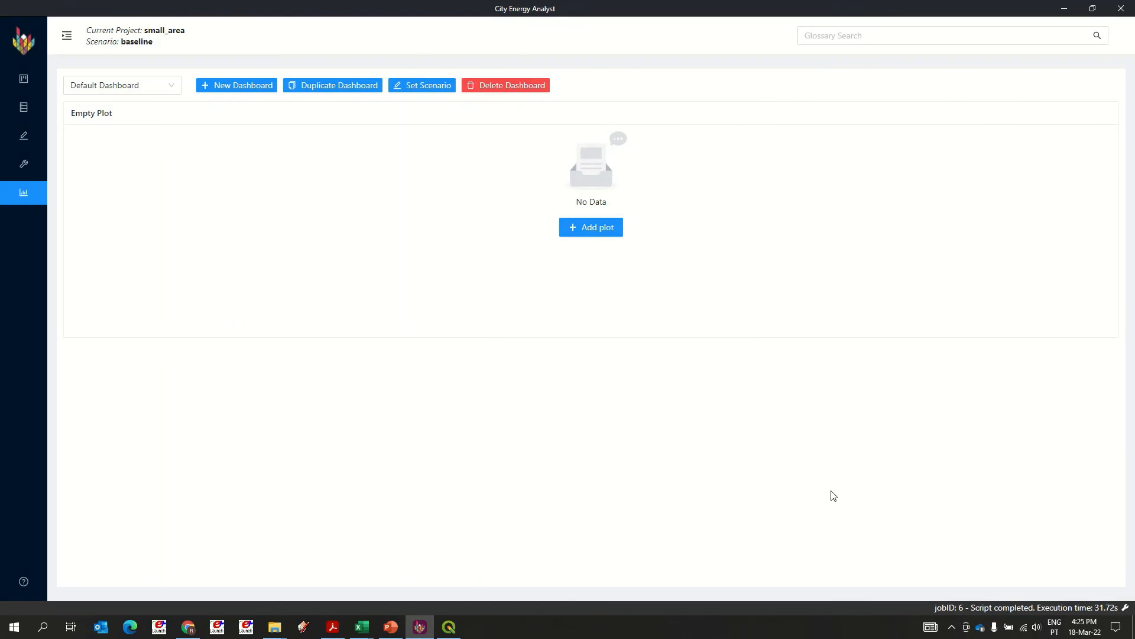
Open the input editor, inspect the zone and surrounding buildings in 3D, and expand the current jobs list
click(26, 136)
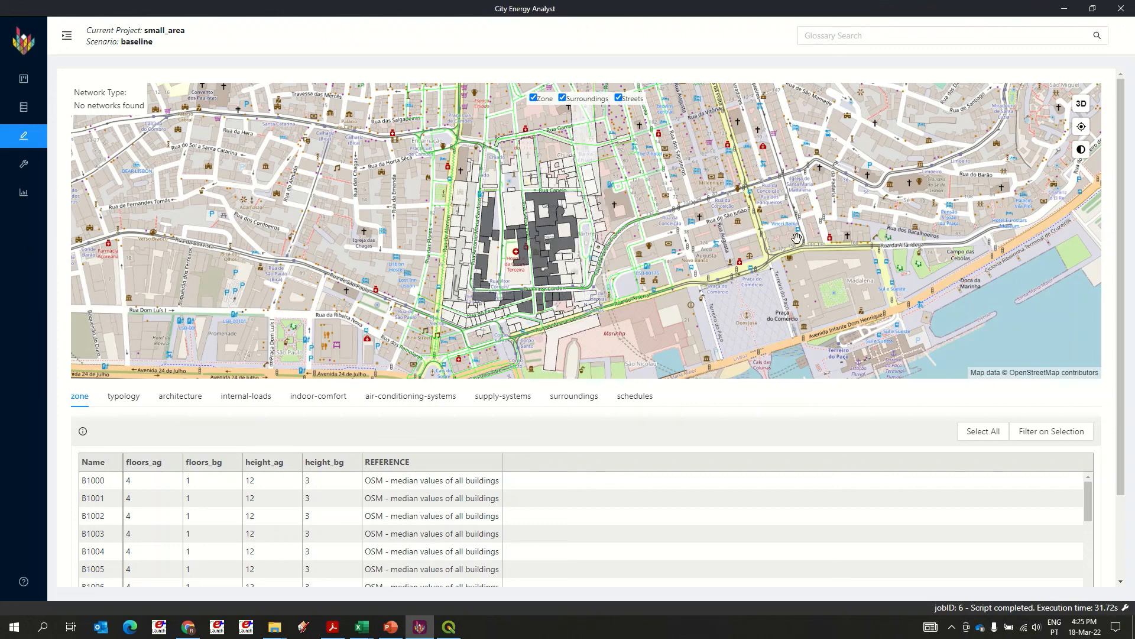
mouse_move(597, 193)
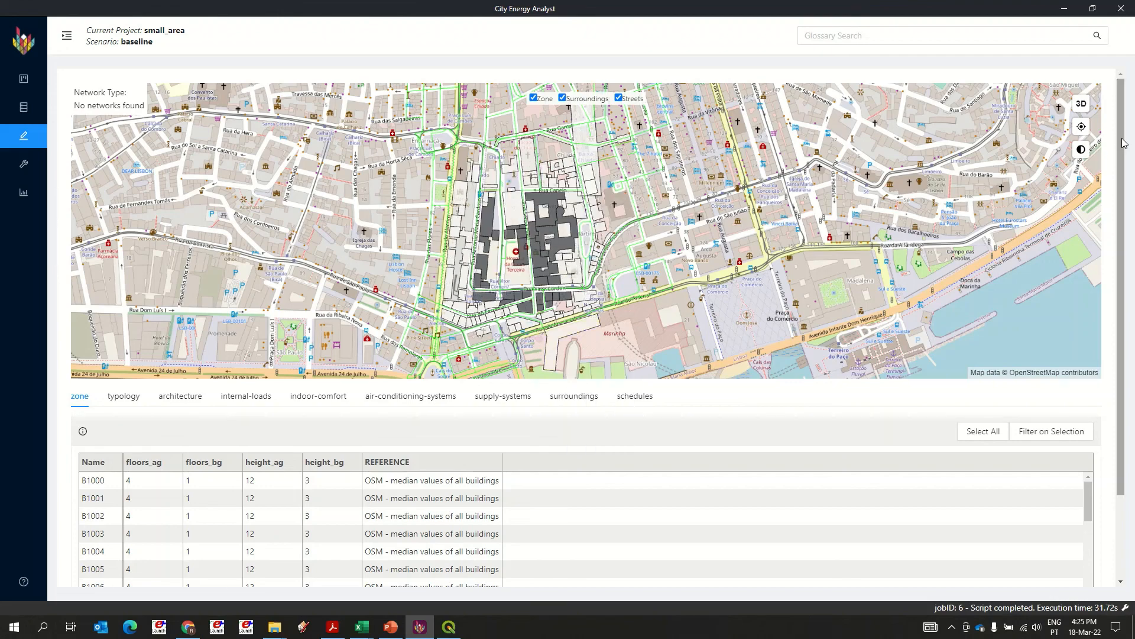
click(1082, 105)
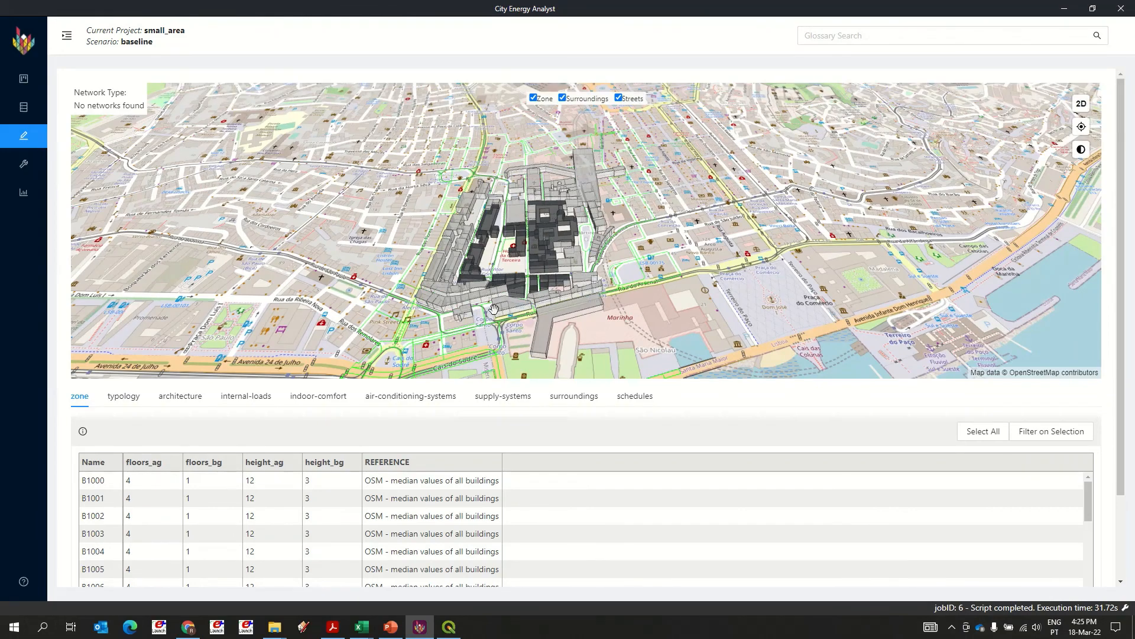
scroll(621, 178, up, 3)
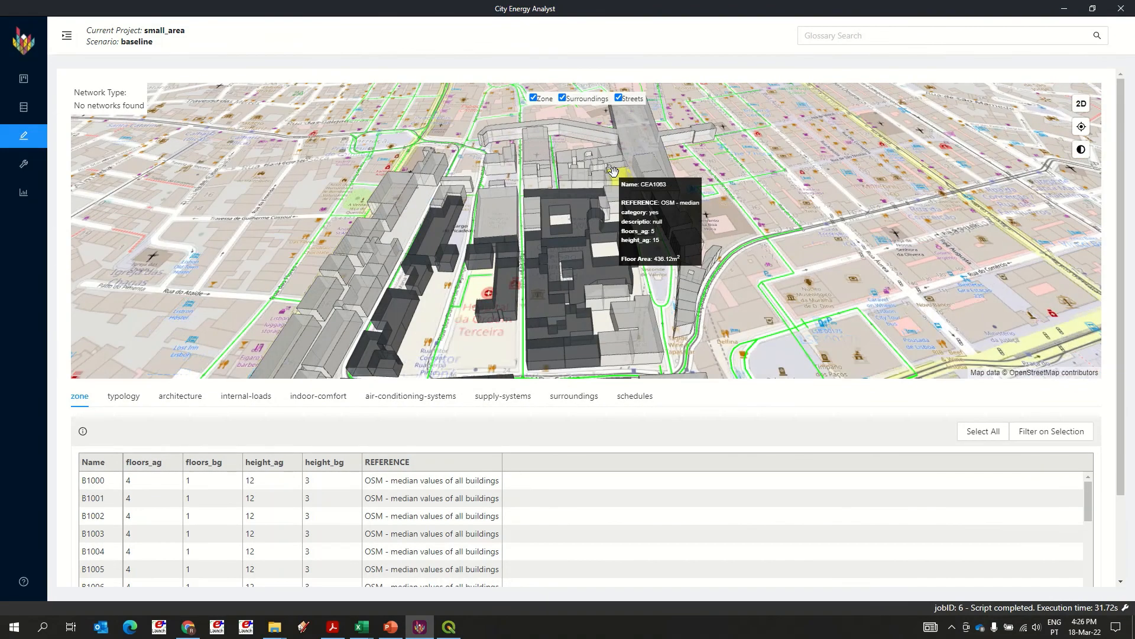
scroll(625, 171, down, 3)
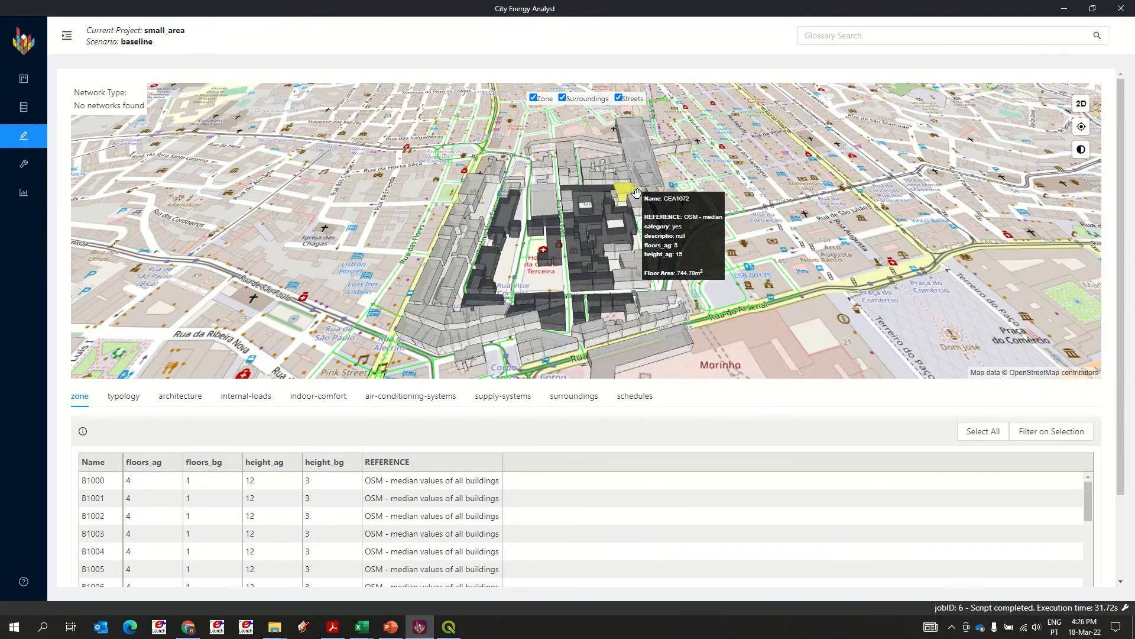
click(1056, 609)
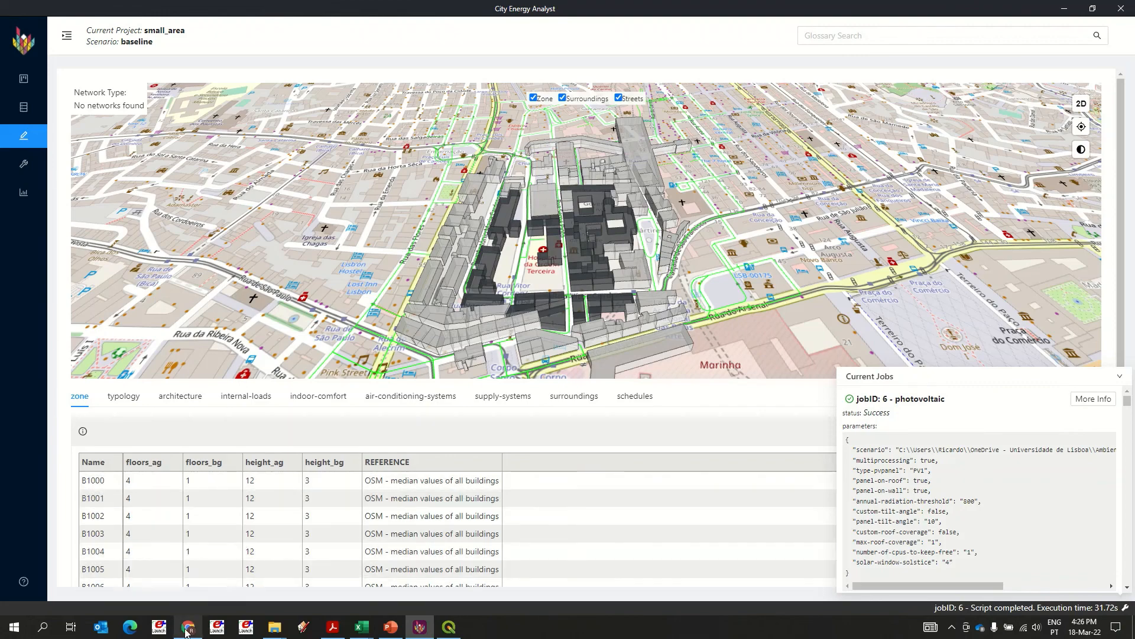
Switch to Chrome and open the Issues page of the CityEnergyAnalyst GitHub repository
mouse_move(189, 624)
click(190, 579)
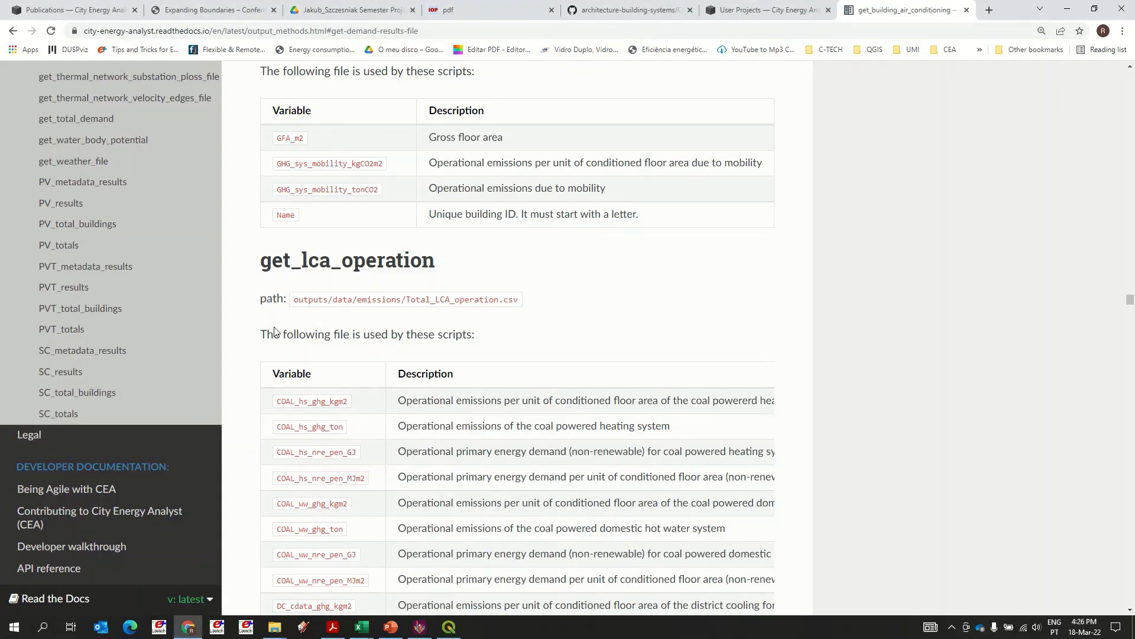
click(615, 10)
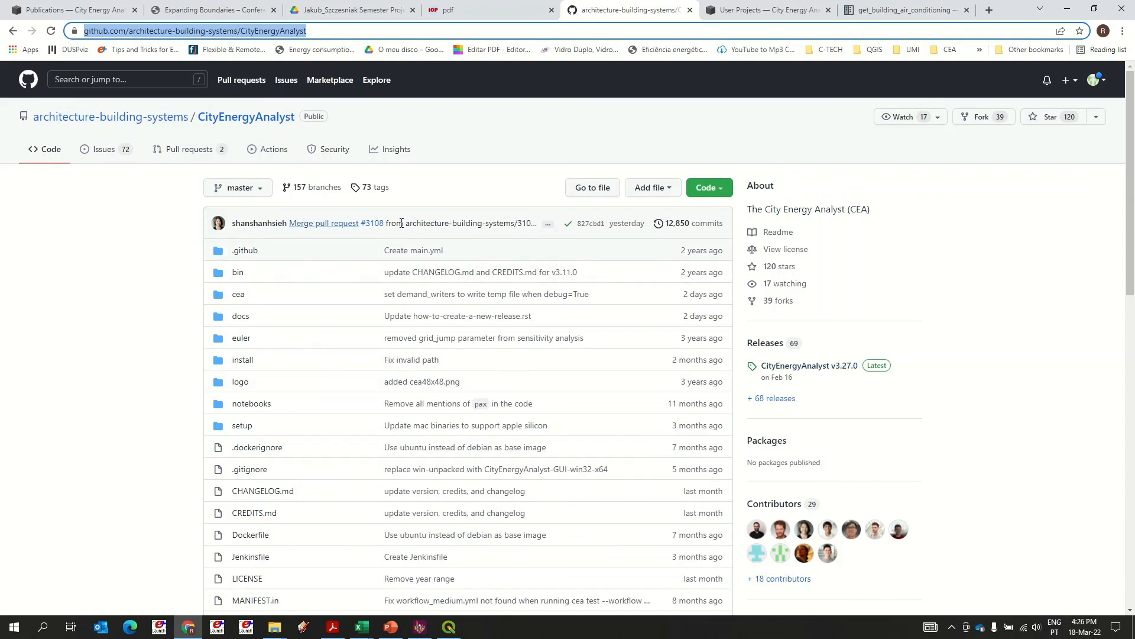
click(105, 149)
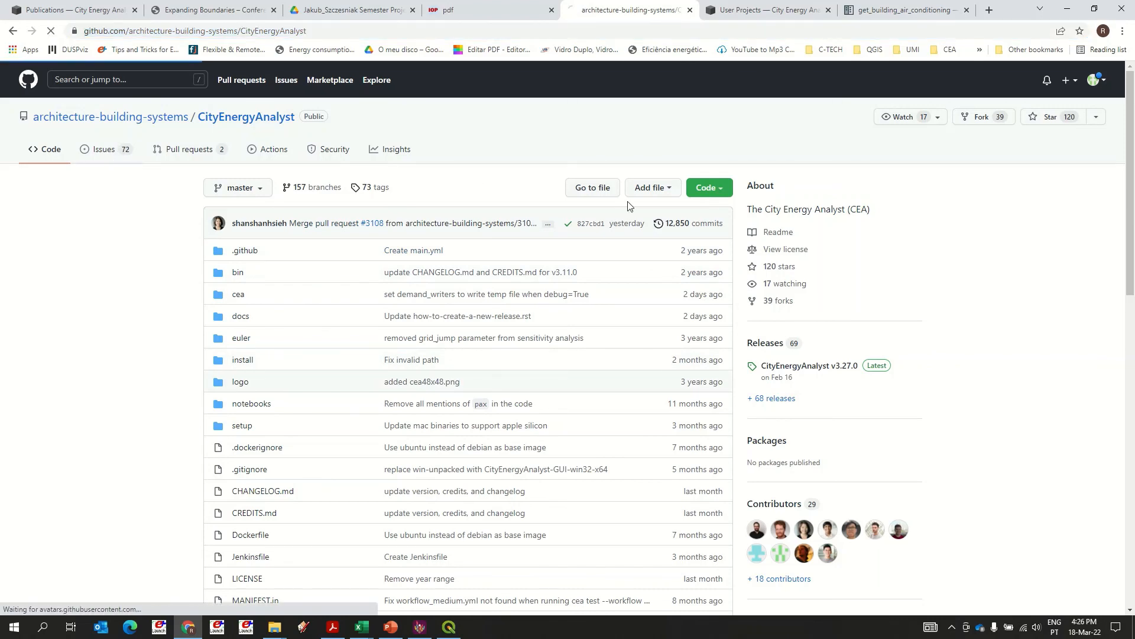